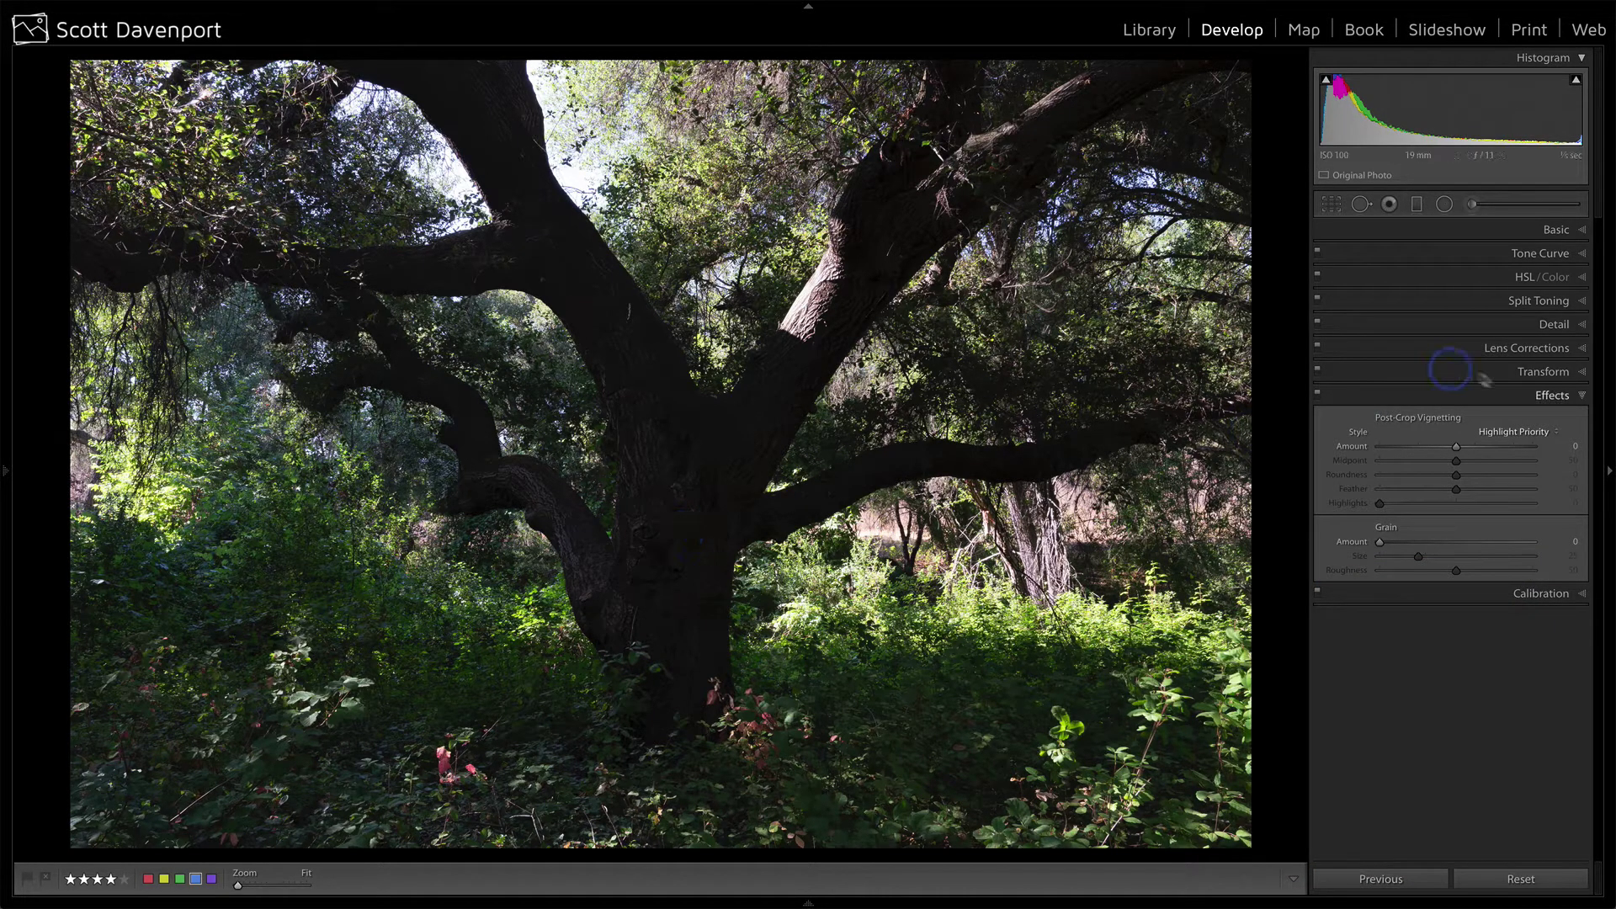
Step: Collapse the Effects settings and preview the photo's shadow and highlight clipping
left_click(1553, 394)
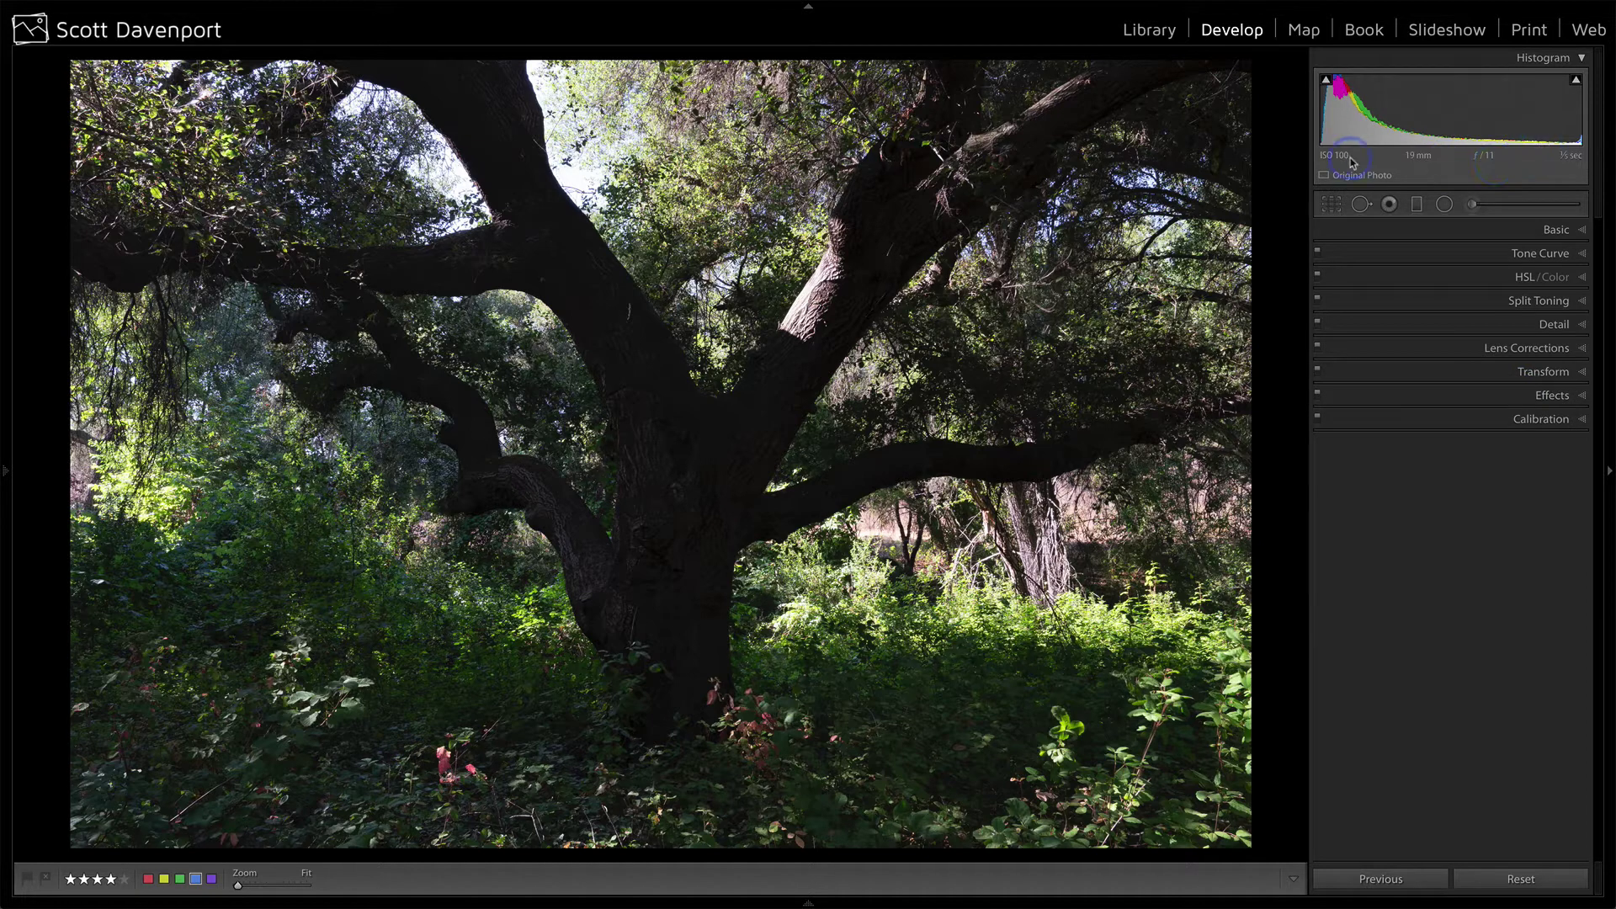
key("j")
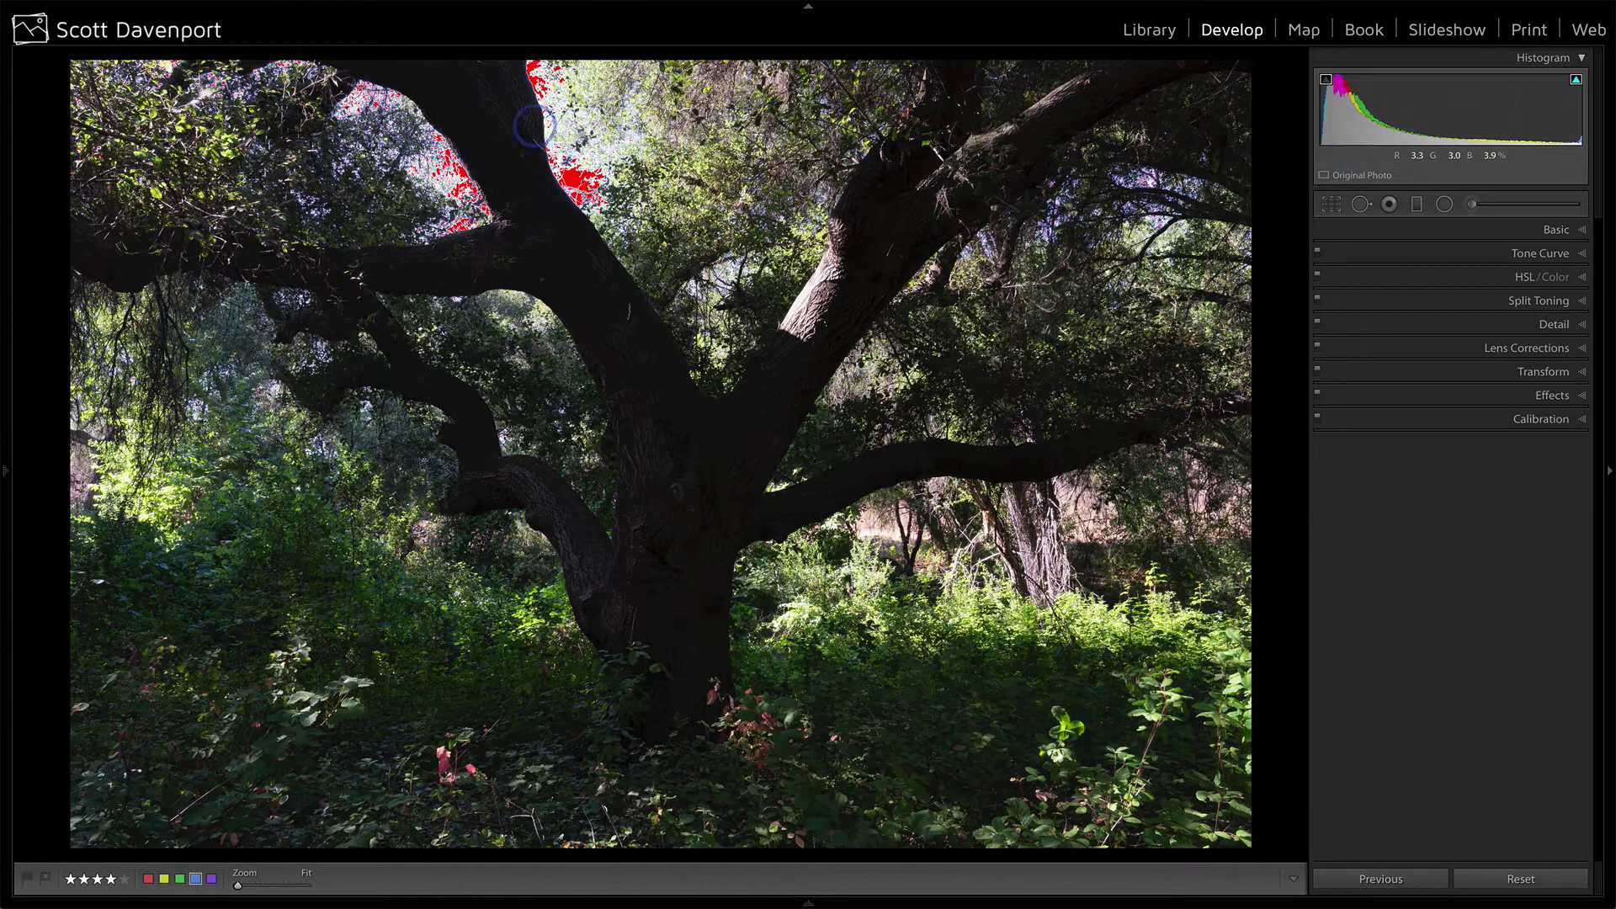
key("j")
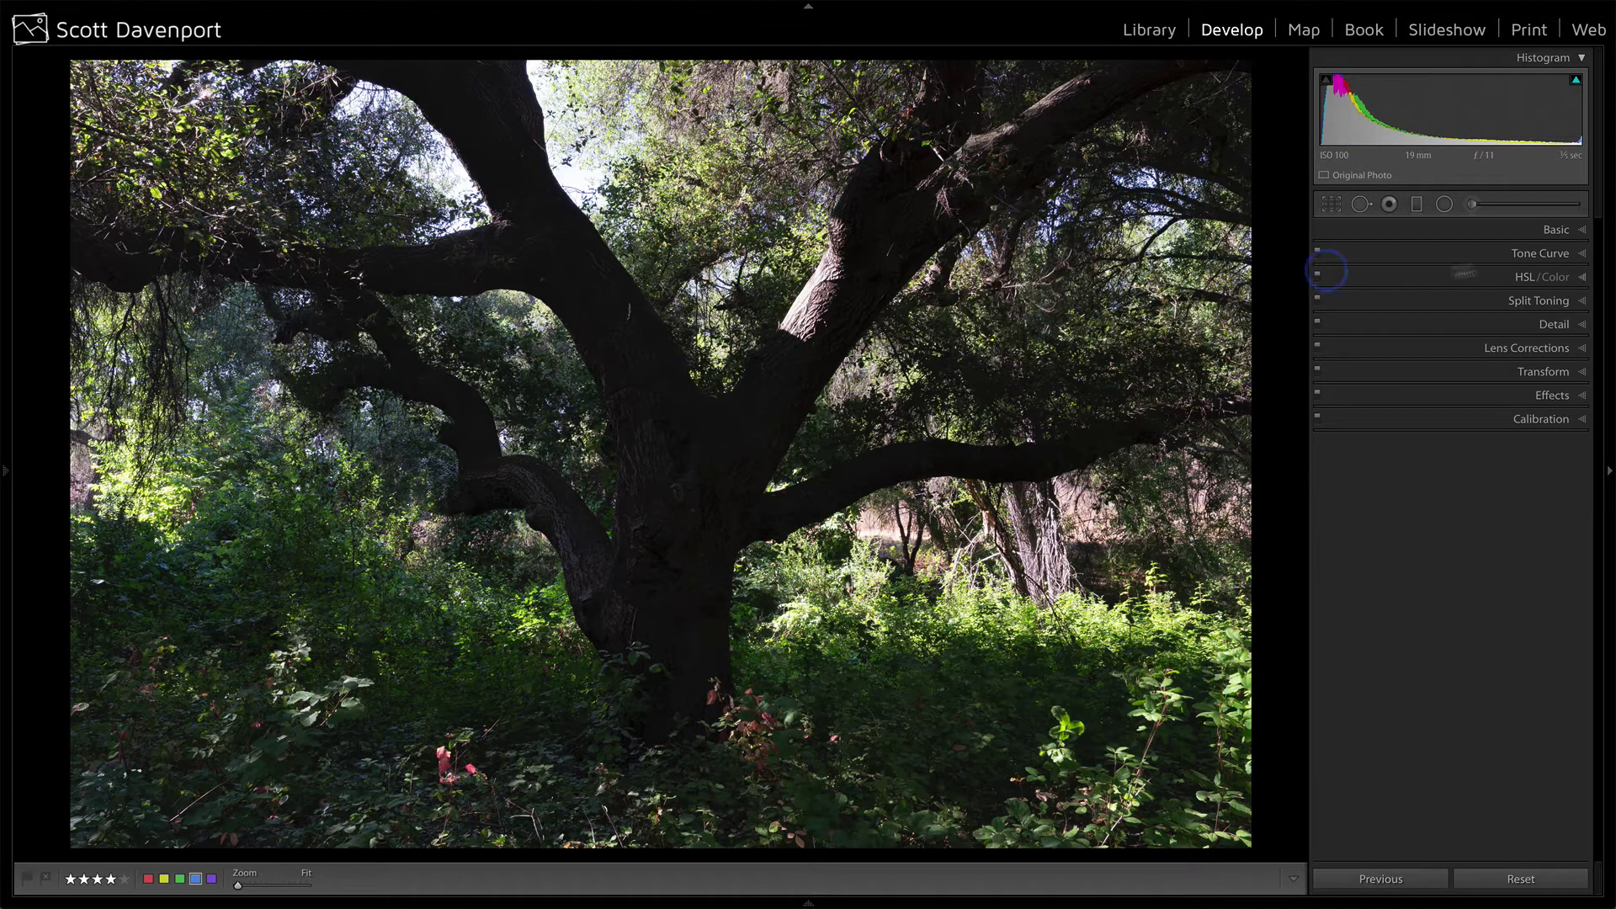
Step: Adjust the photo's basic tone with Whites at -9, Highlights at -23 and Shadows at +29
left_click(1557, 230)
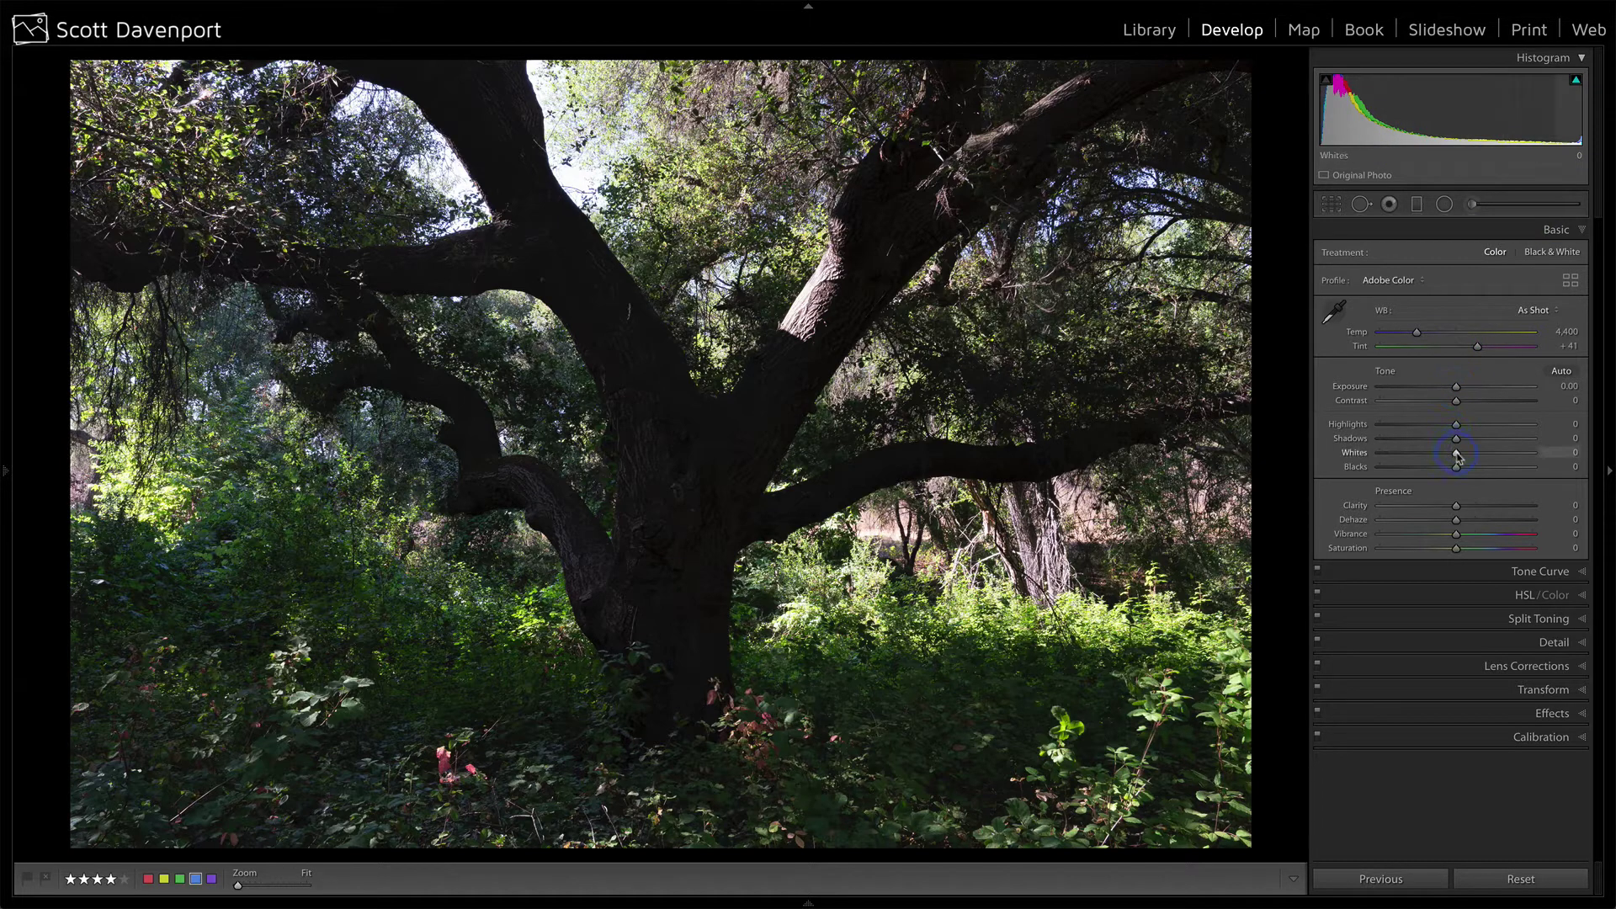
left_click_drag(1457, 455, 1439, 427)
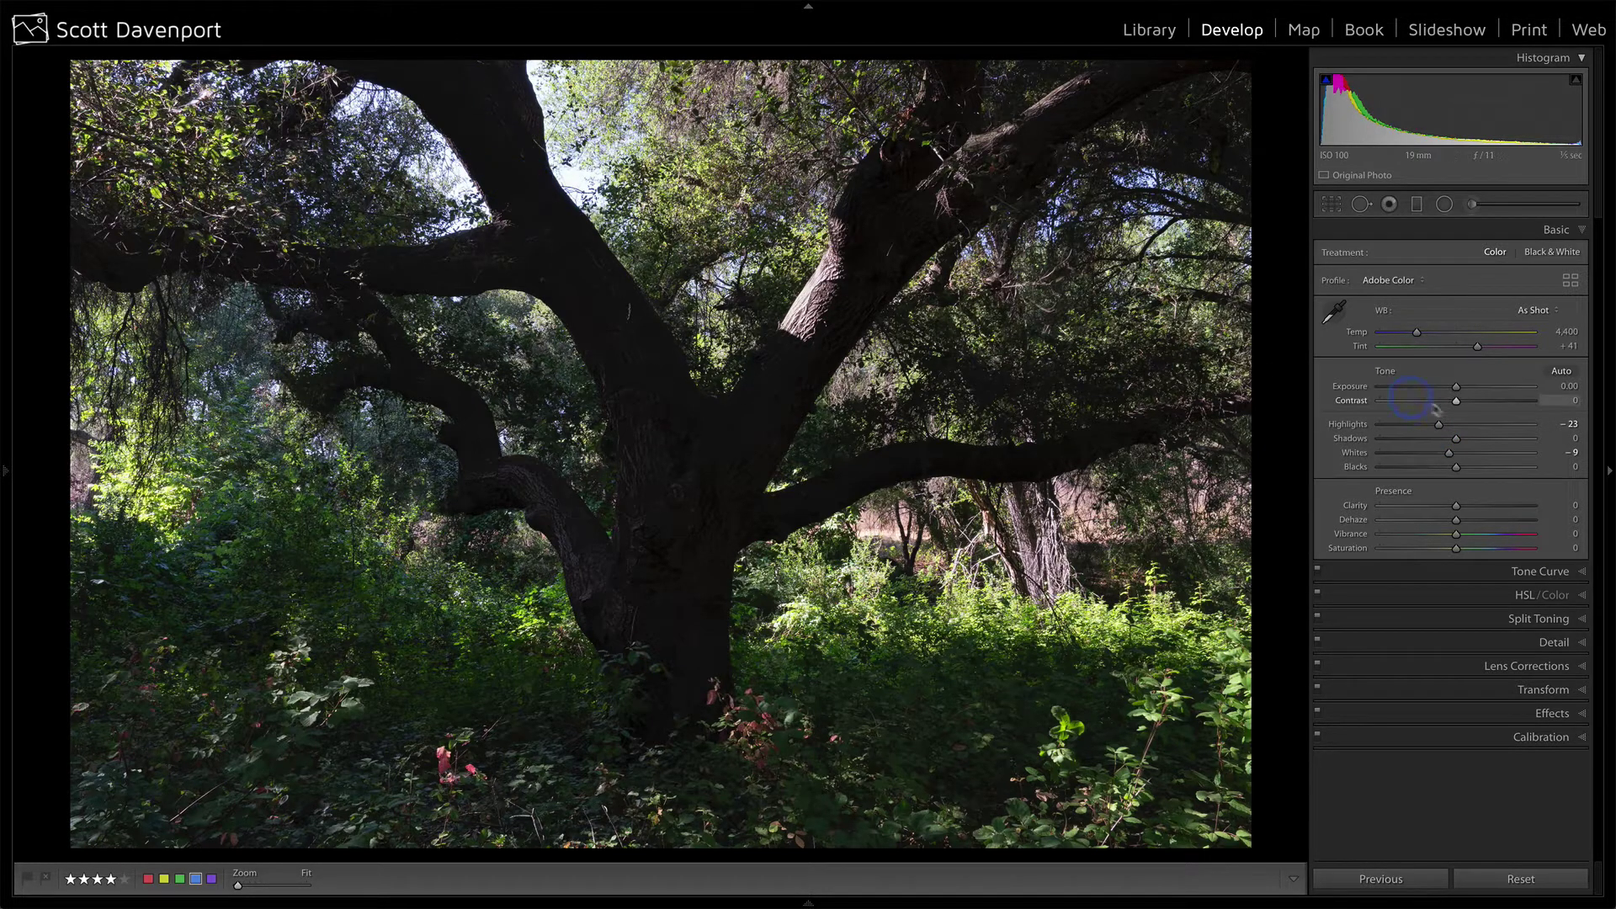
mouse_move(1457, 440)
left_mouse_down()
mouse_move(1547, 450)
mouse_move(1481, 447)
left_mouse_up()
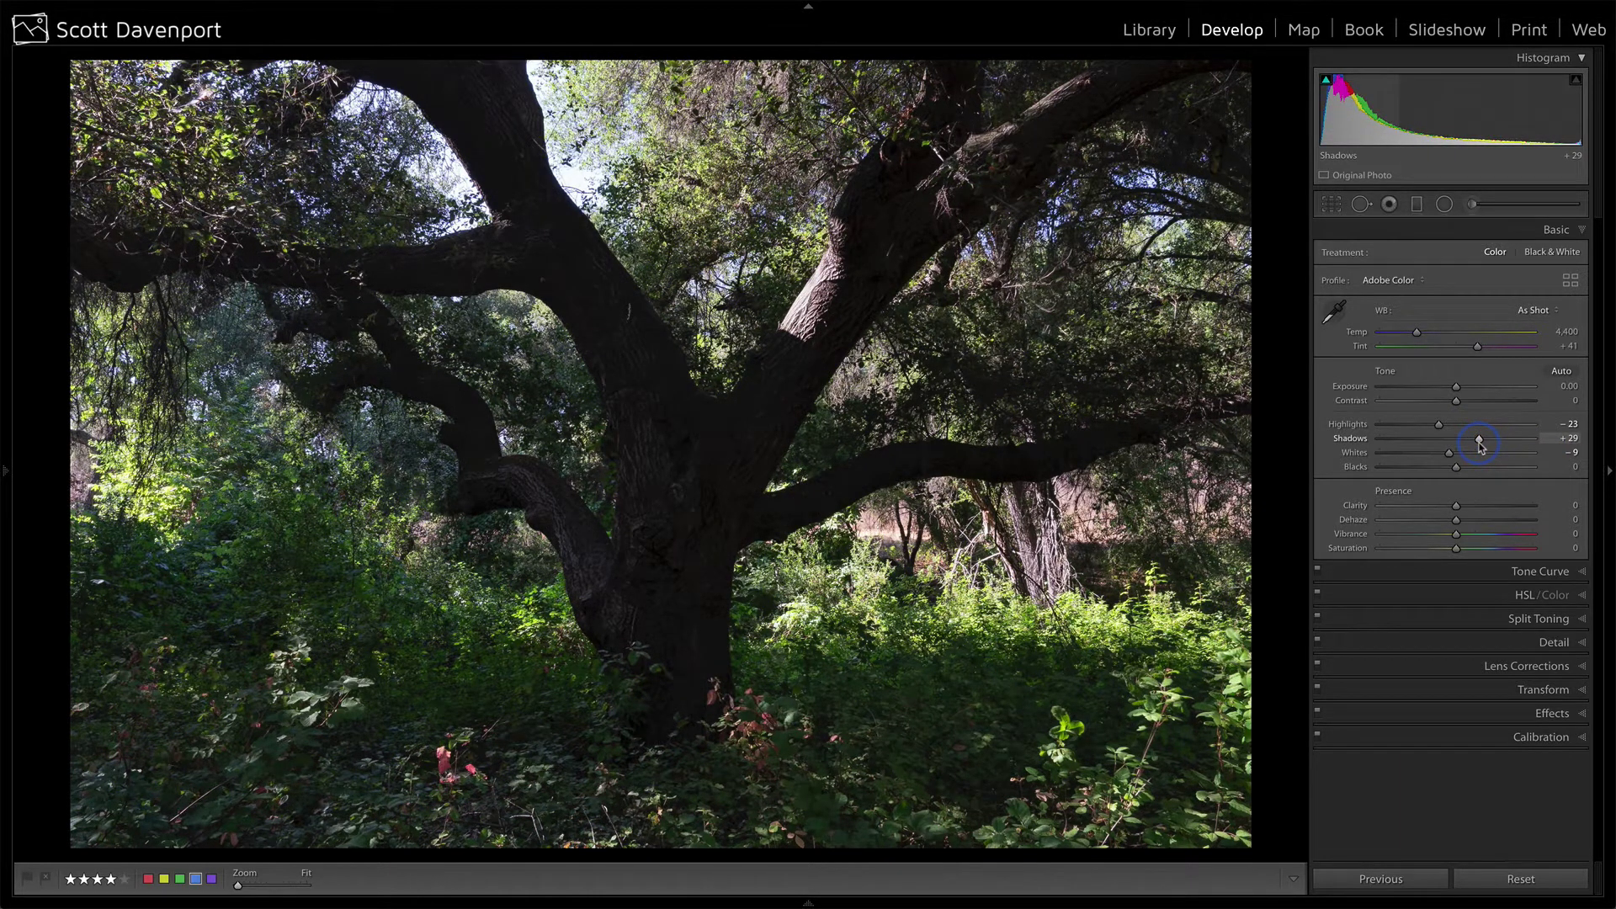
Step: Crop the photo slightly in from its left side with the Original aspect ratio locked, and apply the crop
key("r")
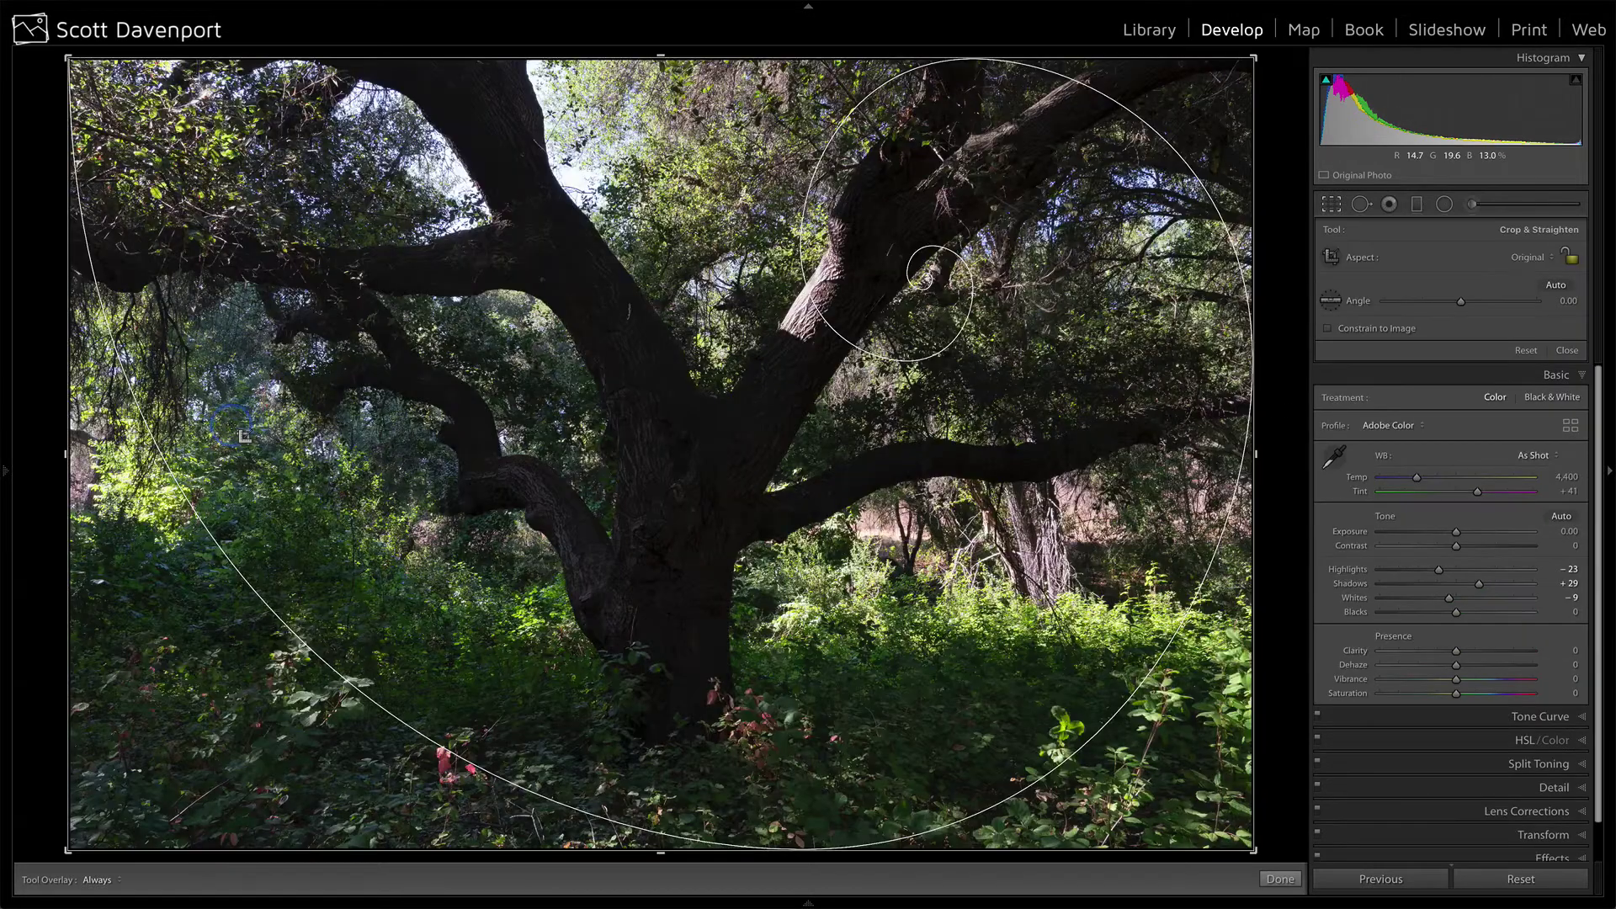
left_click_drag(63, 452, 81, 455)
key("ctrl+z")
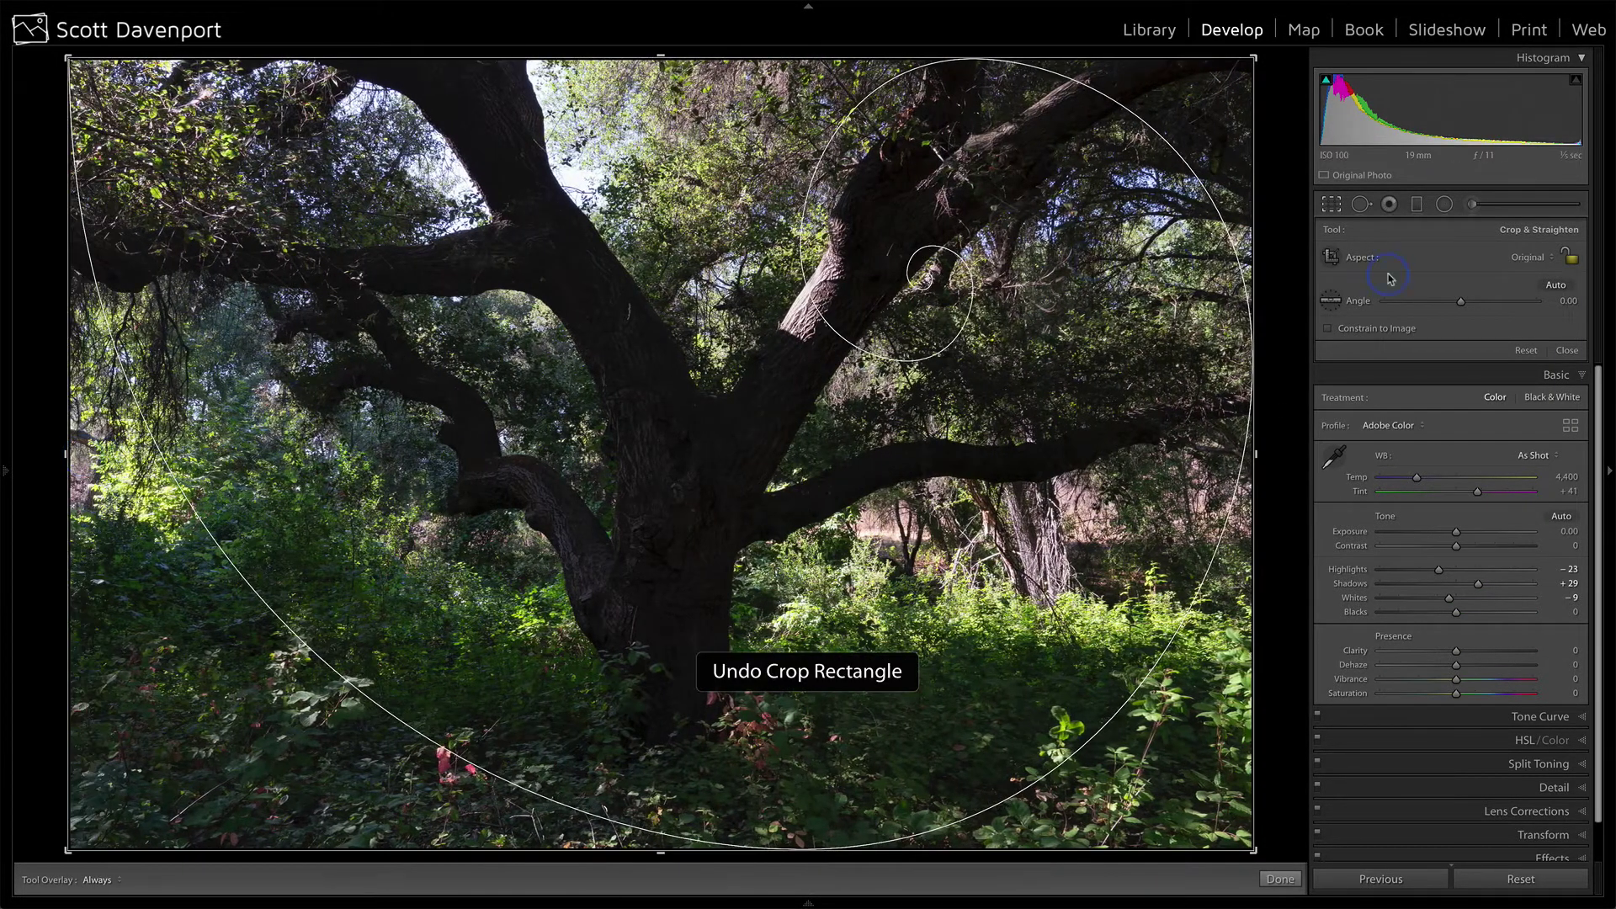
left_click(1561, 257)
left_click(1566, 257)
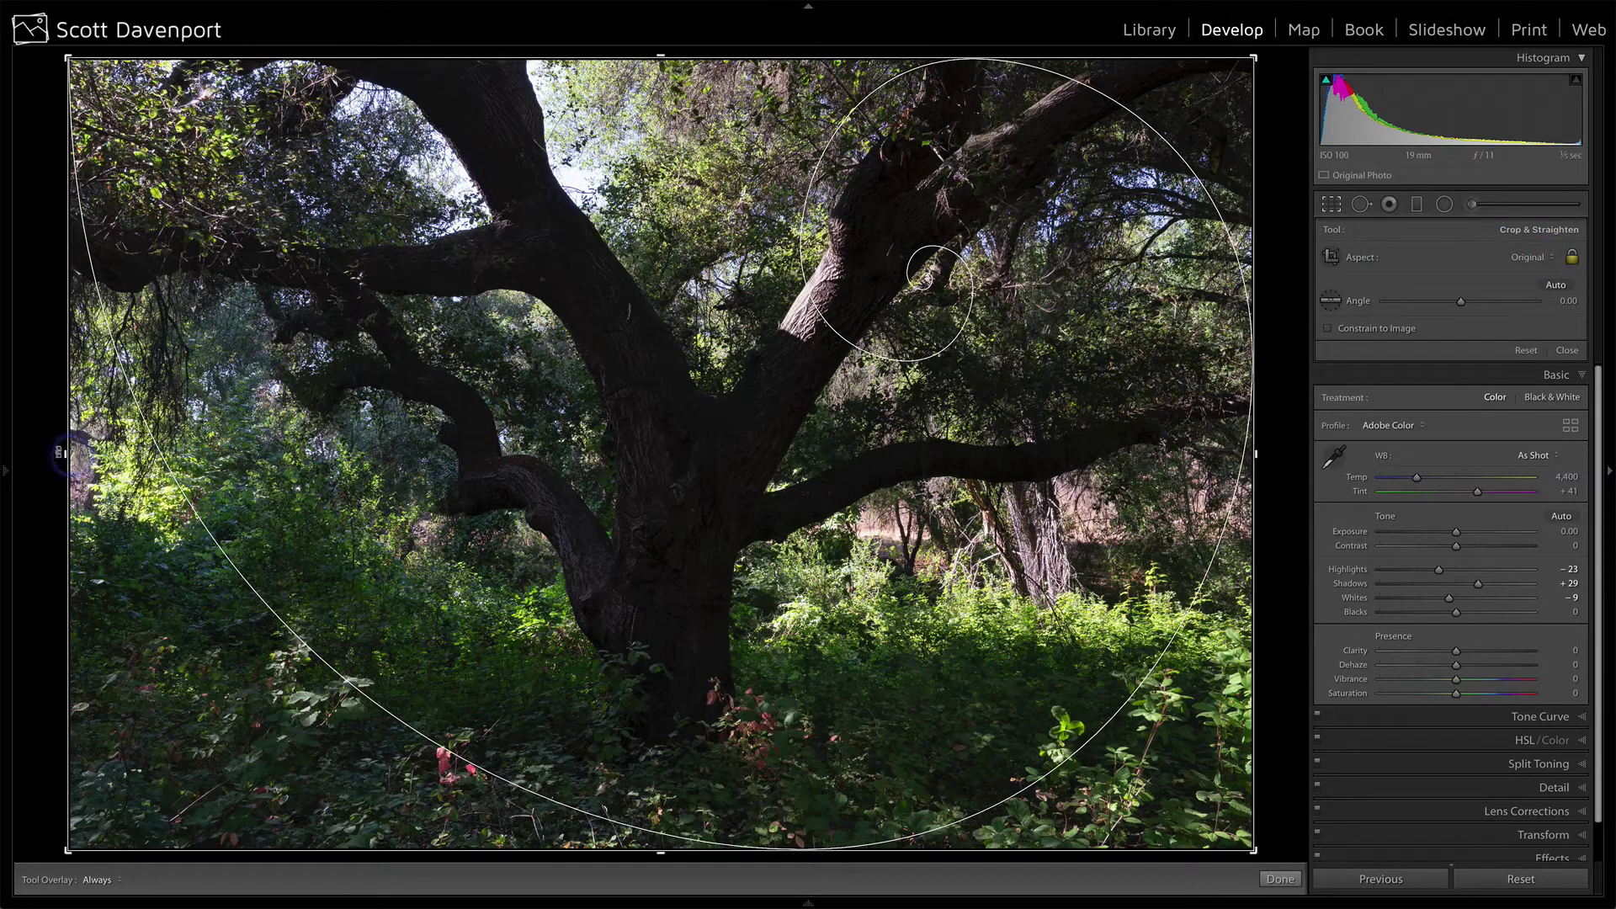
left_click_drag(62, 454, 85, 457)
left_click_drag(644, 357, 648, 357)
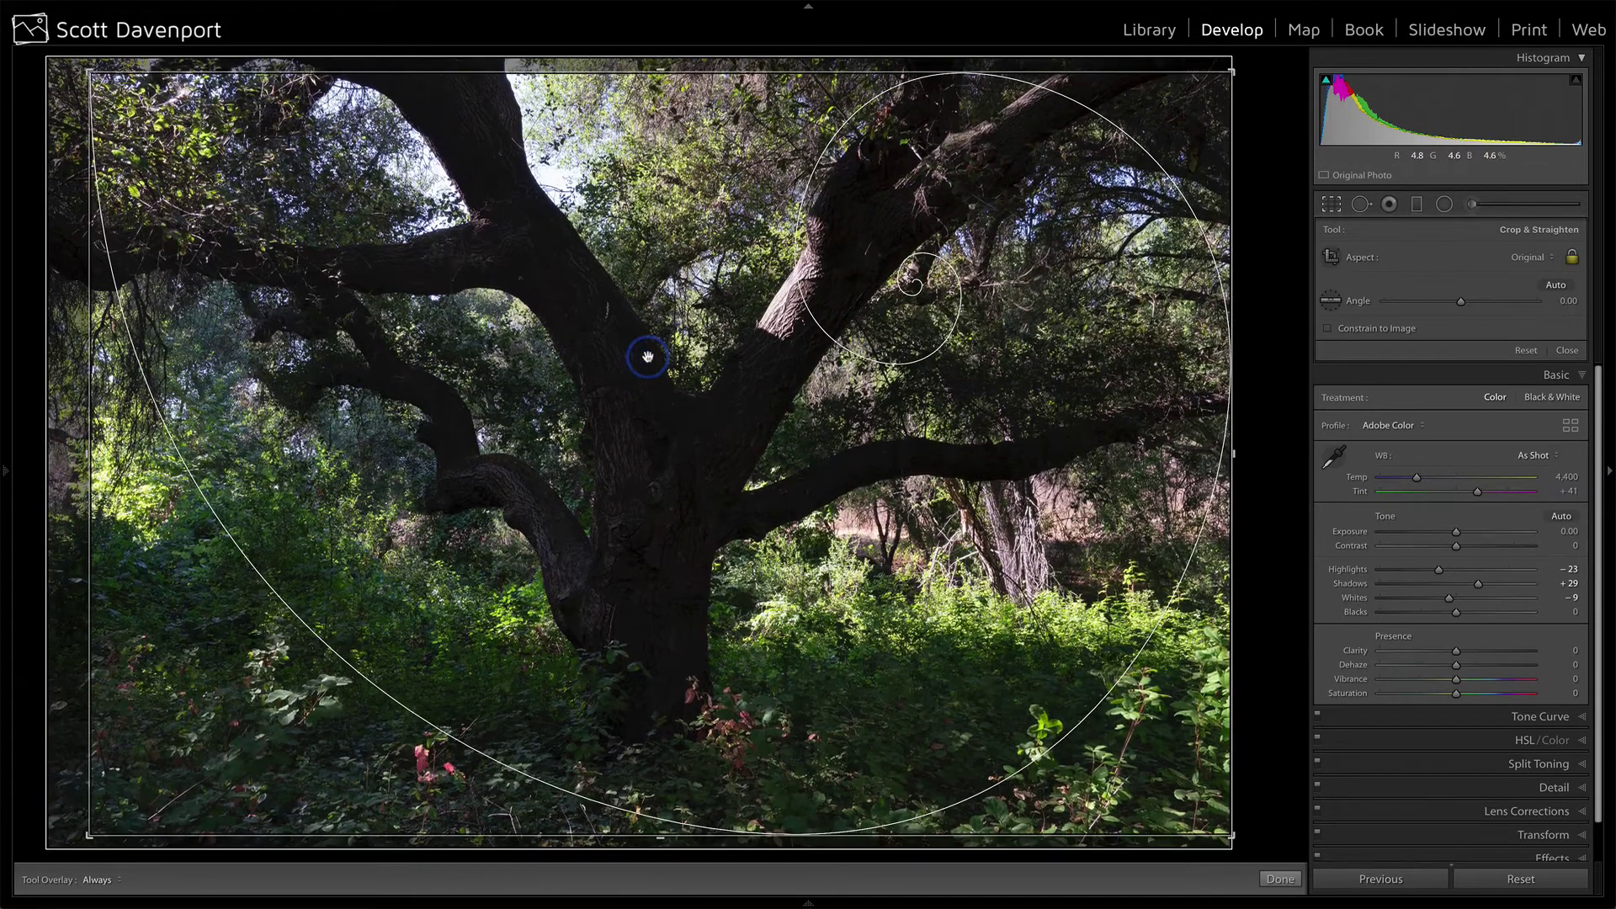
key("Return")
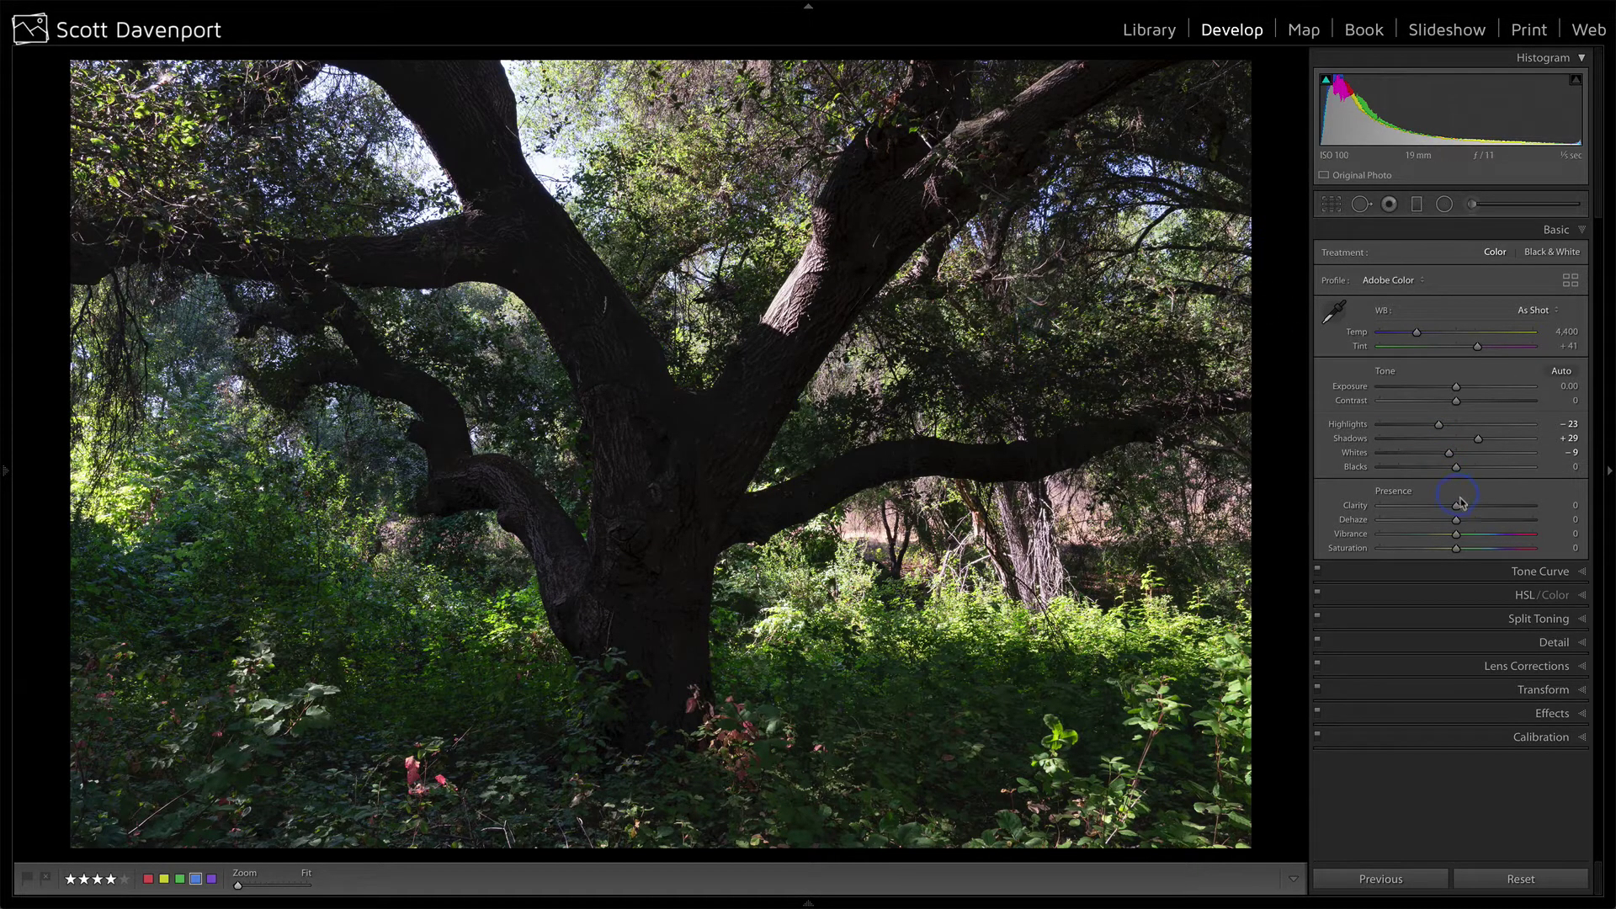
Step: Set the photo's Clarity to +12, Vibrance to +14 and Saturation to +7
left_click_drag(1463, 509, 1464, 509)
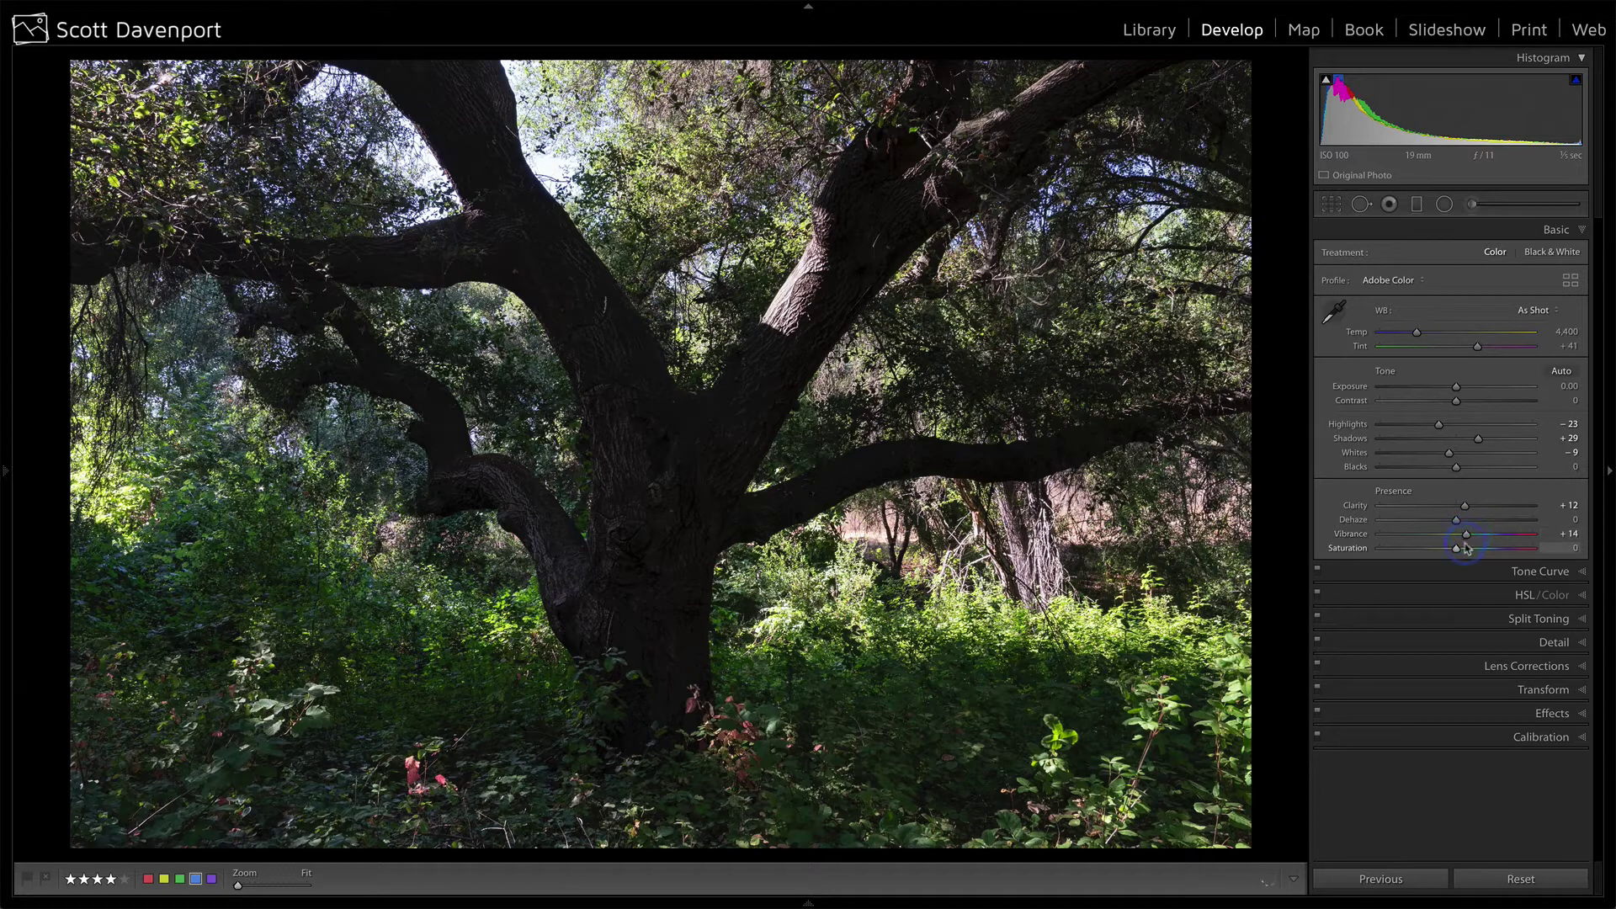
left_click_drag(1461, 552, 1467, 553)
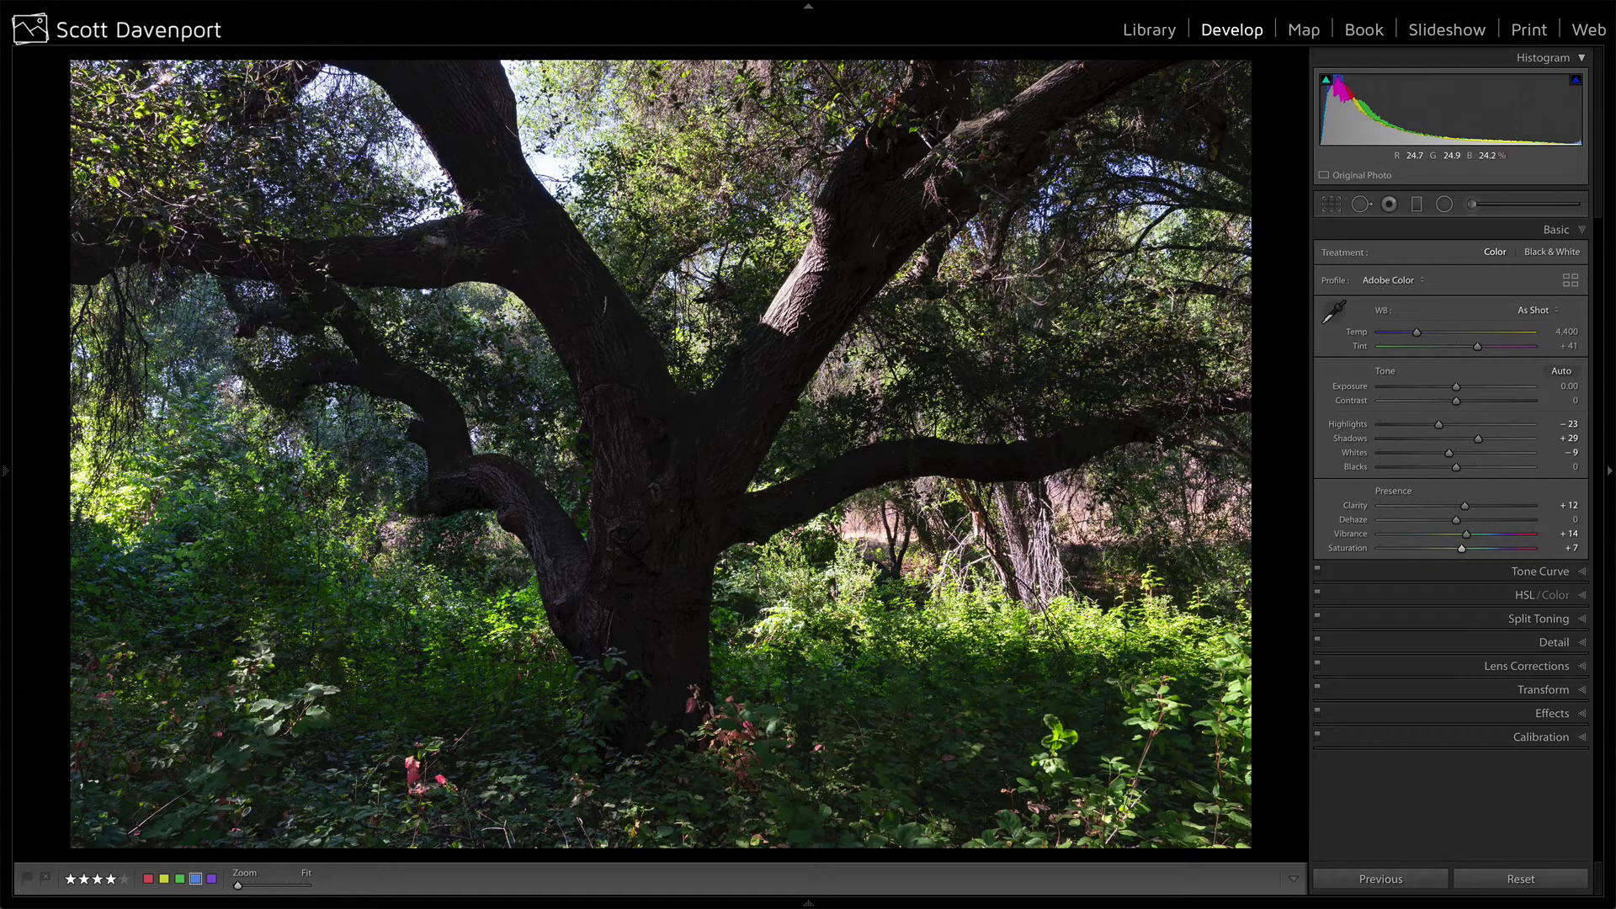
left_click(1361, 204)
left_click(1489, 434)
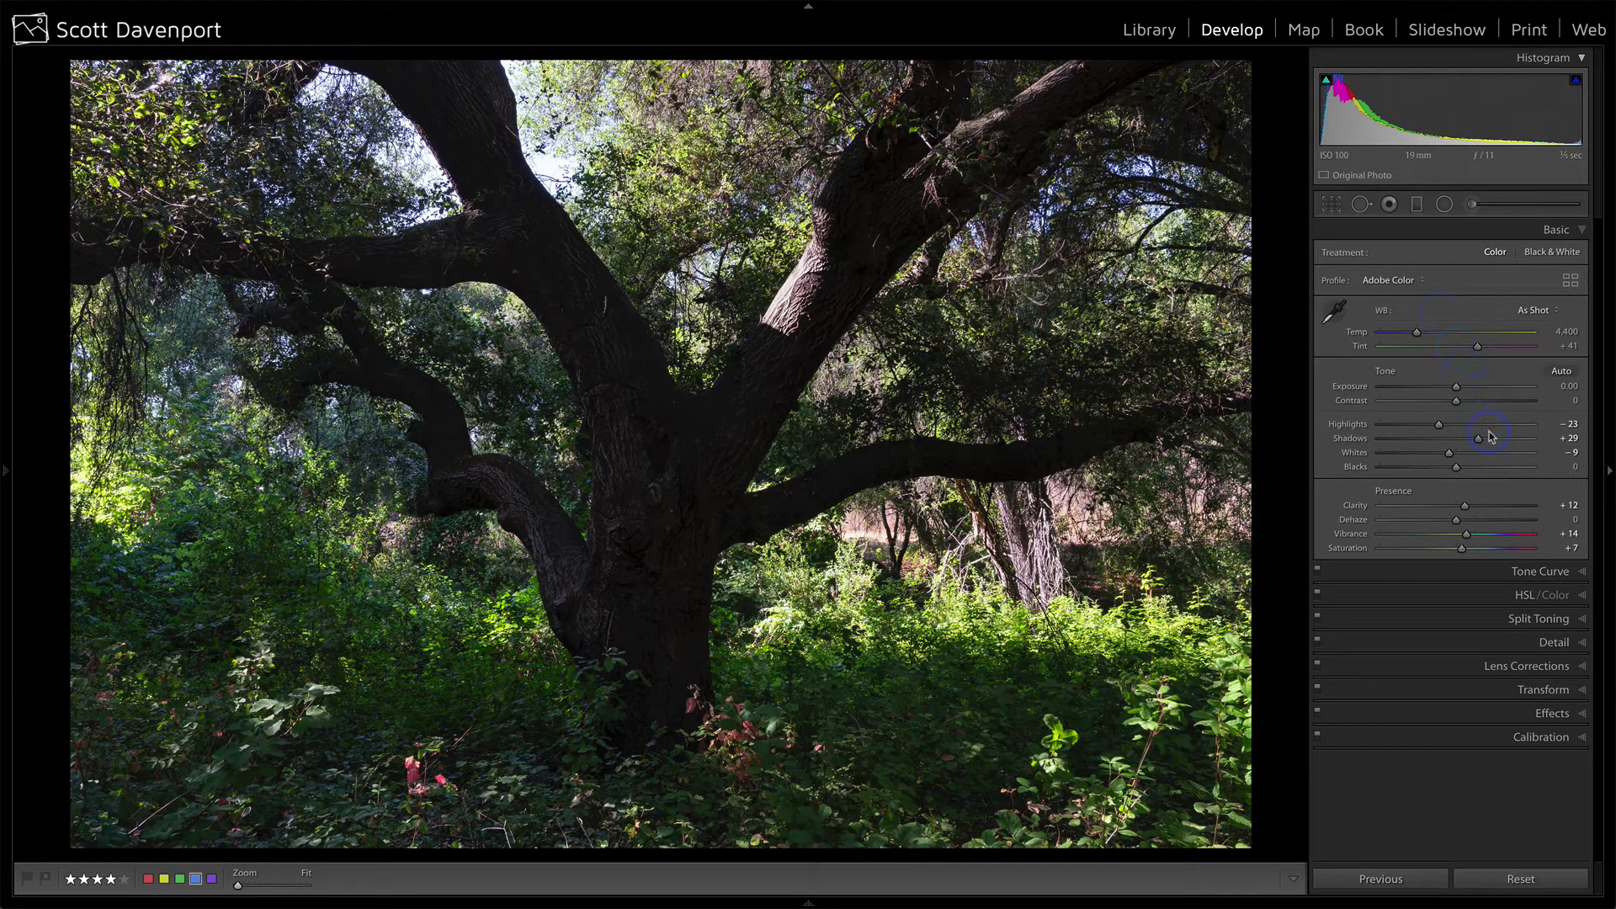
Step: Shift the Yellow hue to +20 and raise the Green saturation to +15, comparing the photo with and without the color adjustments
left_click(1540, 595)
left_click(1463, 437)
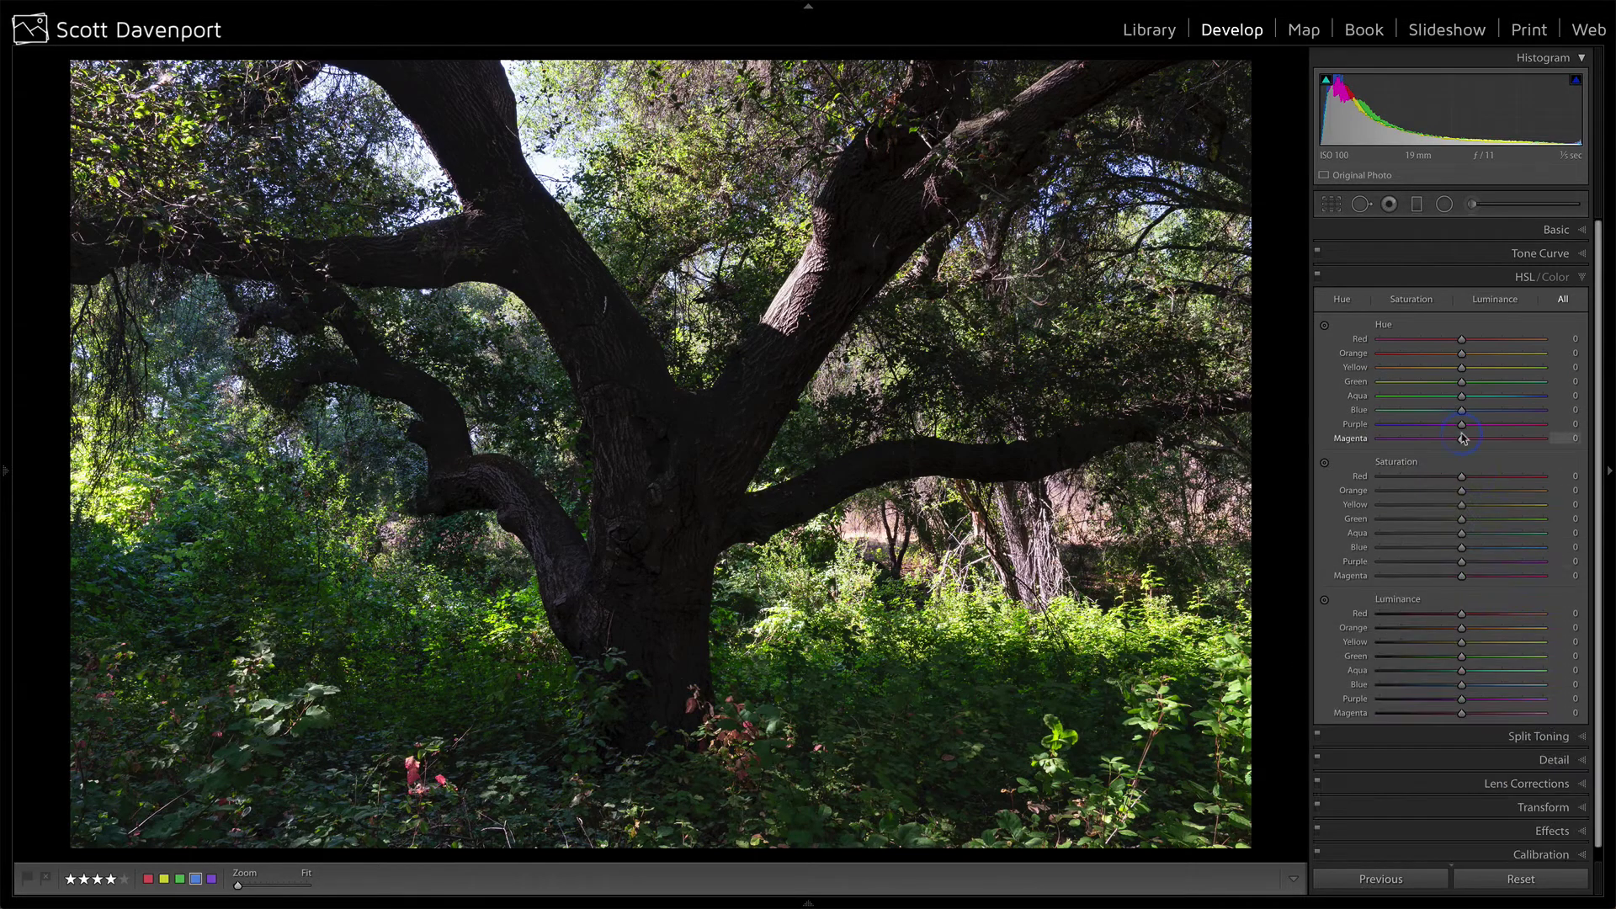
left_click(1474, 371)
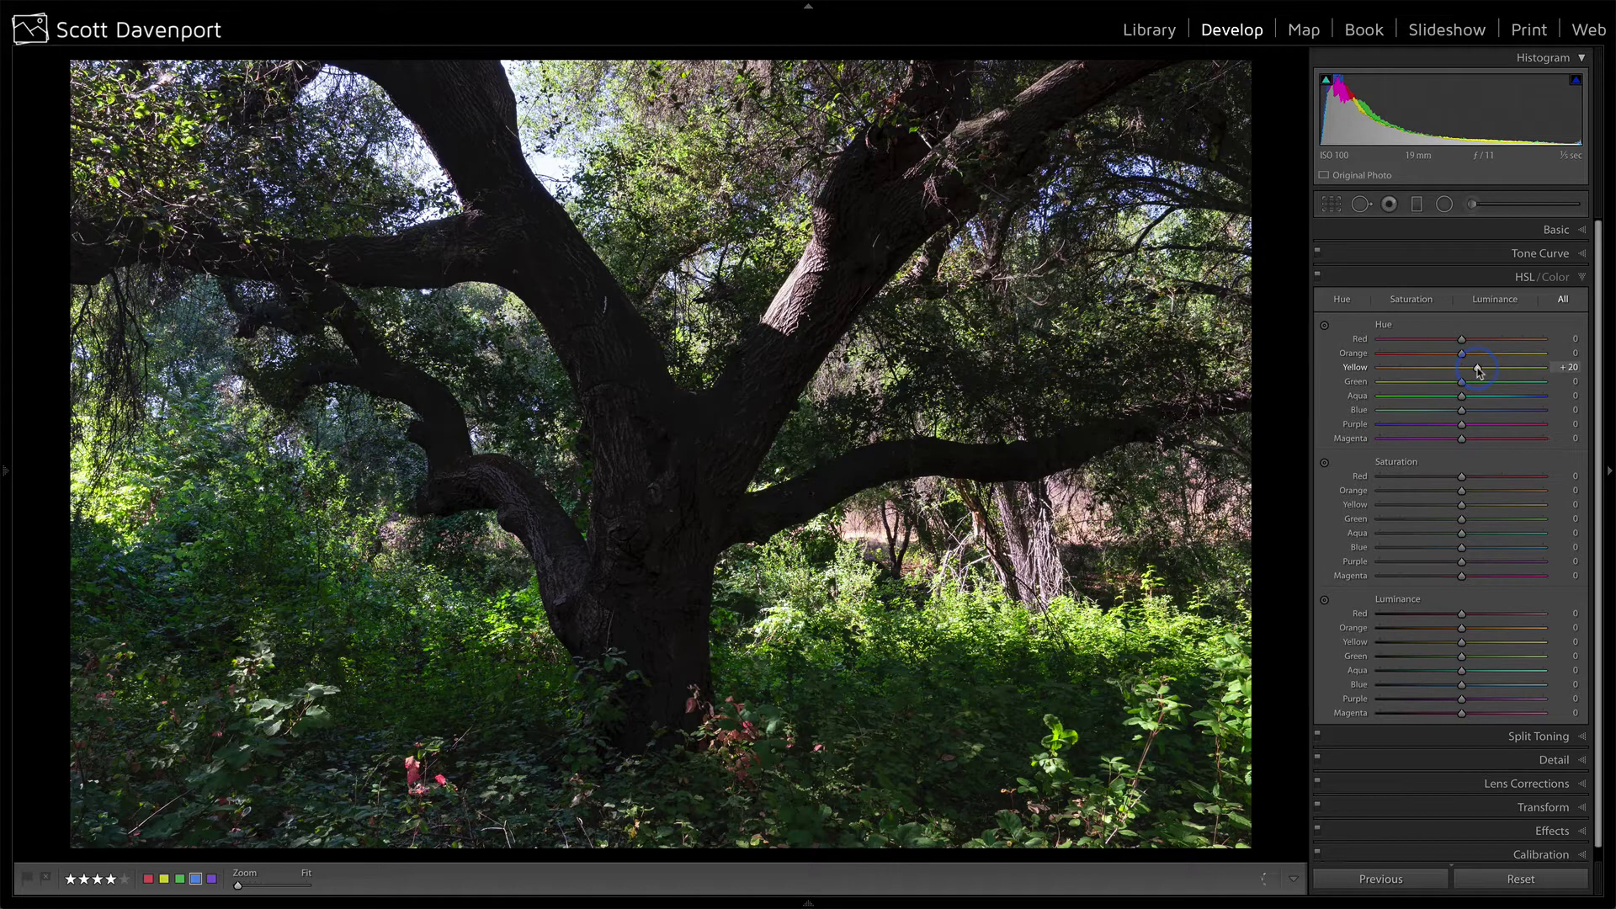
left_click(1473, 518)
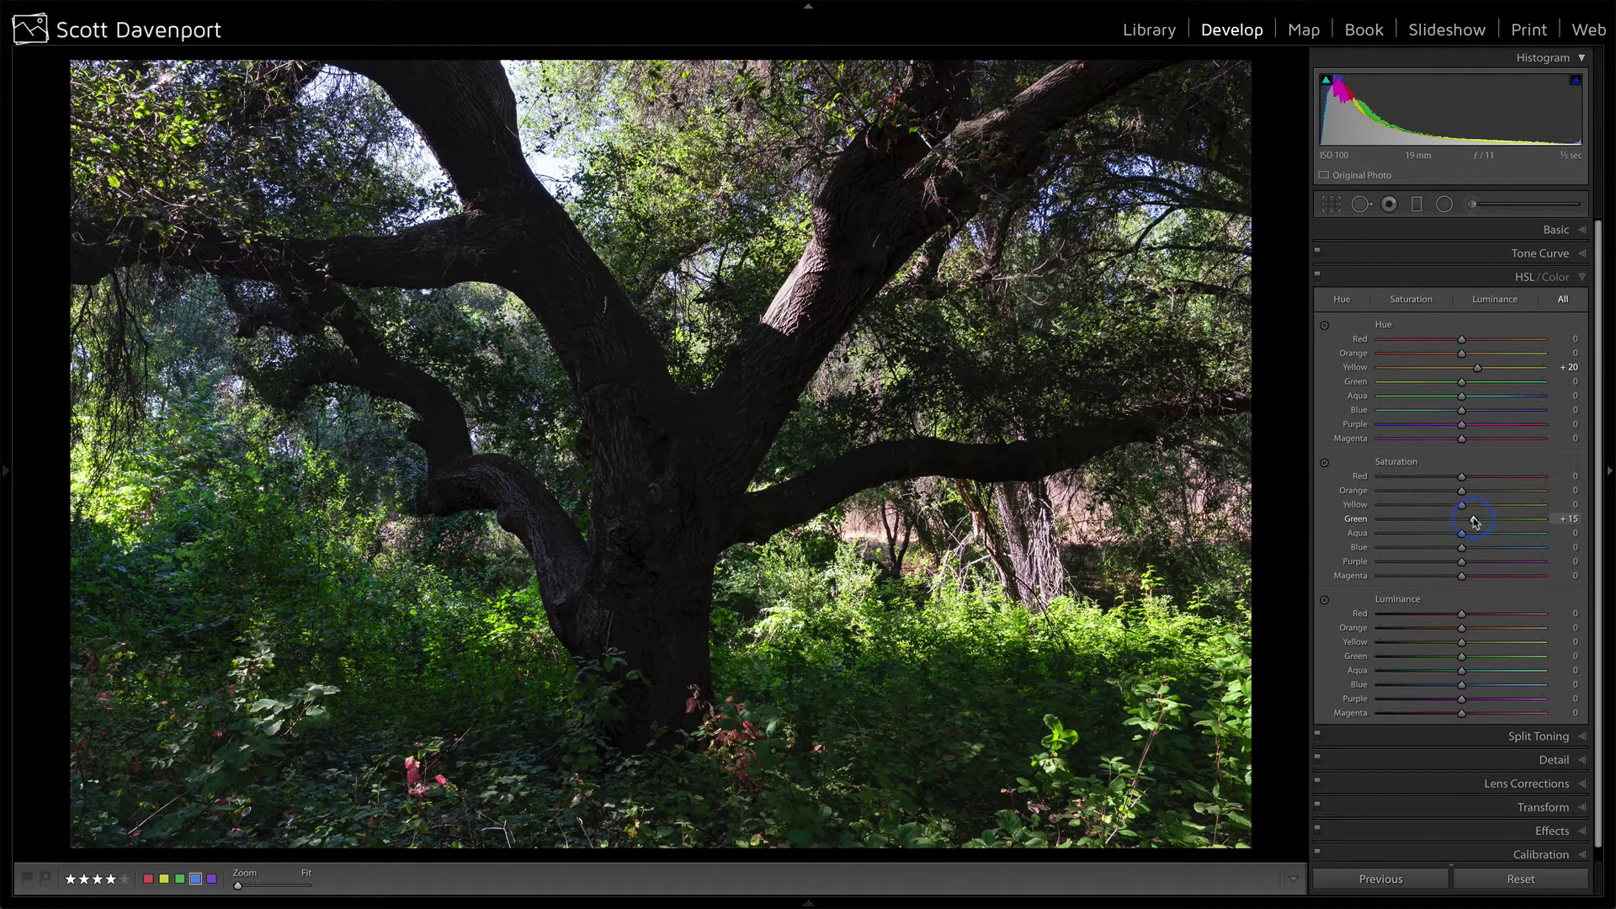
left_click(1318, 279)
left_click(1318, 278)
Step: Add a Burn (Darken) graduated filter fading down over the upper part of the tree, and compare it on and off
left_click(1417, 206)
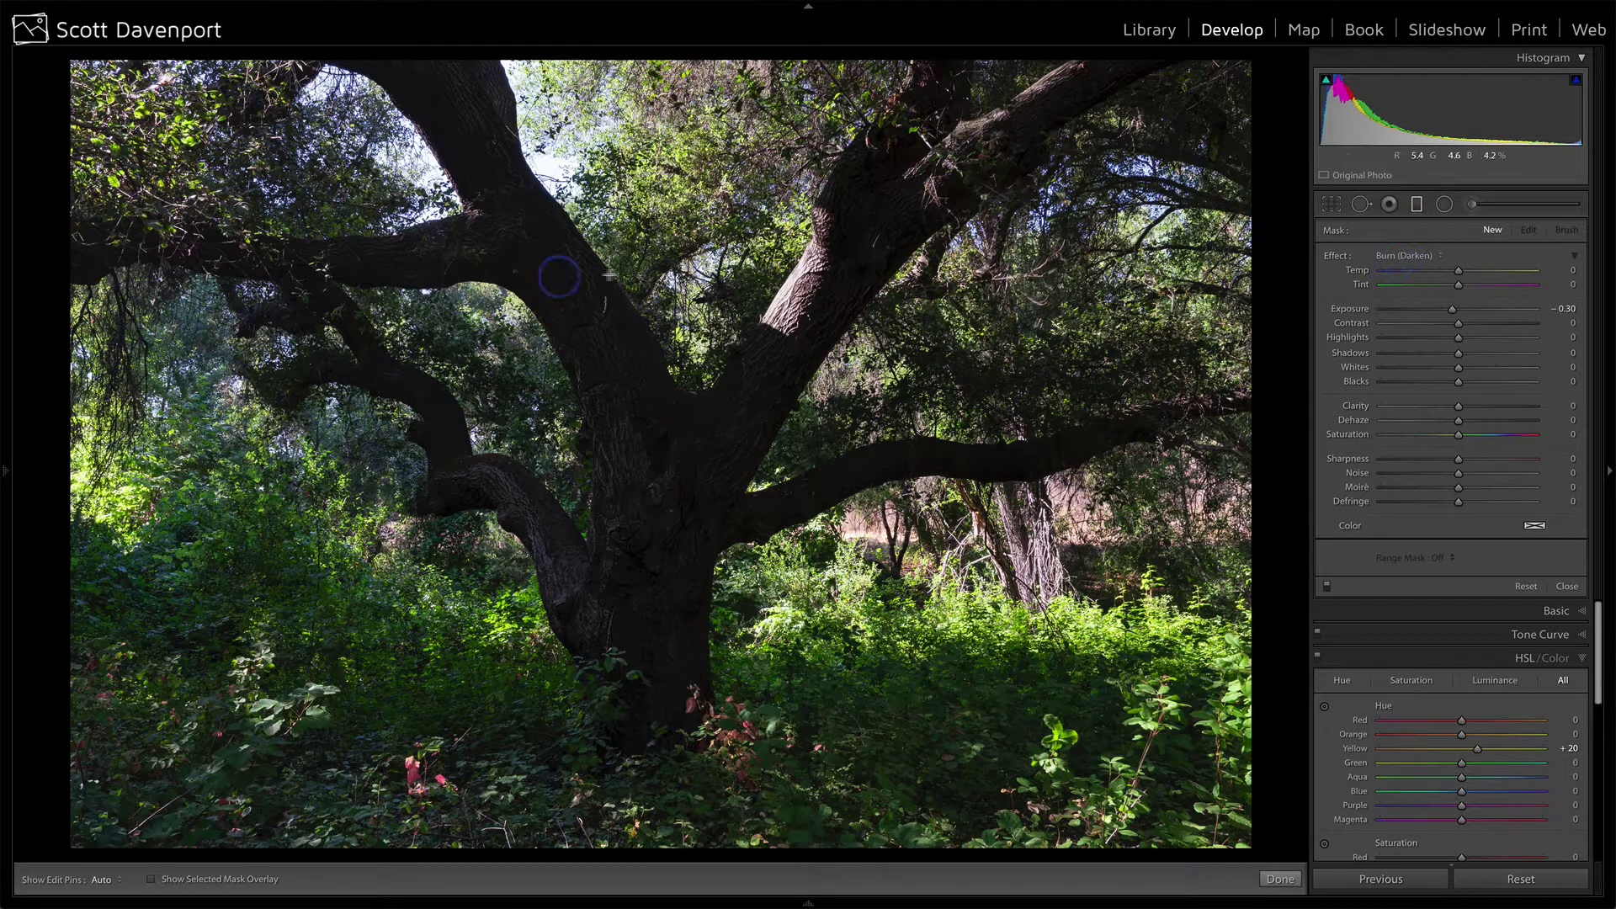
left_click_drag(676, 268, 676, 400)
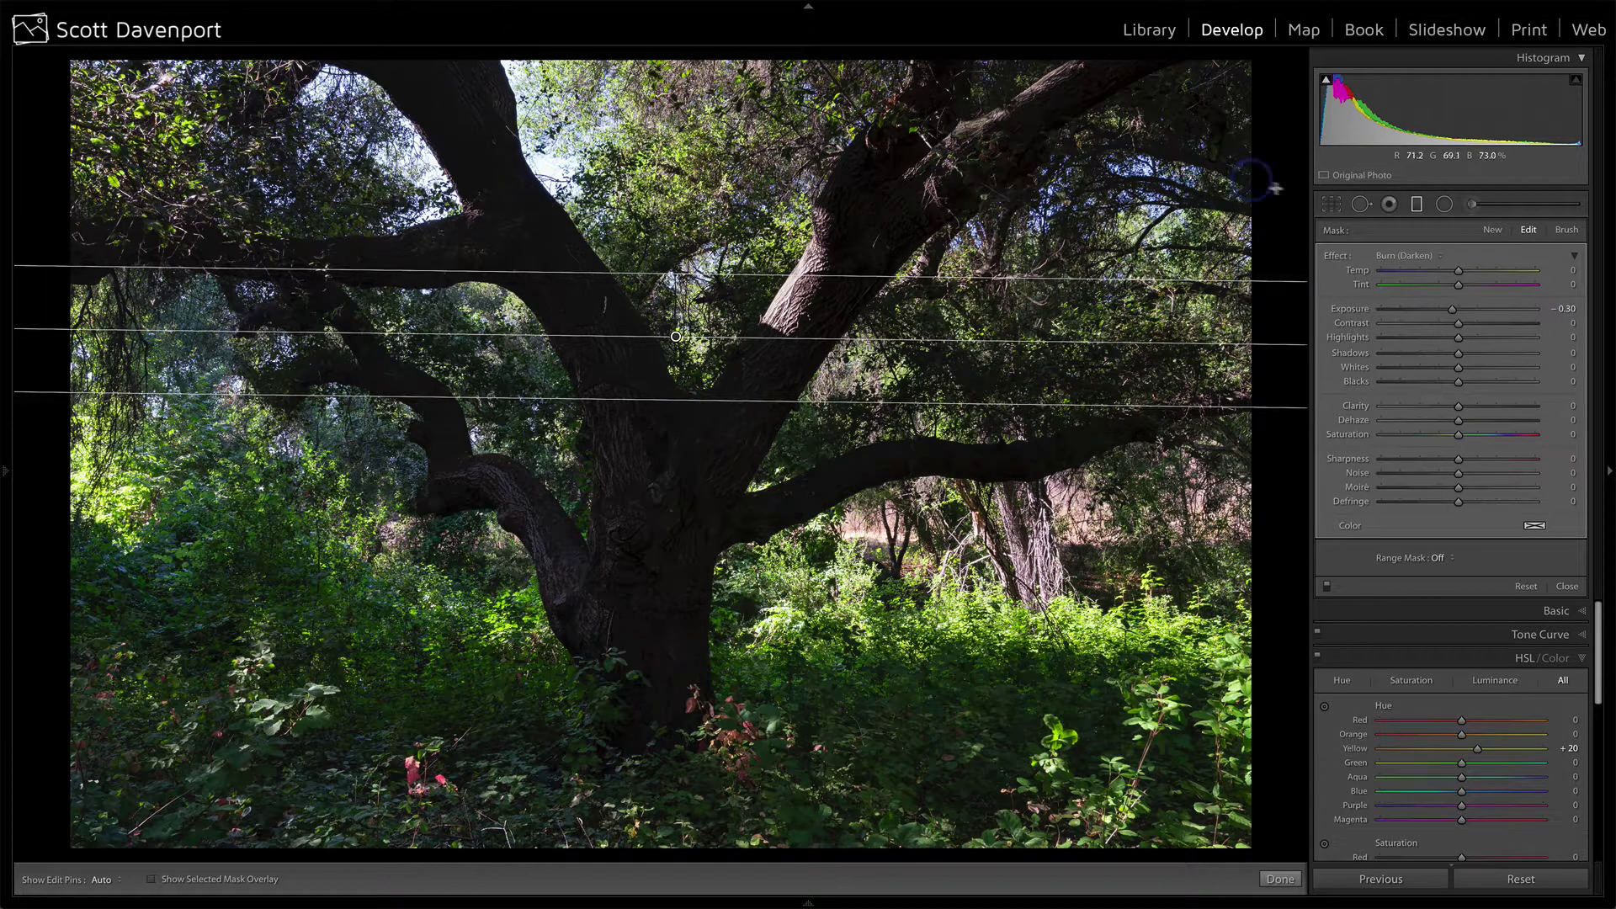
left_click(1327, 587)
left_click(1328, 586)
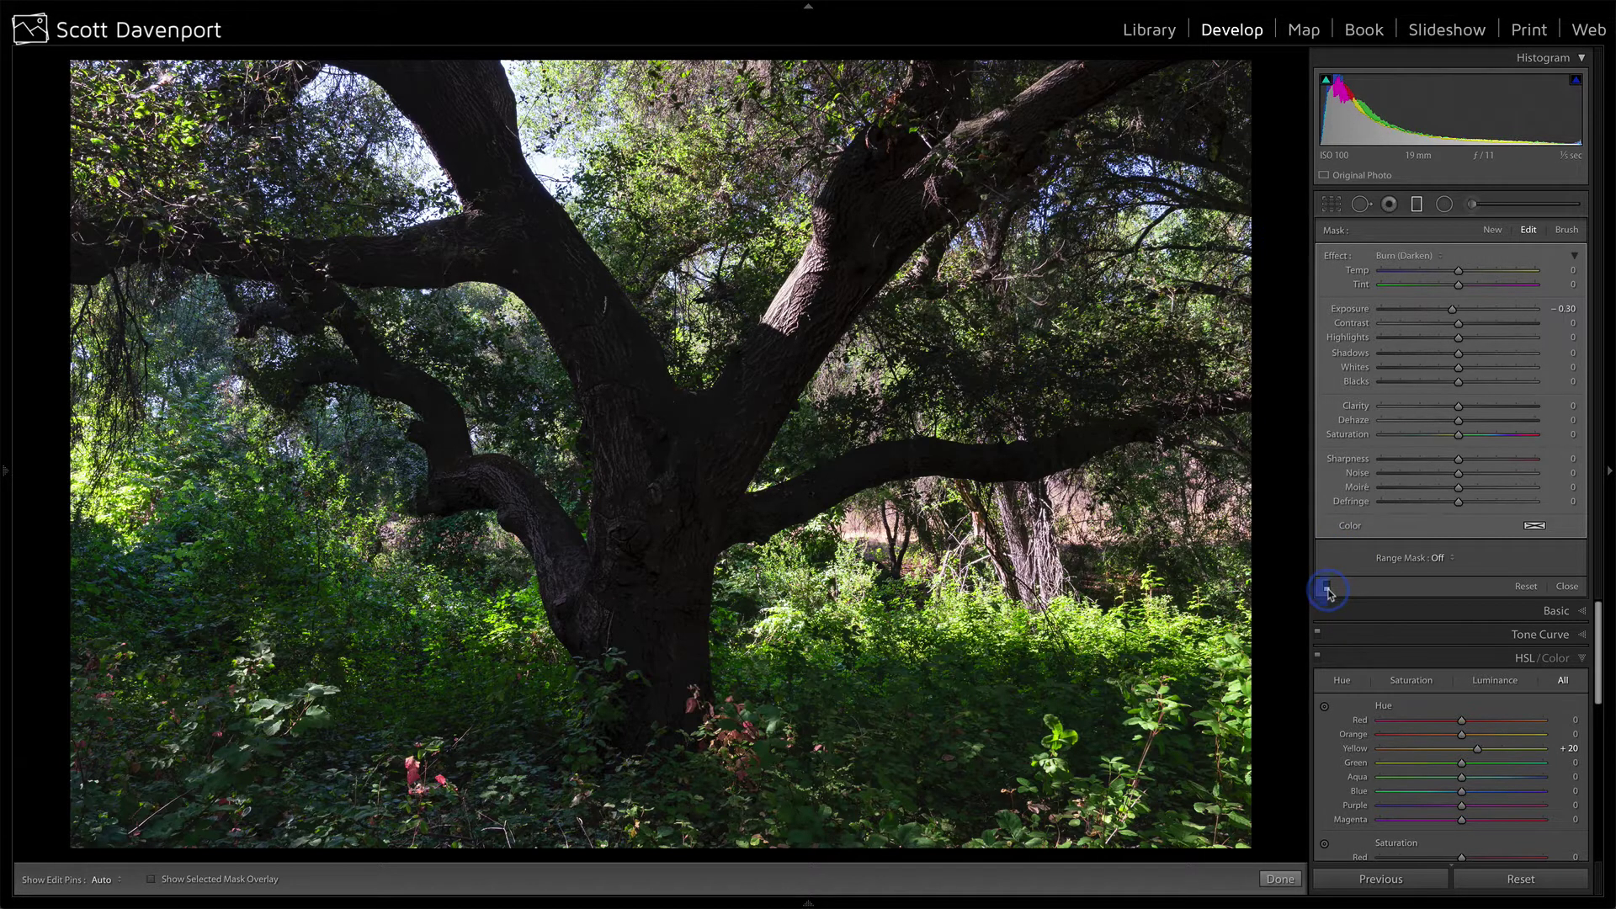
left_click(1327, 586)
left_click(1327, 587)
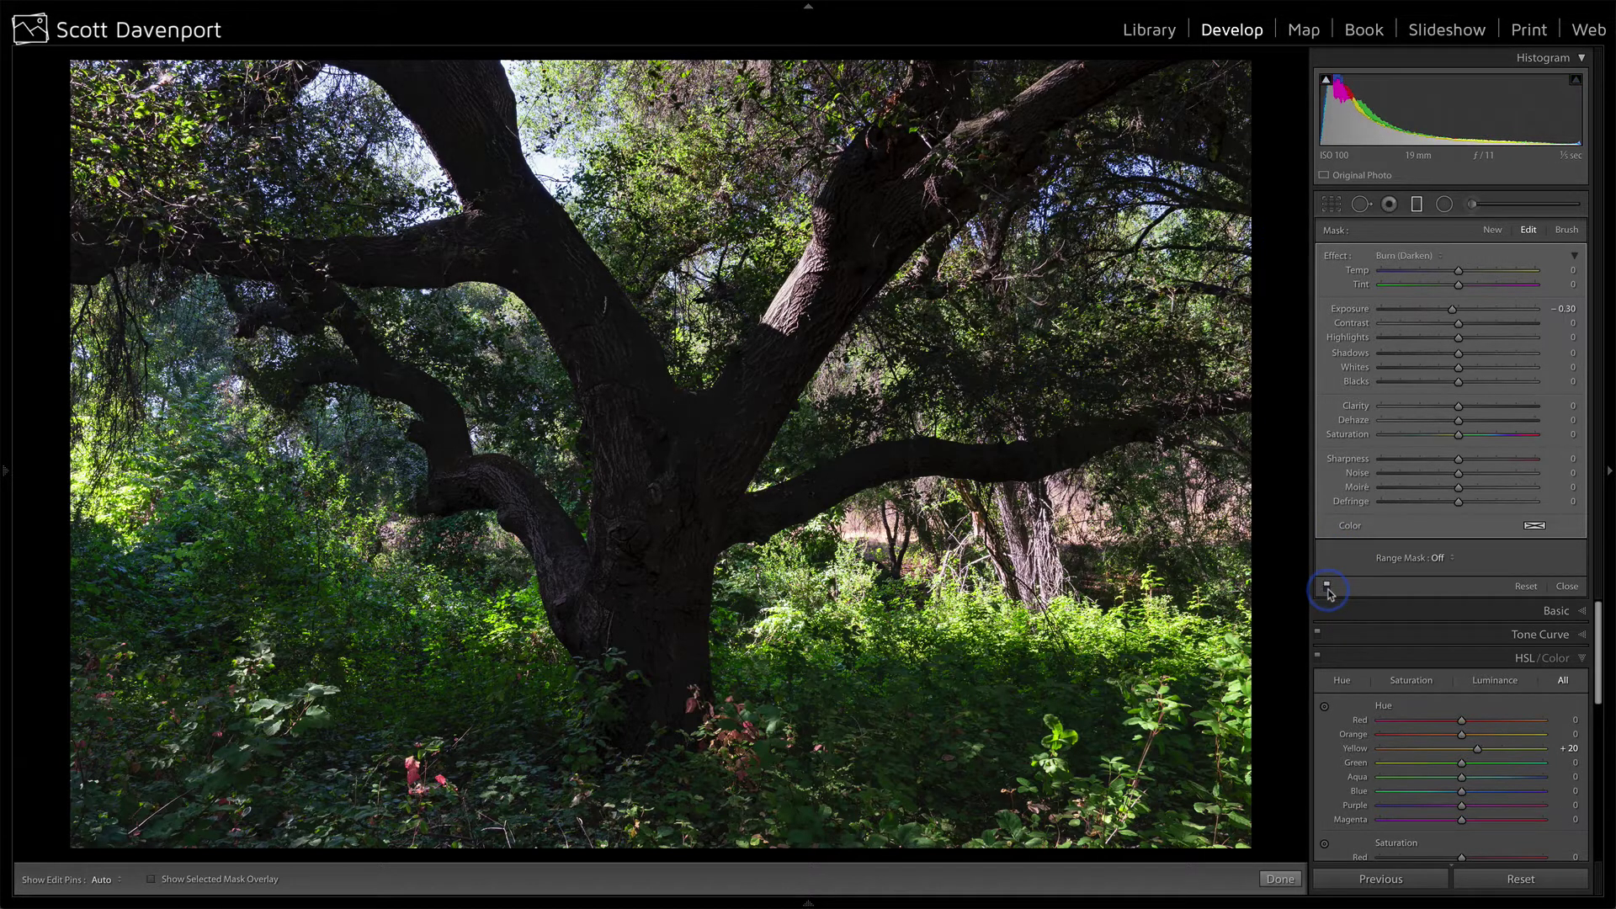
Step: Restrict the graduated filter with a Luminance range mask at Range 64/100 and Smoothness 24, checking it with the mask overlay
key("o")
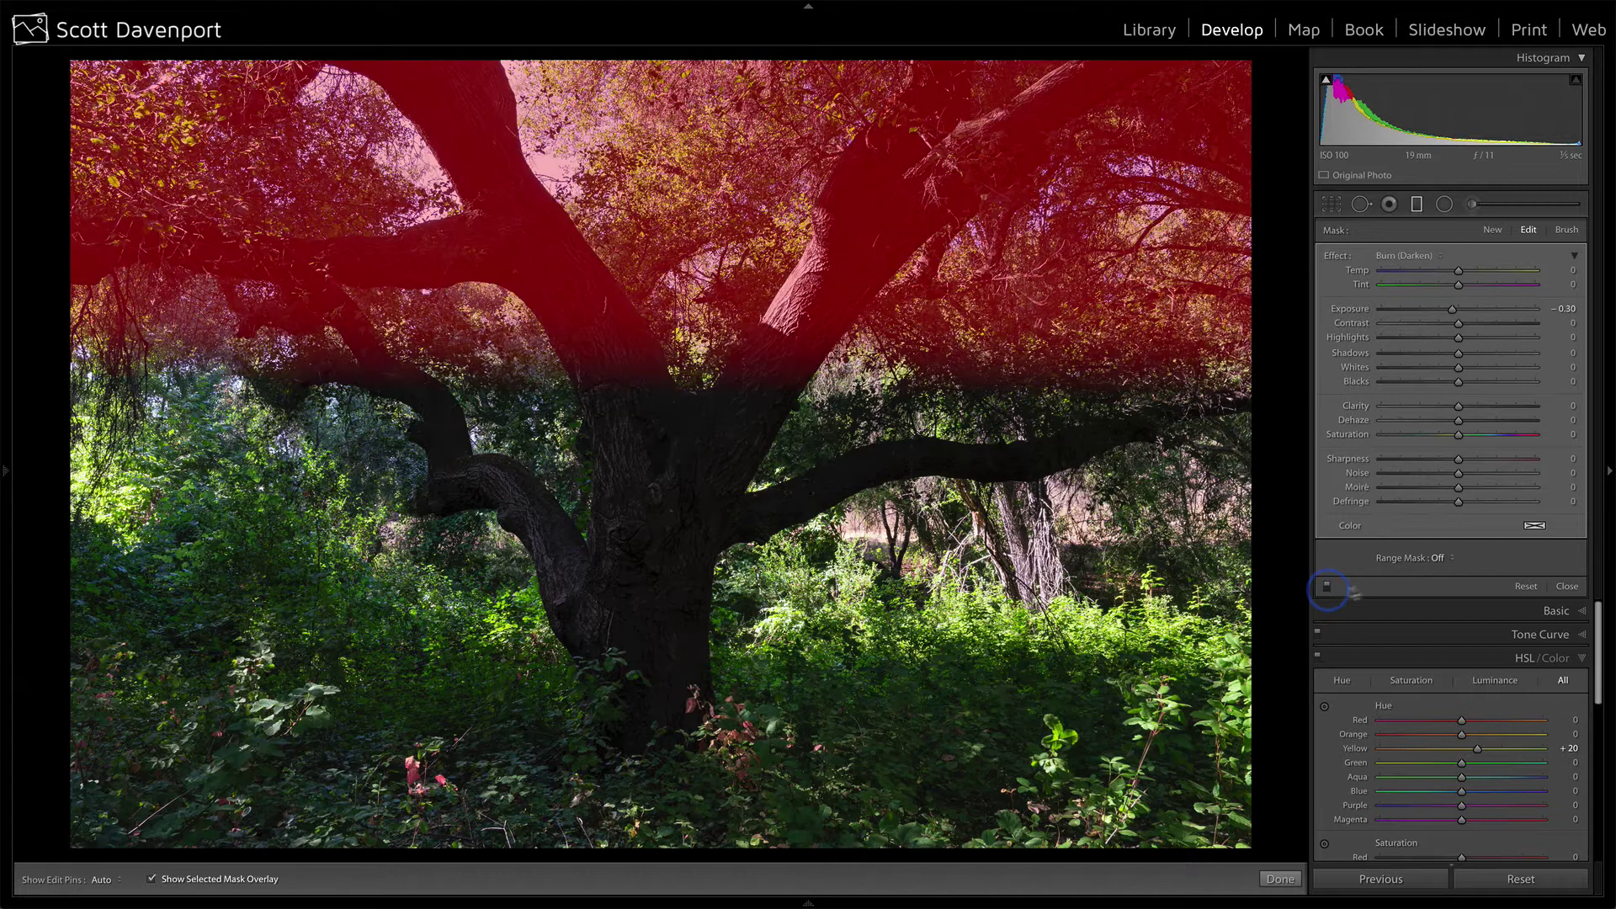
left_click(1441, 558)
left_click(1449, 579)
left_click_drag(1389, 587, 1428, 589)
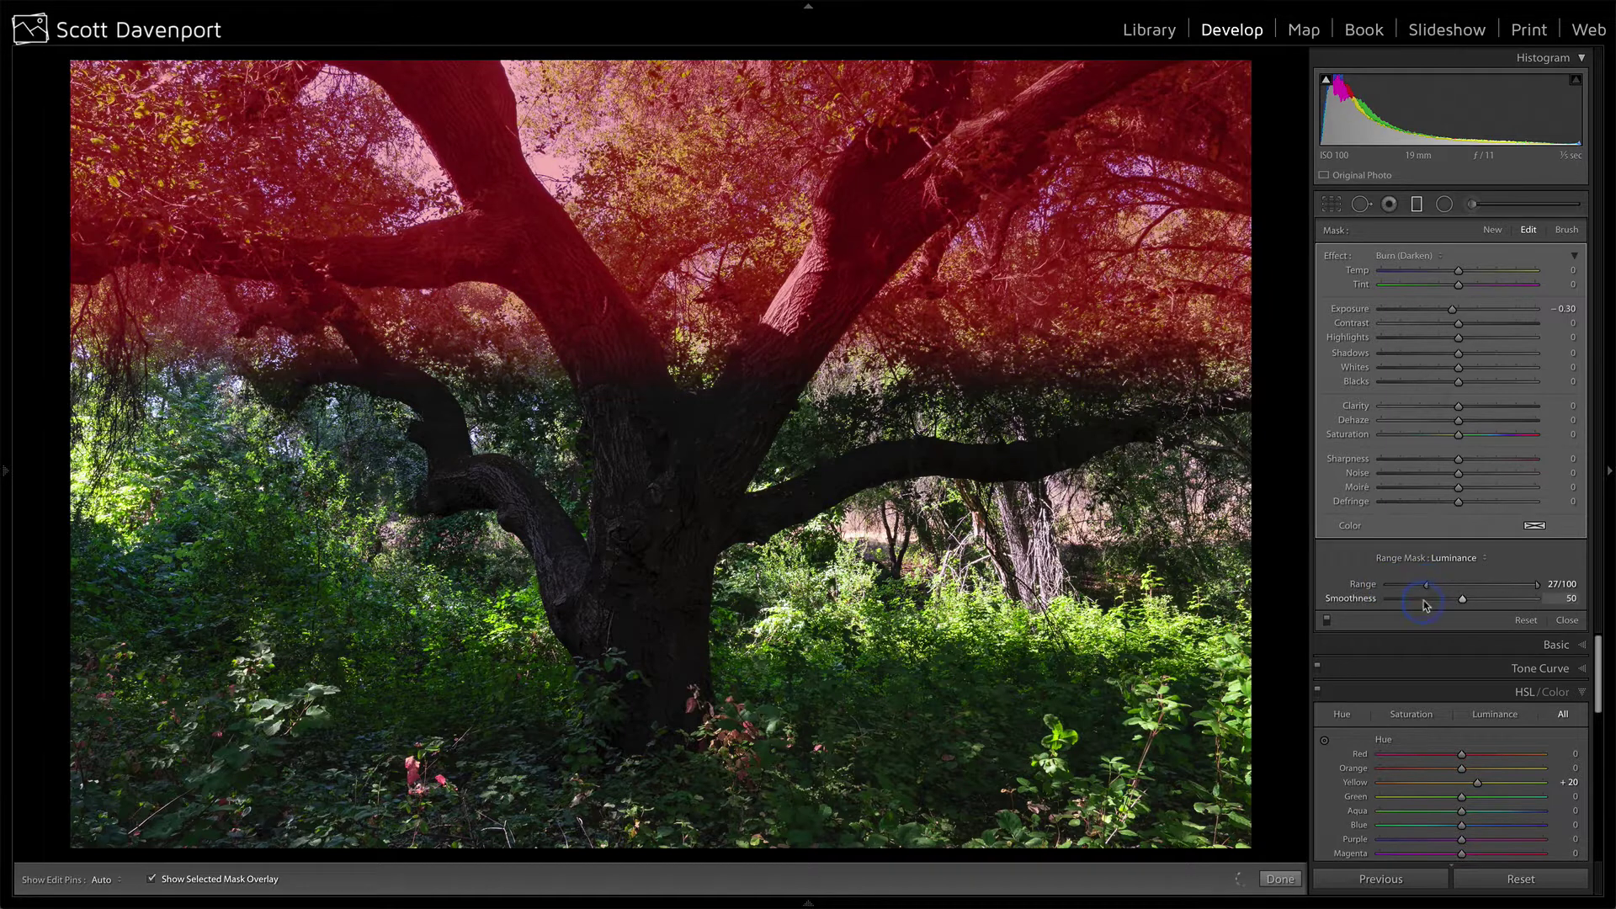
left_click(1424, 599)
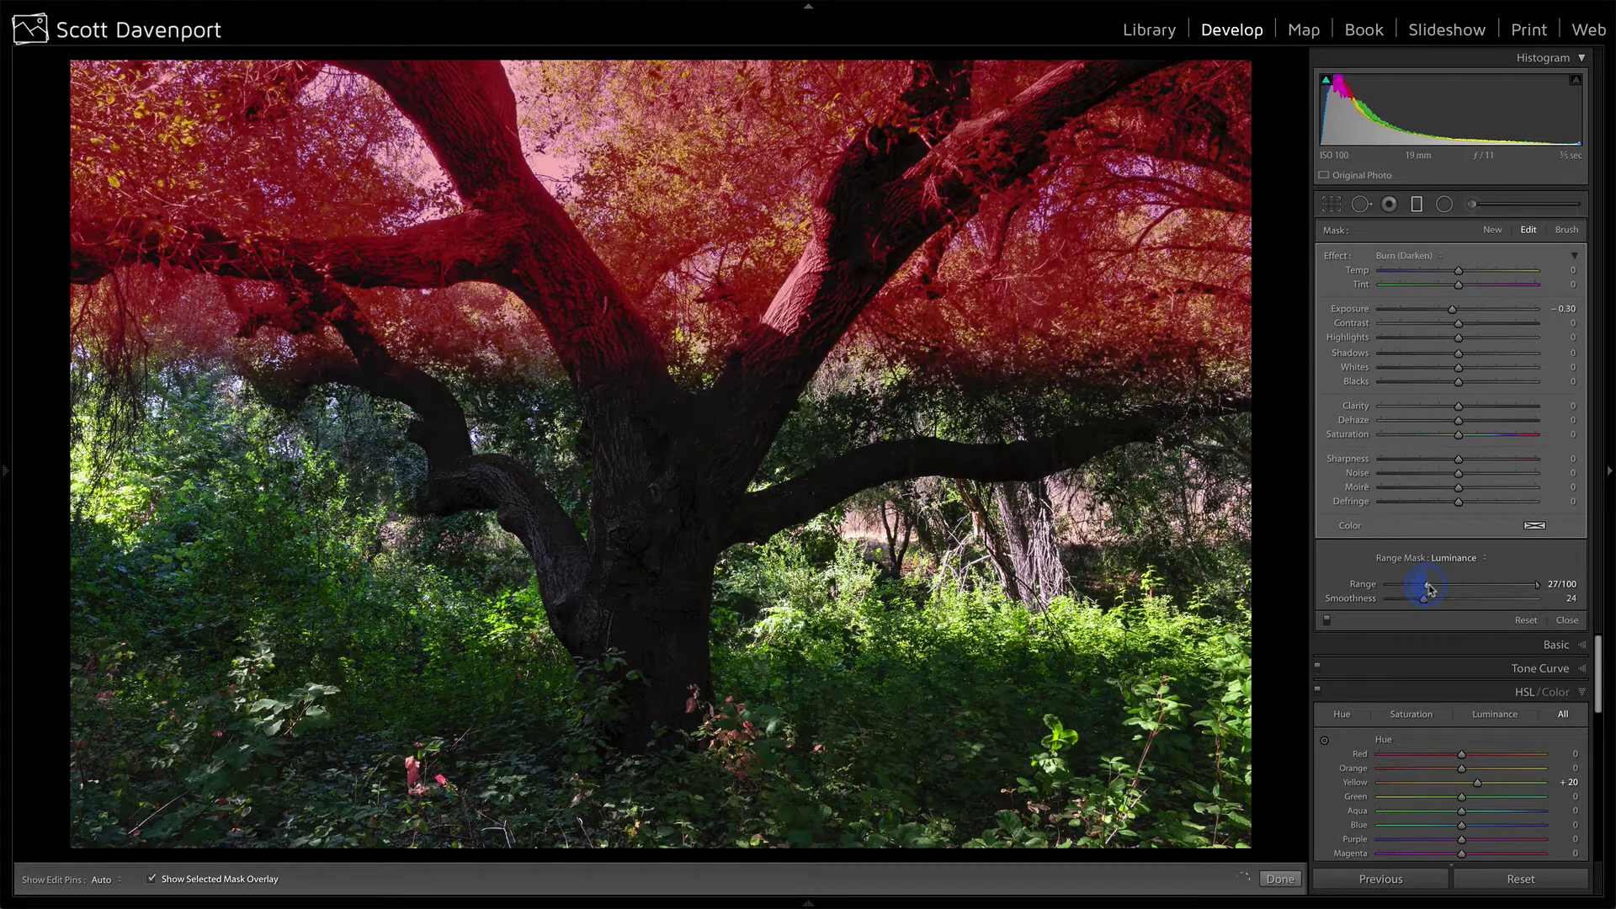
left_click_drag(1426, 585, 1483, 591)
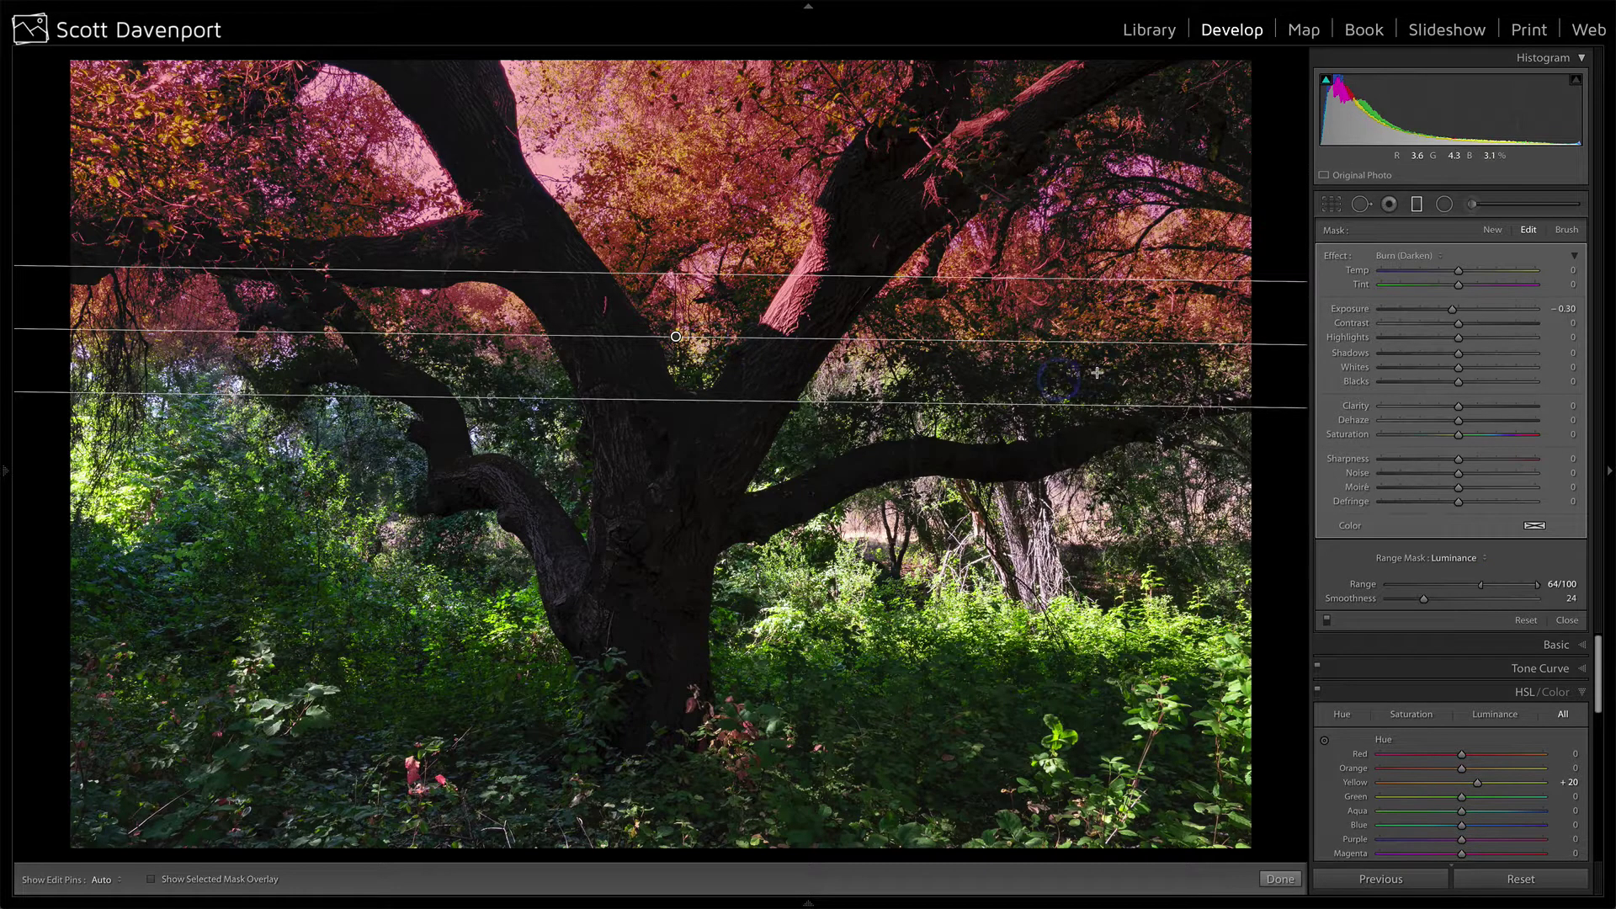
key("o")
Step: Compare the masked graduated filter on and off, and set its Saturation to 13 and Temp to -6
left_click(1328, 621)
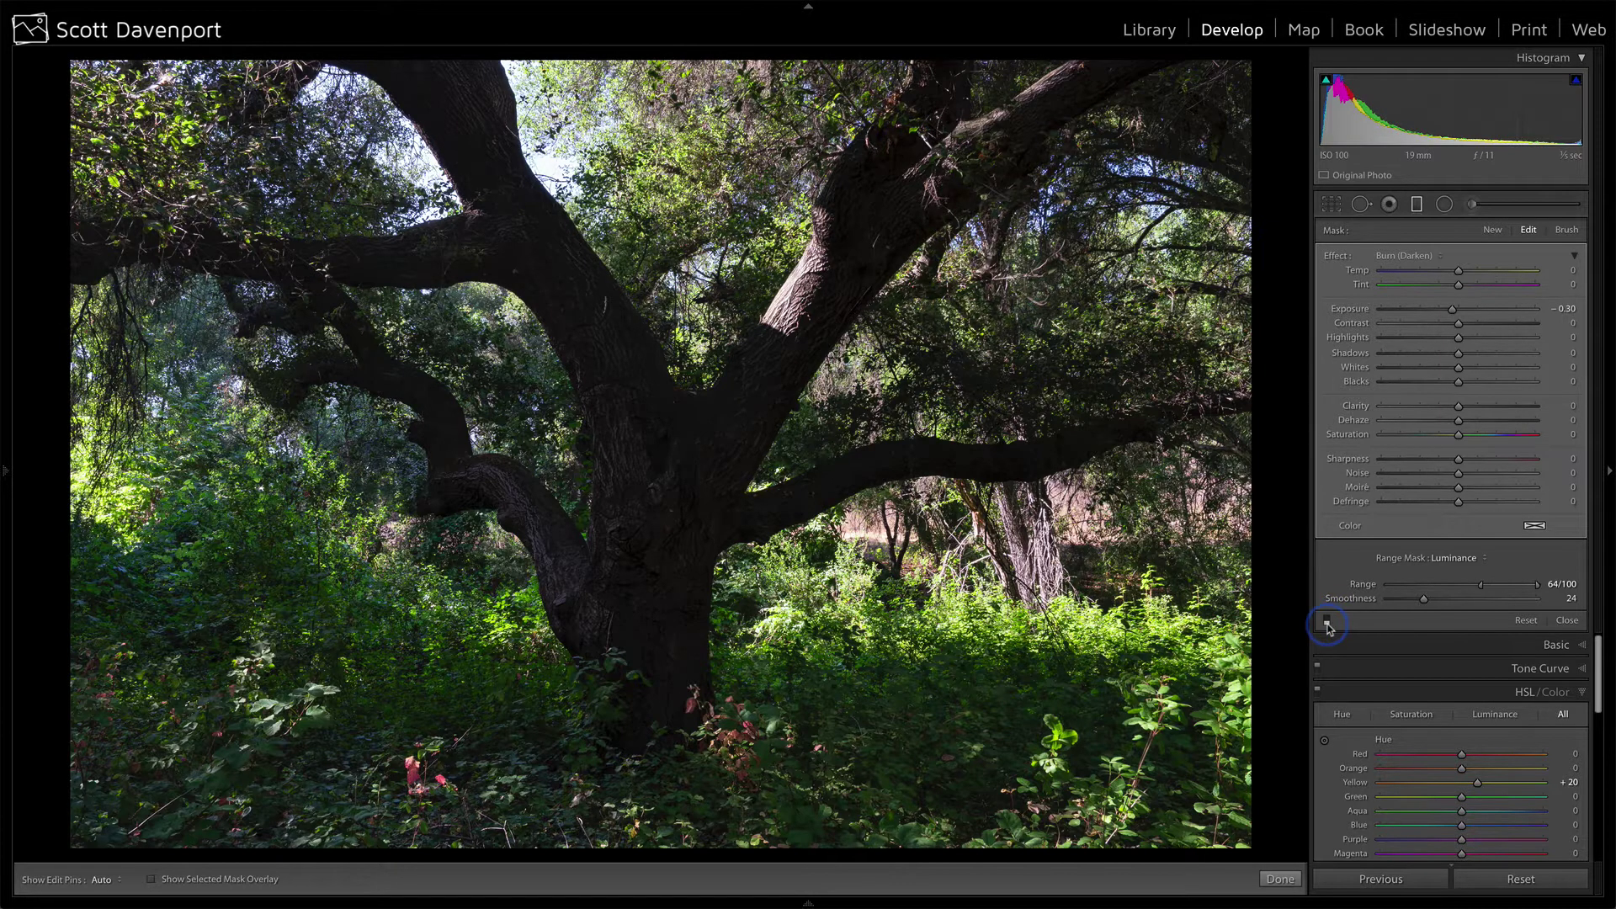
left_click(1328, 621)
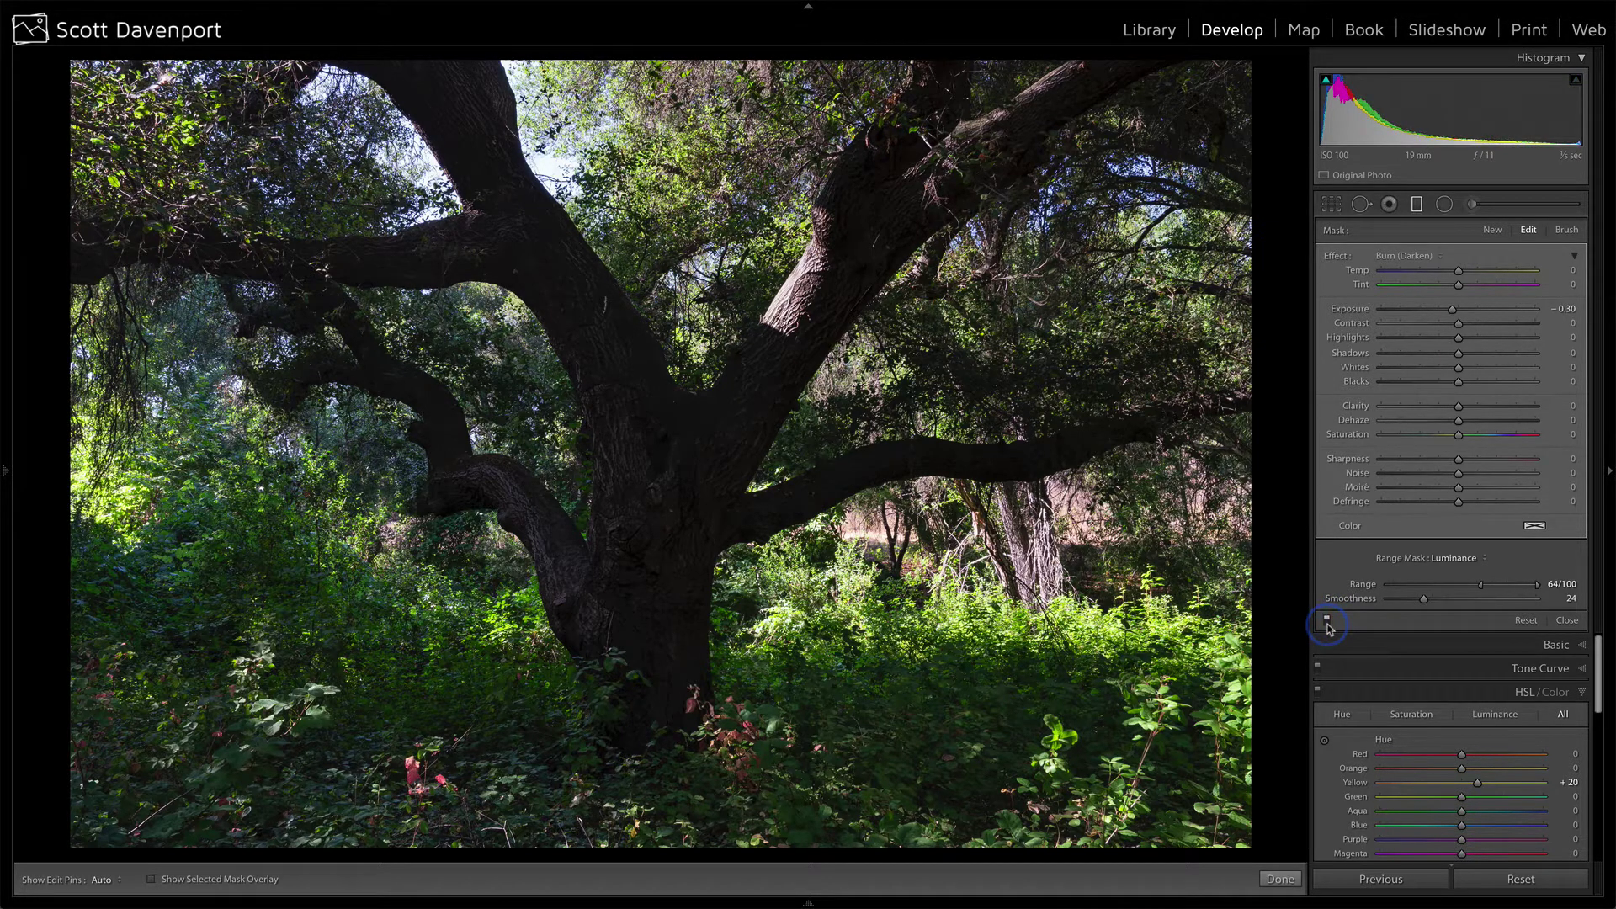
left_click(1469, 434)
left_click_drag(1459, 272, 1451, 274)
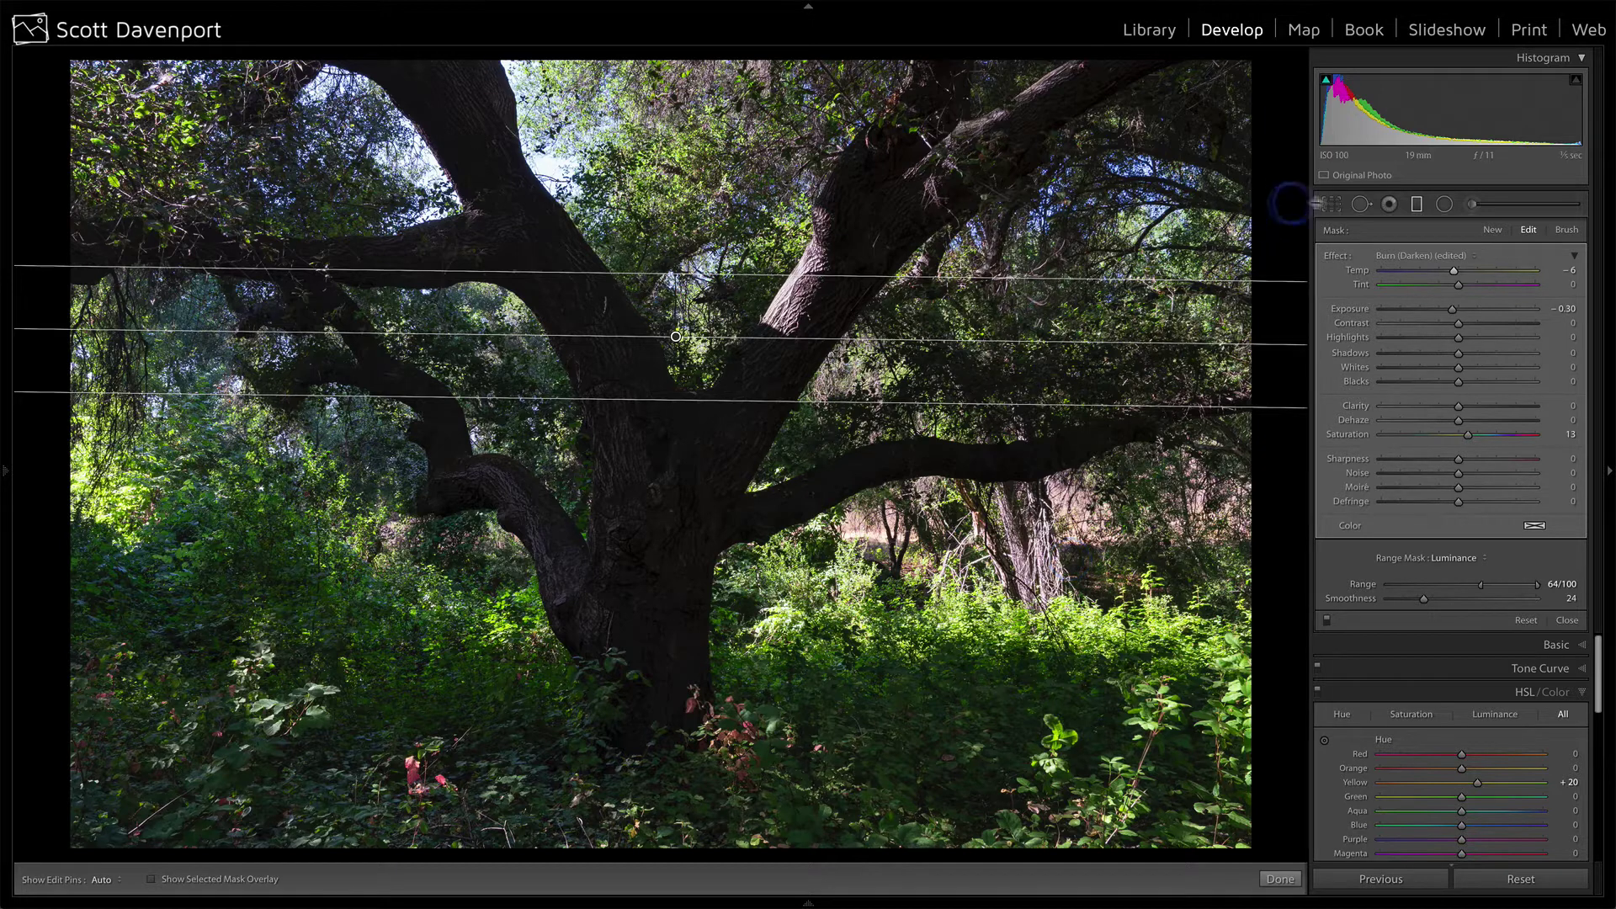
Step: Add an inverted Burn (Darken) radial filter over the bright background right of the trunk, then reposition and enlarge its ellipse
left_click(1445, 203)
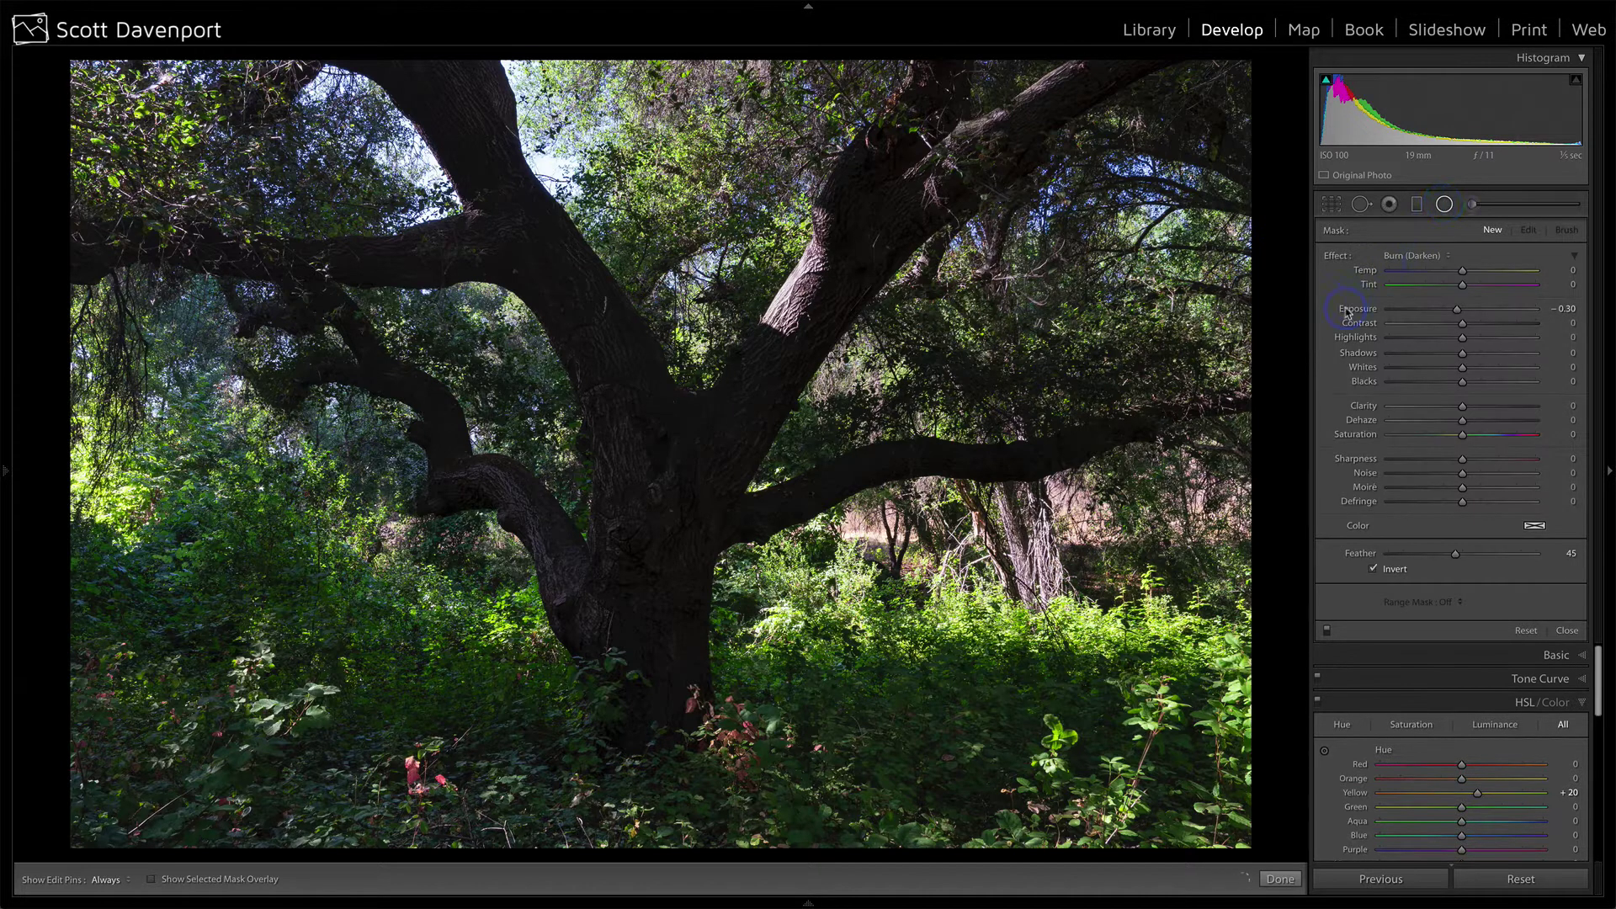
left_click_drag(985, 517, 1252, 633)
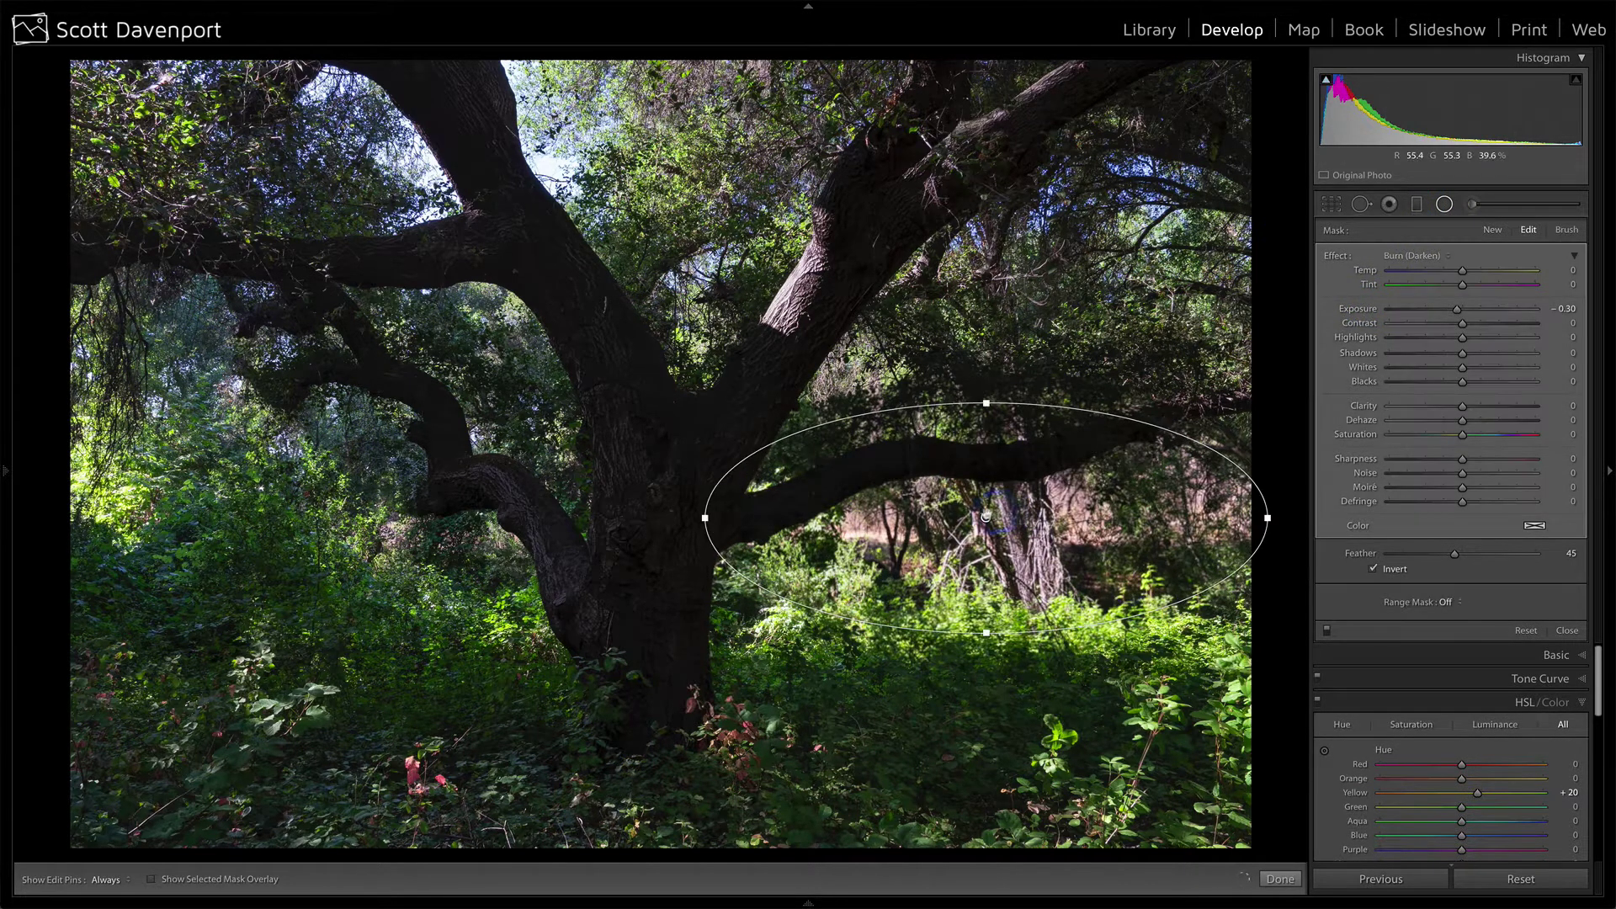
left_click_drag(986, 517, 1002, 564)
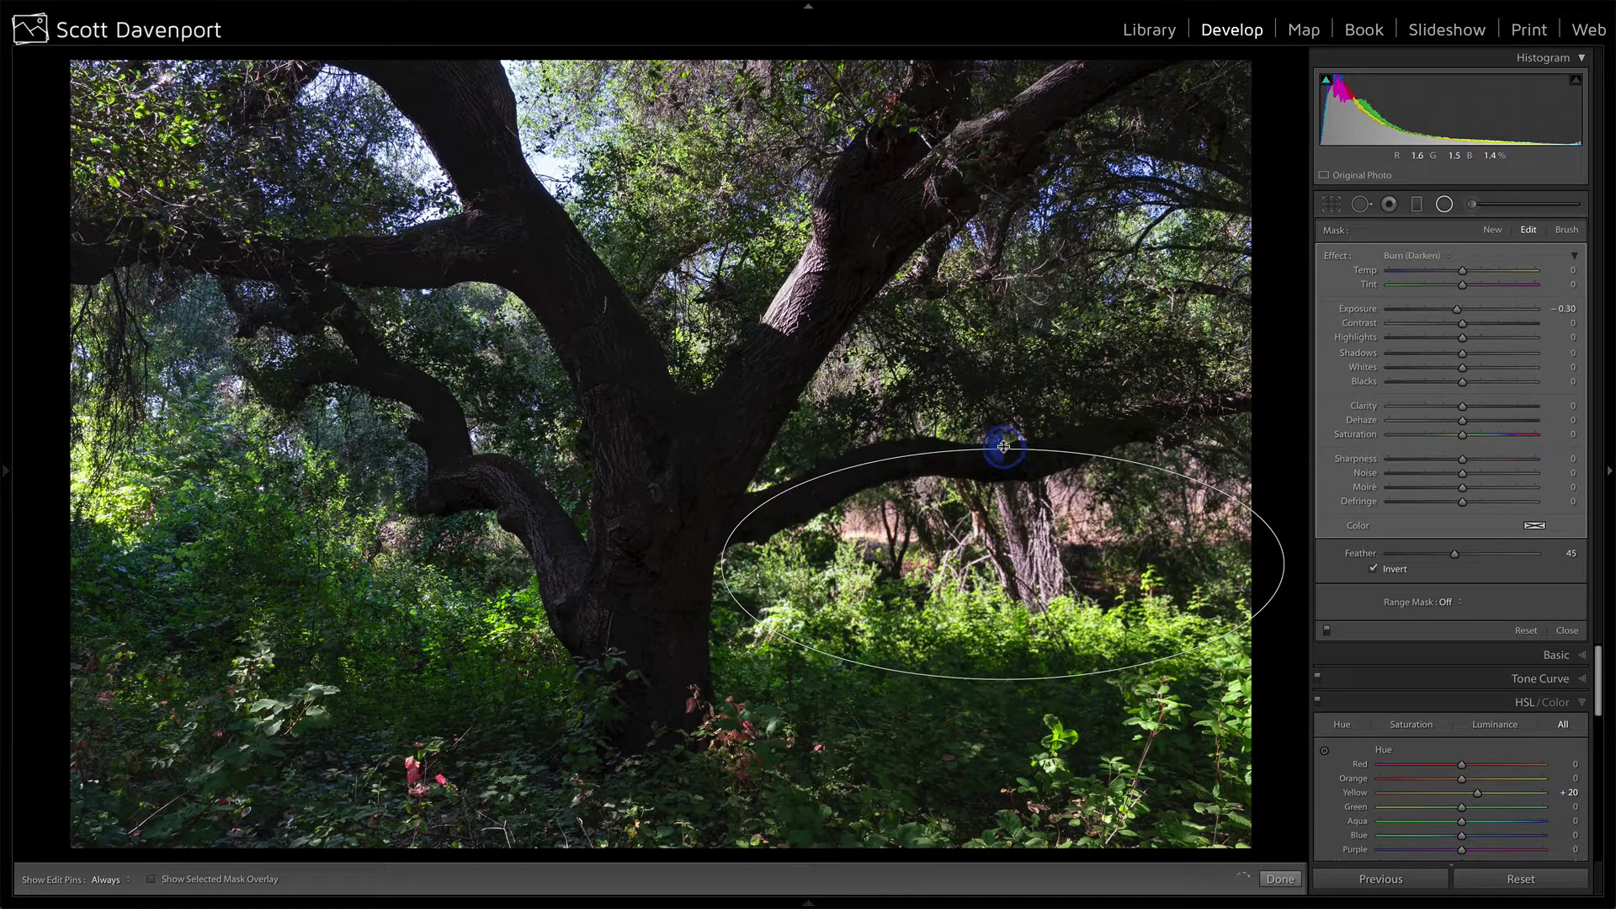
left_click_drag(1003, 449, 1003, 410)
left_click_drag(722, 564, 689, 565)
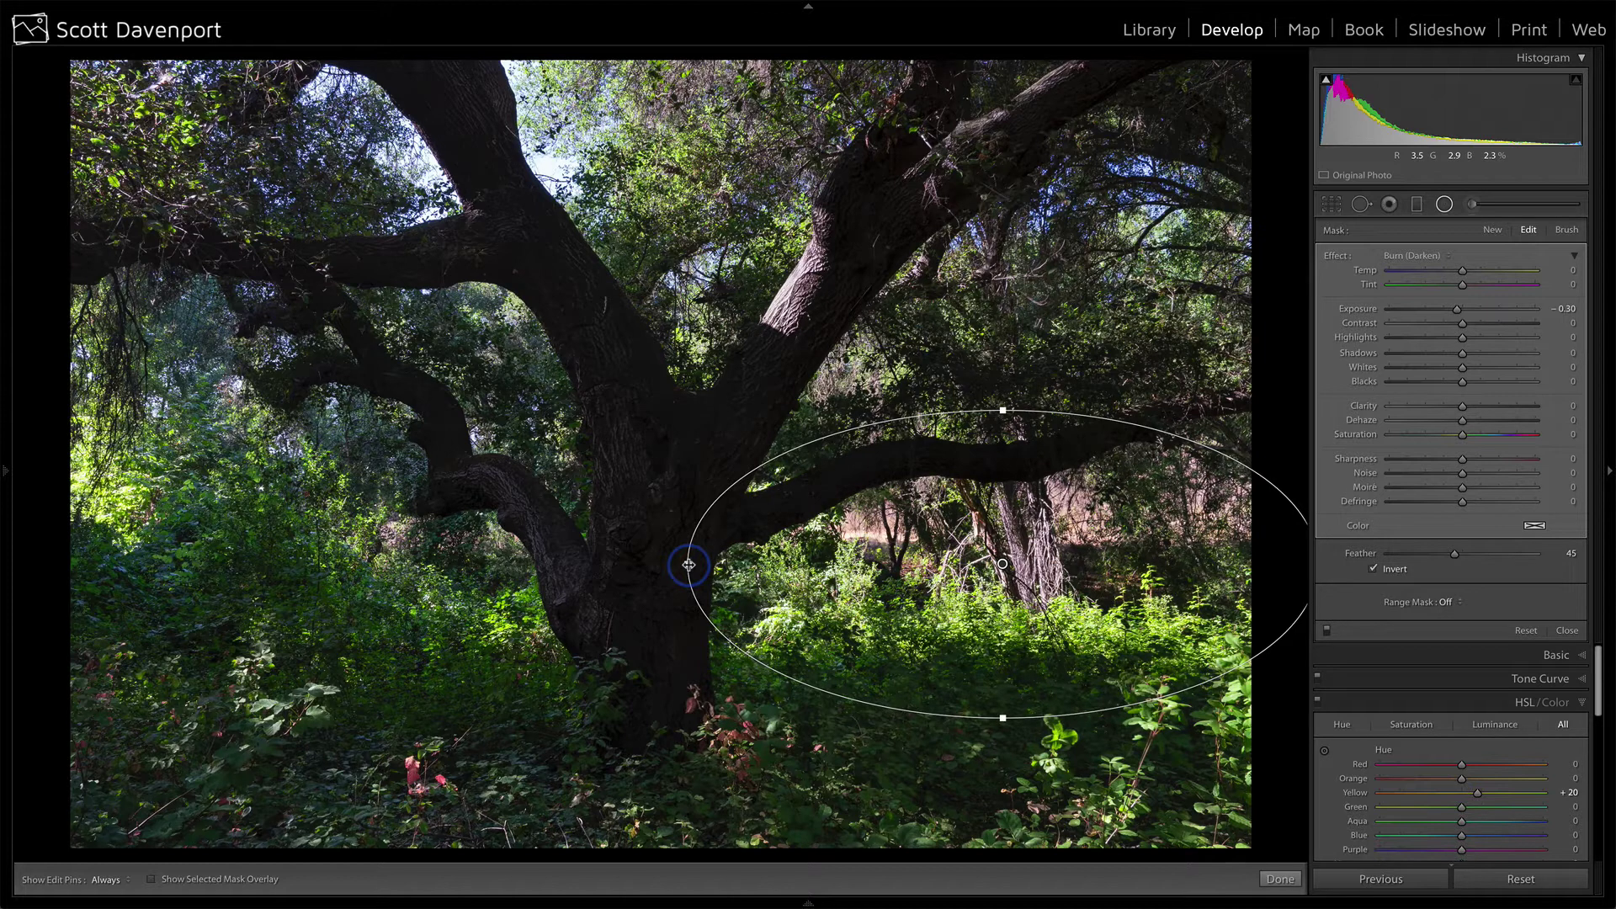
Step: Restrict the radial filter with a Luminance range mask at Range 29/100 and Smoothness 9, checking it with the mask overlay
key("o")
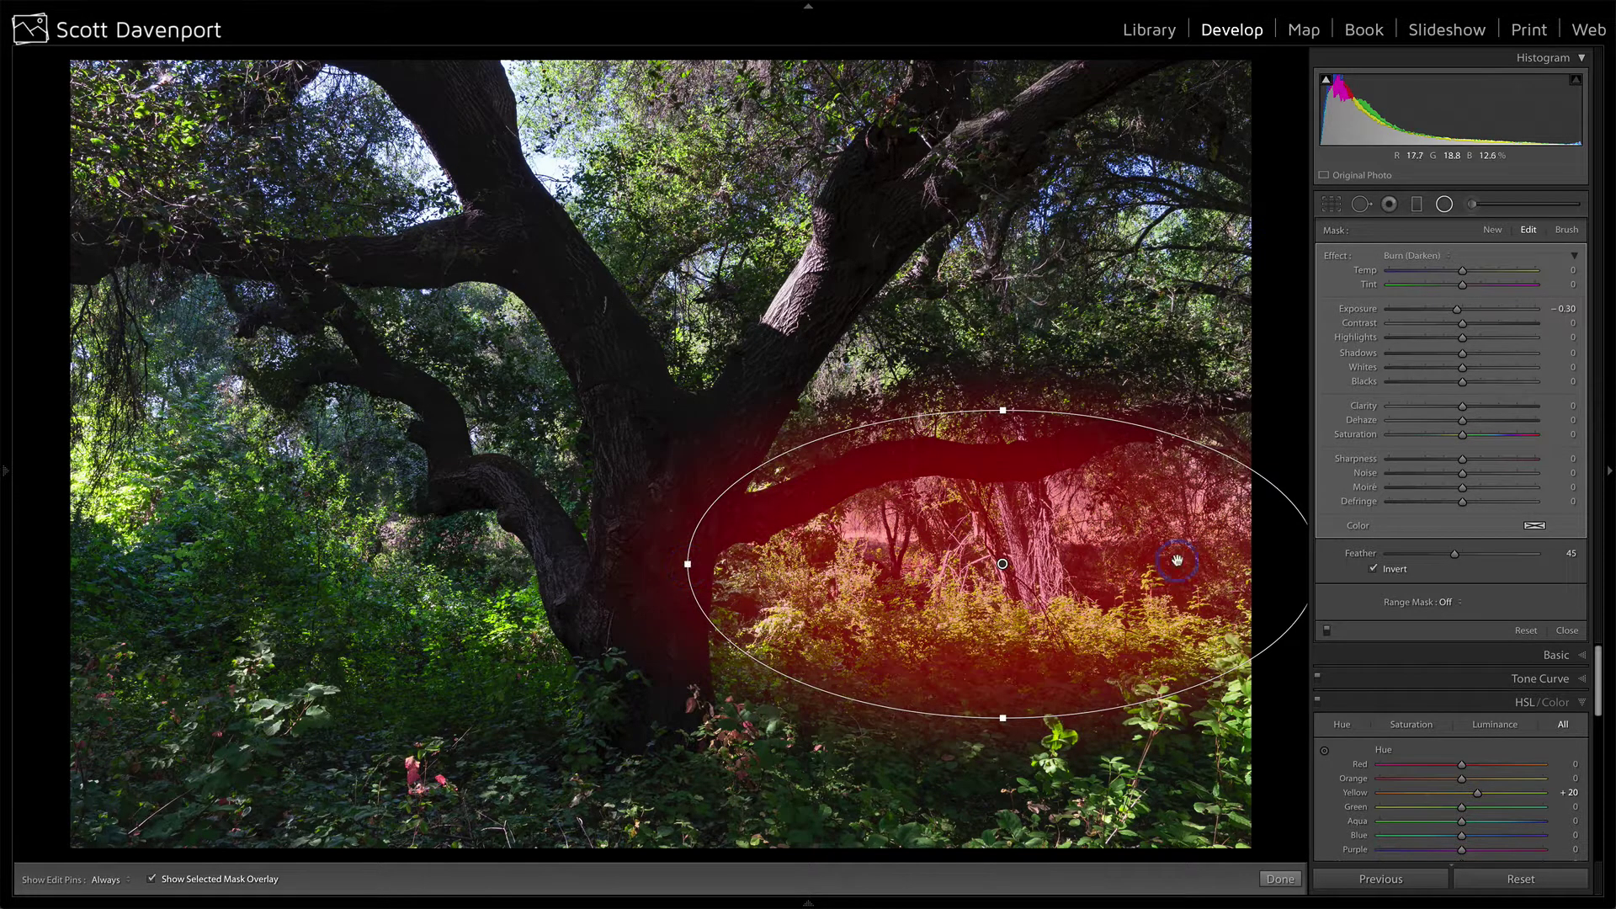
left_click(1443, 603)
left_click(1470, 623)
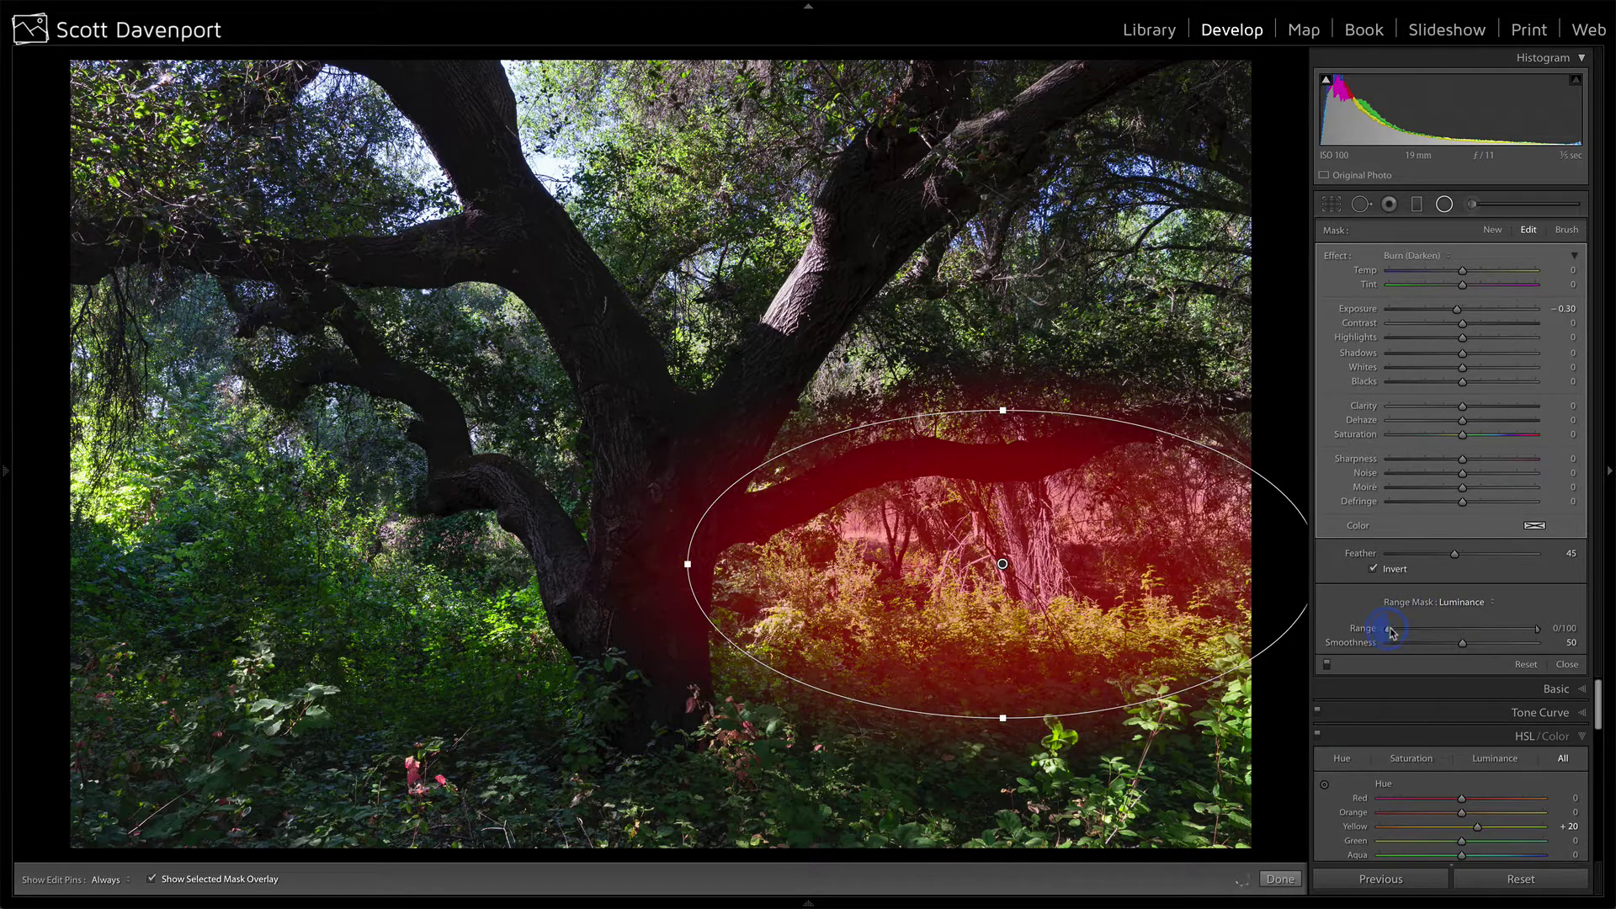
left_click_drag(1388, 629, 1422, 634)
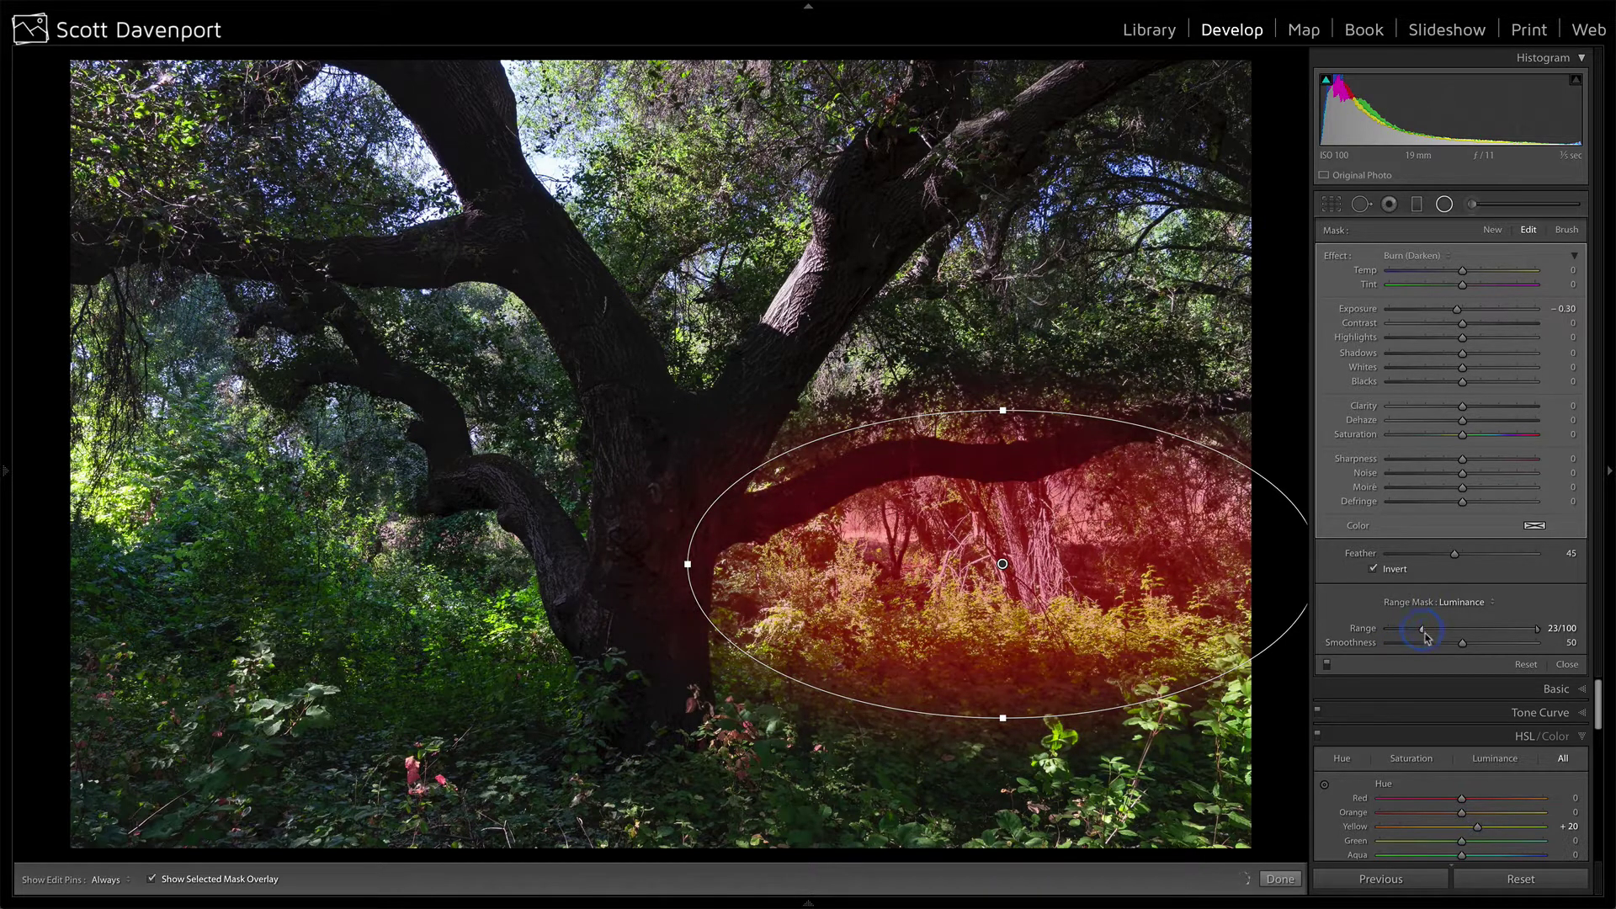
left_click(1426, 643)
mouse_move(1421, 649)
left_mouse_down()
mouse_move(1397, 644)
mouse_move(1431, 631)
left_mouse_up()
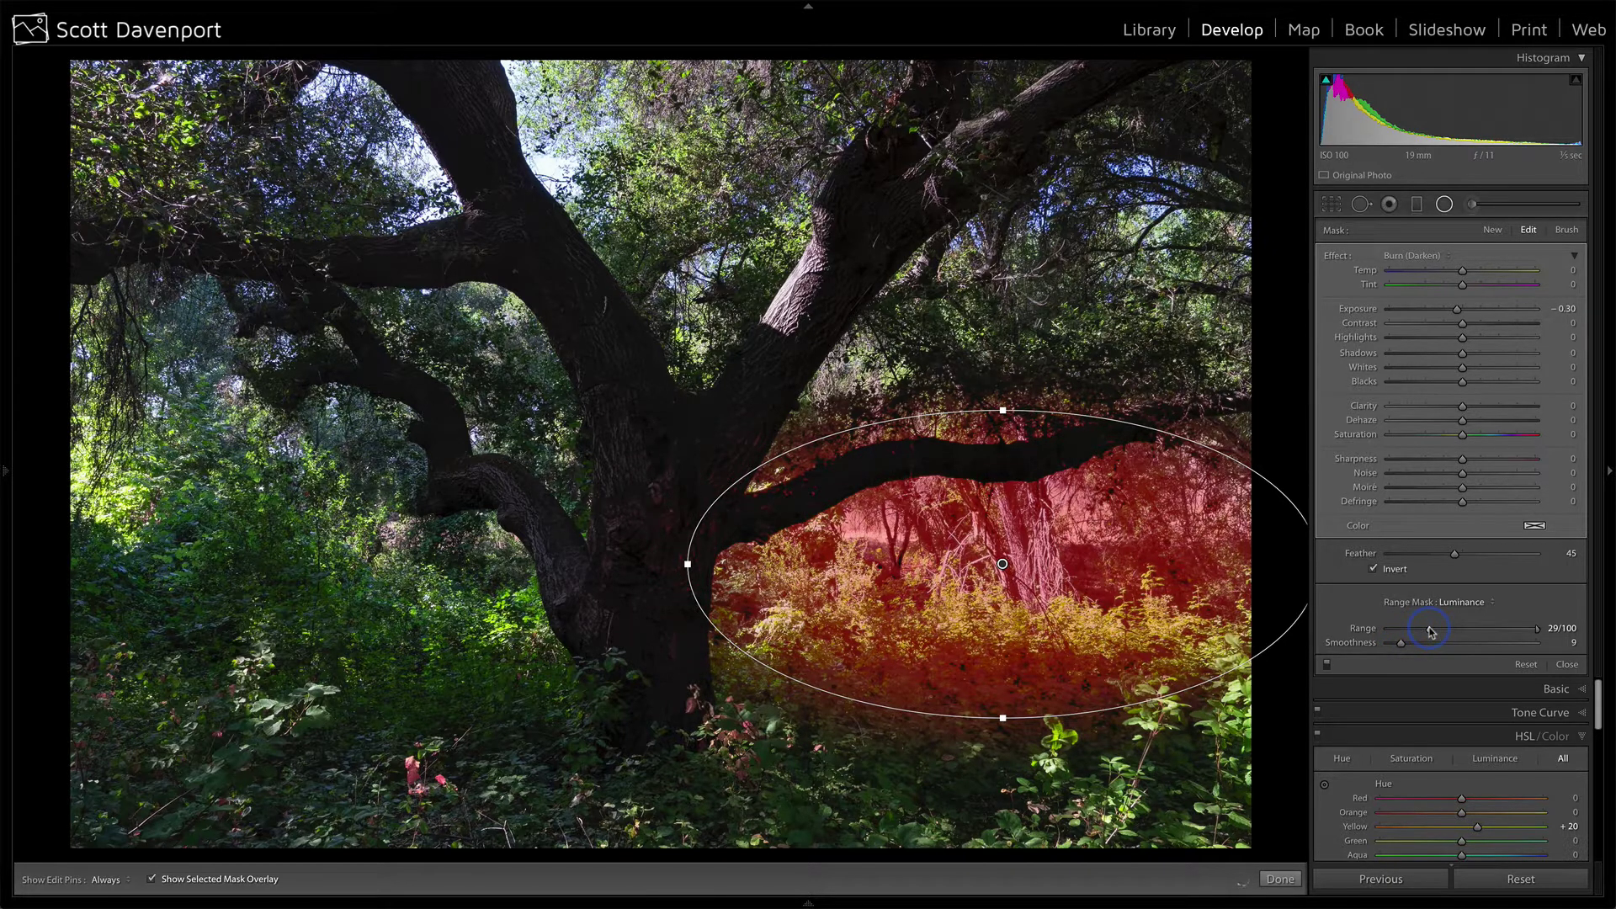
key("o")
Step: Set the radial filter's Highlights to -26 and compare the filter on and off
left_click(1439, 339)
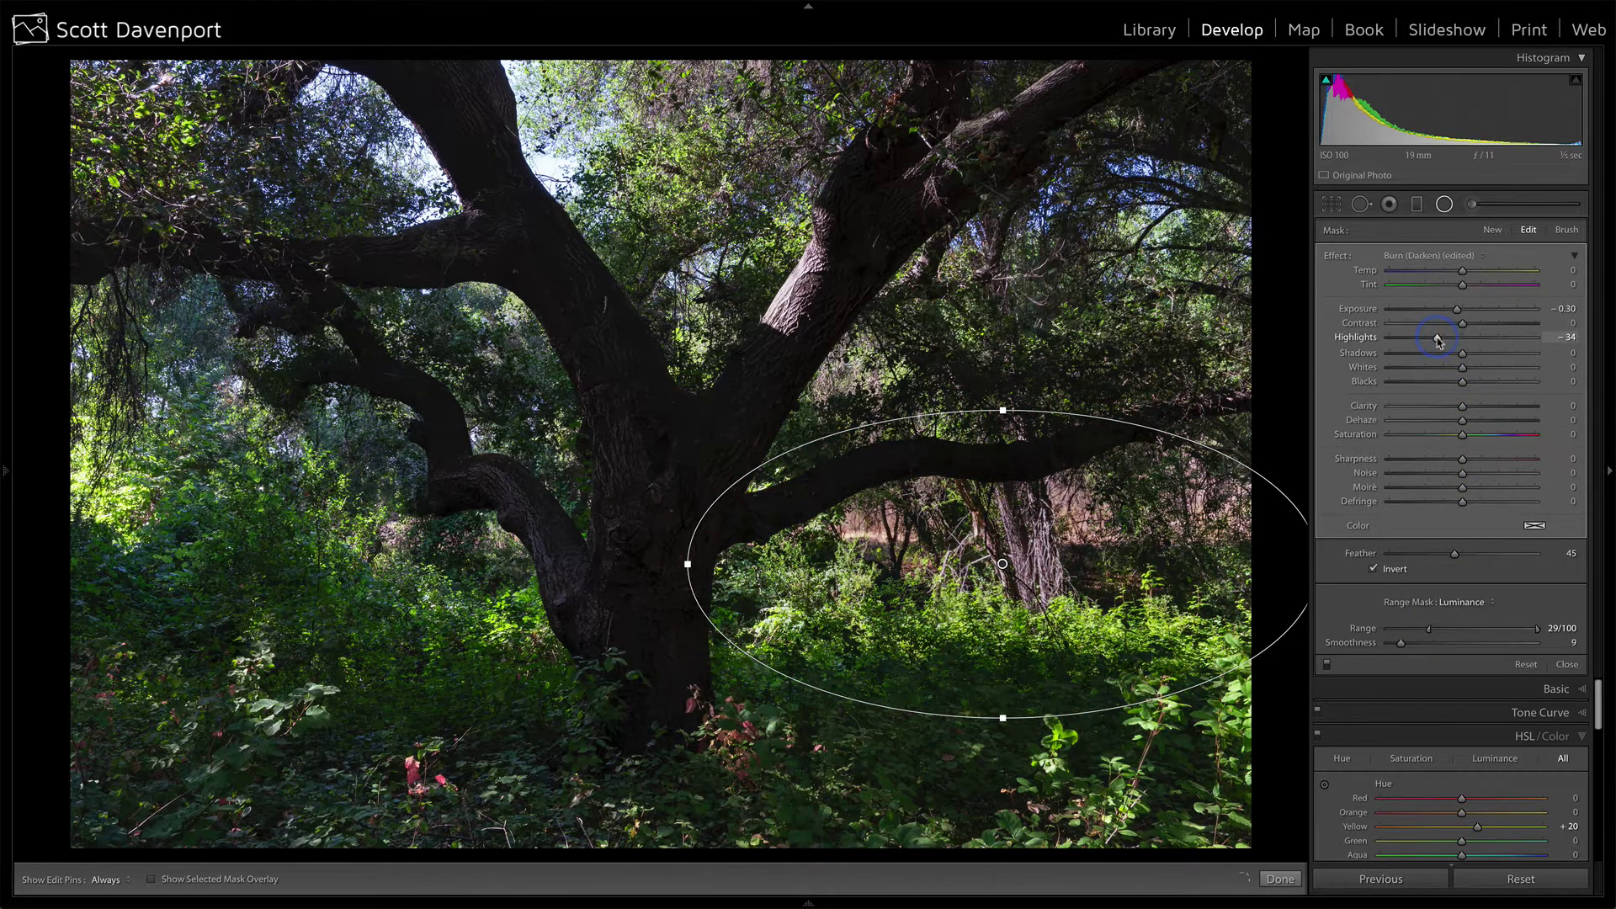
left_click_drag(1437, 339, 1443, 340)
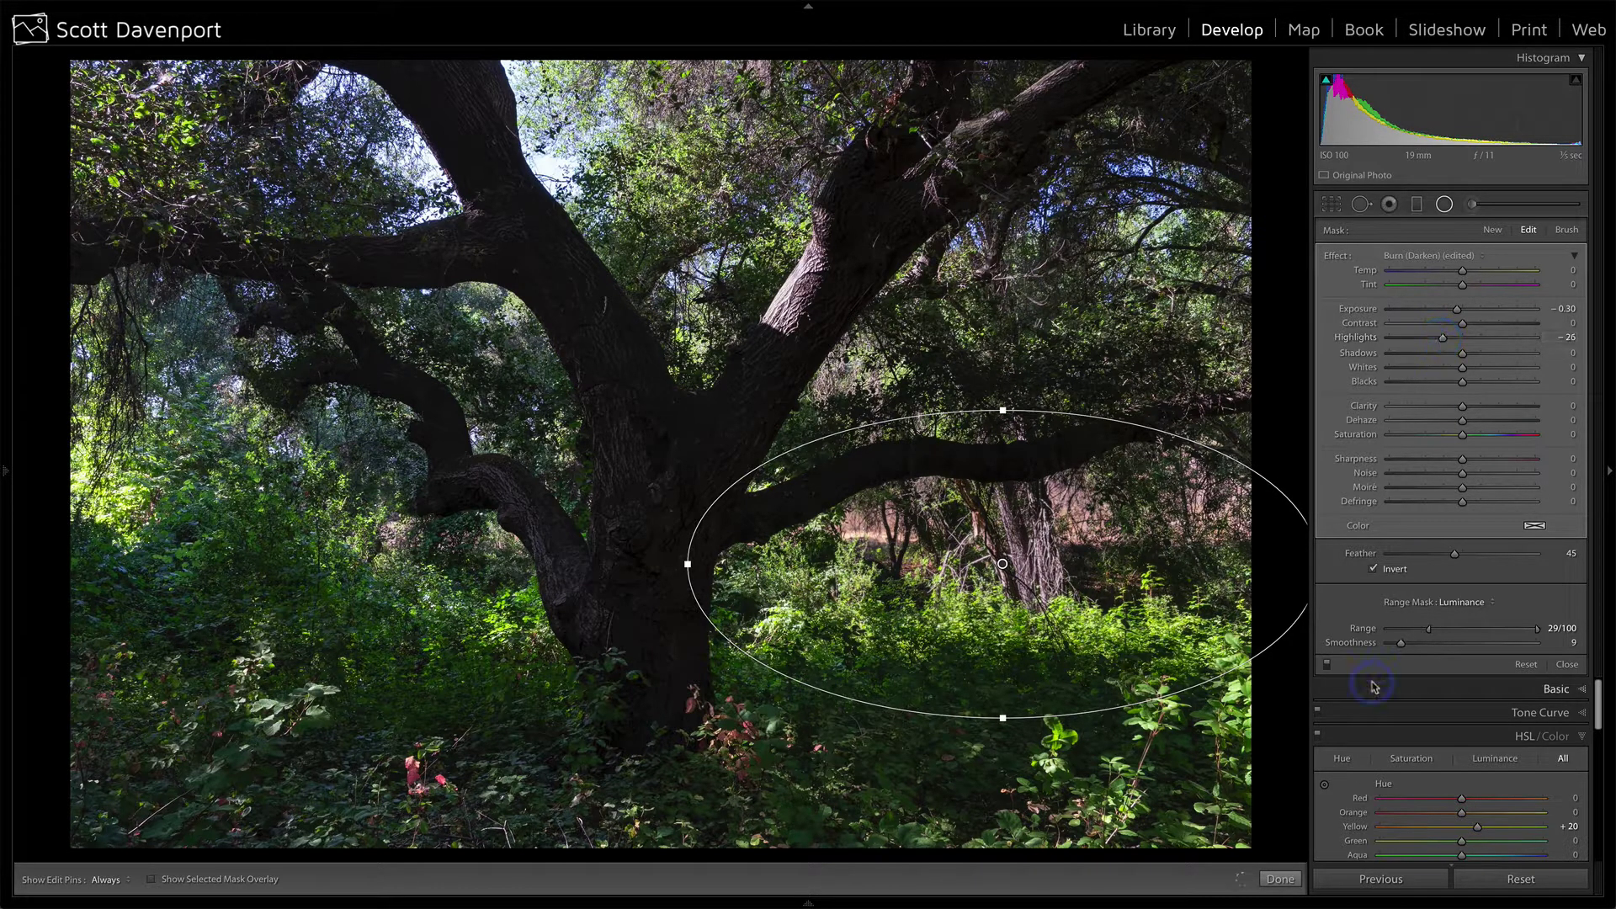
left_click(1327, 666)
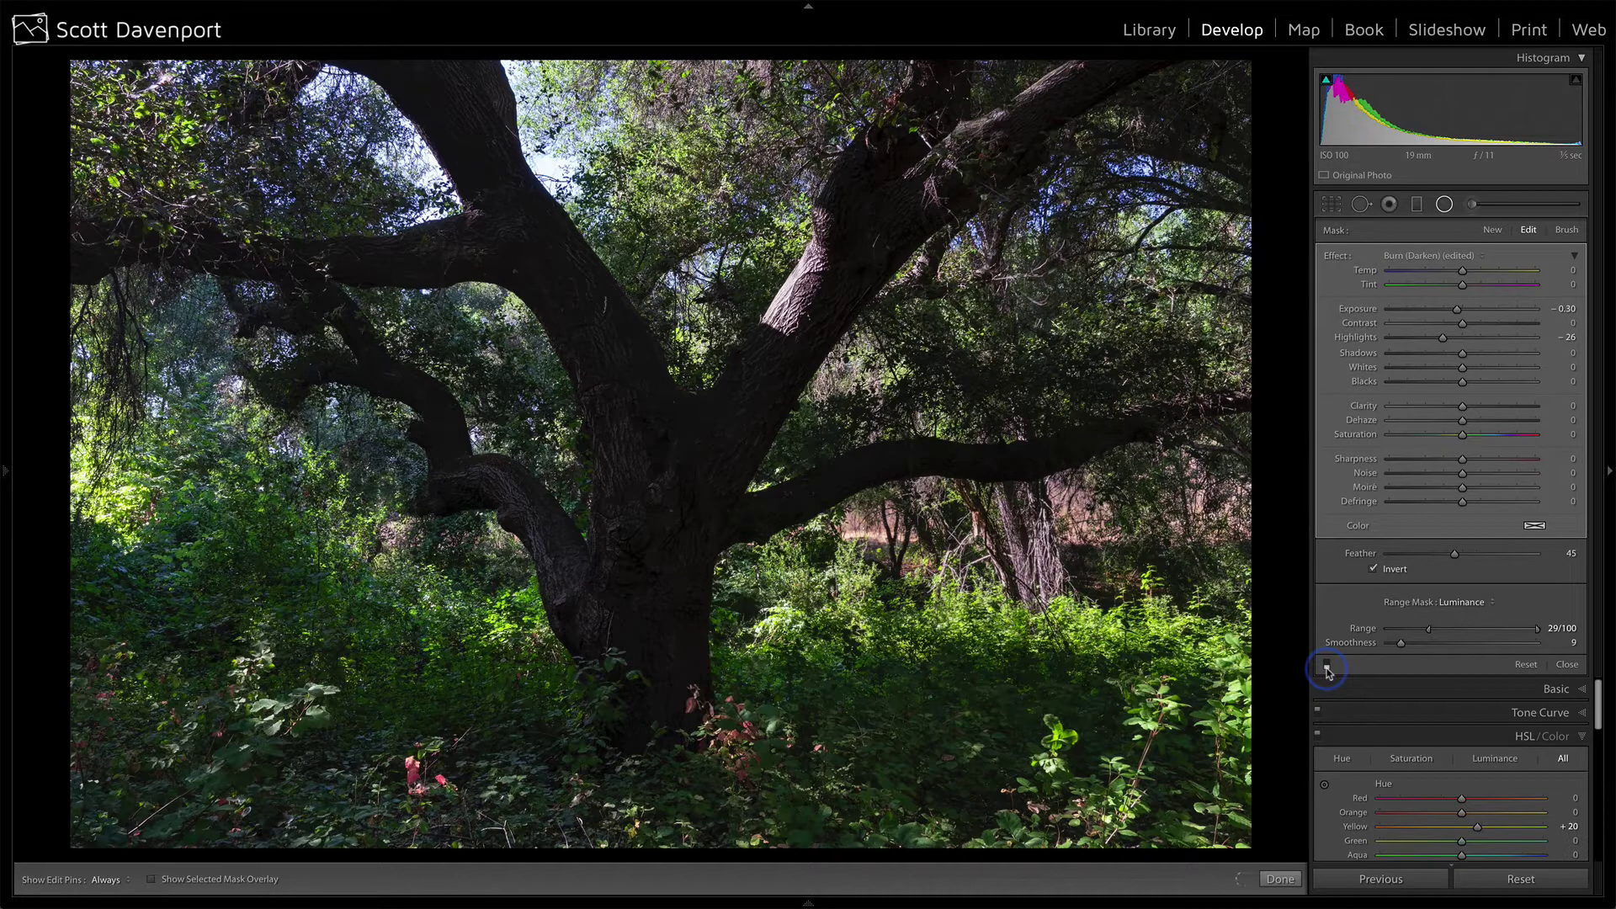
left_click(1328, 666)
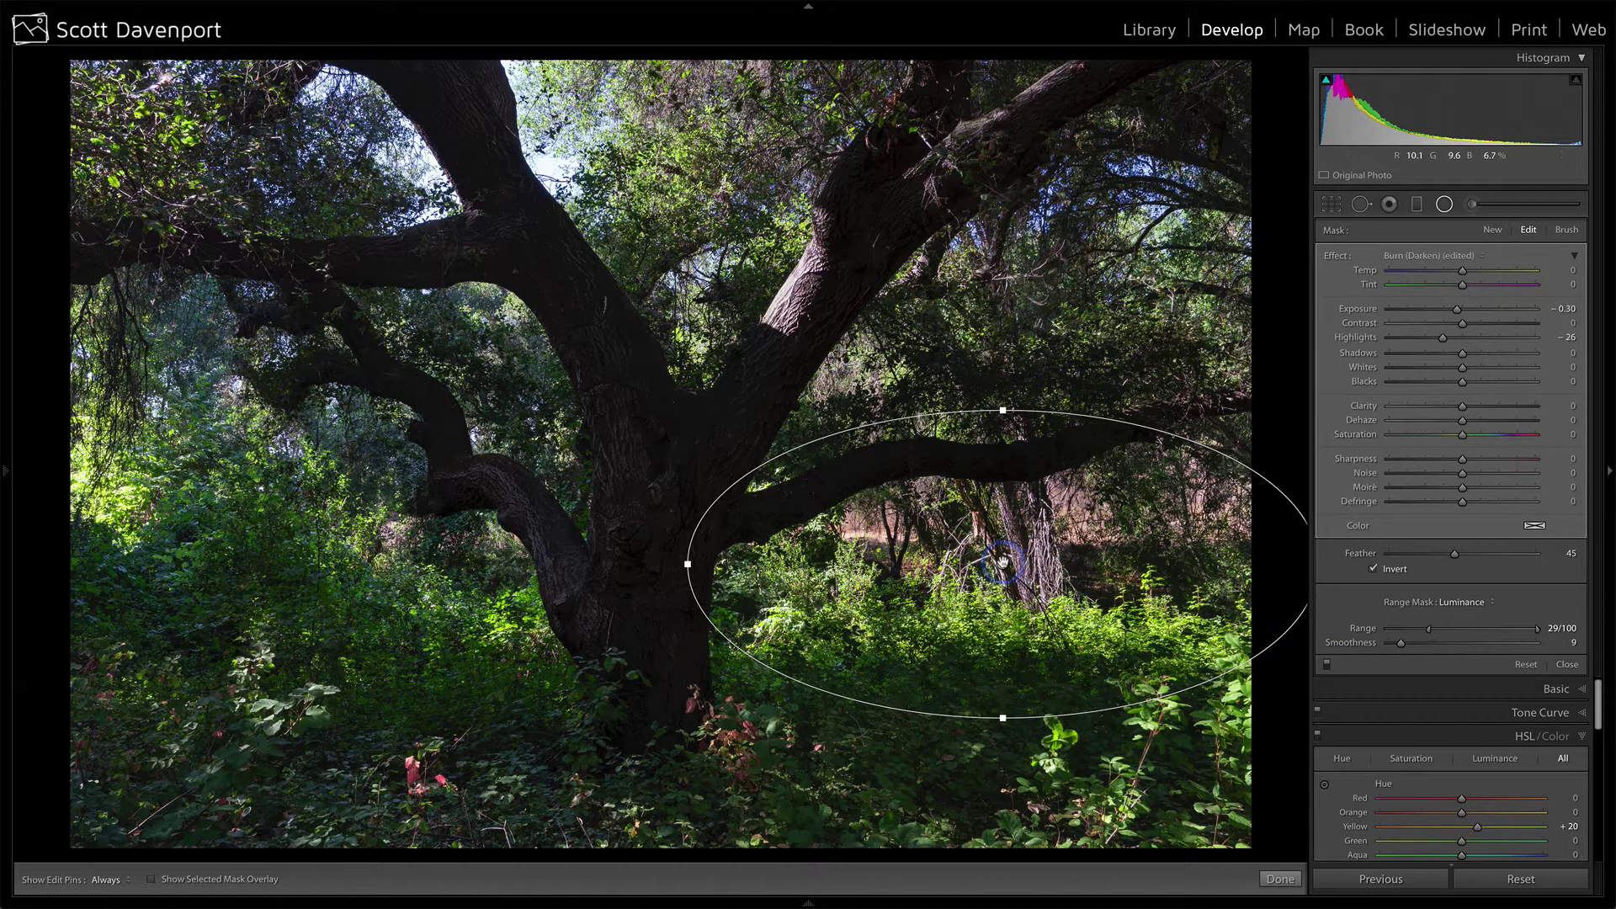
Step: Duplicate the radial filter onto the bright foliage at the photo's left edge and reshape it into a tall, narrow ellipse
right_click(1003, 564)
left_click(1022, 569)
left_click_drag(1000, 564, 183, 452)
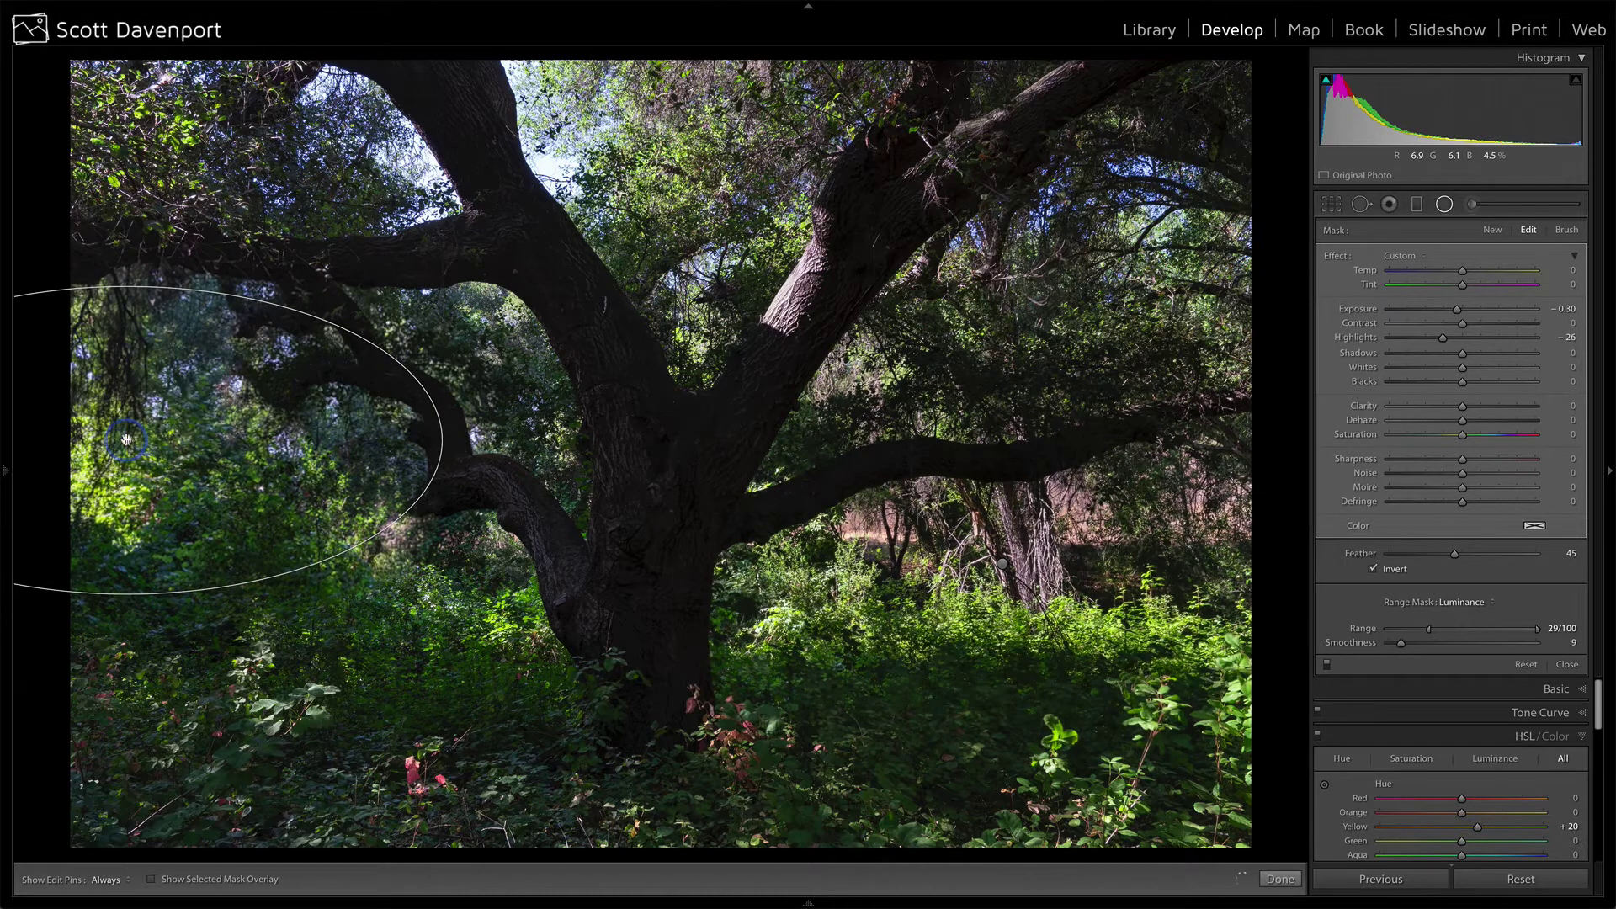
left_click_drag(445, 441, 202, 440)
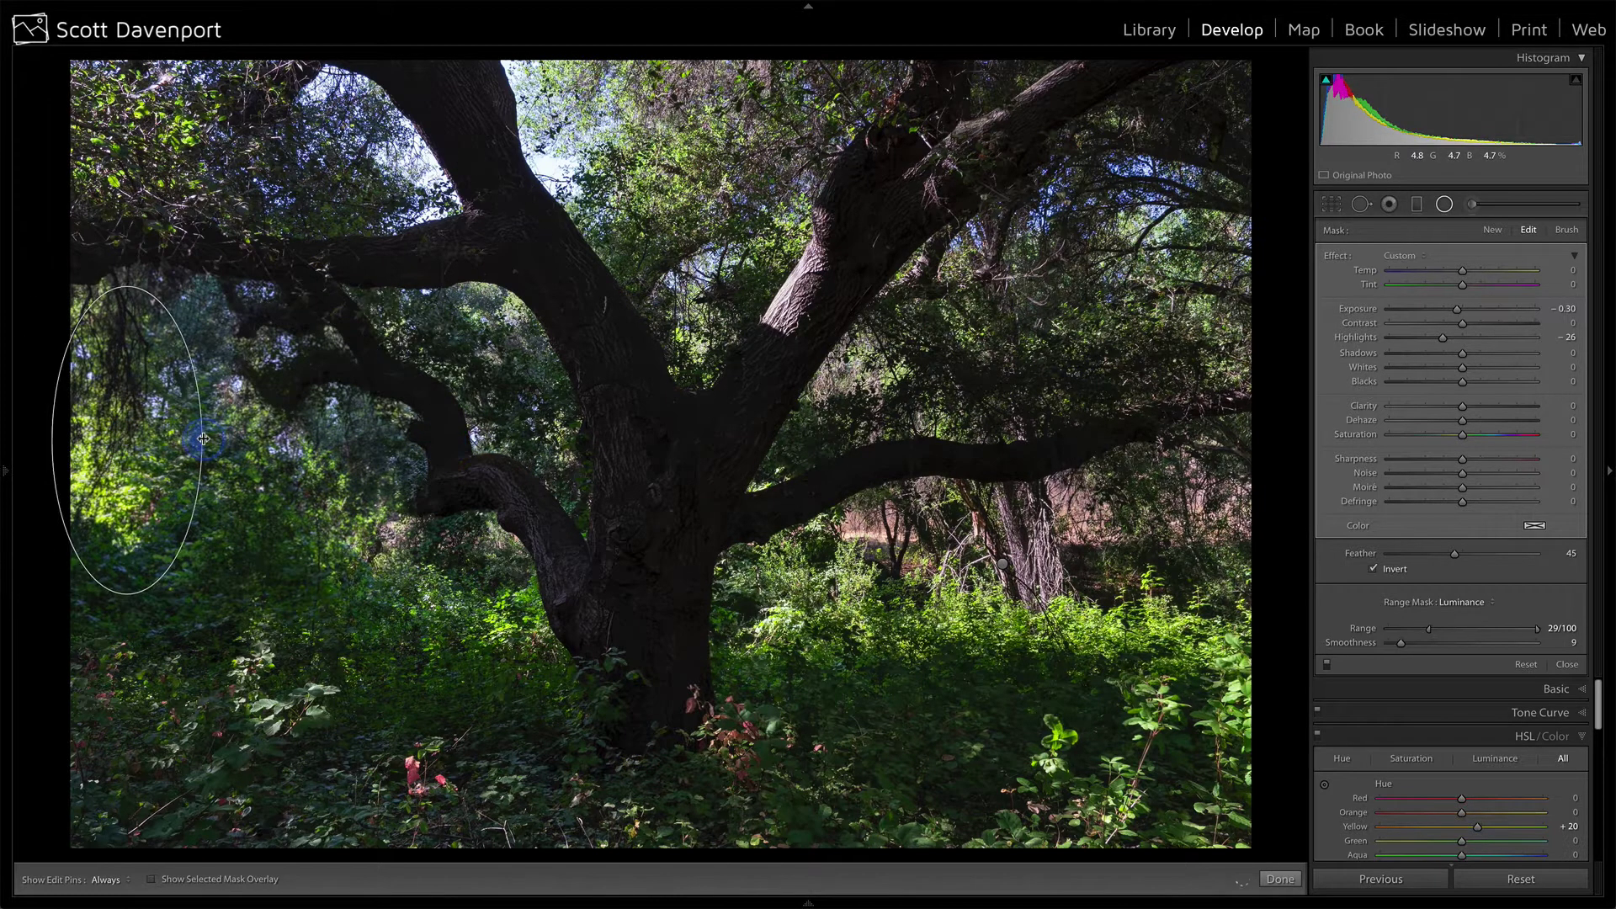
left_click_drag(129, 287, 128, 197)
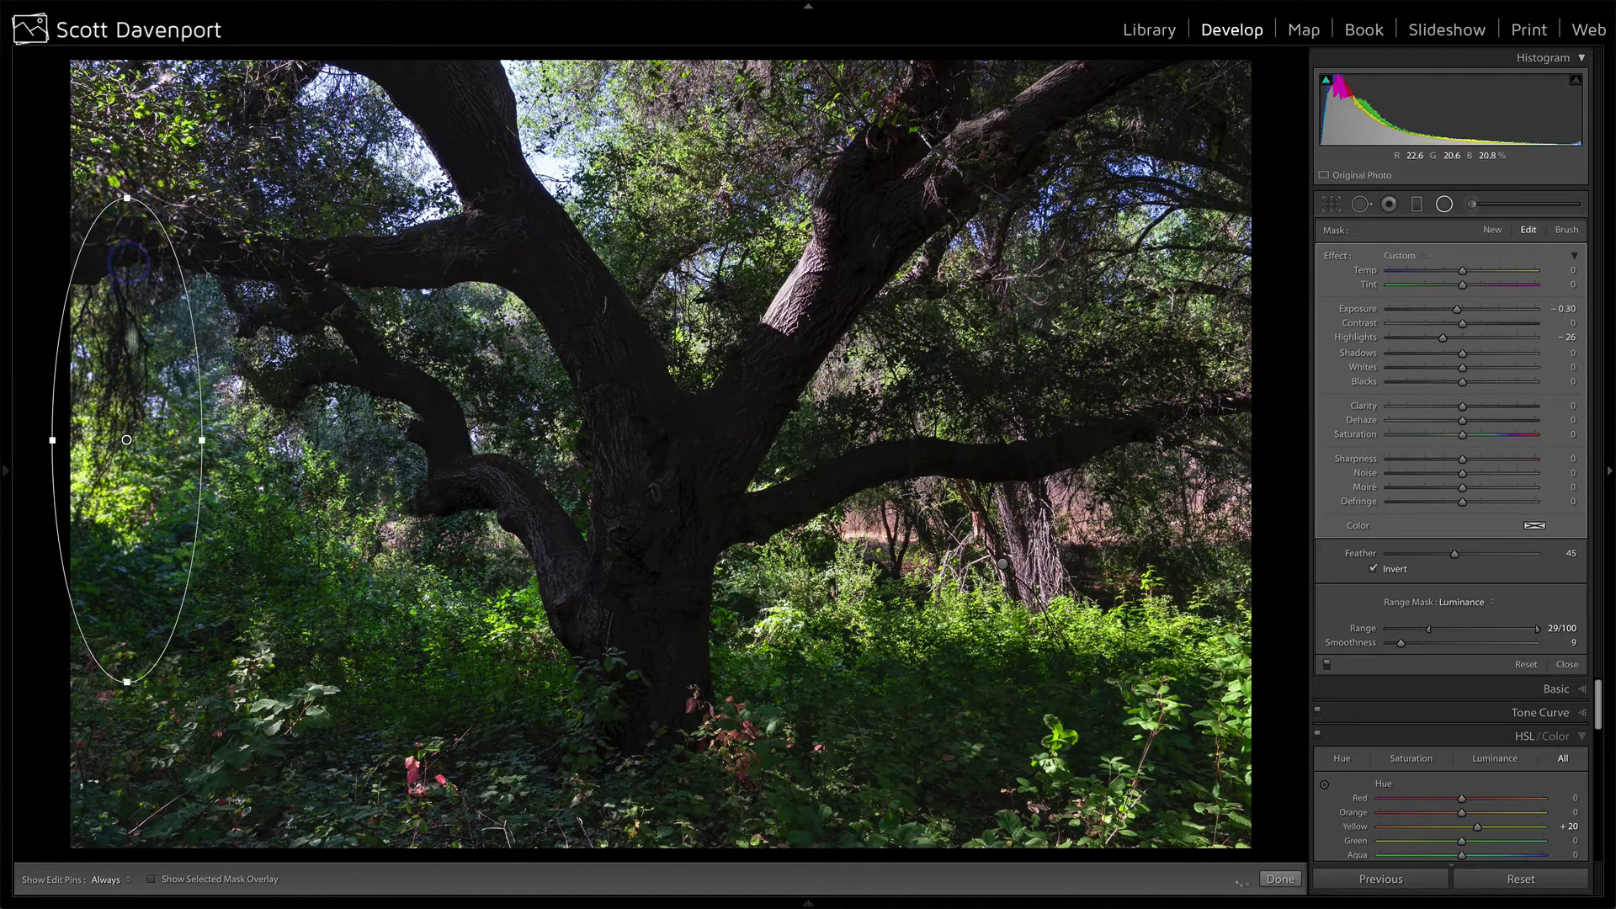
left_click_drag(121, 442, 98, 457)
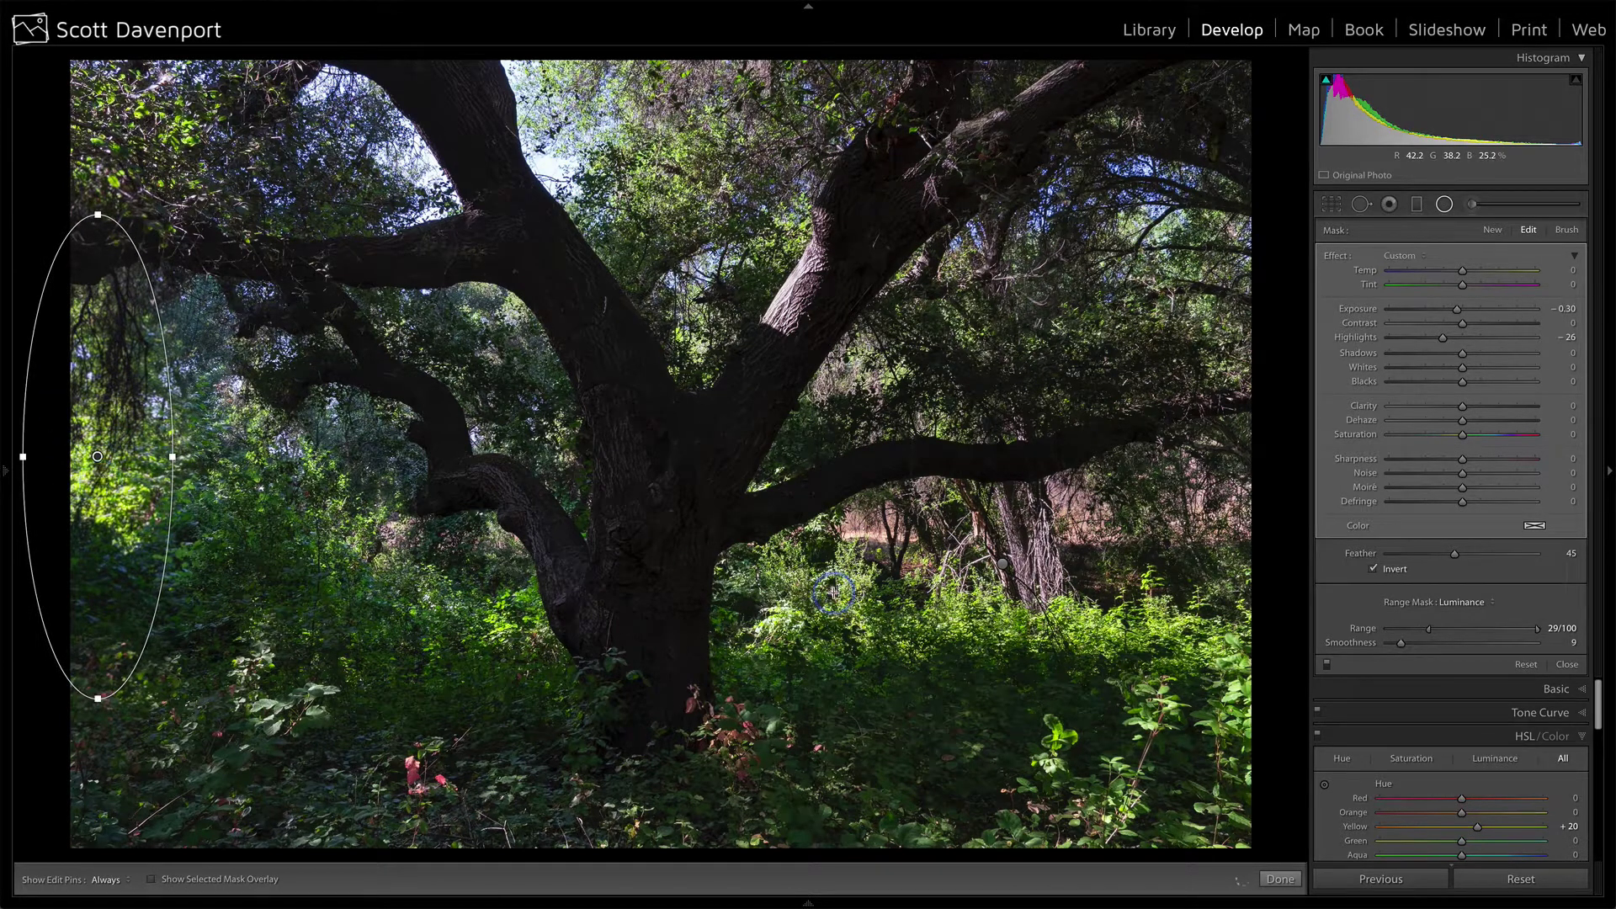
Step: Compare the radial filters on and off, and finish radial filter editing
left_click(1328, 666)
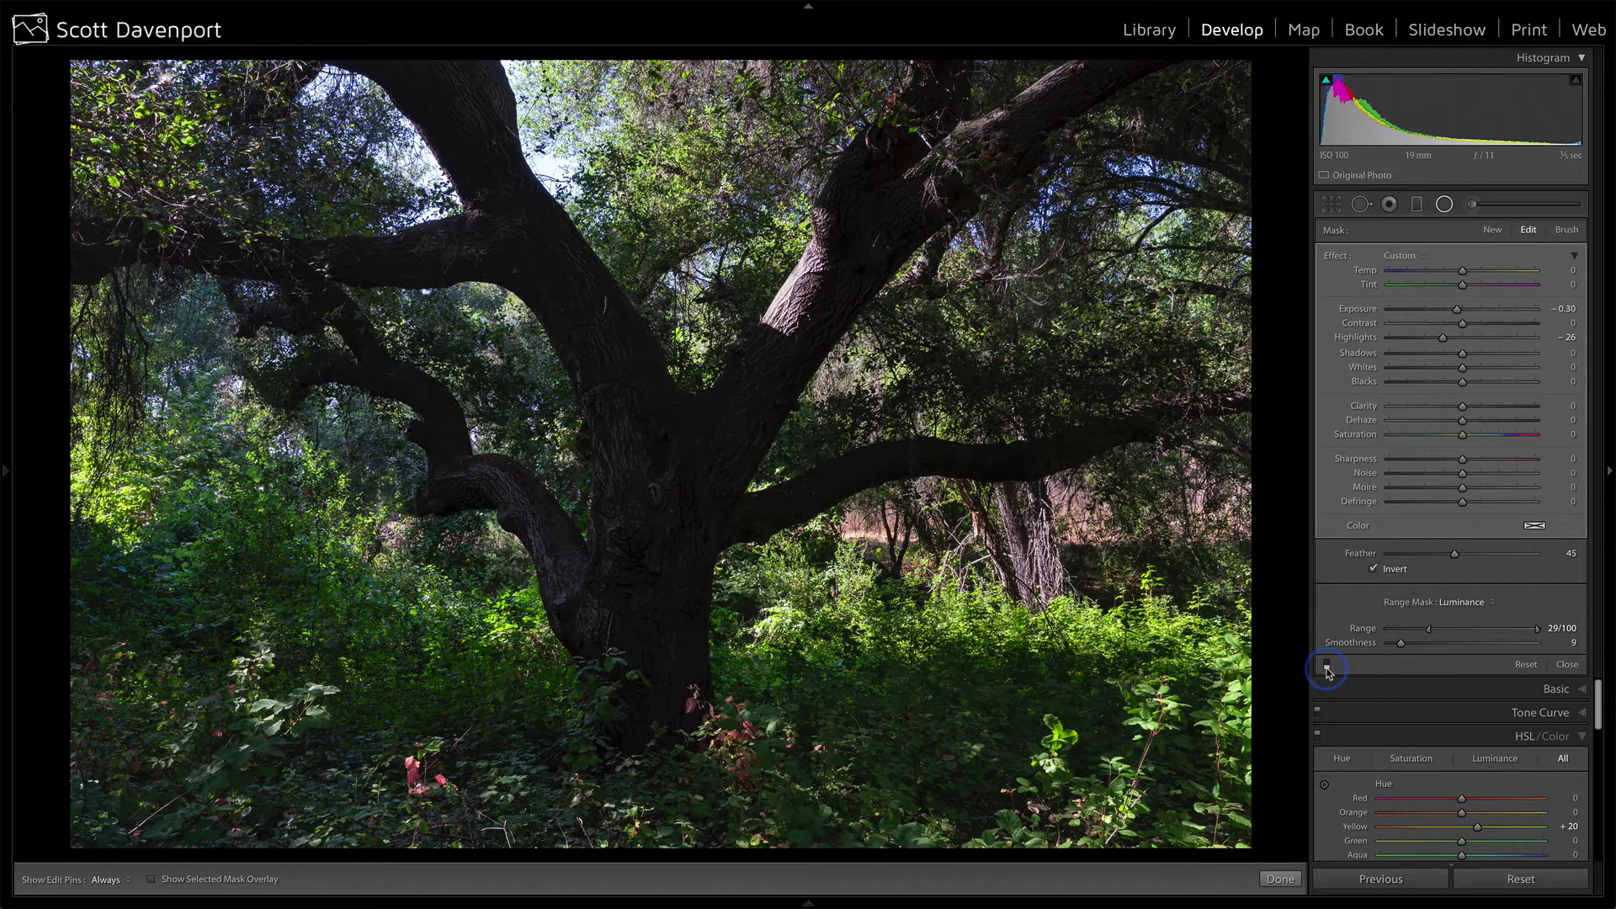
left_click(1327, 666)
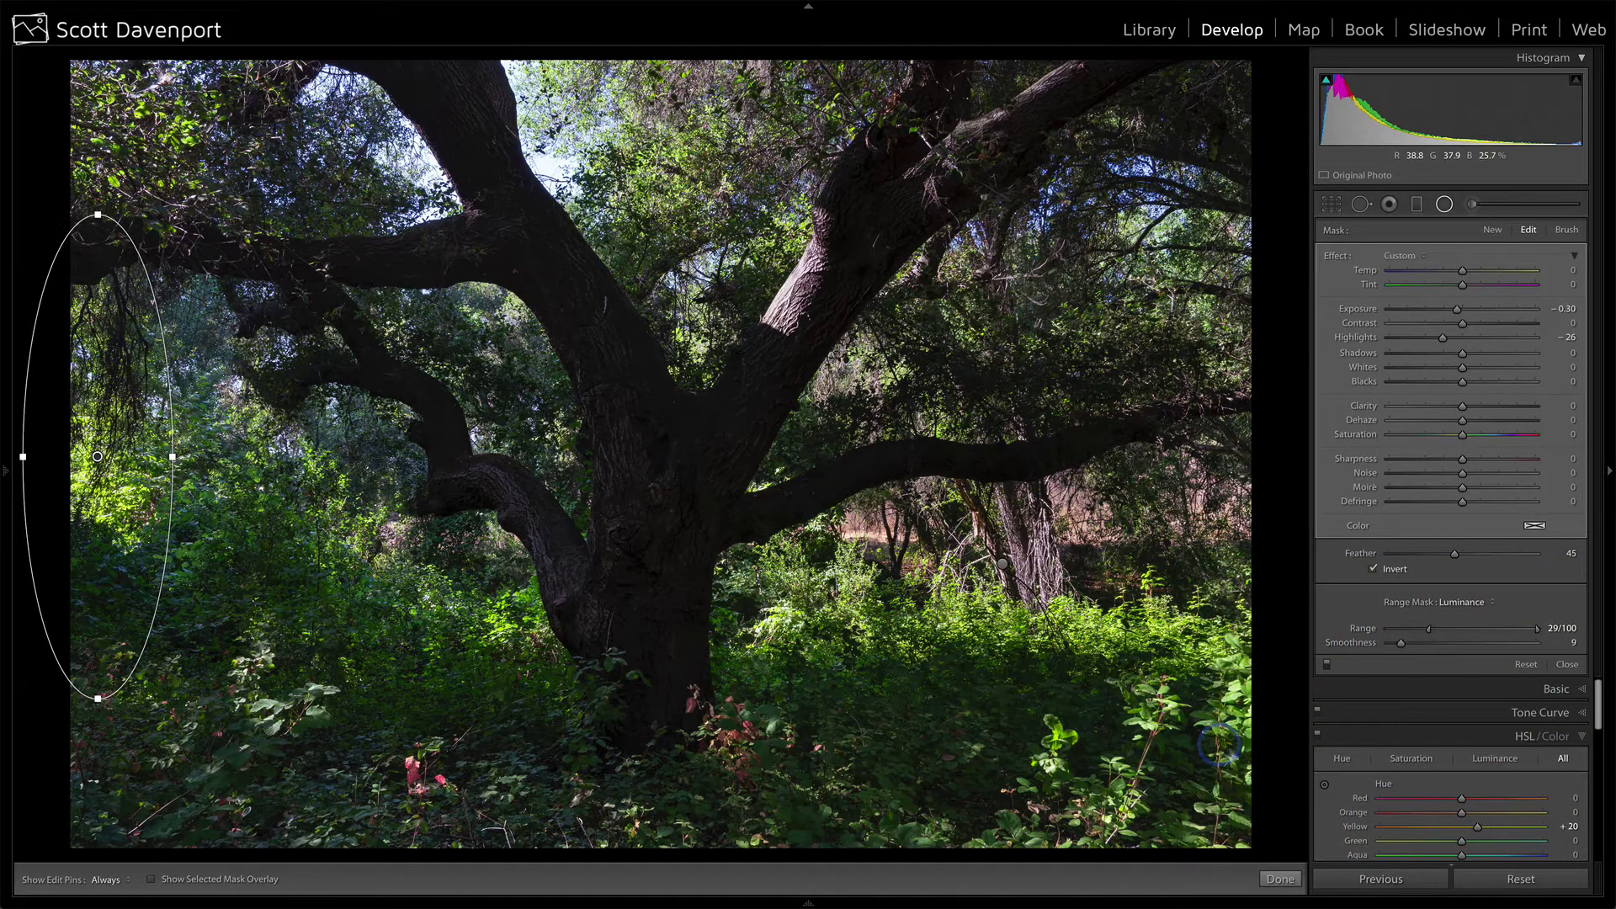
left_click(1280, 879)
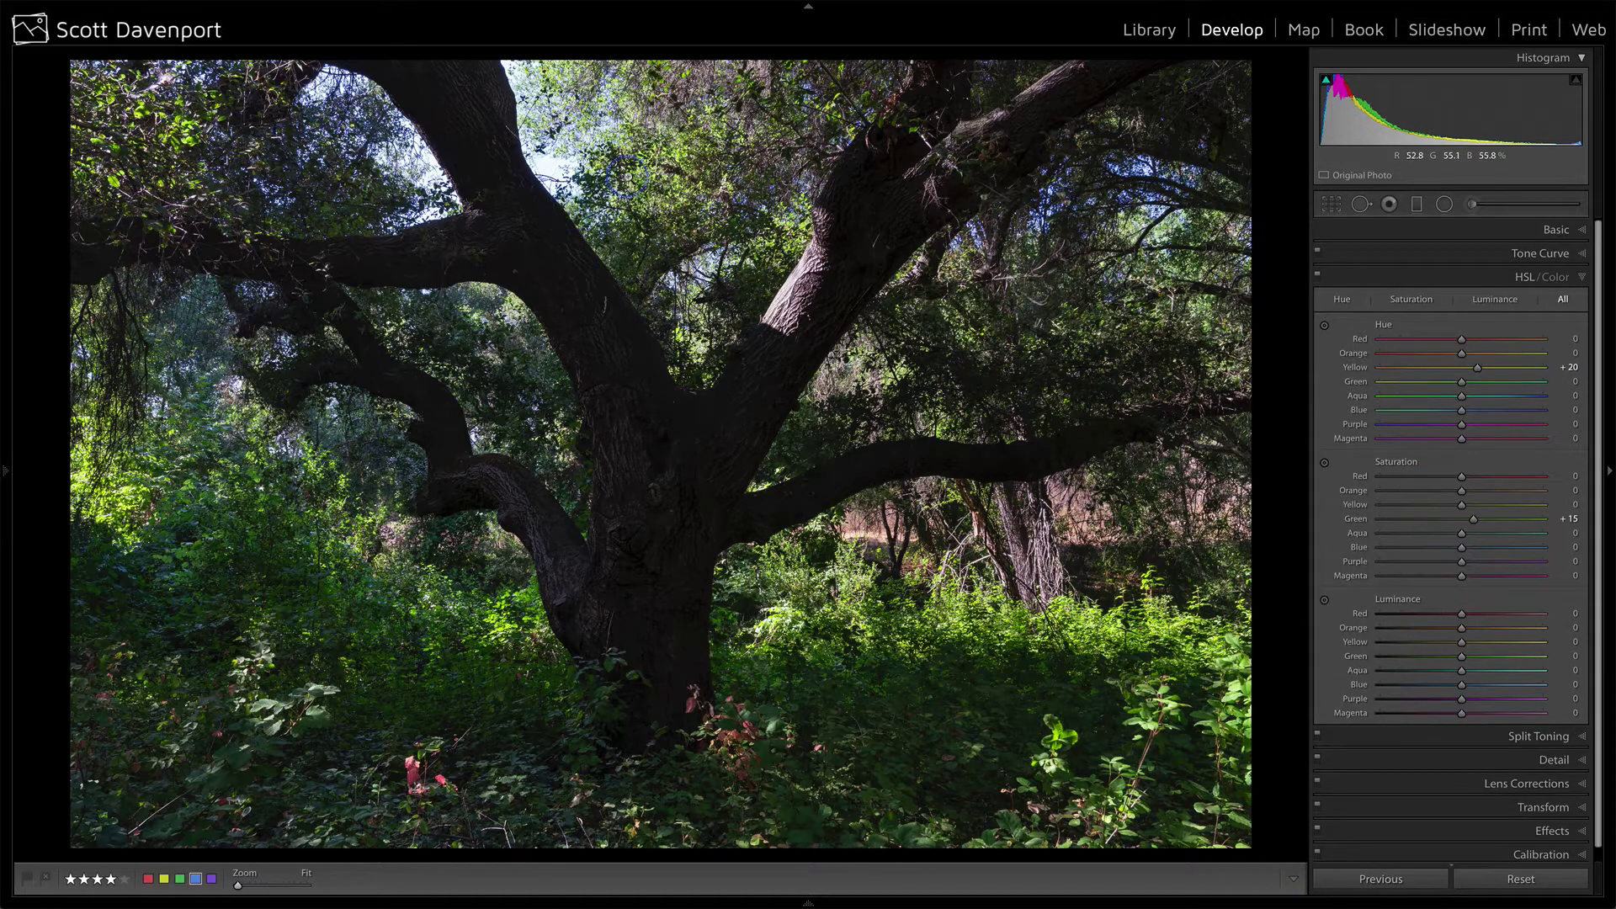
Step: Open a PSD copy with Lightroom adjustments in ON1 Effects 2018, using ProPhoto RGB, 16 bits/component and 300 resolution
right_click(628, 179)
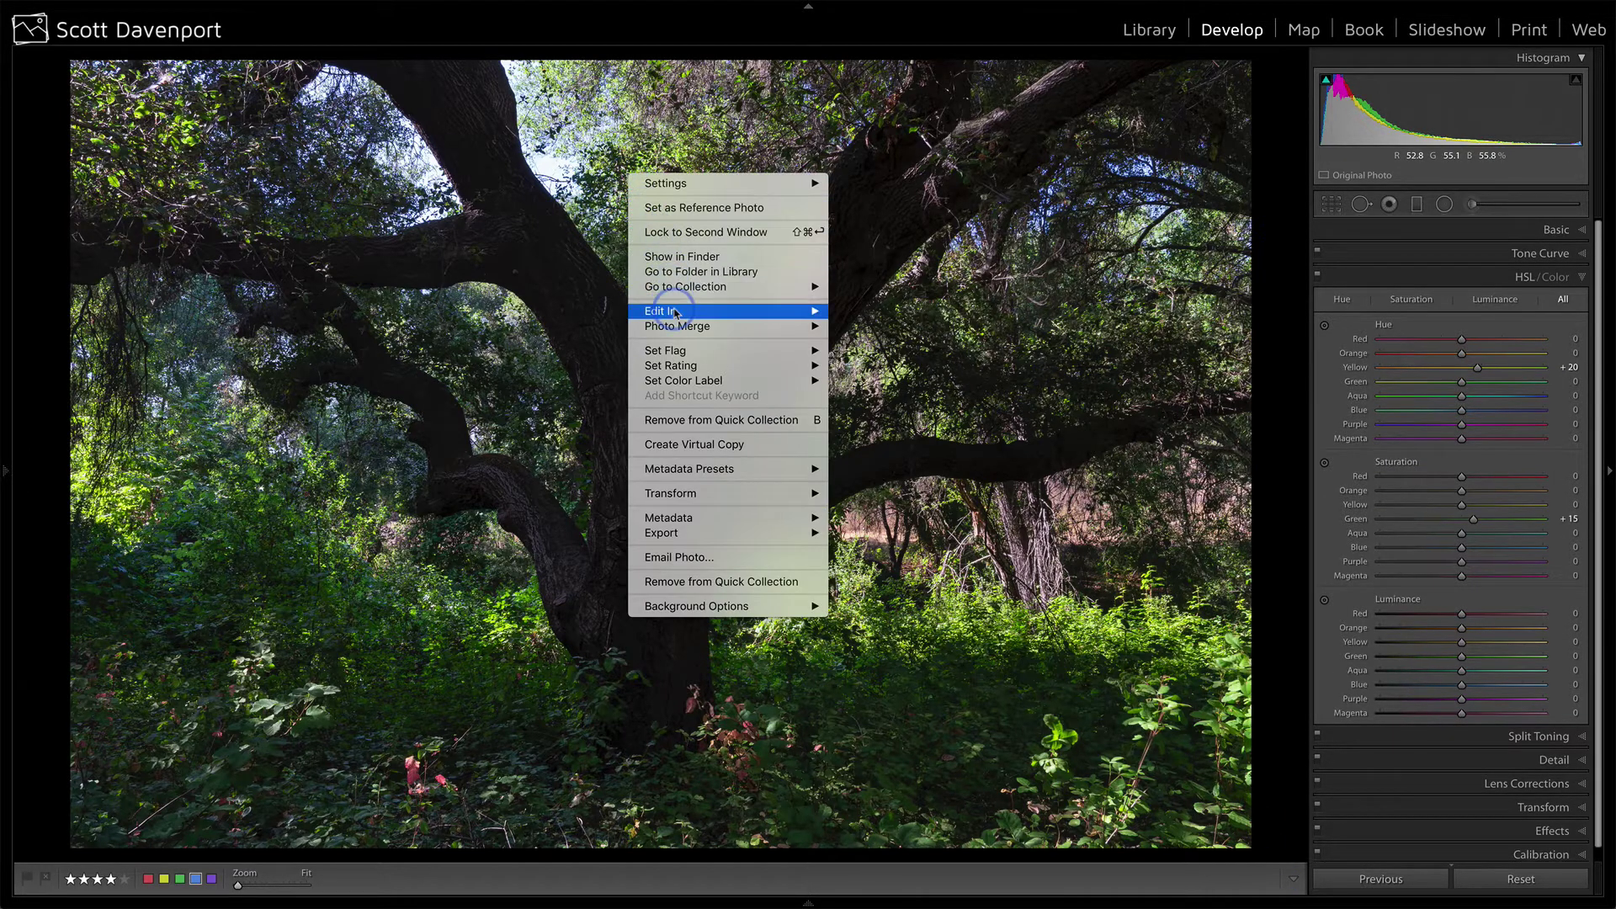
mouse_move(724, 311)
left_click(952, 423)
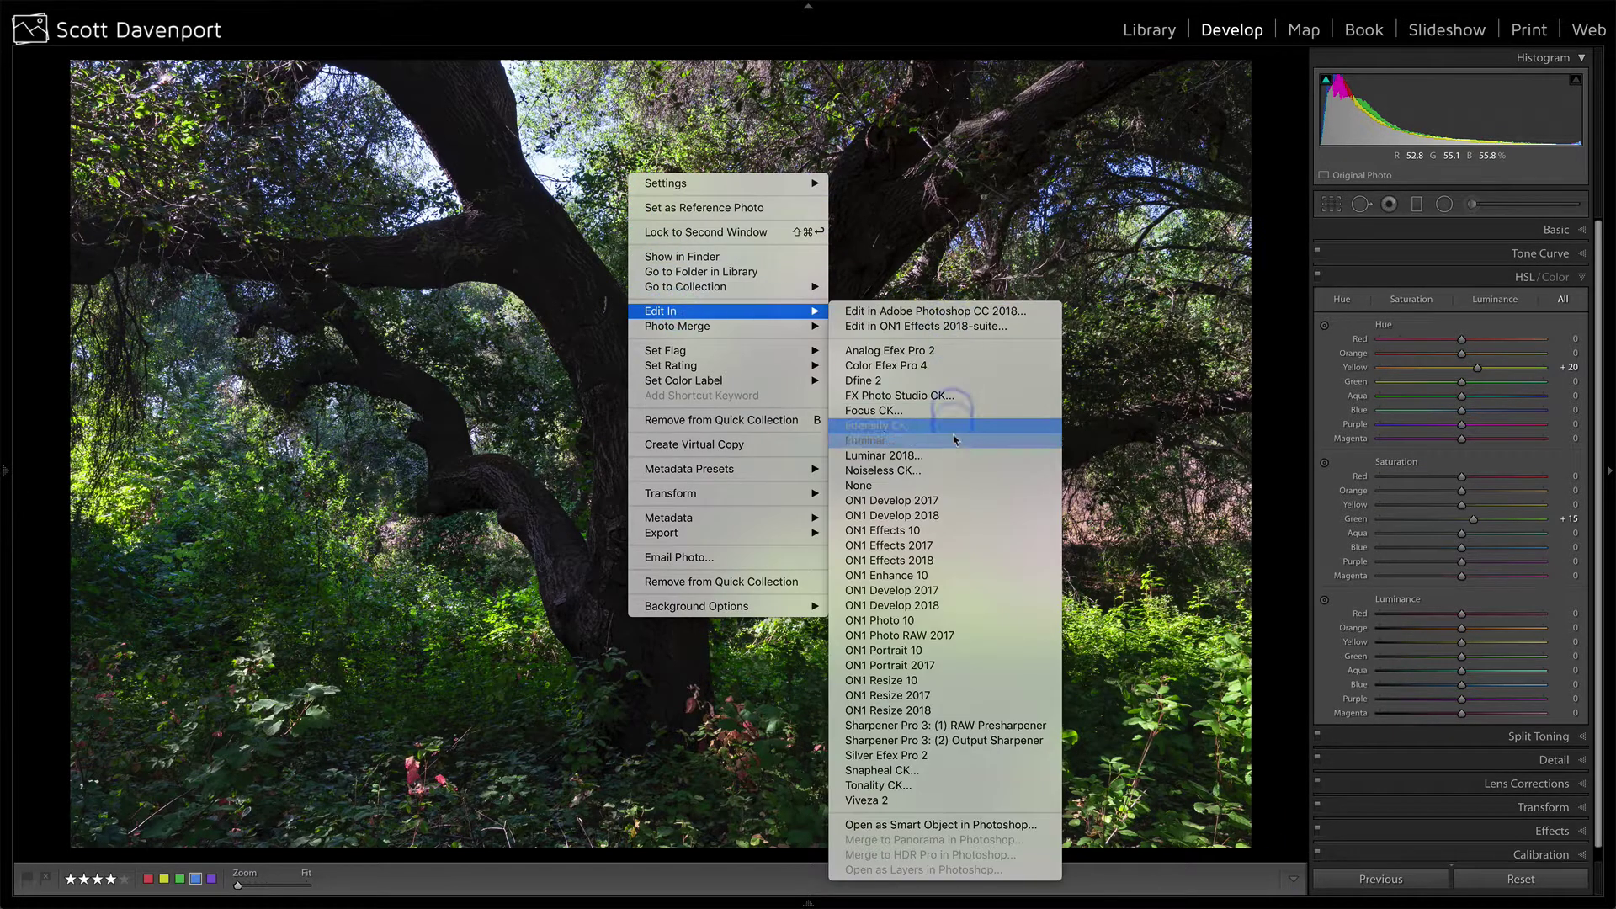
left_click(947, 562)
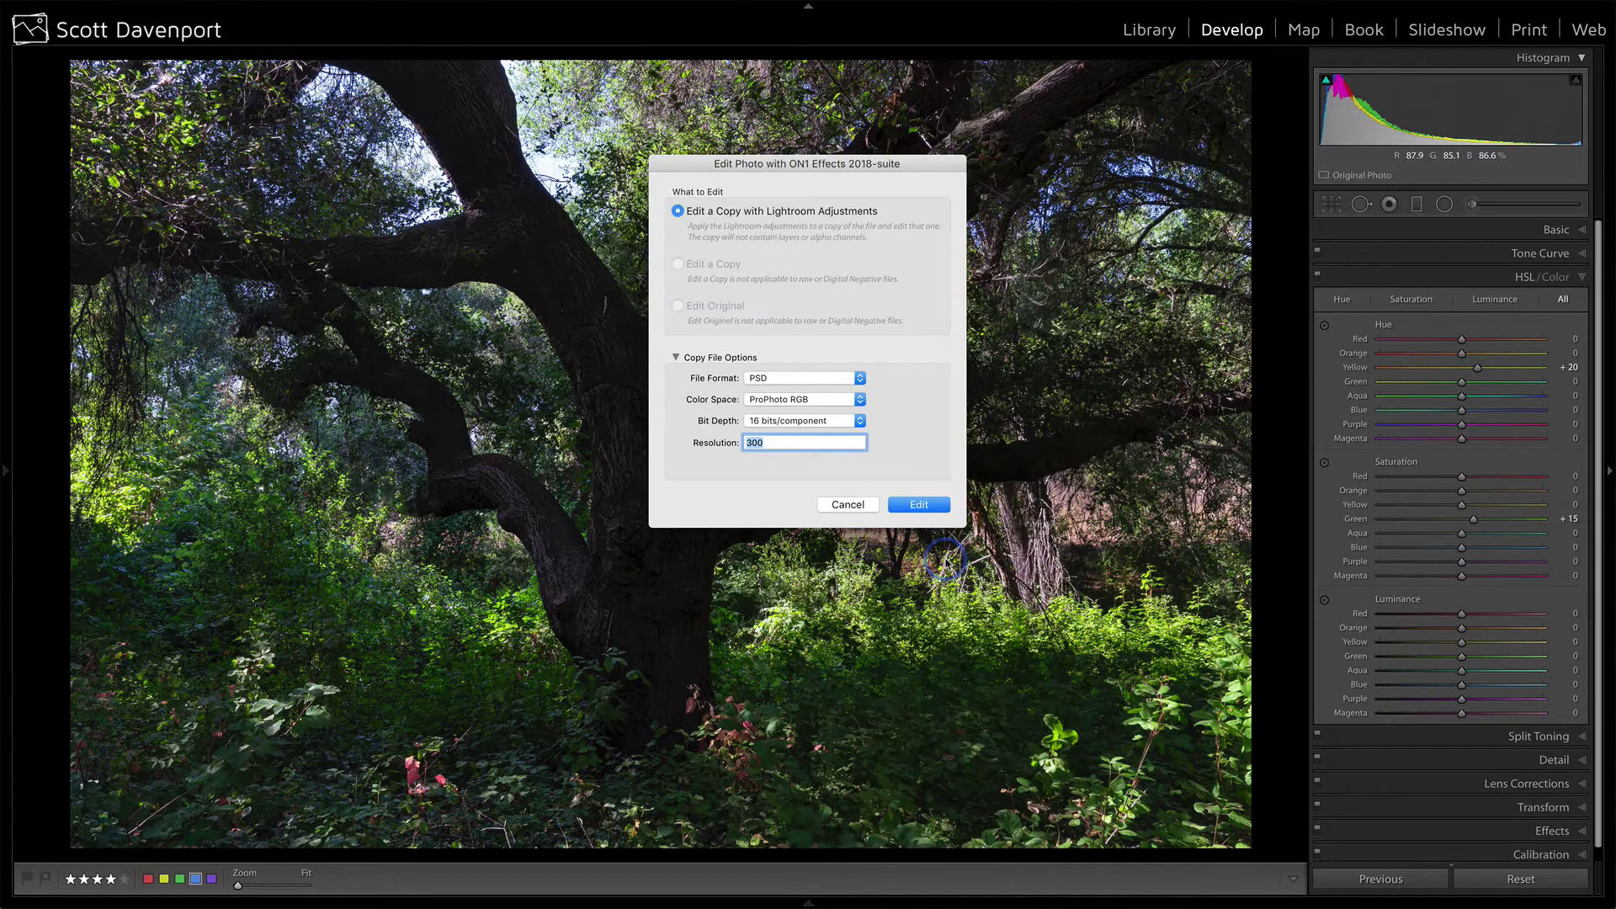
left_click(930, 507)
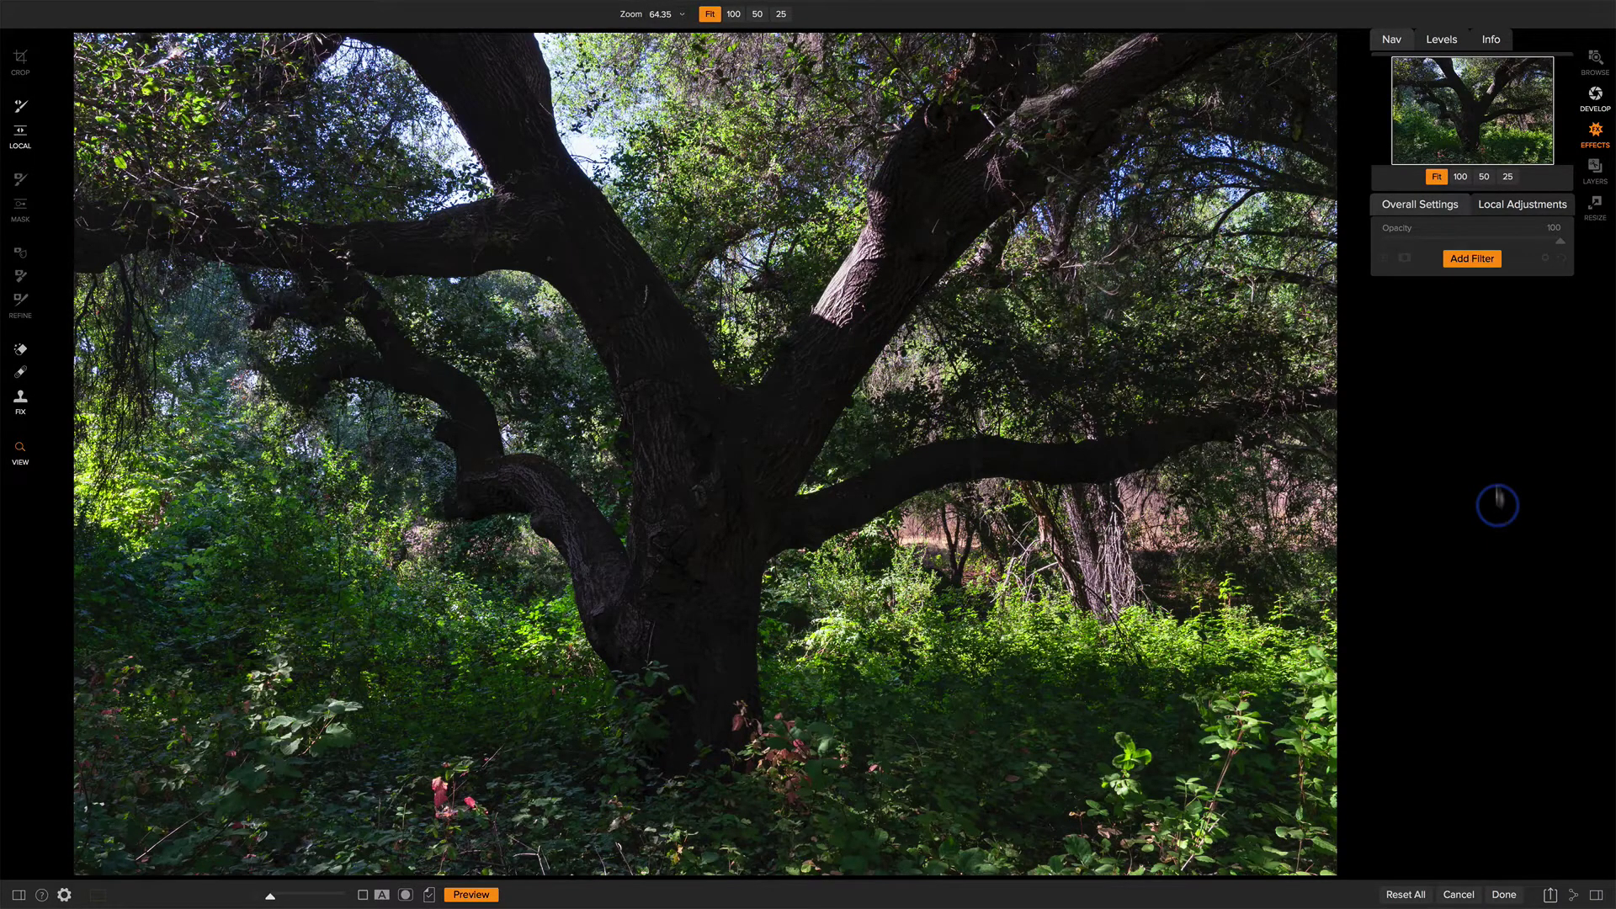
Step: Add a Dynamic Contrast filter to the photo and set its Shadows to 7
left_click(1474, 261)
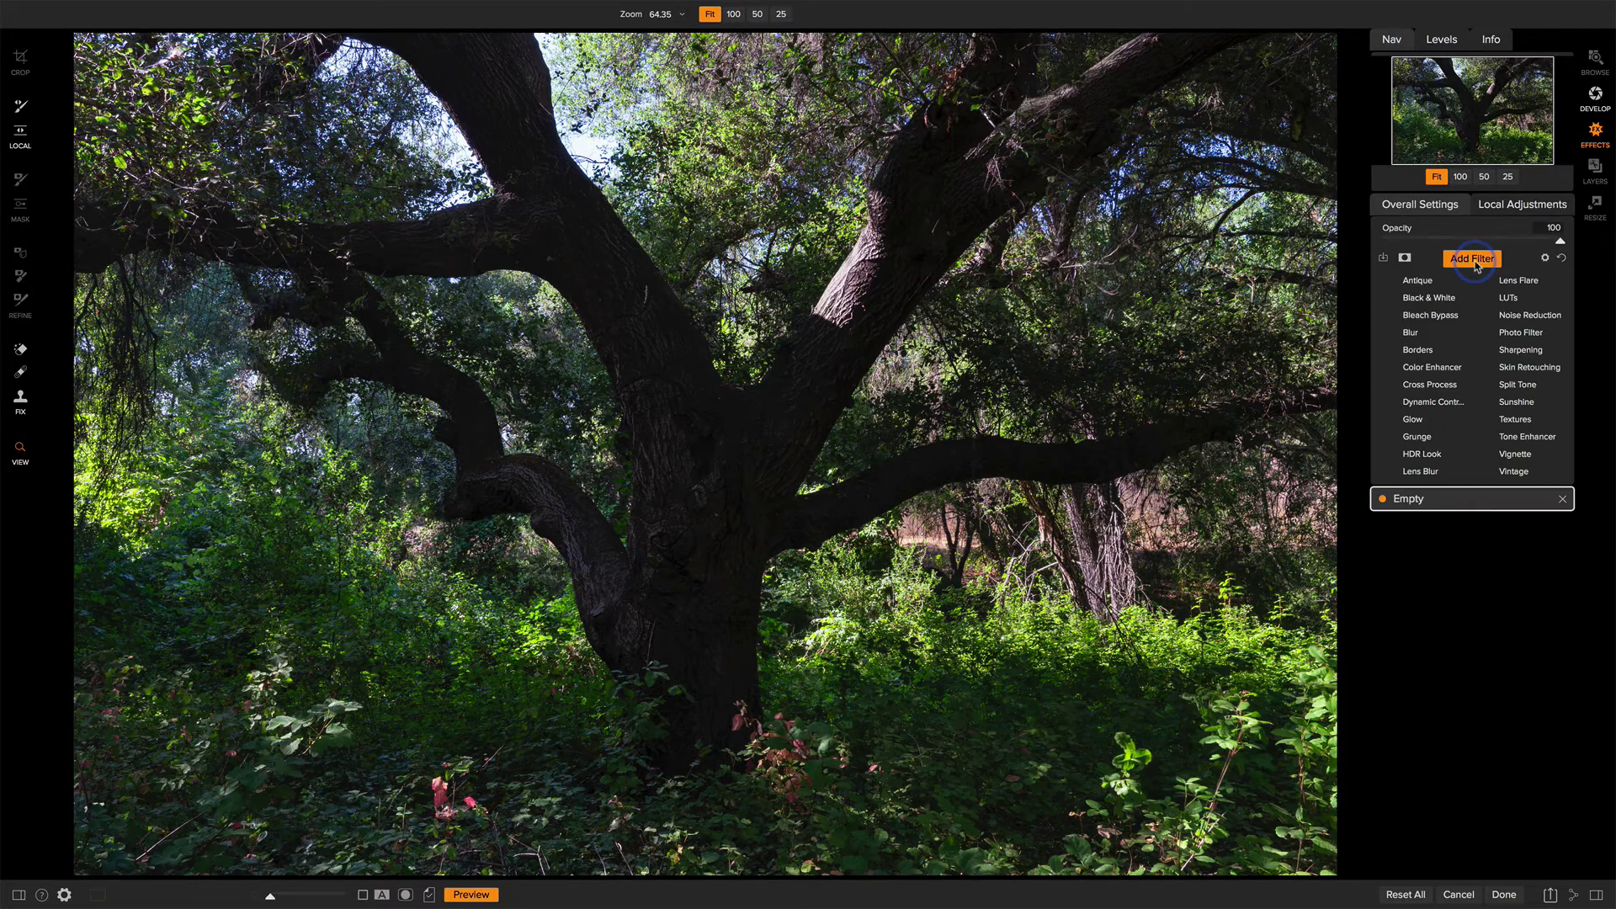
left_click(1435, 403)
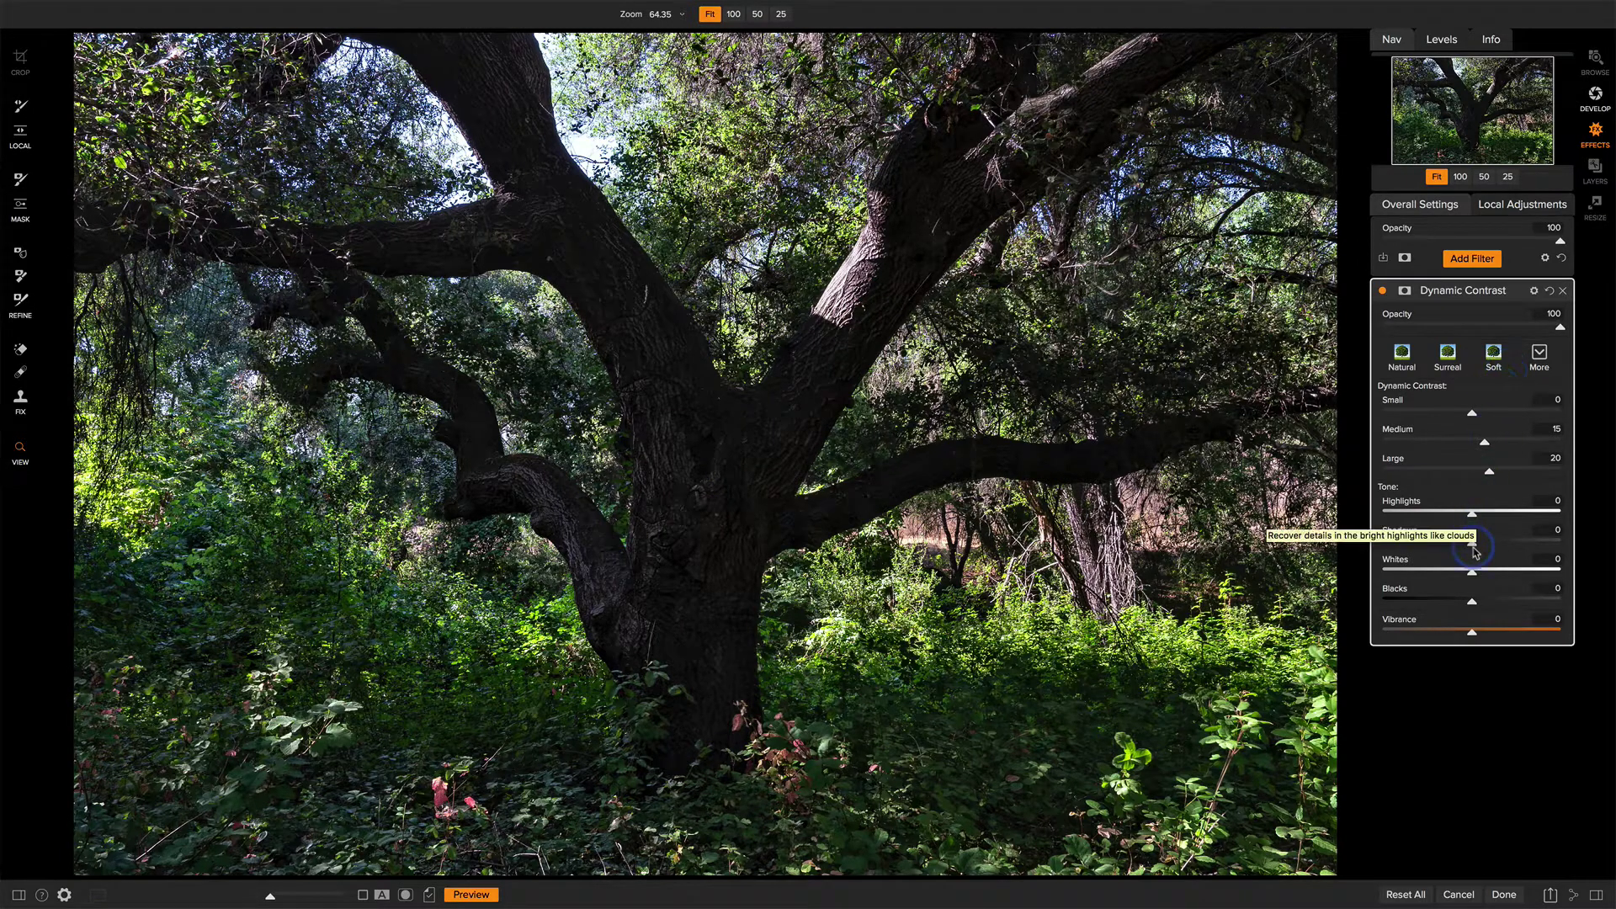
left_click_drag(1473, 546, 1479, 548)
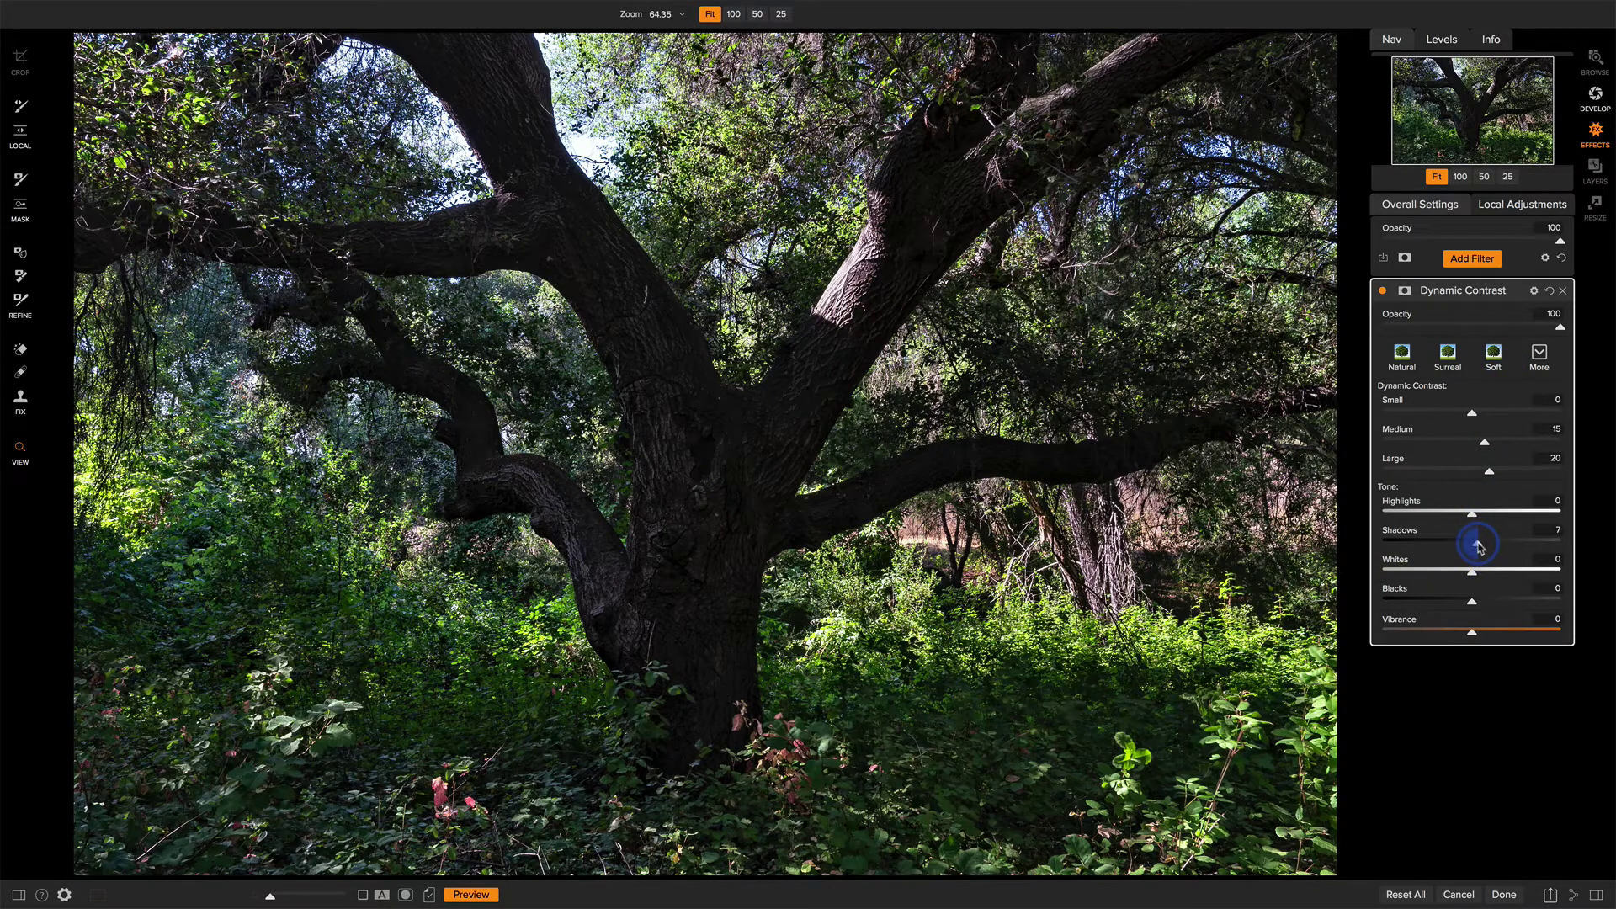
Step: Give the Dynamic Contrast filter a luminosity mask, display the mask in grayscale, and invert it to target the dark tree
left_click(1406, 291)
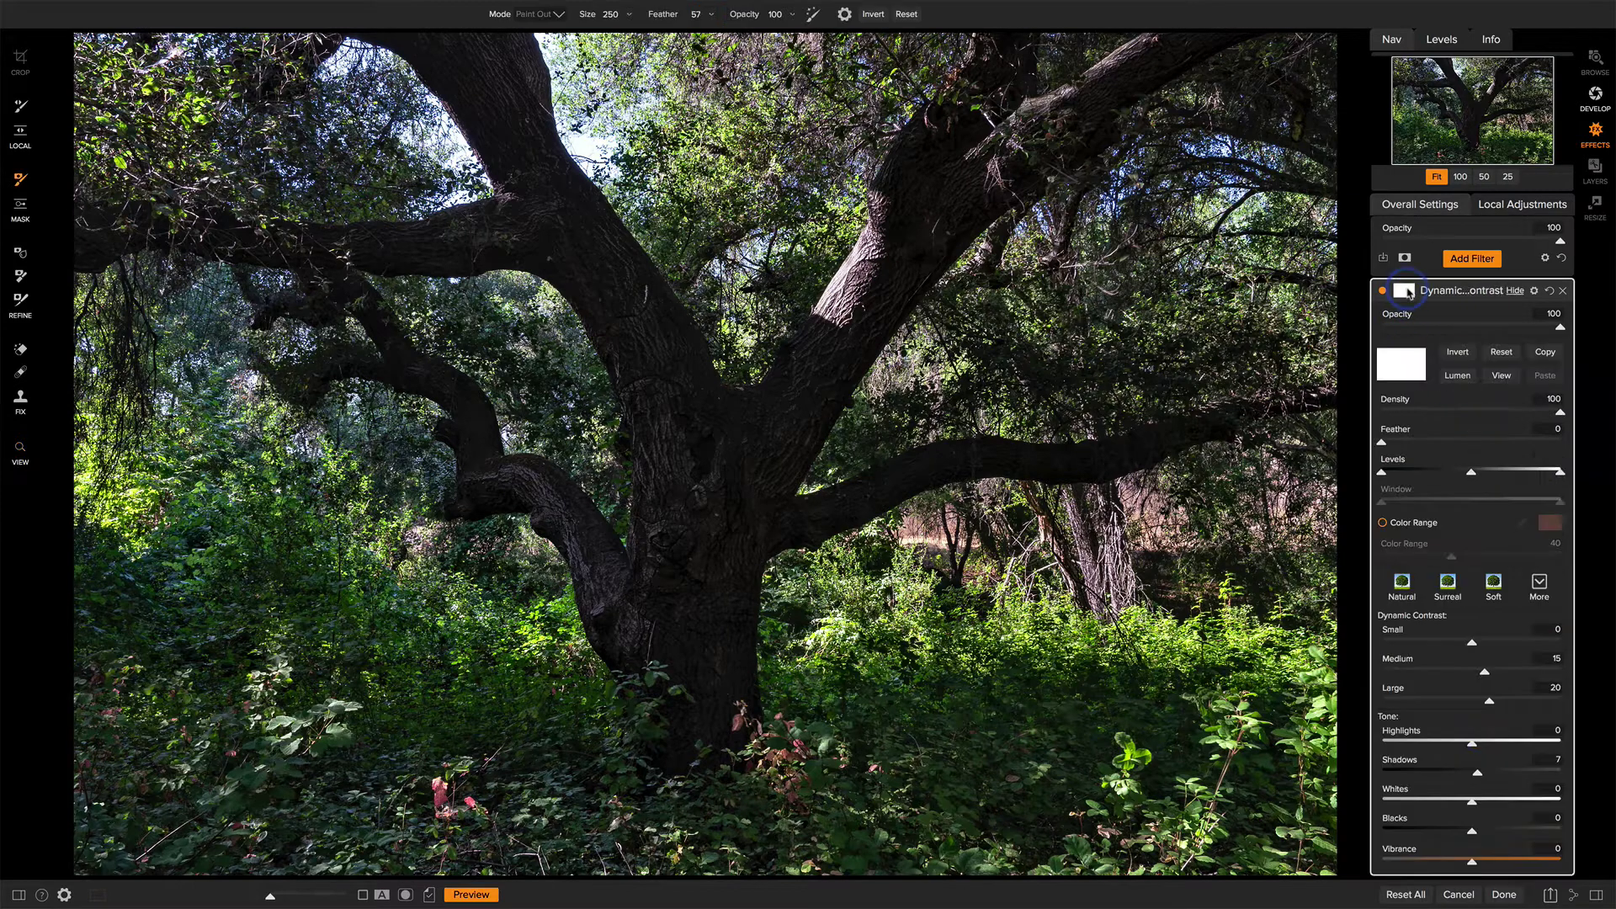
left_click(1456, 376)
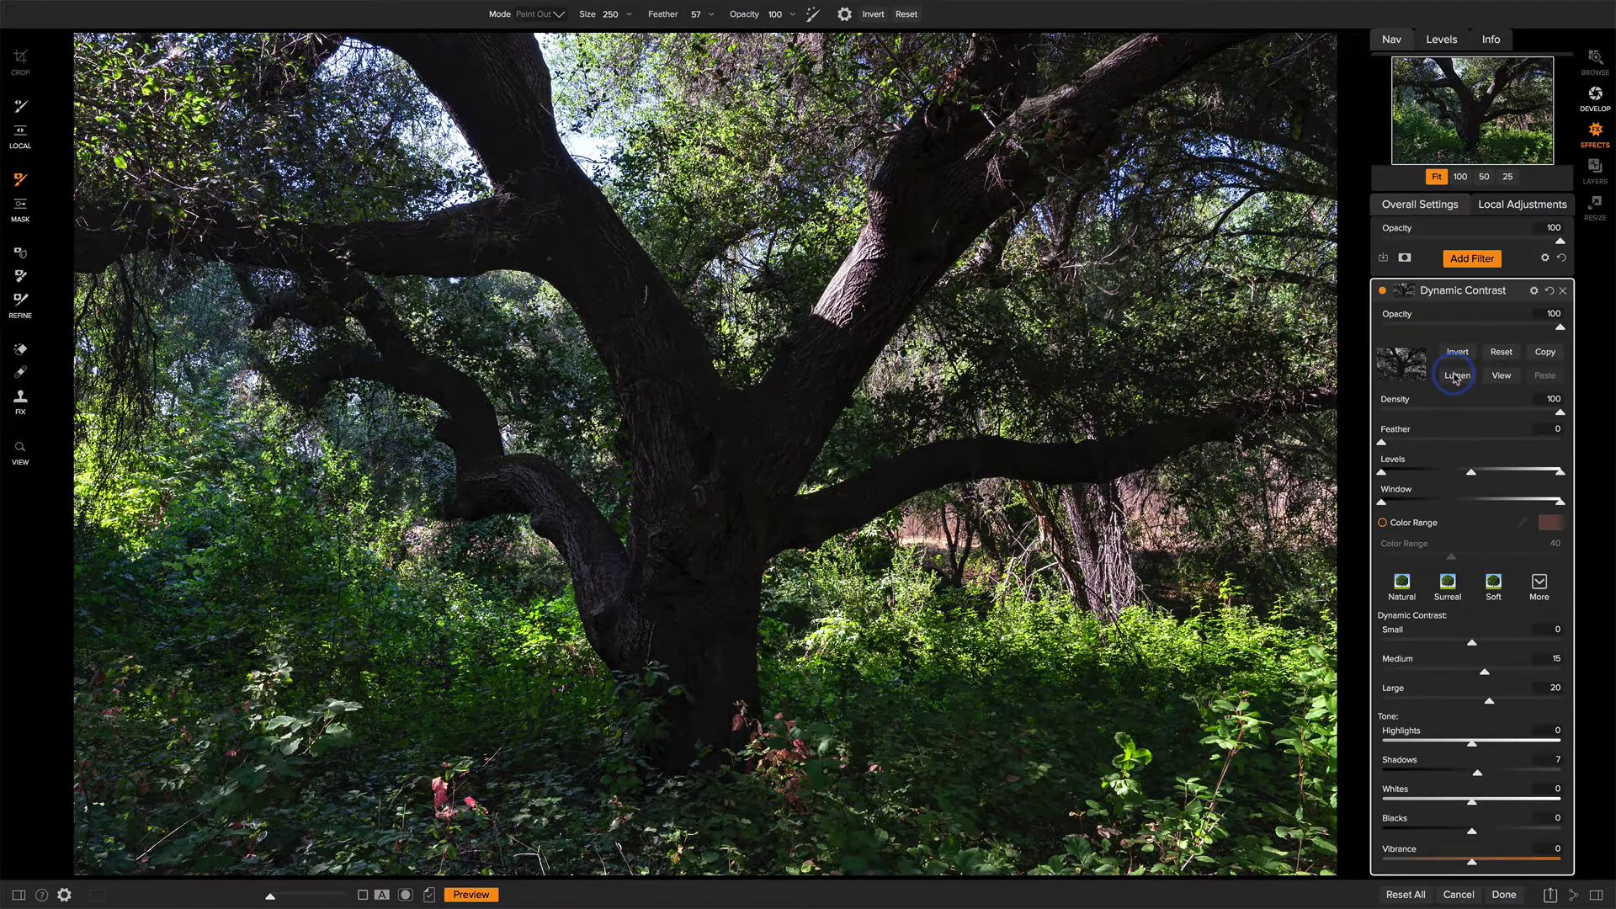
left_click(1501, 376)
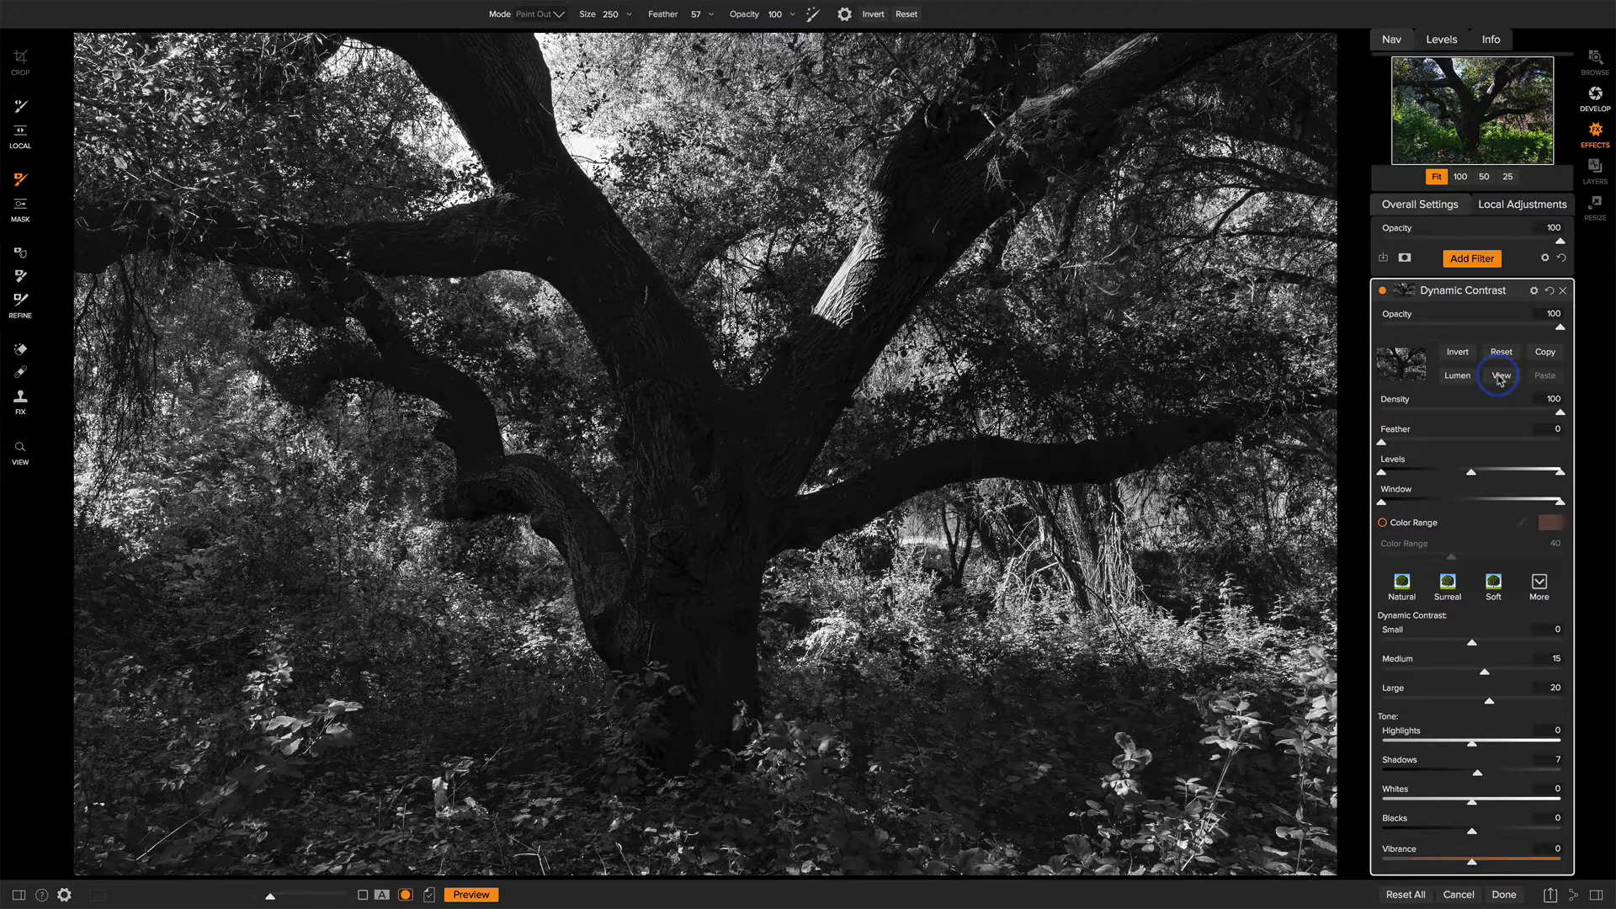
left_click(1460, 354)
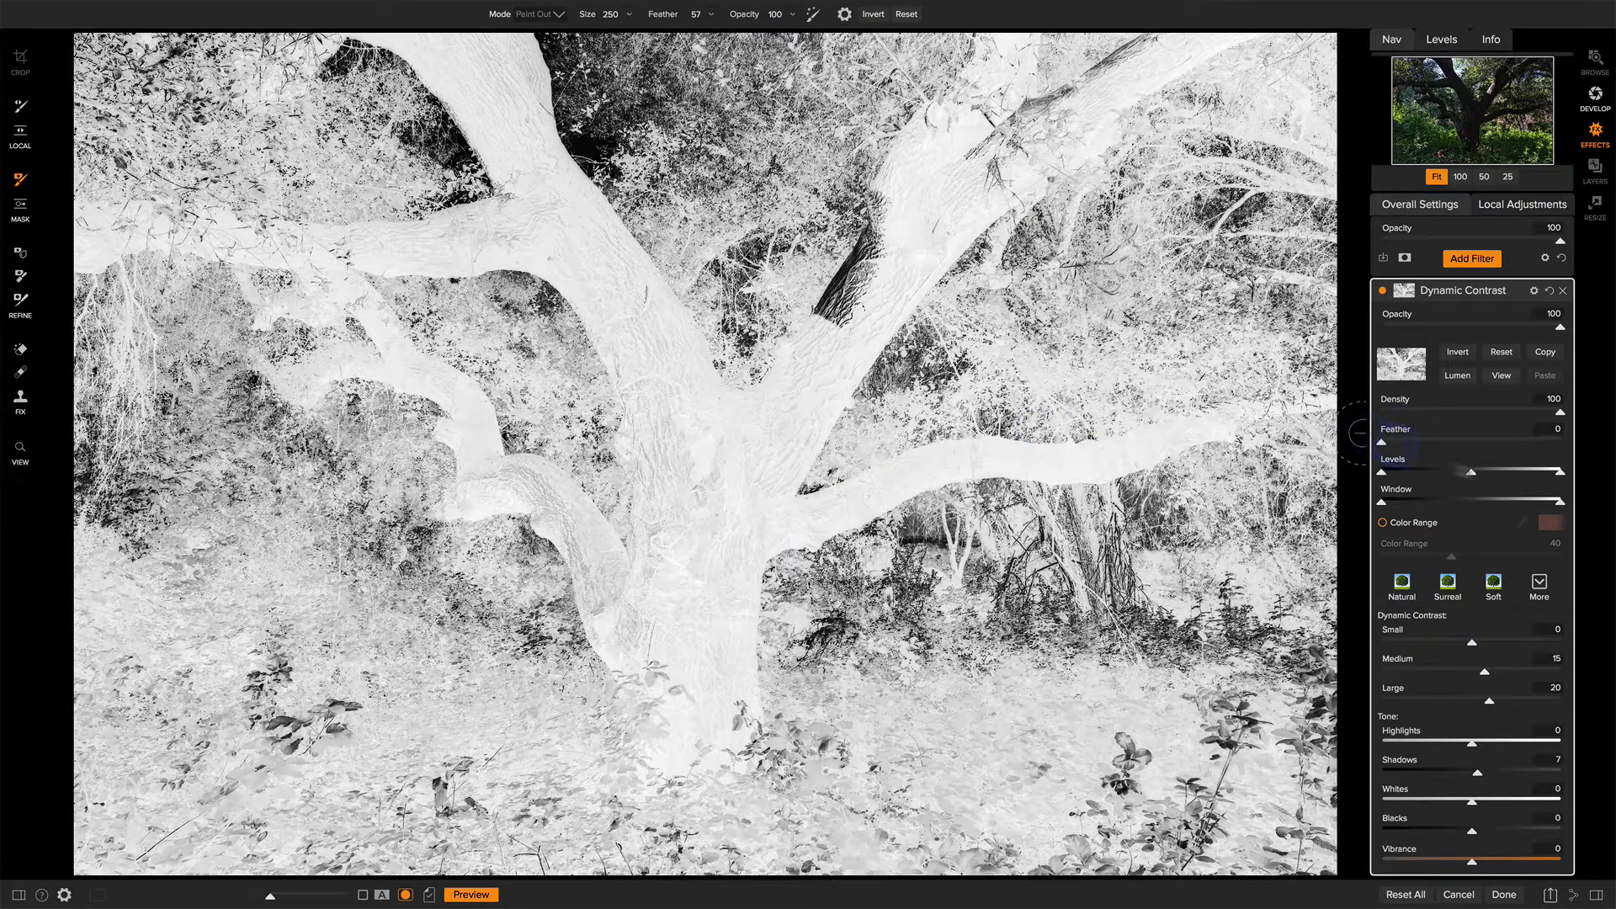
Step: Refine the luminosity mask by moving its Levels midpoint about two-thirds toward white and its lower Window limit near the bright end
left_click(1472, 474)
left_click_drag(1472, 474, 1521, 475)
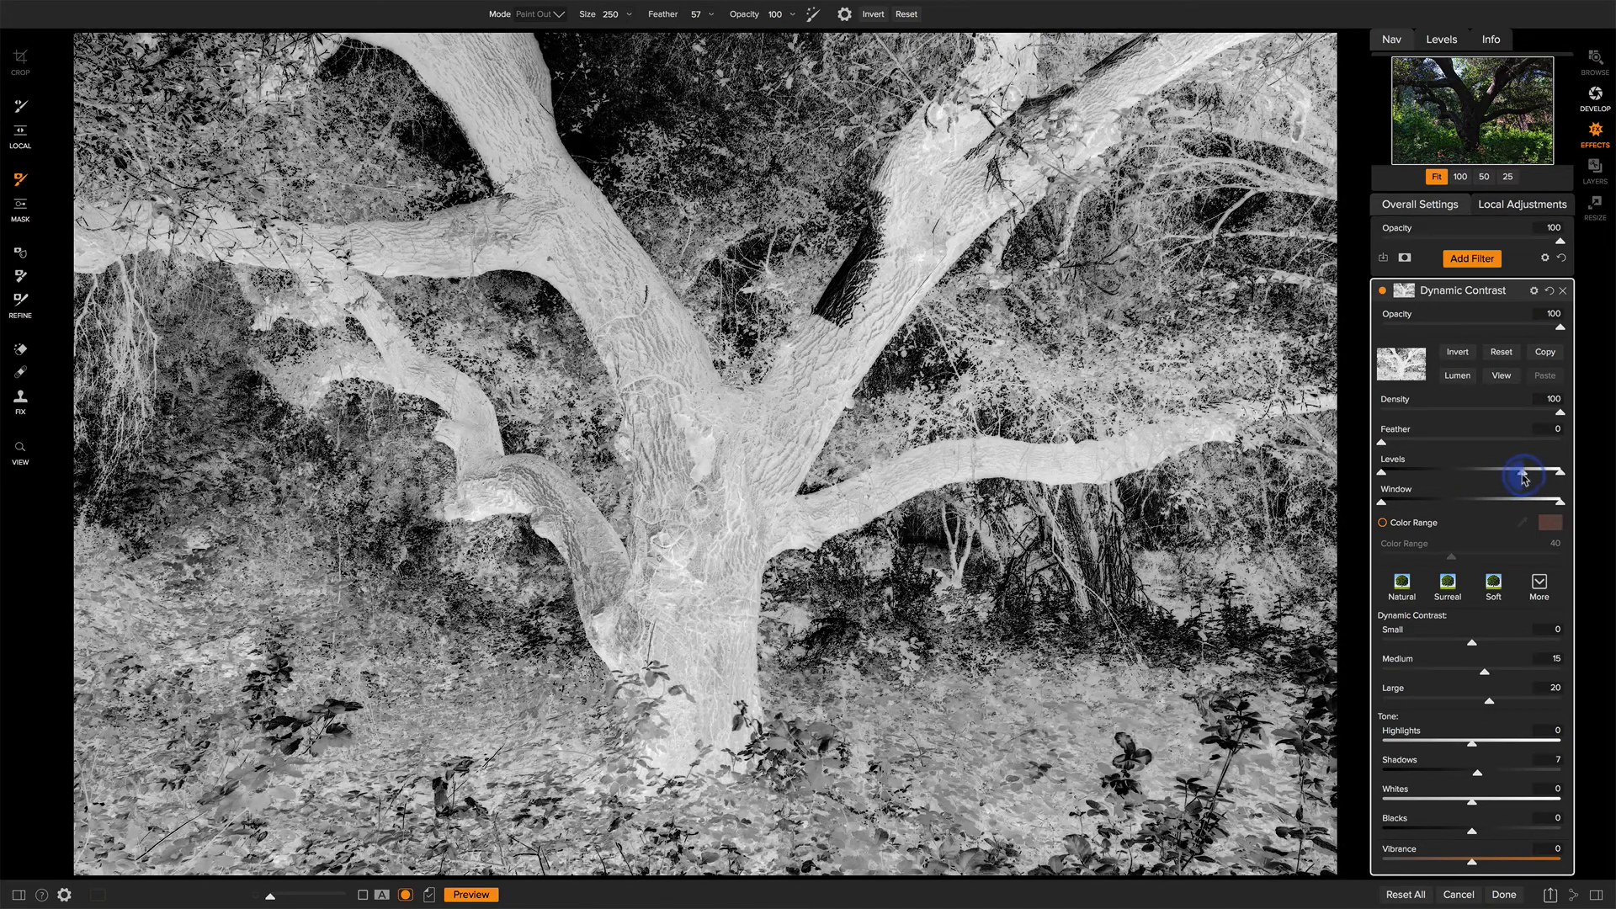
left_click(1385, 501)
left_click_drag(1384, 501, 1539, 509)
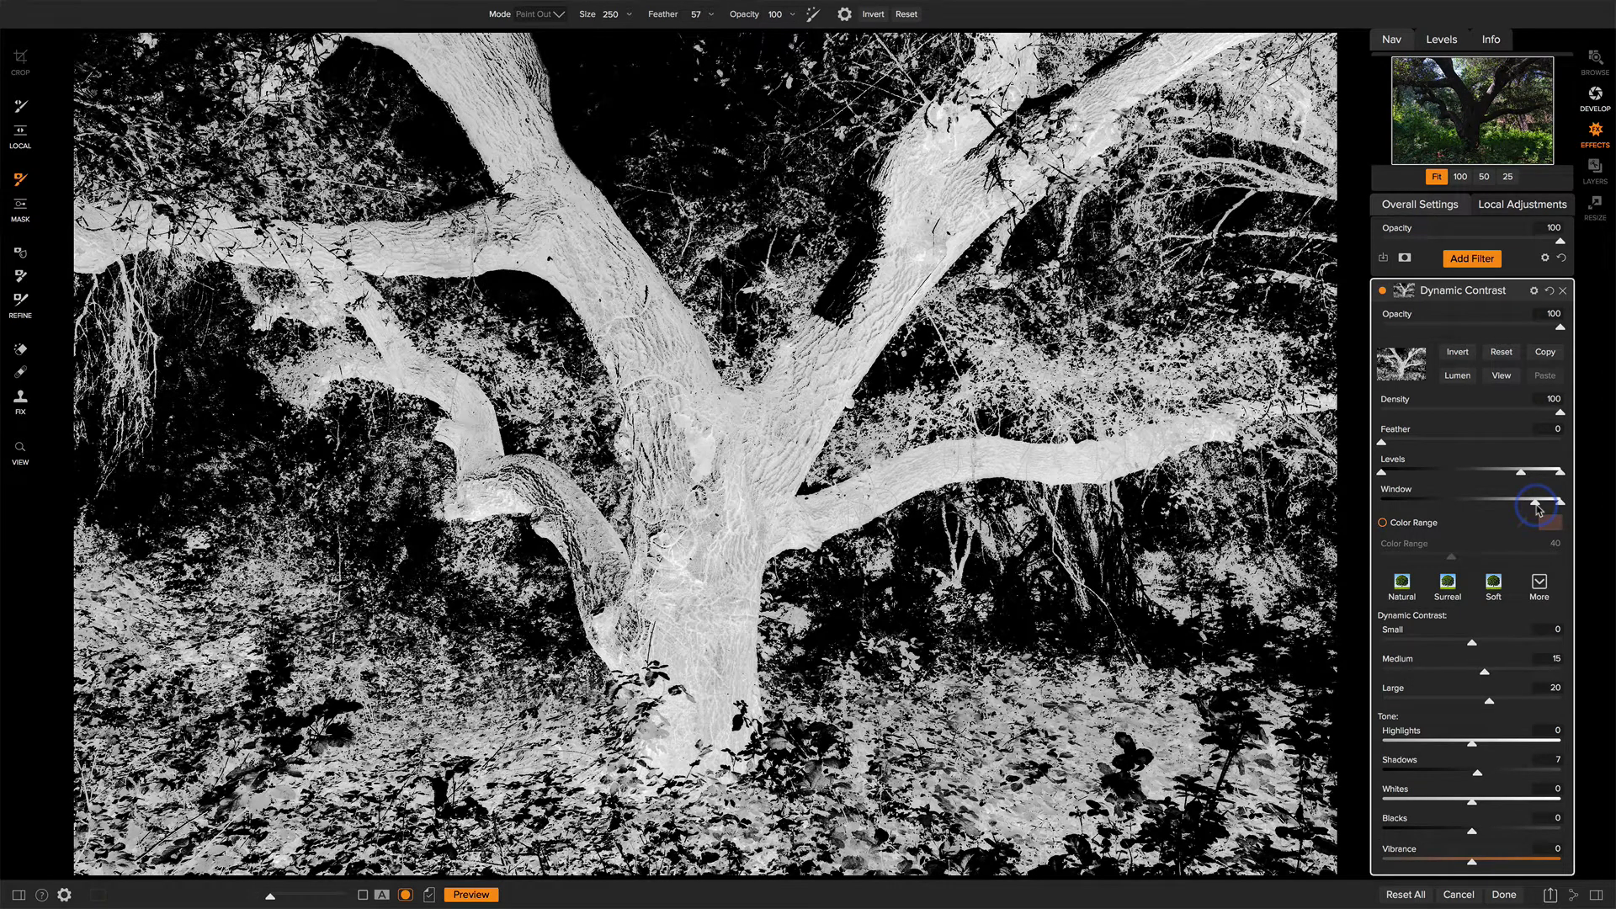
left_click_drag(1521, 472, 1506, 477)
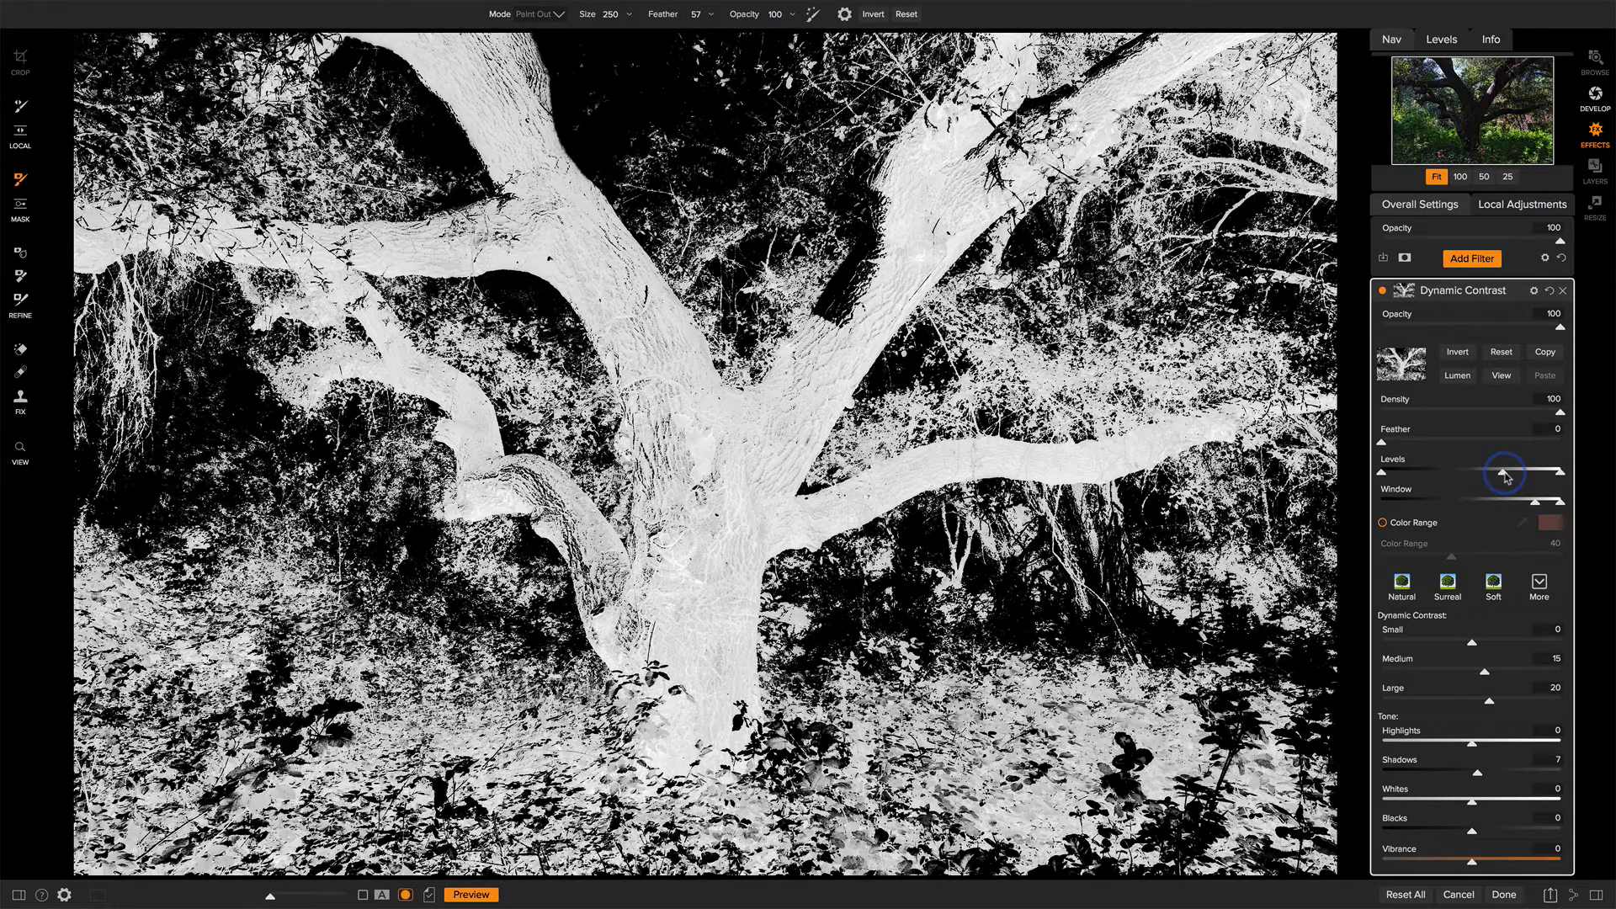
left_click(1505, 477)
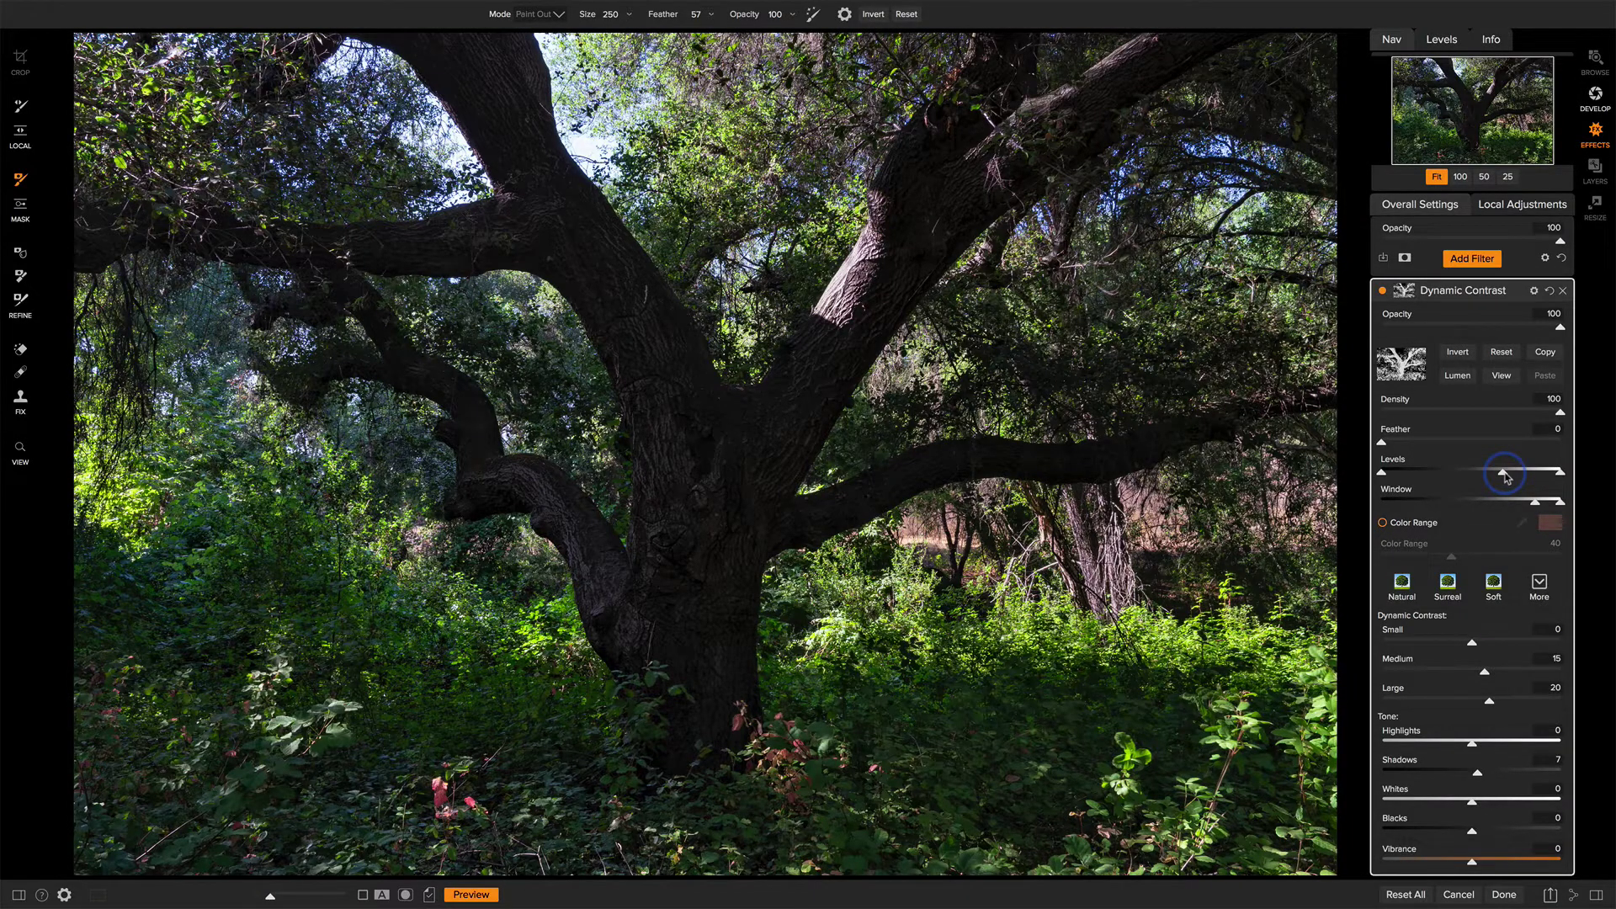
left_click(1505, 477)
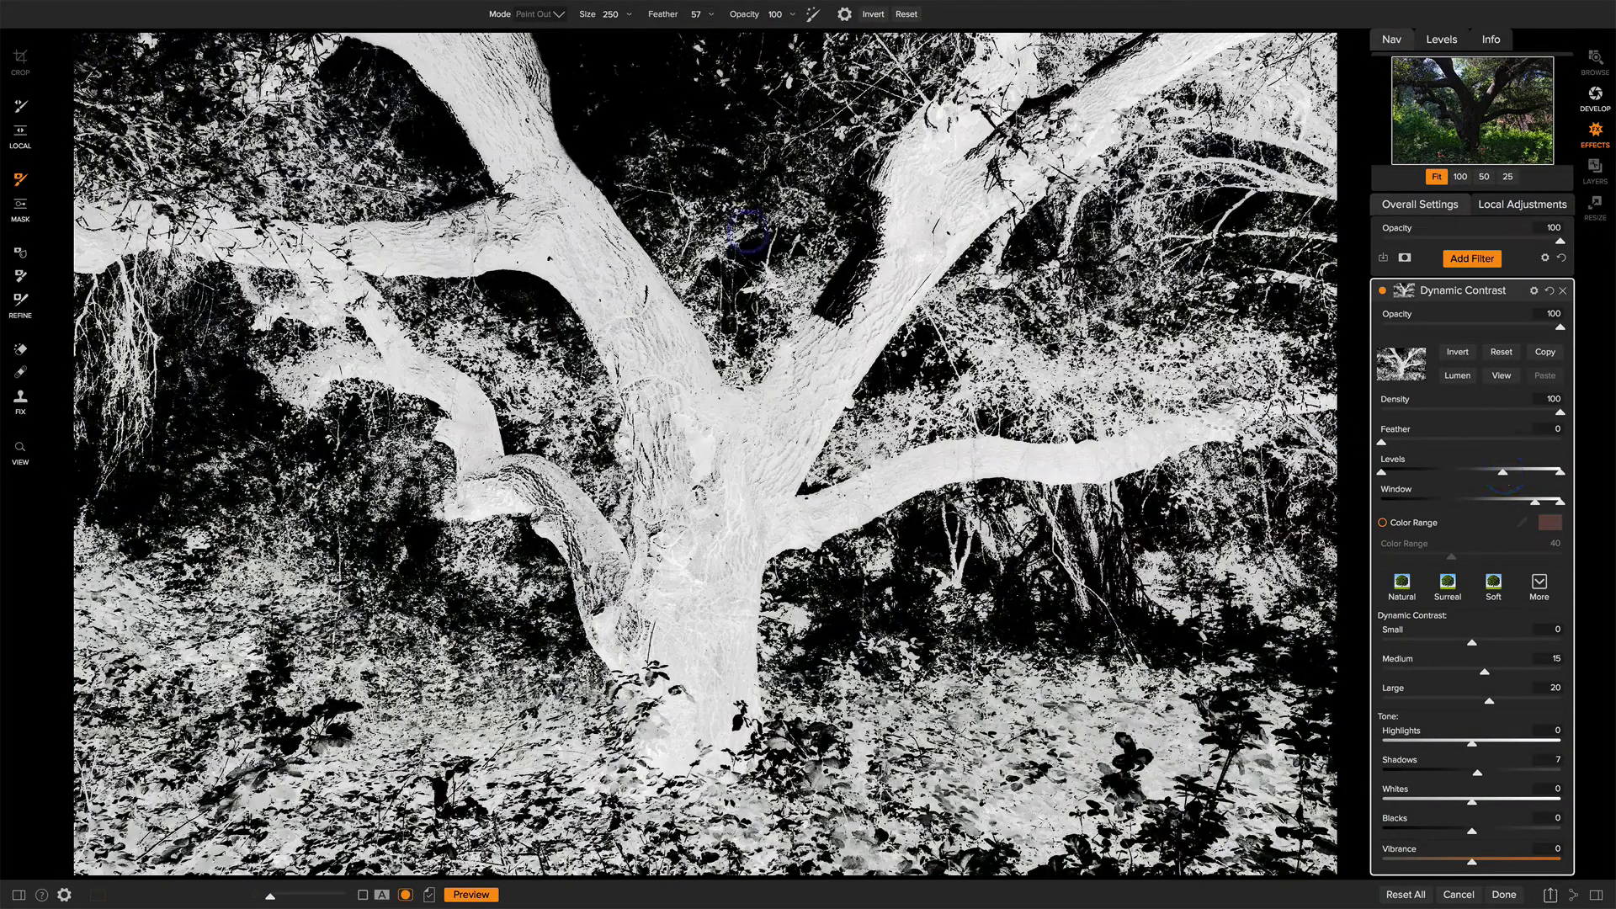
Step: Paint out the background beneath the upper right limb on the Dynamic Contrast mask, using the Perfect Brush with Feather 22
left_click(24, 180)
left_click(811, 16)
mouse_move(964, 310)
left_mouse_down()
mouse_move(934, 355)
mouse_move(1321, 131)
mouse_move(1310, 84)
mouse_move(1018, 303)
left_mouse_up()
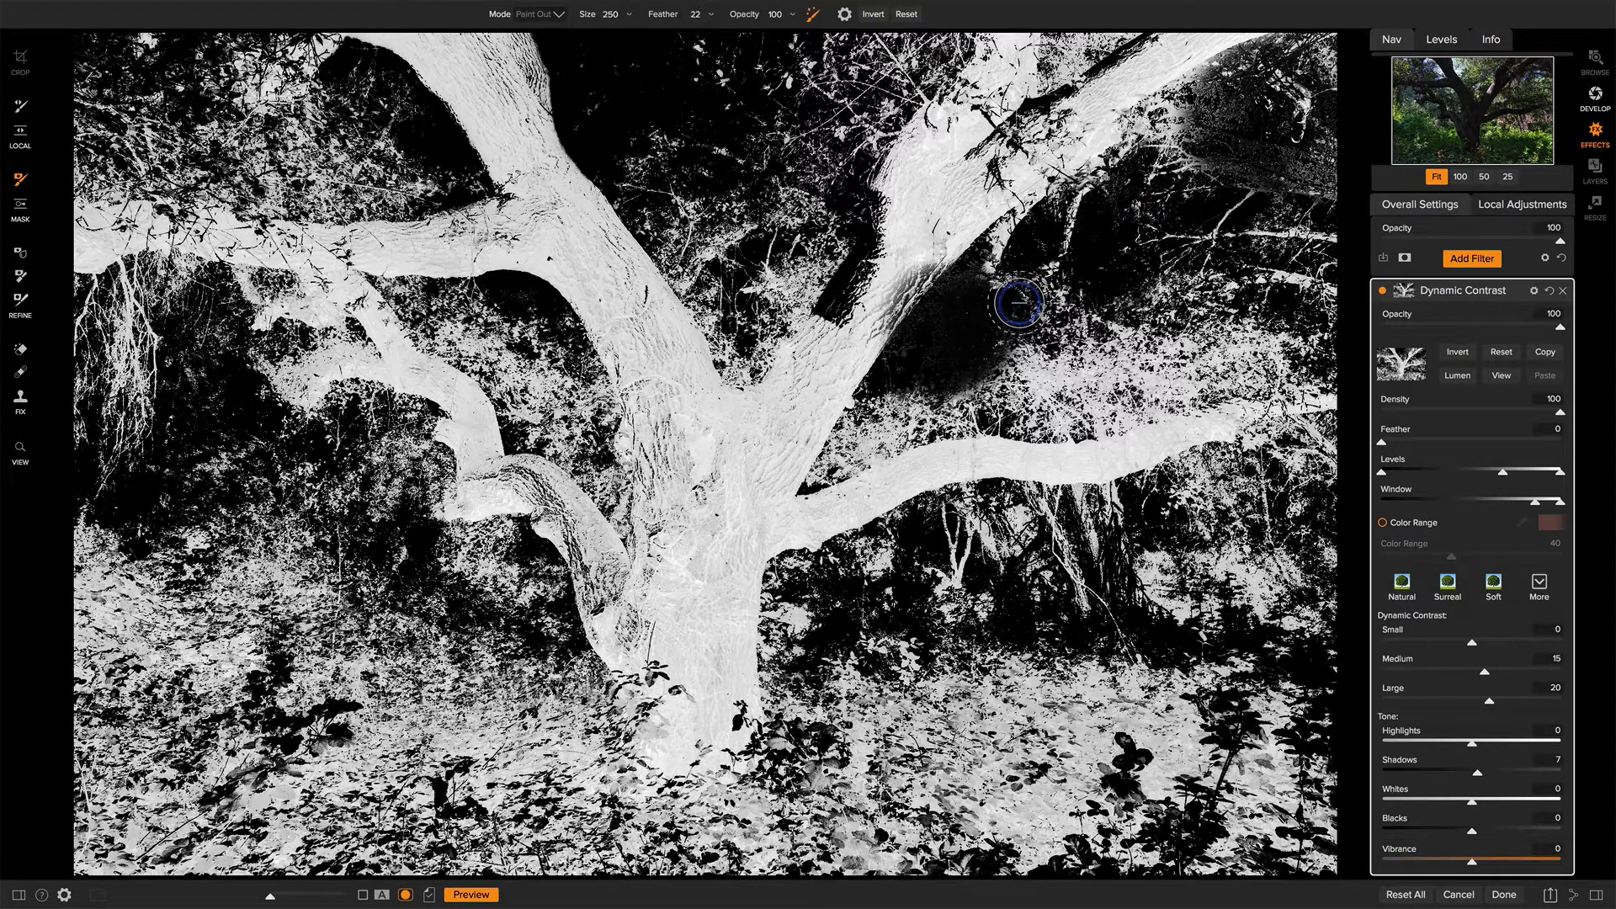
left_click_drag(883, 397, 862, 425)
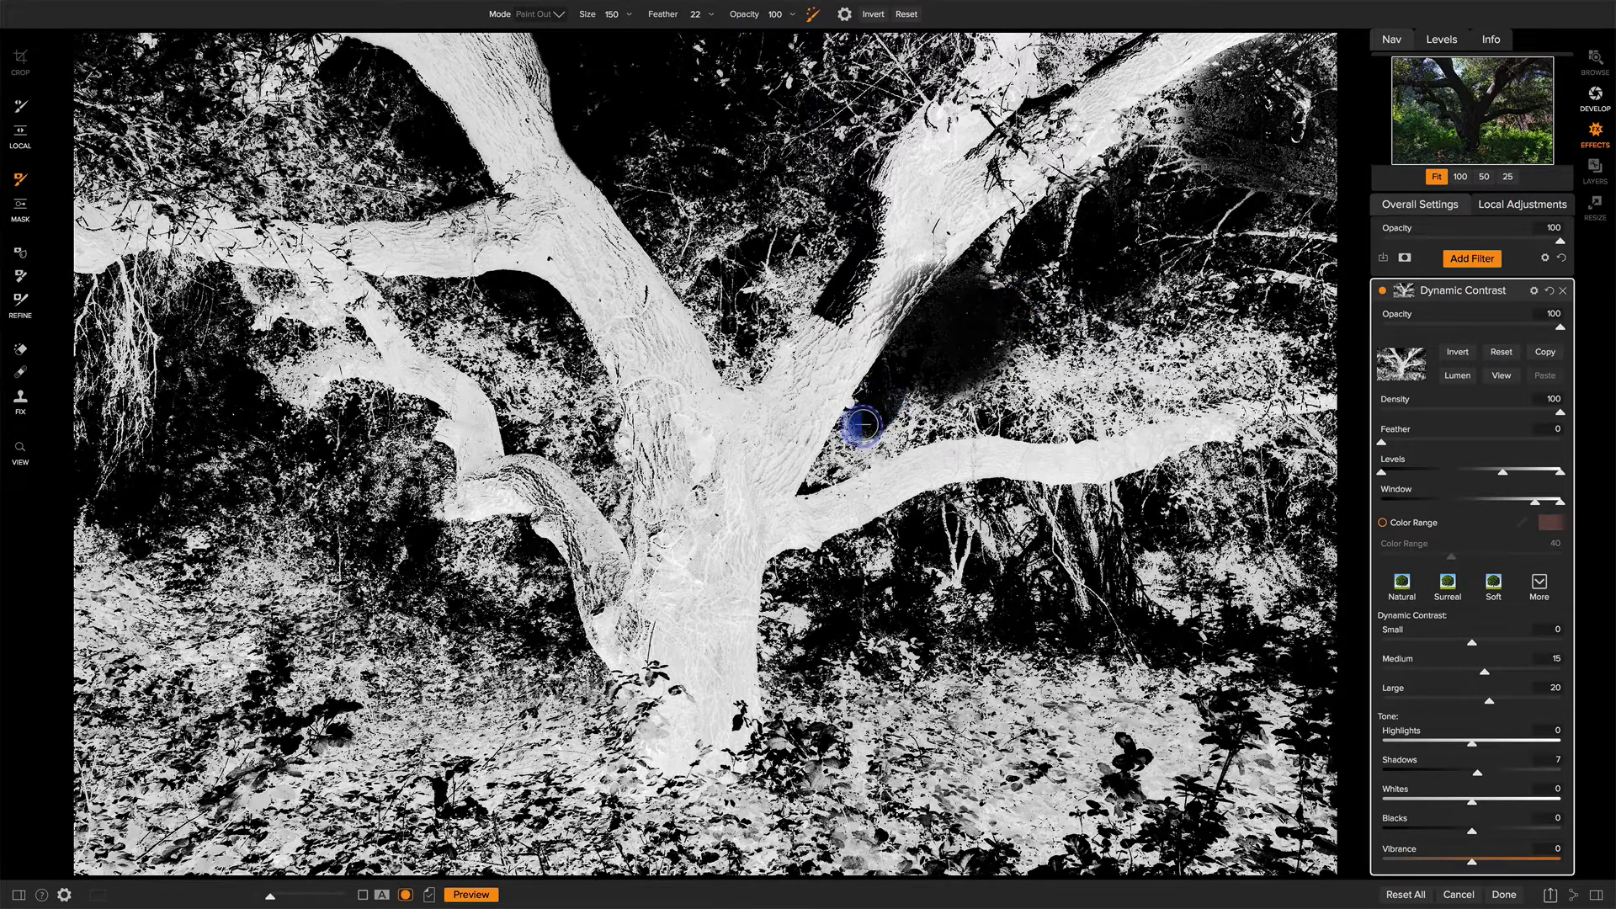
Step: With a size 150 brush, paint out the foliage around the lower right limb, along the trunk's right edge and between the two upper limbs
mouse_move(820, 476)
left_mouse_down()
mouse_move(934, 417)
mouse_move(1016, 414)
mouse_move(886, 423)
mouse_move(1078, 420)
mouse_move(1308, 368)
left_mouse_up()
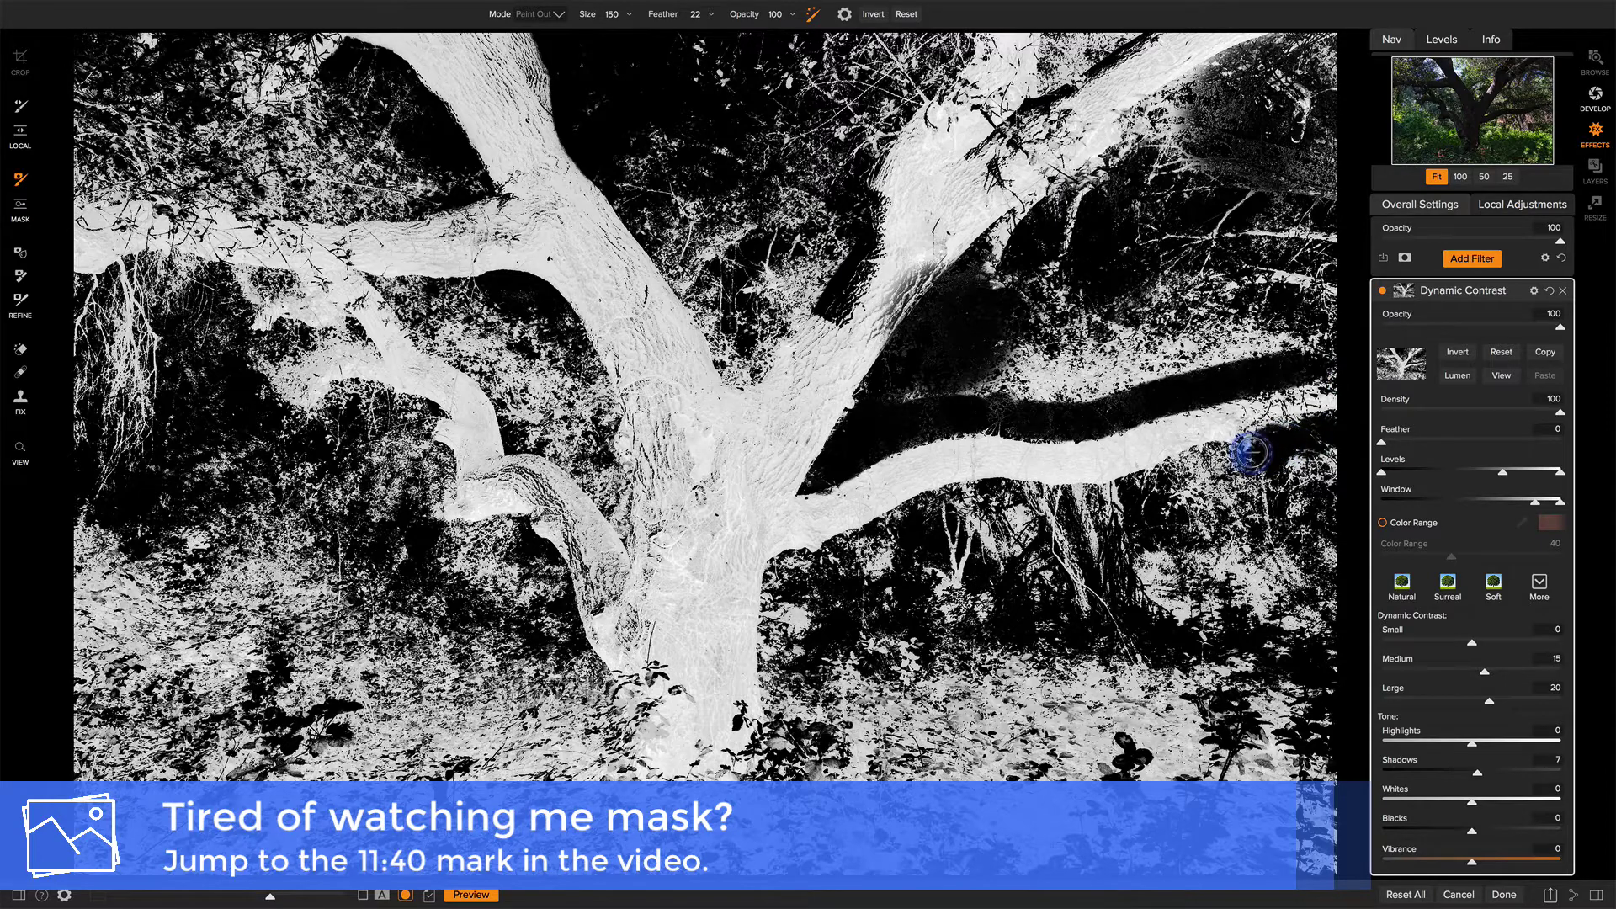
left_click_drag(1162, 488, 1042, 511)
mouse_move(1146, 498)
left_mouse_down()
mouse_move(948, 510)
mouse_move(822, 572)
mouse_move(786, 567)
mouse_move(846, 560)
mouse_move(777, 576)
mouse_move(764, 735)
left_mouse_up()
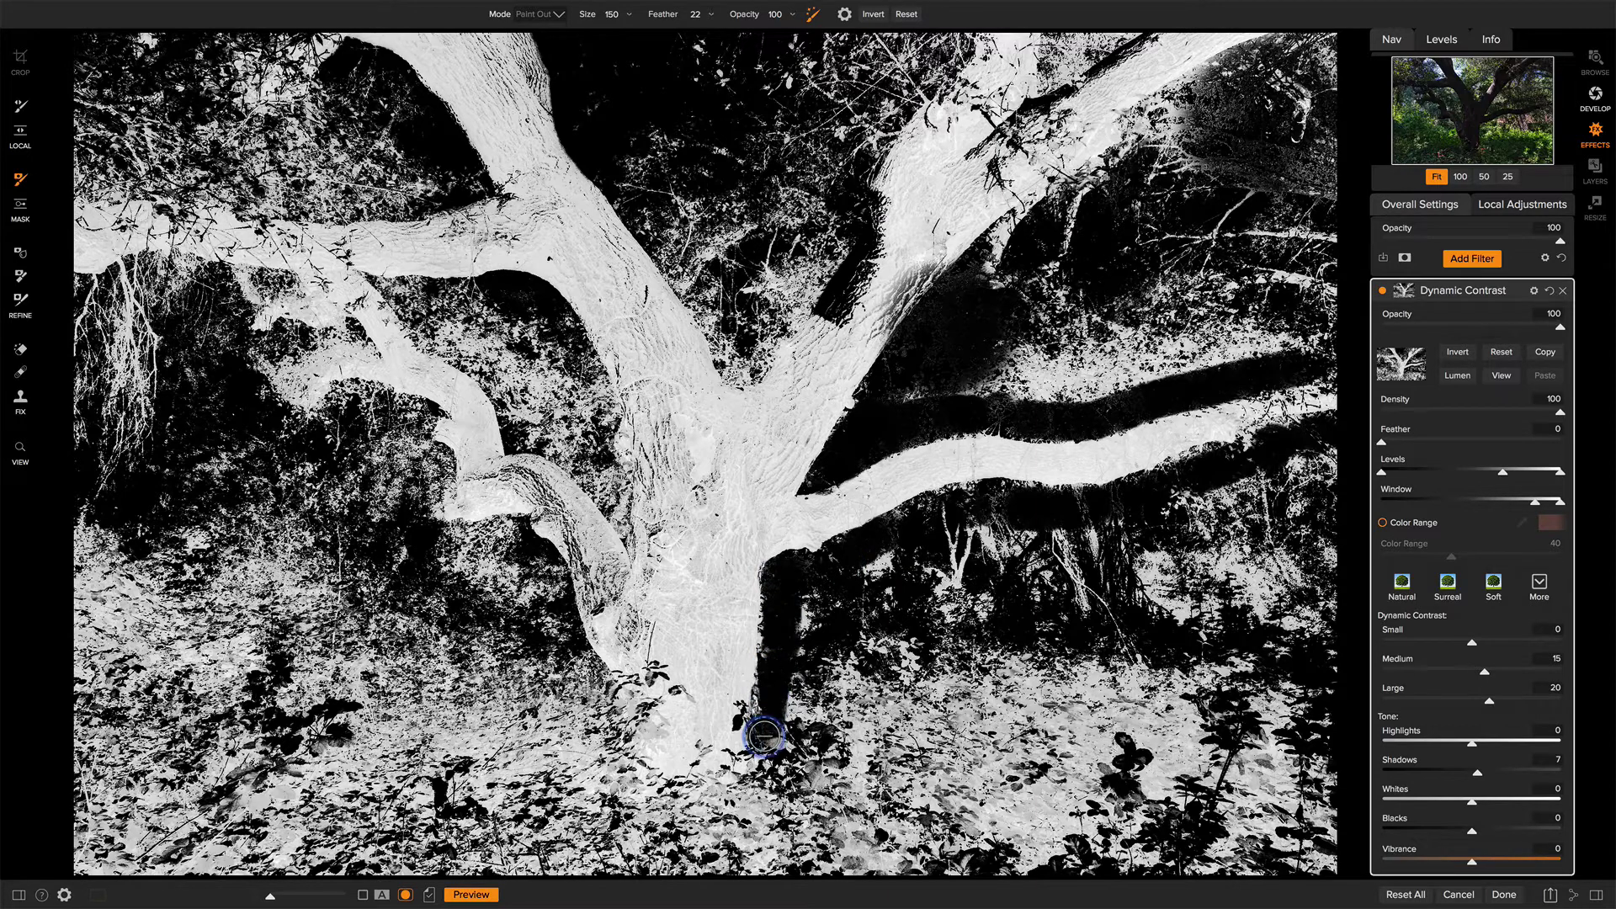
mouse_move(808, 619)
left_mouse_down()
mouse_move(812, 563)
mouse_move(994, 505)
mouse_move(969, 501)
mouse_move(1073, 507)
mouse_move(948, 508)
left_mouse_up()
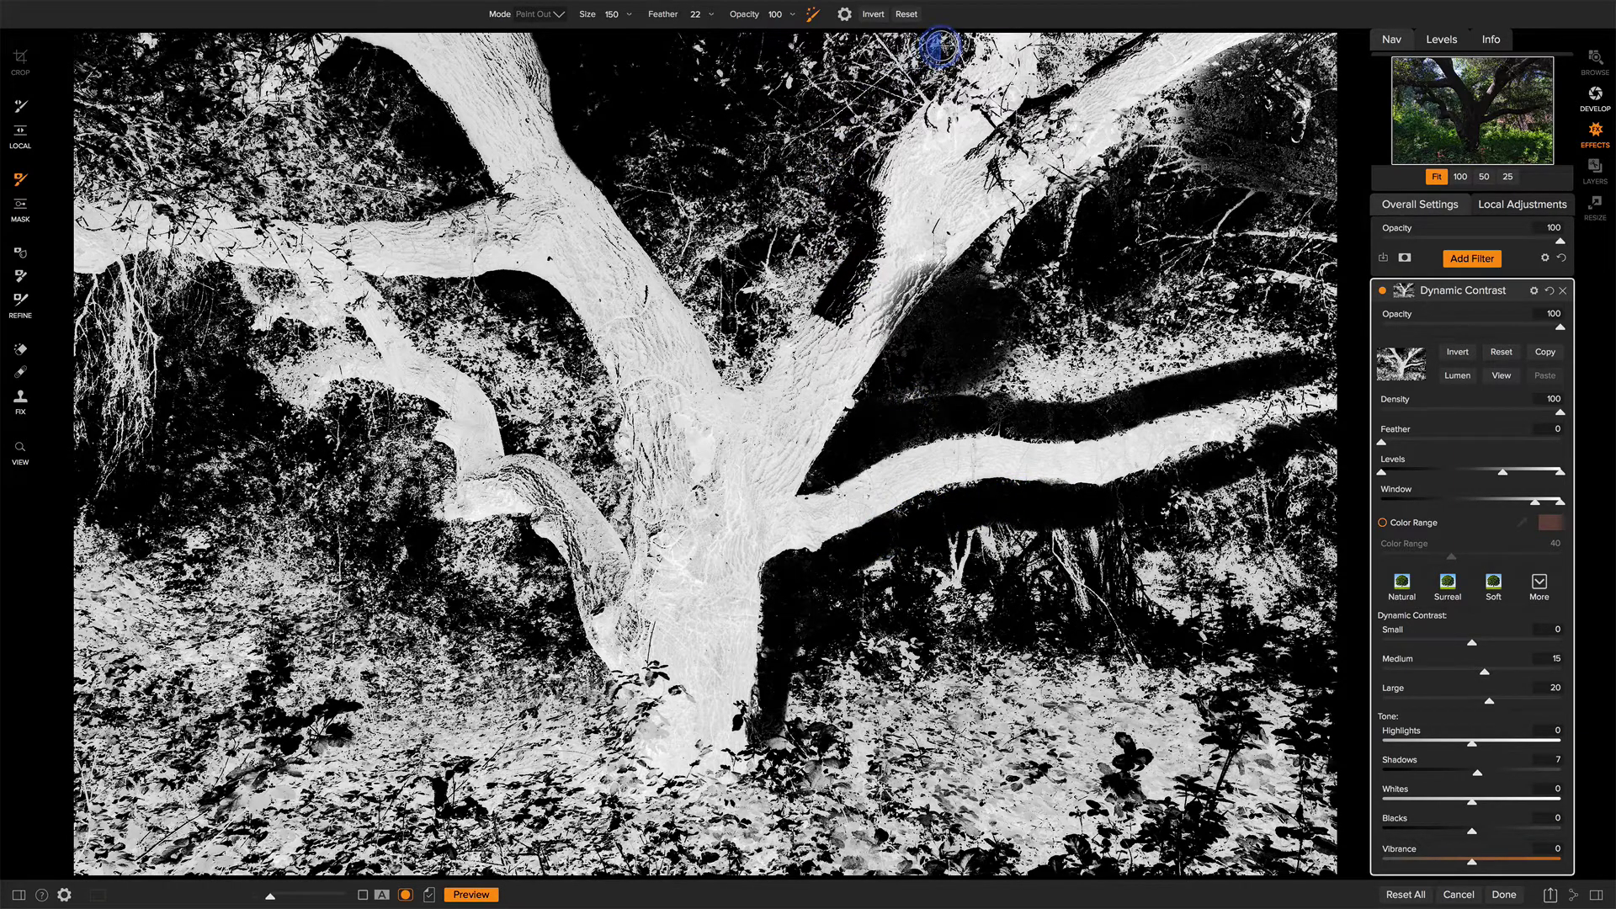
mouse_move(905, 83)
left_mouse_down()
mouse_move(741, 365)
mouse_move(602, 155)
mouse_move(721, 287)
mouse_move(722, 322)
mouse_move(771, 245)
mouse_move(765, 319)
mouse_move(792, 247)
left_mouse_up()
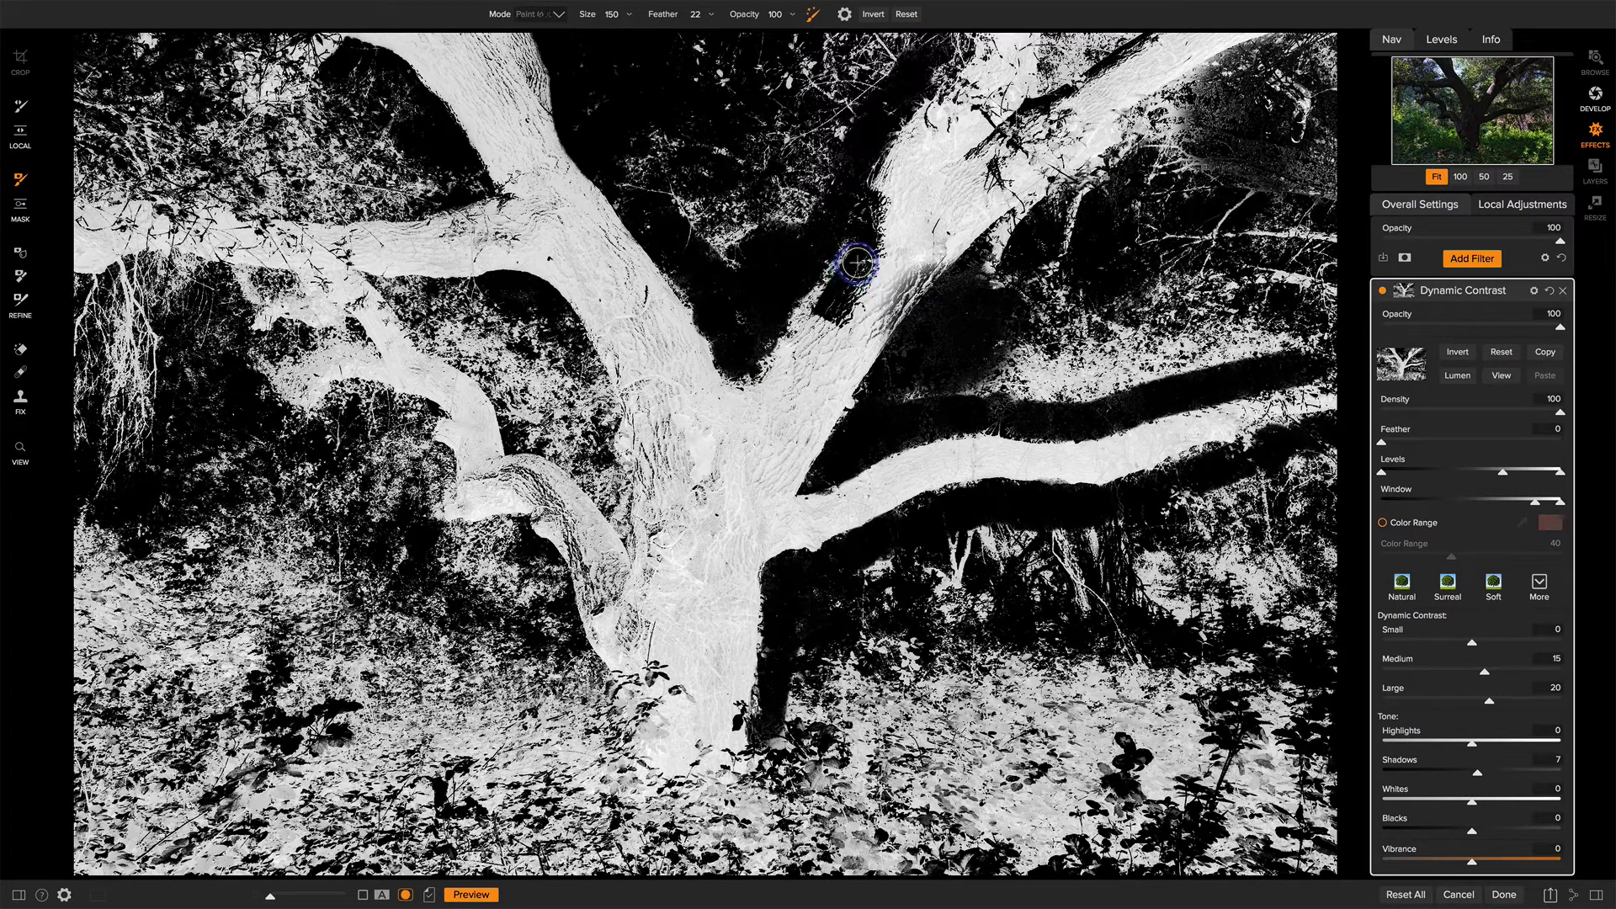
Step: Paint the mask in over the trunk, the upper limbs and the lower right limb to make them solid white
mouse_move(878, 237)
left_mouse_down()
mouse_move(824, 310)
mouse_move(882, 202)
mouse_move(830, 307)
mouse_move(884, 205)
mouse_move(841, 303)
mouse_move(859, 273)
left_mouse_up()
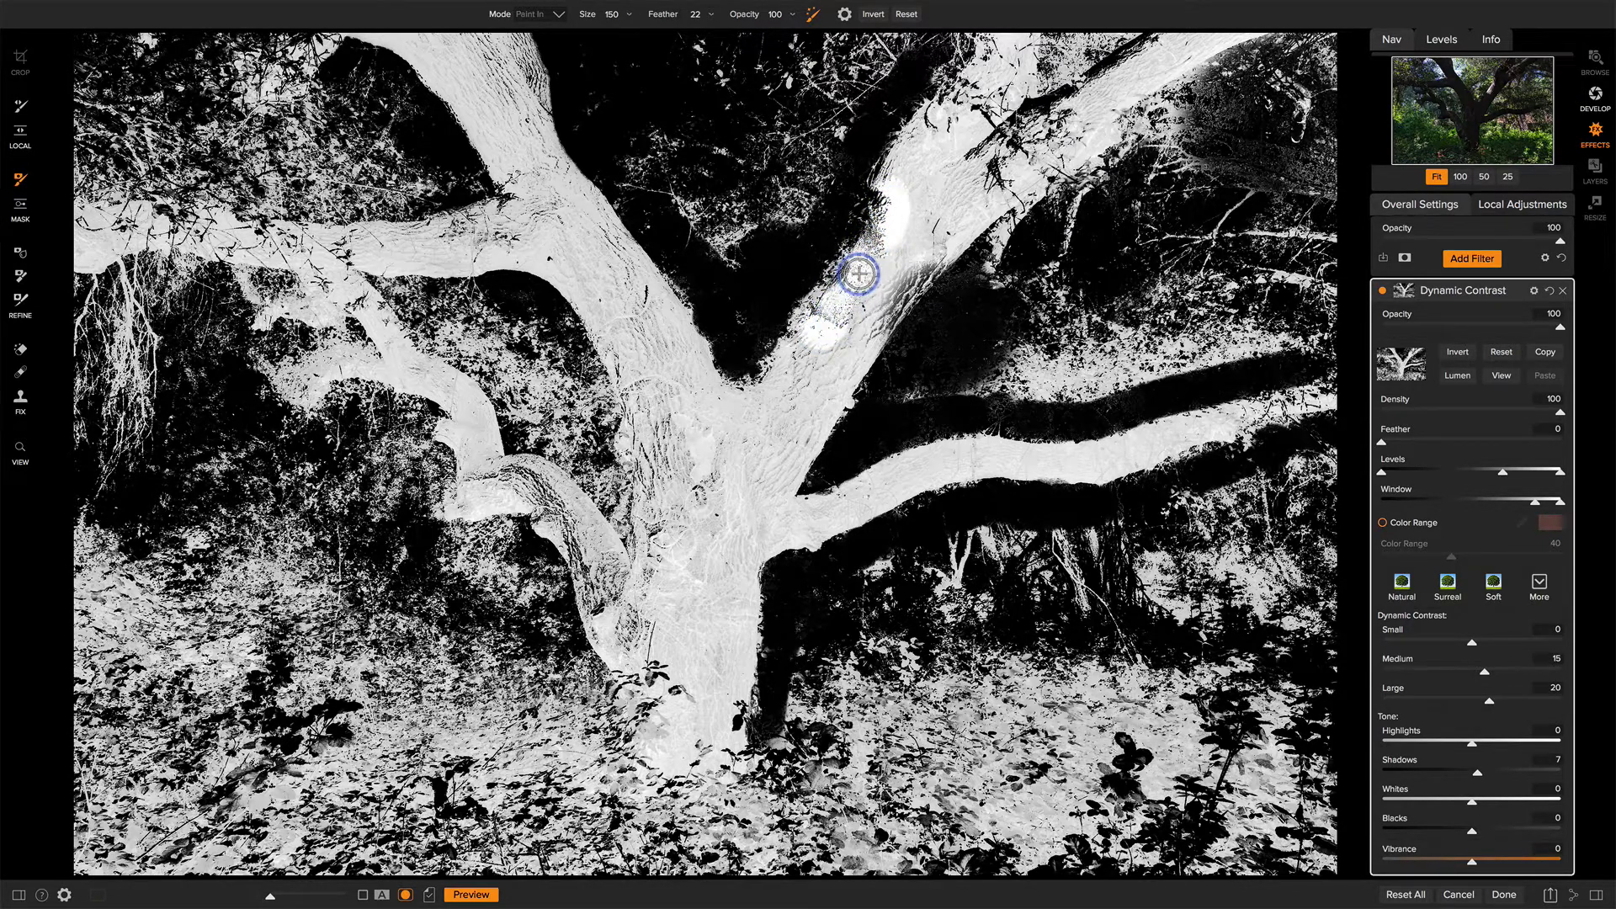
mouse_move(887, 210)
left_mouse_down()
mouse_move(830, 314)
mouse_move(873, 231)
mouse_move(836, 312)
mouse_move(885, 268)
mouse_move(884, 281)
mouse_move(832, 395)
mouse_move(769, 393)
mouse_move(952, 134)
mouse_move(931, 144)
mouse_move(968, 174)
mouse_move(1122, 73)
mouse_move(1091, 118)
mouse_move(967, 209)
mouse_move(898, 231)
mouse_move(768, 412)
mouse_move(795, 412)
mouse_move(769, 494)
mouse_move(690, 390)
mouse_move(755, 410)
mouse_move(671, 335)
mouse_move(542, 136)
mouse_move(507, 30)
mouse_move(426, 39)
mouse_move(553, 194)
mouse_move(375, 242)
mouse_move(205, 227)
mouse_move(393, 252)
mouse_move(548, 249)
mouse_move(620, 354)
mouse_move(668, 516)
mouse_move(564, 234)
mouse_move(707, 497)
mouse_move(631, 289)
mouse_move(678, 538)
mouse_move(657, 458)
mouse_move(624, 653)
mouse_move(665, 741)
mouse_move(710, 735)
mouse_move(736, 657)
mouse_move(733, 491)
mouse_move(722, 672)
mouse_move(696, 624)
mouse_move(660, 674)
mouse_move(660, 657)
left_mouse_up()
key("bracketleft")
mouse_move(921, 484)
left_mouse_down()
mouse_move(962, 458)
mouse_move(732, 538)
left_mouse_up()
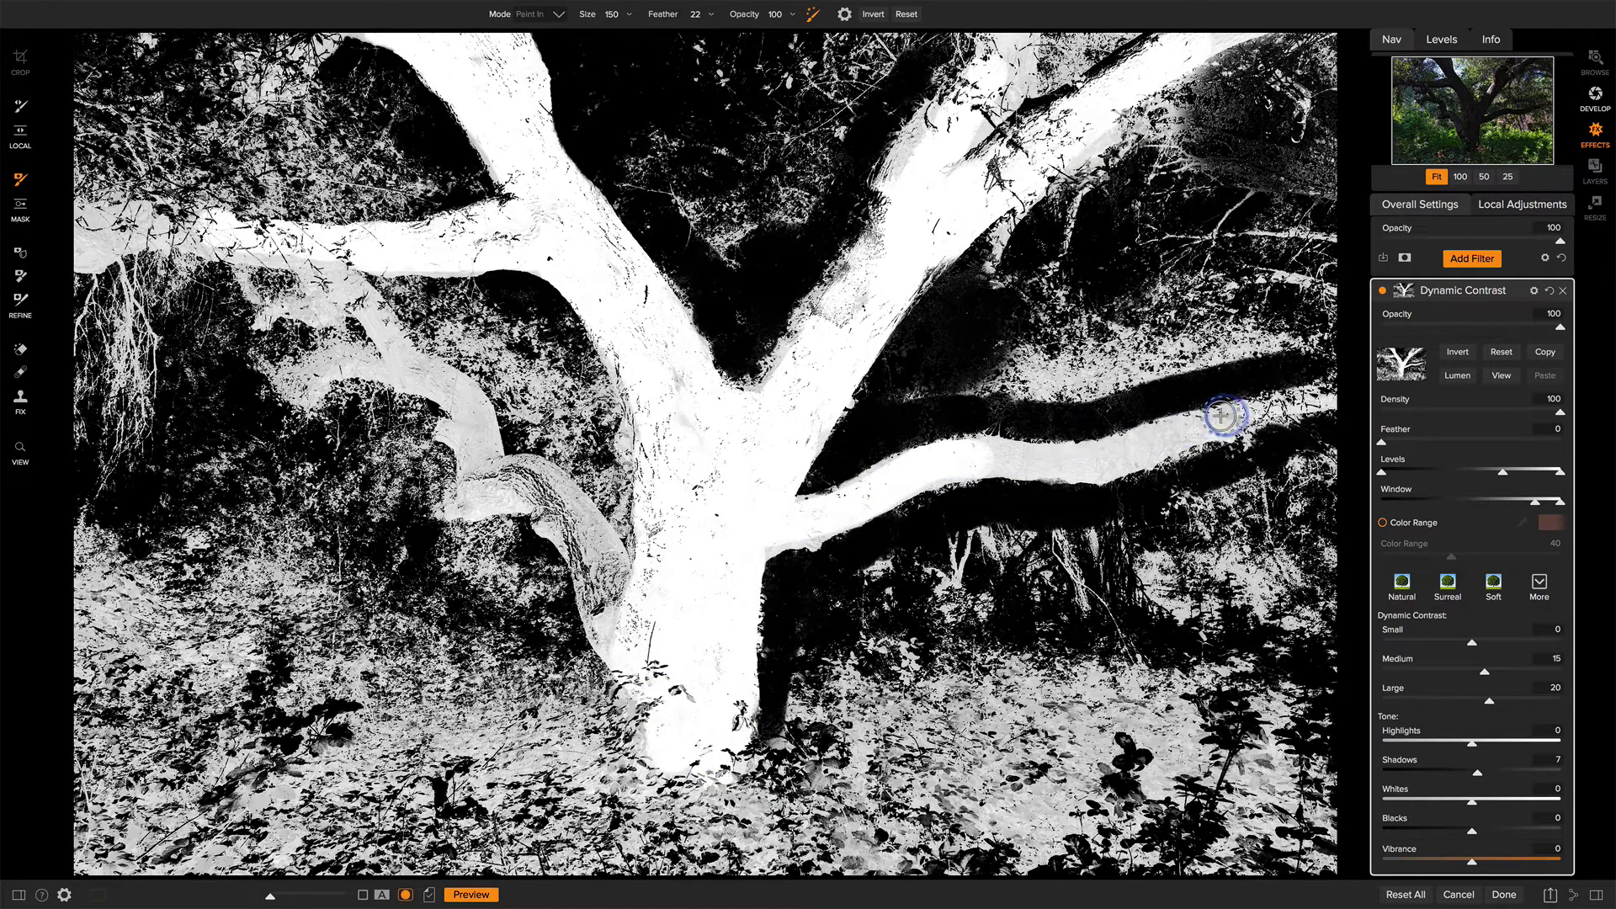
mouse_move(1191, 421)
left_mouse_down()
mouse_move(1077, 459)
mouse_move(919, 463)
mouse_move(758, 530)
left_mouse_up()
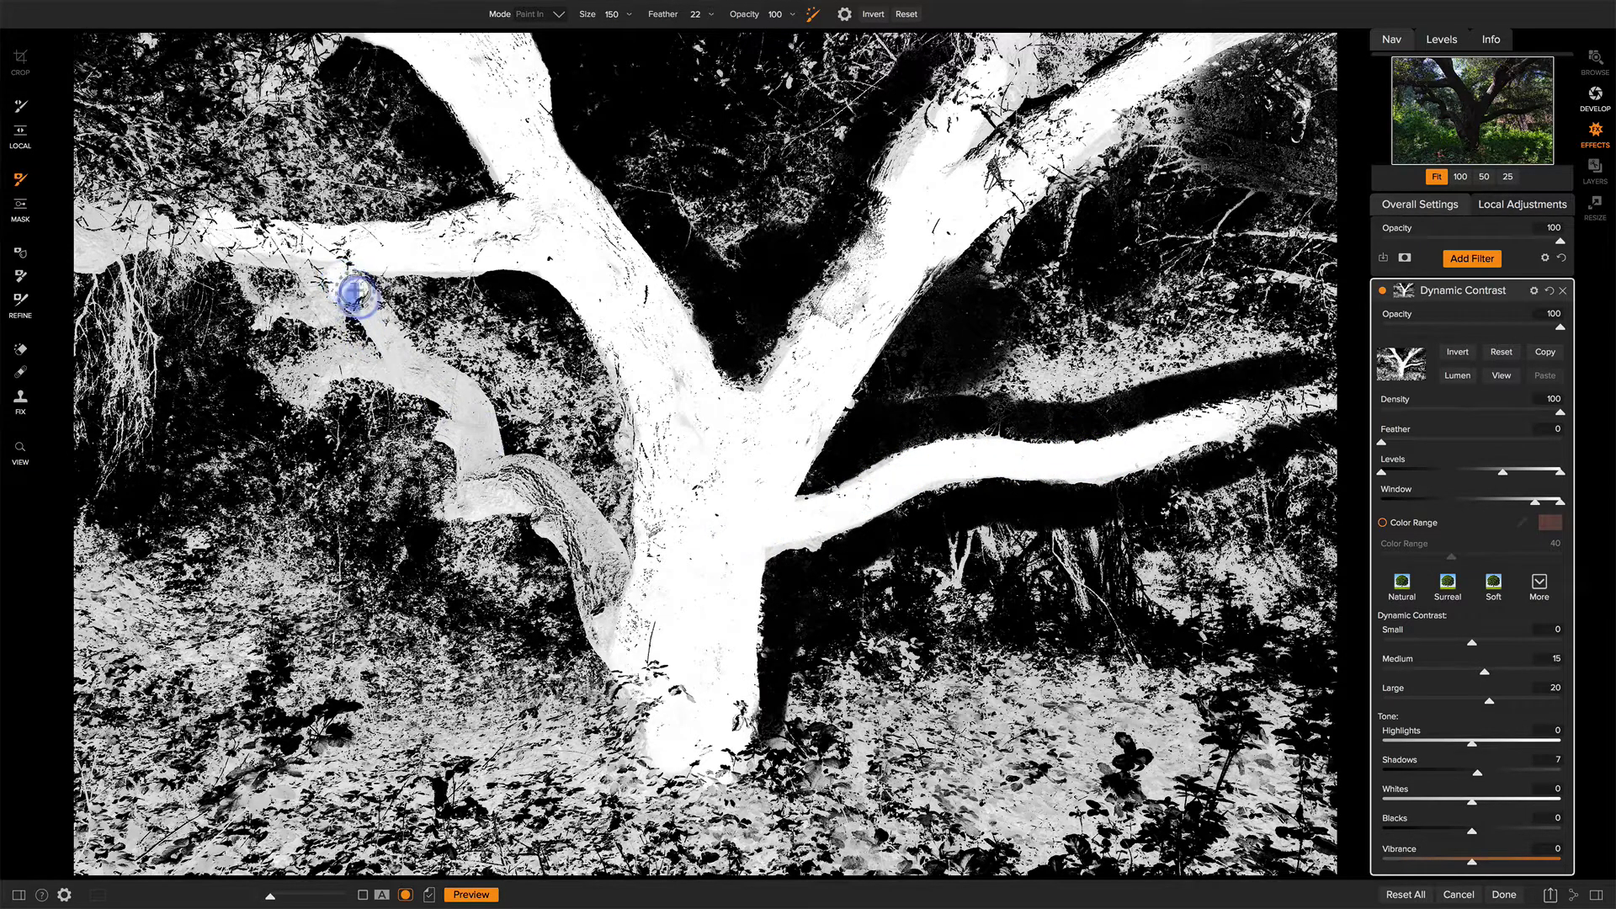
Step: Paint in the twisting lower left branch on the mask, checking its shape against the photo
mouse_move(357, 294)
left_mouse_down()
mouse_move(415, 369)
mouse_move(468, 400)
mouse_move(476, 433)
mouse_move(451, 437)
mouse_move(494, 453)
mouse_move(478, 470)
mouse_move(559, 474)
mouse_move(629, 629)
mouse_move(595, 595)
mouse_move(599, 628)
mouse_move(550, 454)
mouse_move(519, 443)
mouse_move(458, 493)
mouse_move(546, 497)
mouse_move(576, 548)
left_mouse_up()
mouse_move(394, 373)
left_mouse_down()
mouse_move(319, 252)
mouse_move(232, 249)
left_mouse_up()
key("ctrl+m")
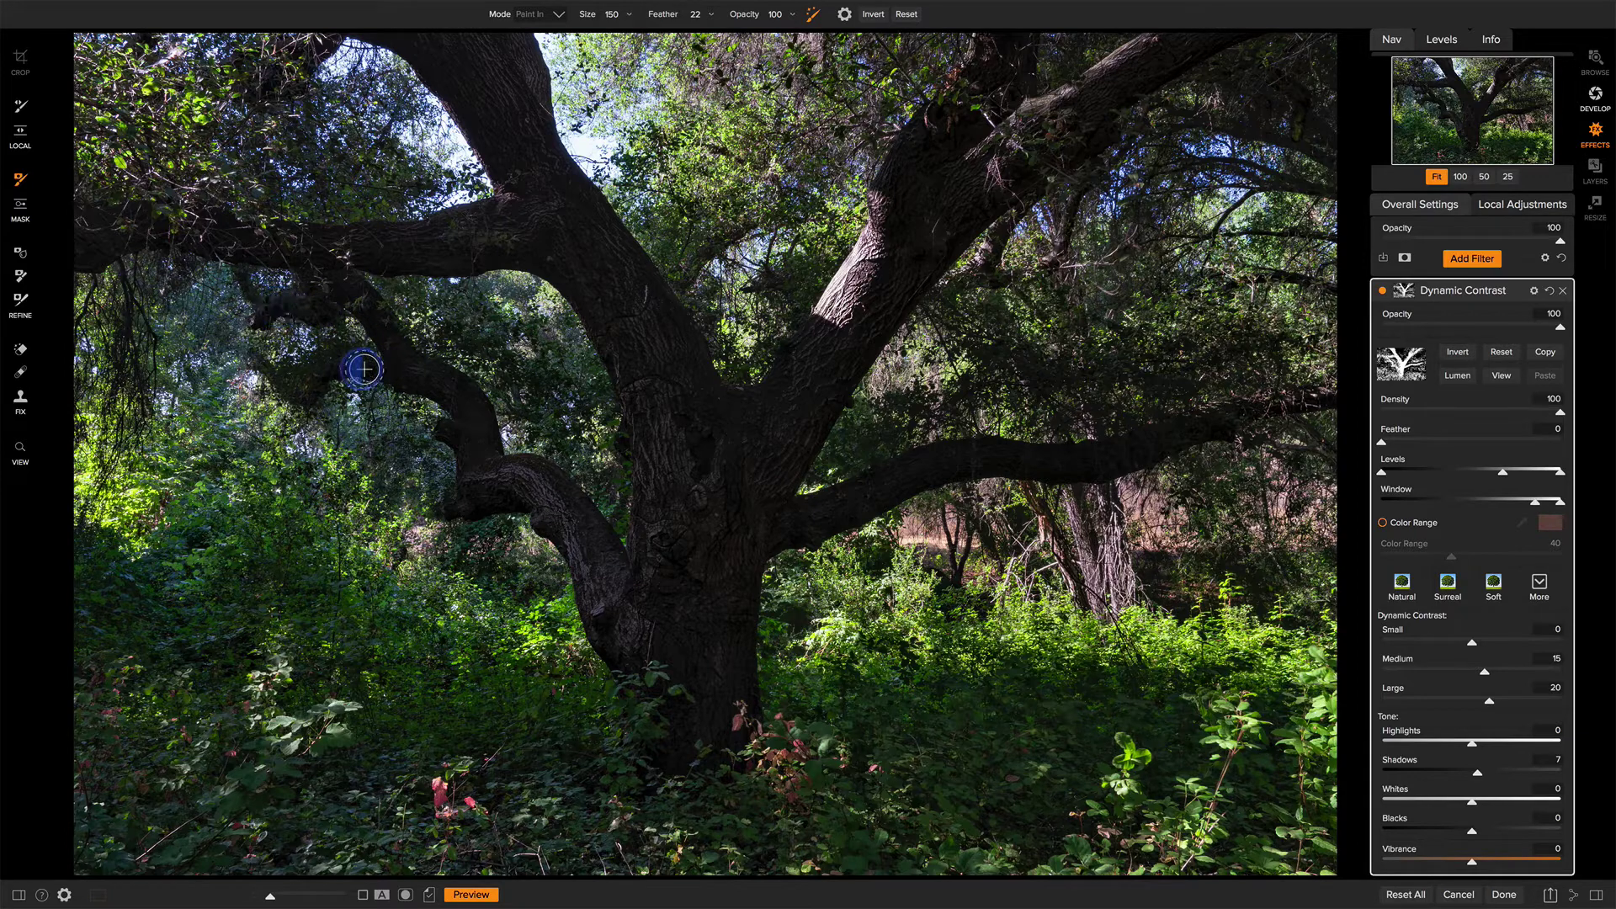
key("ctrl+m")
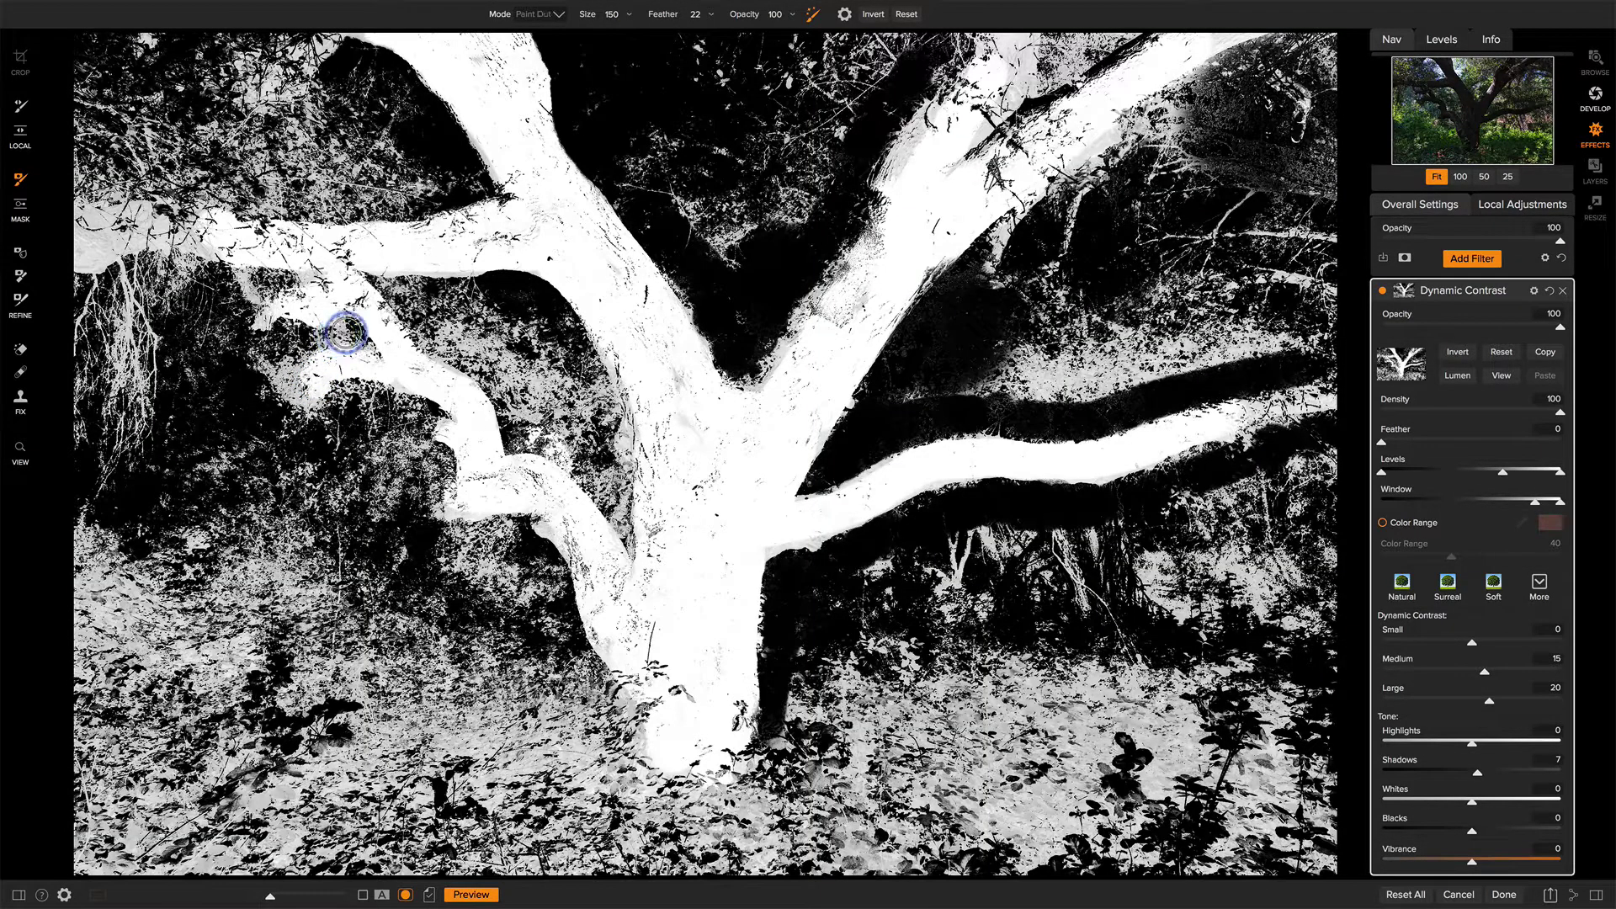
Step: Paint out the background bordering the left branches and around the trunk's left side and base with the size 150 Perfect Brush
mouse_move(346, 332)
left_mouse_down()
mouse_move(241, 364)
mouse_move(221, 389)
left_mouse_up()
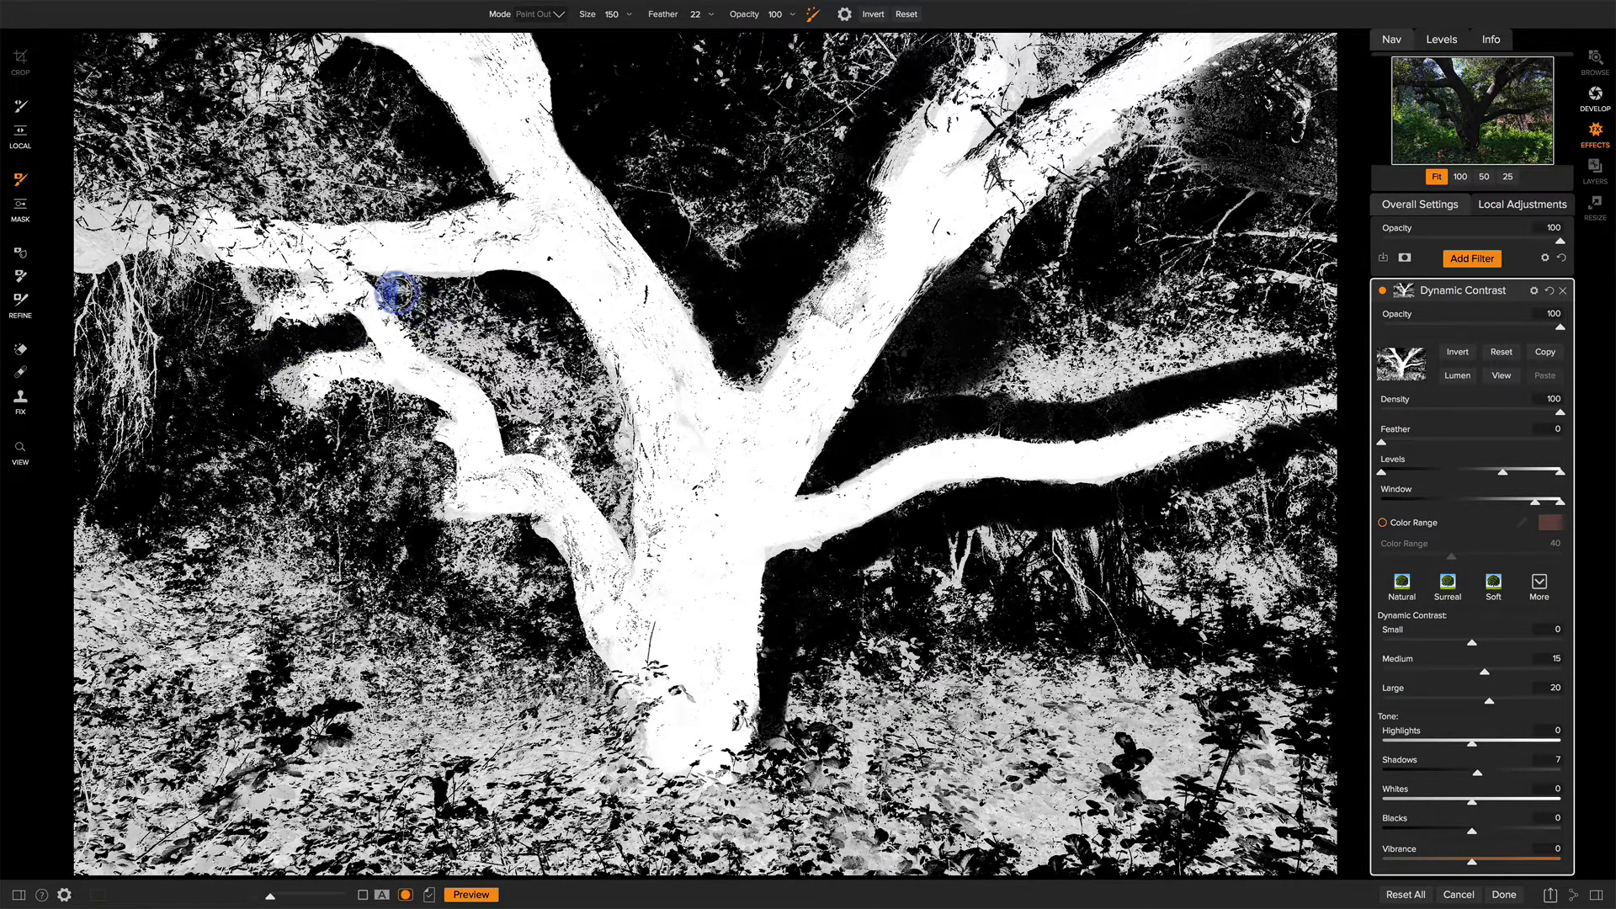
mouse_move(395, 292)
left_mouse_down()
mouse_move(436, 311)
mouse_move(521, 431)
mouse_move(577, 453)
mouse_move(625, 513)
mouse_move(593, 375)
mouse_move(547, 322)
mouse_move(472, 300)
left_mouse_up()
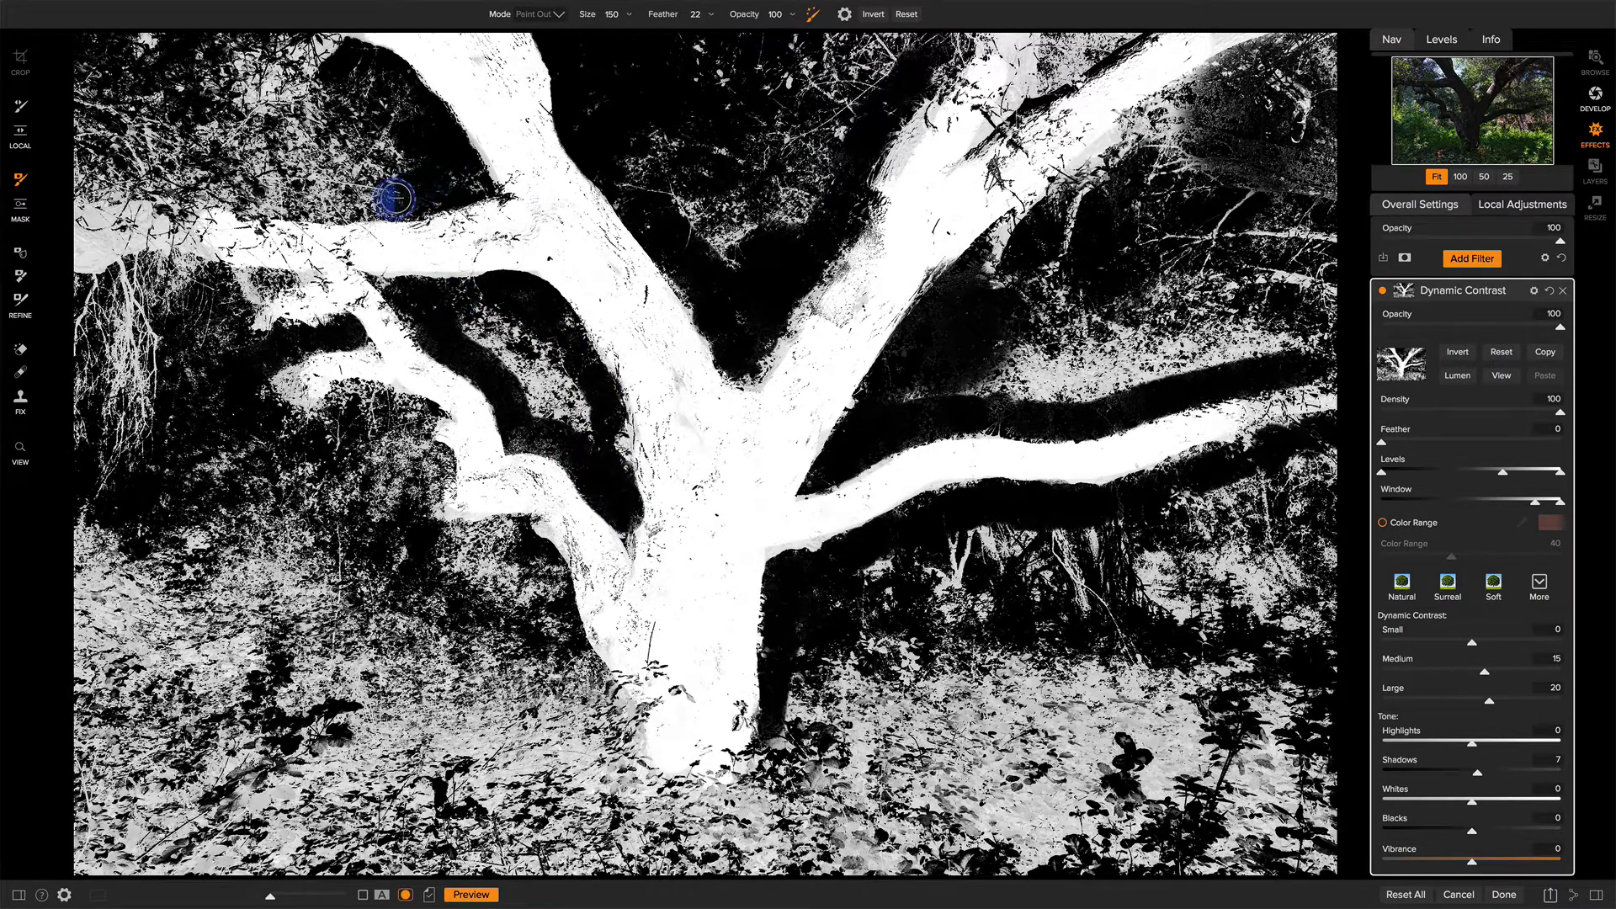
mouse_move(395, 199)
left_mouse_down()
mouse_move(51, 165)
mouse_move(186, 166)
mouse_move(294, 194)
left_mouse_up()
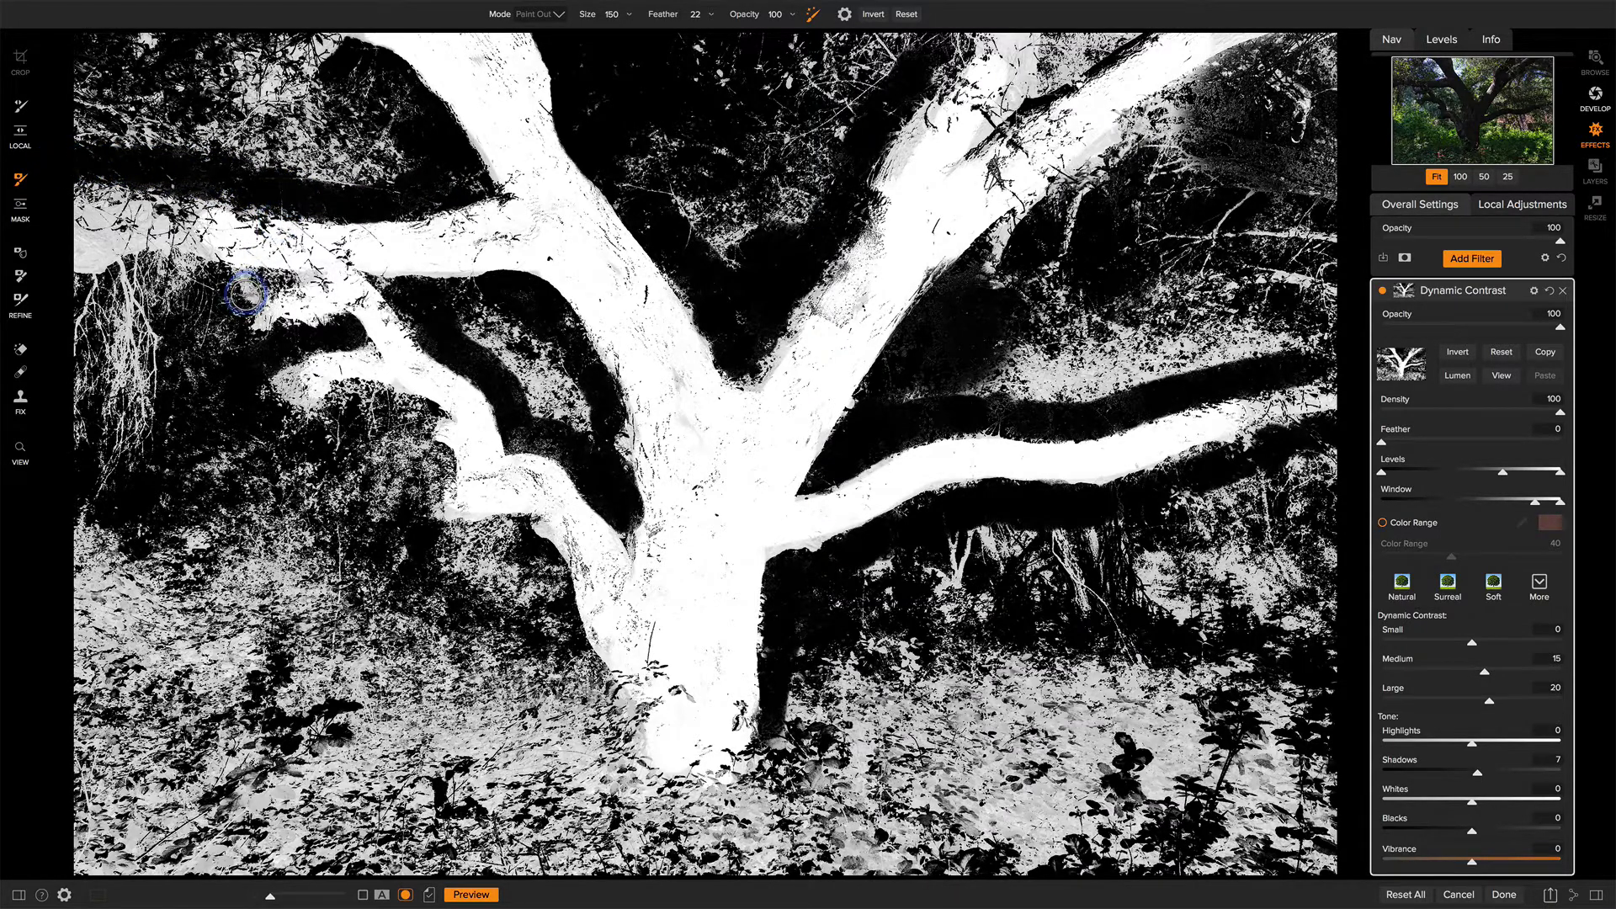
mouse_move(219, 289)
left_mouse_down()
mouse_move(145, 277)
mouse_move(80, 315)
mouse_move(149, 275)
mouse_move(221, 284)
left_mouse_up()
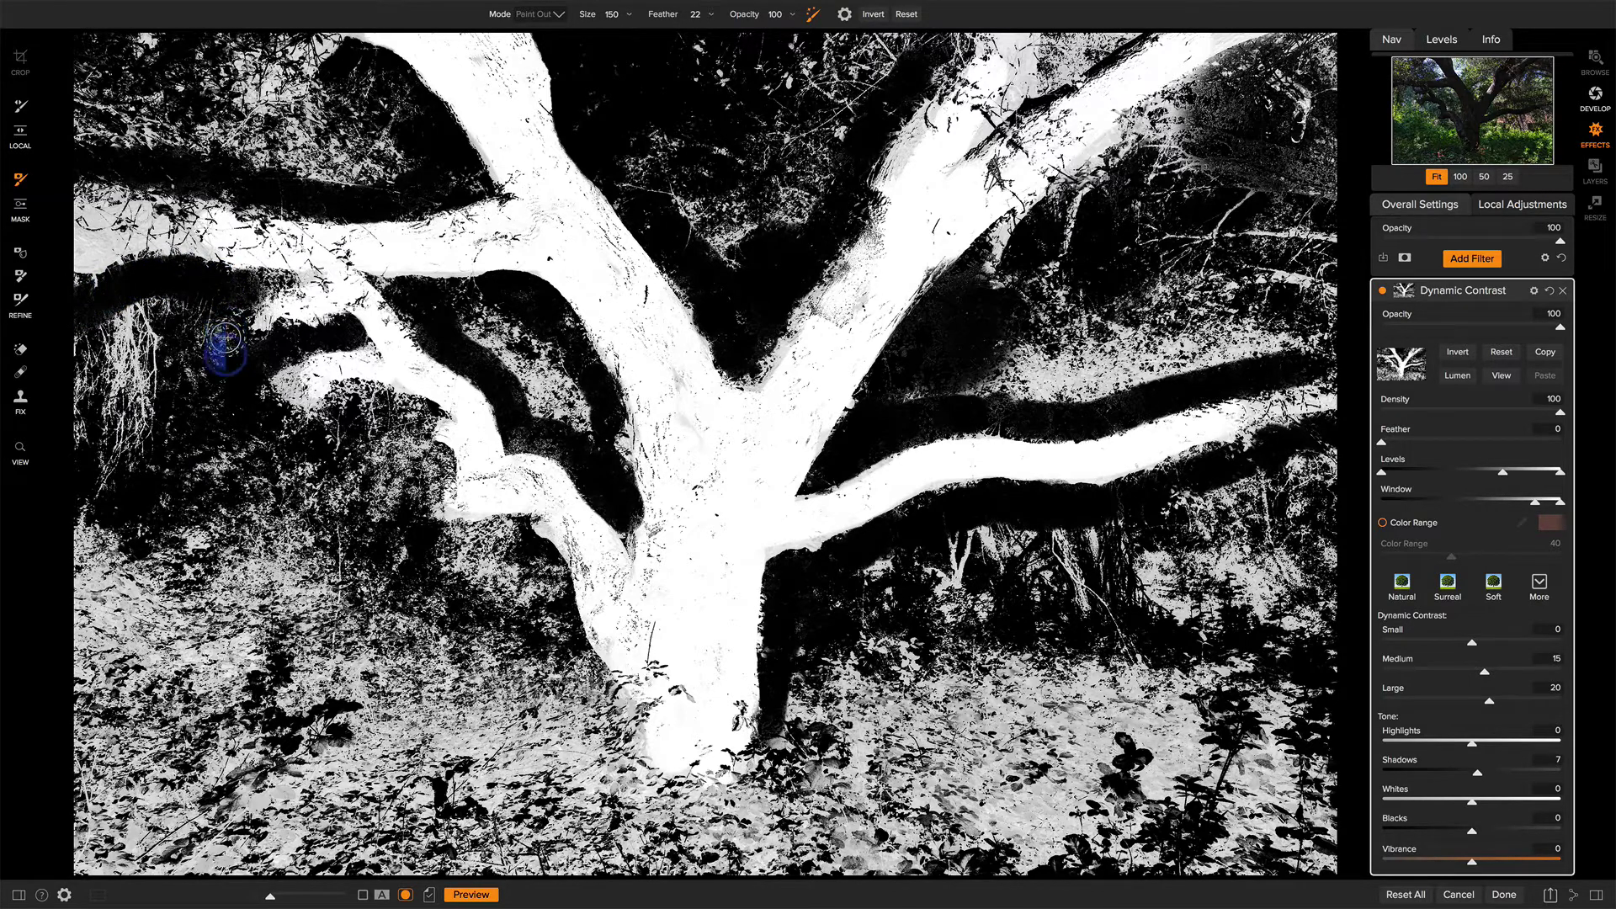
left_click_drag(224, 338, 257, 377)
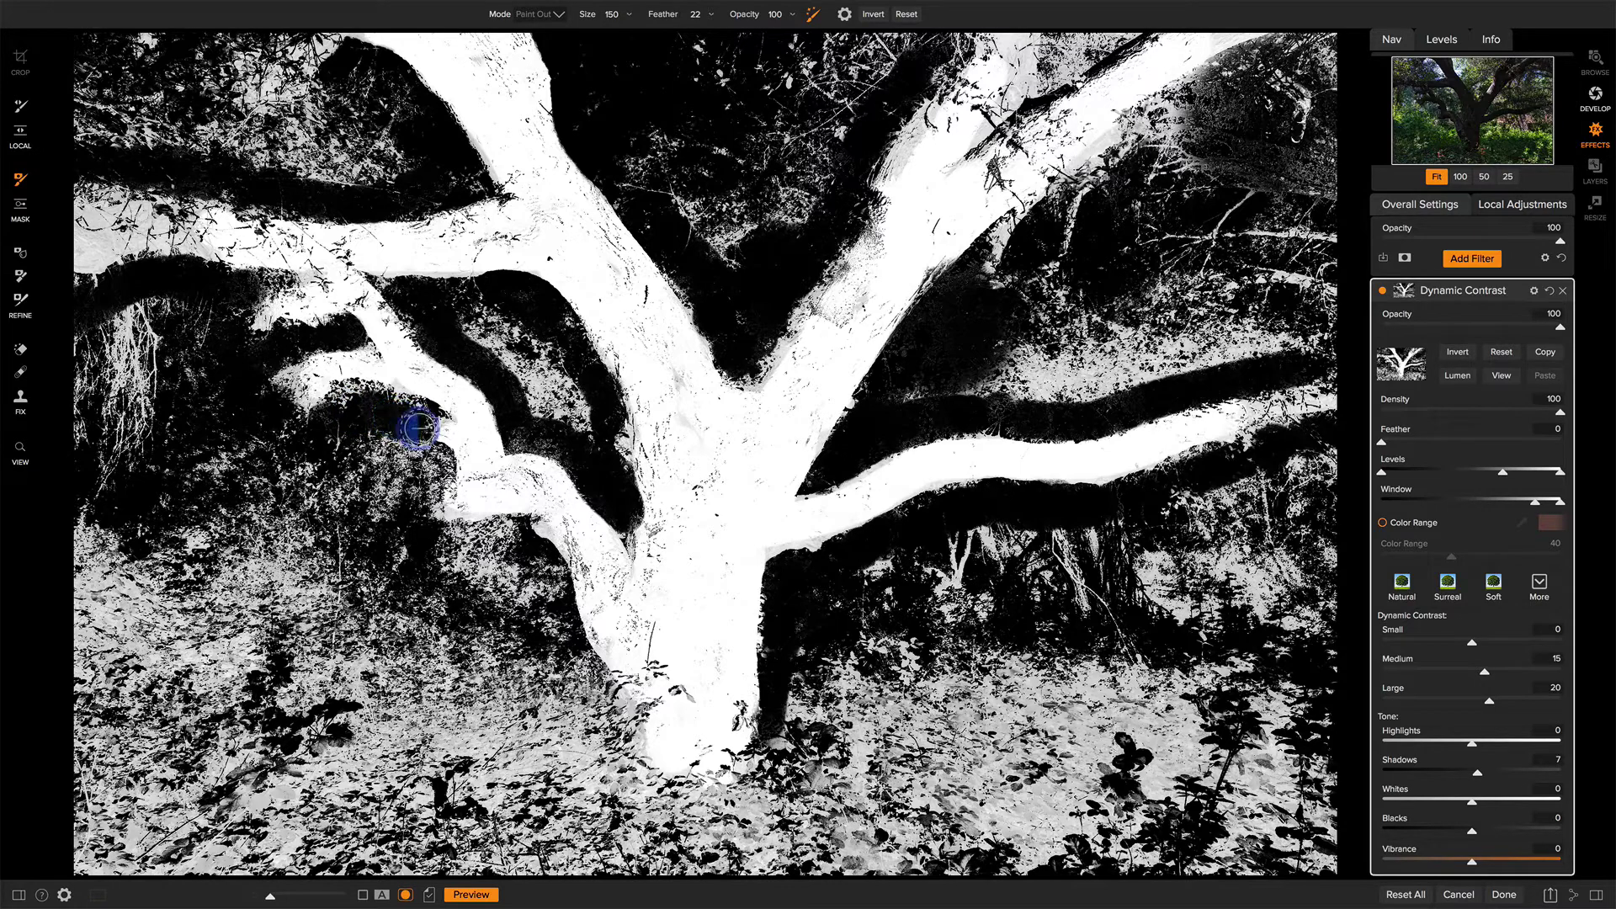
mouse_move(431, 540)
left_mouse_down()
mouse_move(508, 539)
mouse_move(549, 582)
left_mouse_up()
mouse_move(567, 647)
left_mouse_down()
mouse_move(608, 694)
mouse_move(622, 761)
mouse_move(619, 730)
mouse_move(639, 783)
mouse_move(674, 804)
mouse_move(718, 808)
mouse_move(769, 780)
mouse_move(793, 736)
mouse_move(738, 814)
left_mouse_up()
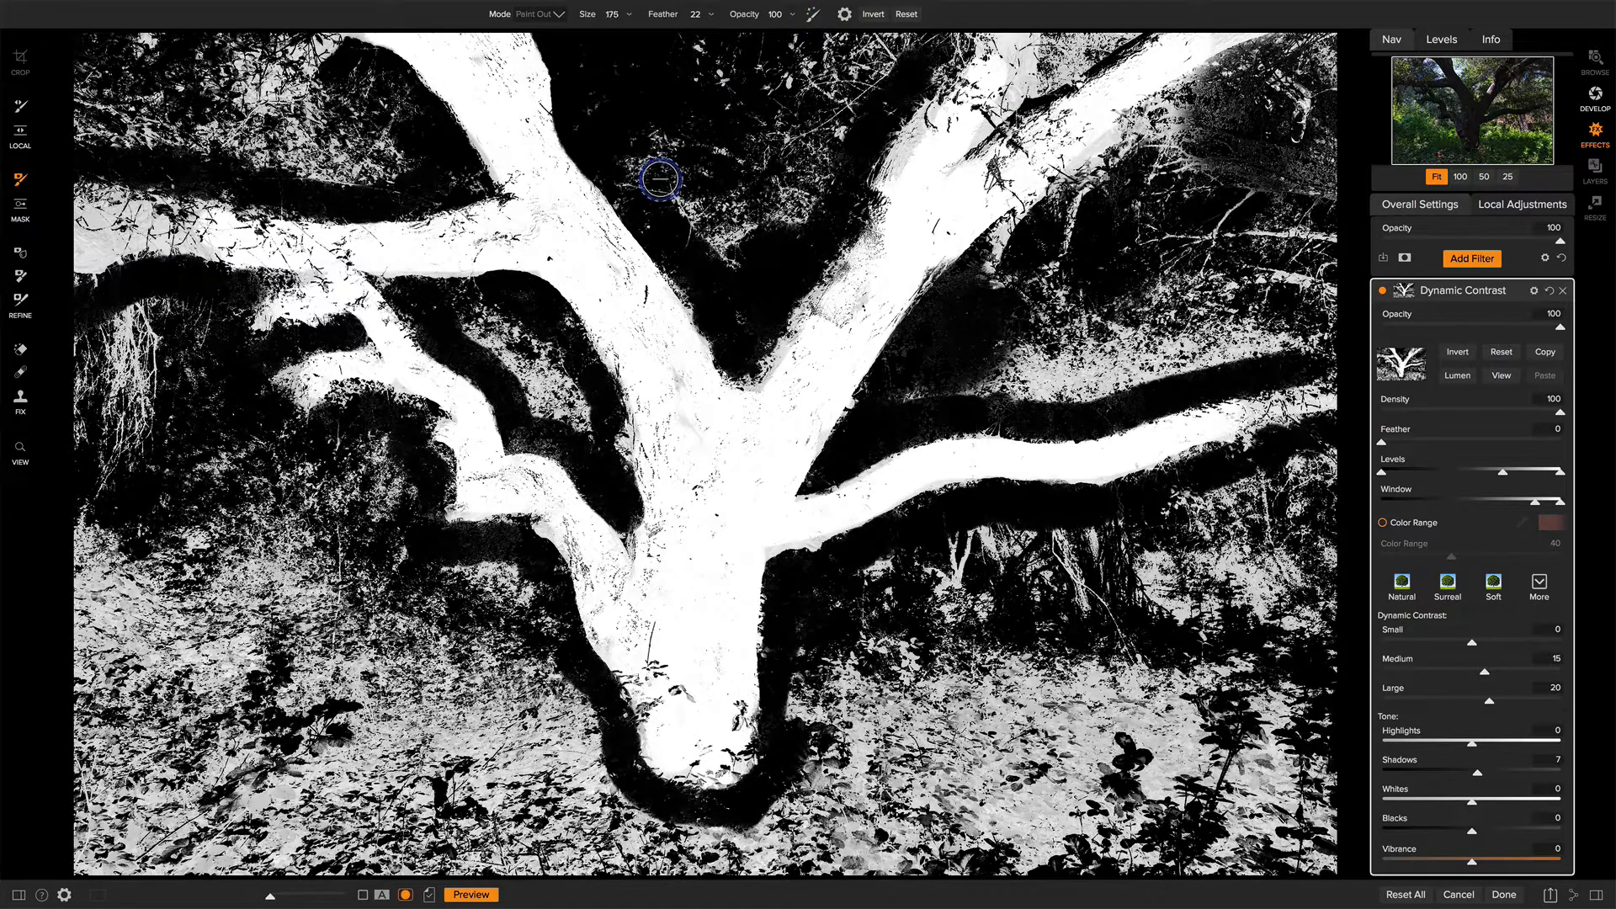
Step: With the Perfect Brush off, paint out the background between the upper limbs, right of the tree and at lower left, enlarging the brush to 800
mouse_move(595, 61)
left_mouse_down()
mouse_move(606, 120)
mouse_move(733, 260)
mouse_move(927, 35)
mouse_move(710, 41)
mouse_move(822, 66)
mouse_move(778, 105)
mouse_move(744, 230)
mouse_move(724, 234)
mouse_move(652, 145)
mouse_move(630, 85)
mouse_move(717, 159)
mouse_move(727, 197)
mouse_move(745, 149)
mouse_move(660, 130)
mouse_move(631, 165)
mouse_move(633, 189)
mouse_move(744, 314)
left_mouse_up()
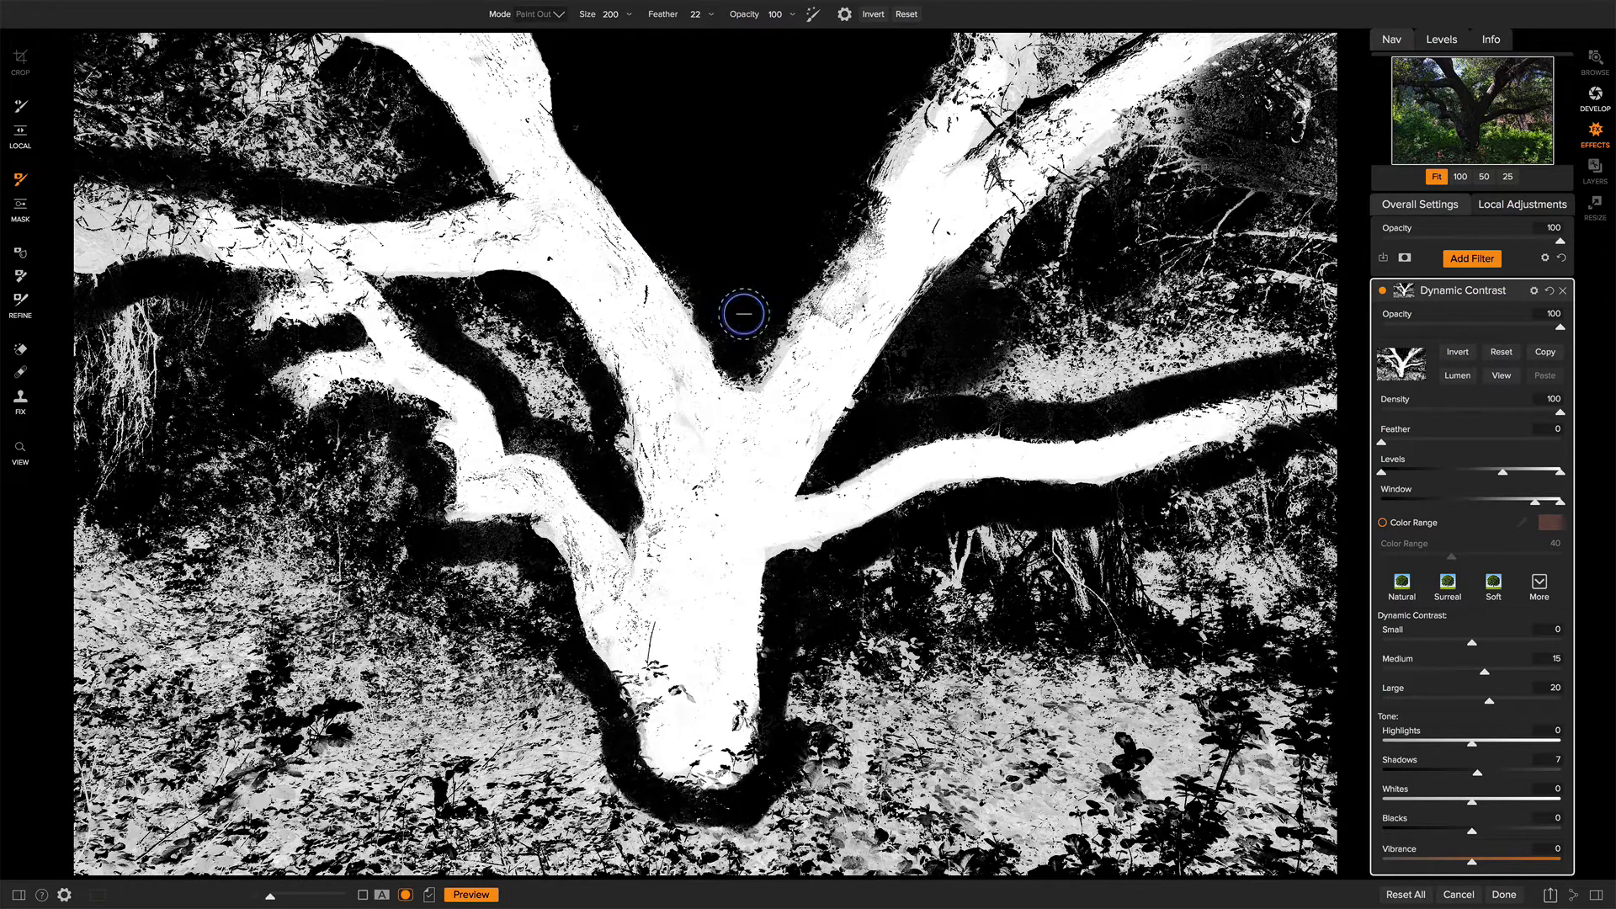
mouse_move(1013, 255)
left_mouse_down()
mouse_move(1273, 76)
mouse_move(1338, 63)
mouse_move(1261, 75)
mouse_move(1277, 64)
mouse_move(1174, 118)
mouse_move(979, 279)
mouse_move(891, 398)
mouse_move(960, 371)
mouse_move(1067, 371)
mouse_move(1312, 293)
mouse_move(1375, 300)
mouse_move(1287, 334)
mouse_move(1313, 232)
mouse_move(1307, 117)
mouse_move(1039, 311)
mouse_move(1254, 228)
mouse_move(1208, 259)
mouse_move(1301, 487)
mouse_move(1327, 495)
mouse_move(1332, 477)
mouse_move(1136, 545)
mouse_move(934, 562)
mouse_move(856, 593)
mouse_move(827, 662)
mouse_move(809, 892)
mouse_move(748, 890)
mouse_move(803, 812)
mouse_move(931, 728)
mouse_move(945, 674)
mouse_move(1280, 603)
mouse_move(1306, 773)
mouse_move(902, 875)
left_mouse_up()
key("bracketright")
key("bracketright")
key("bracketright")
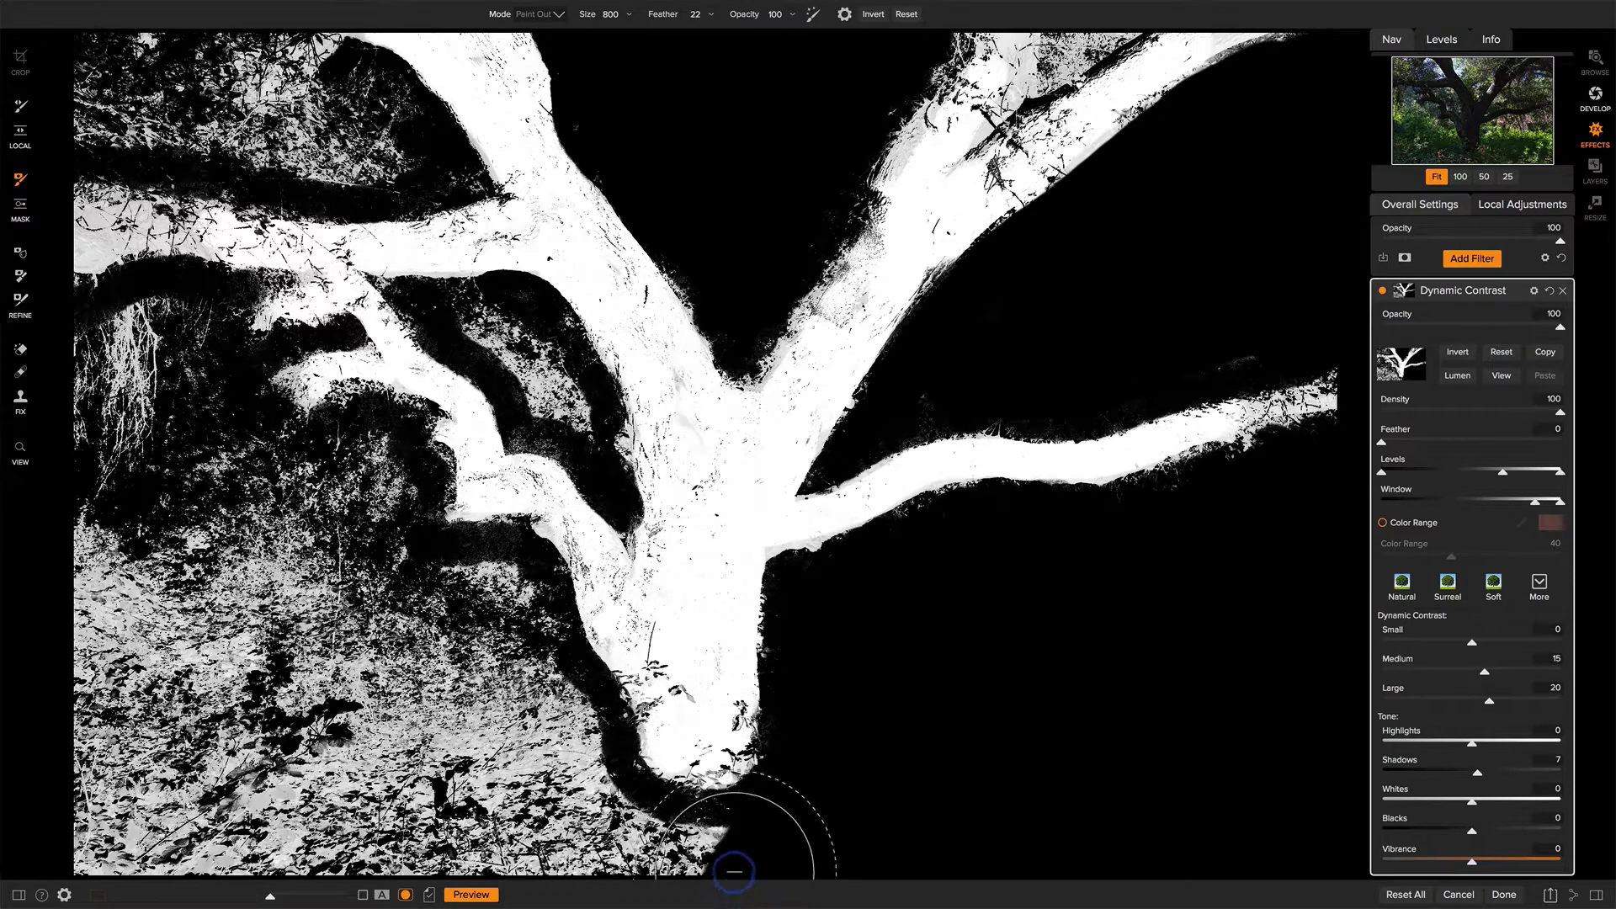
left_click(518, 754)
mouse_move(519, 754)
left_mouse_down()
mouse_move(542, 830)
mouse_move(642, 873)
mouse_move(541, 855)
mouse_move(472, 697)
mouse_move(476, 643)
mouse_move(288, 577)
mouse_move(331, 506)
left_mouse_up()
mouse_move(150, 502)
left_mouse_down()
mouse_move(114, 844)
mouse_move(391, 827)
mouse_move(176, 676)
left_mouse_up()
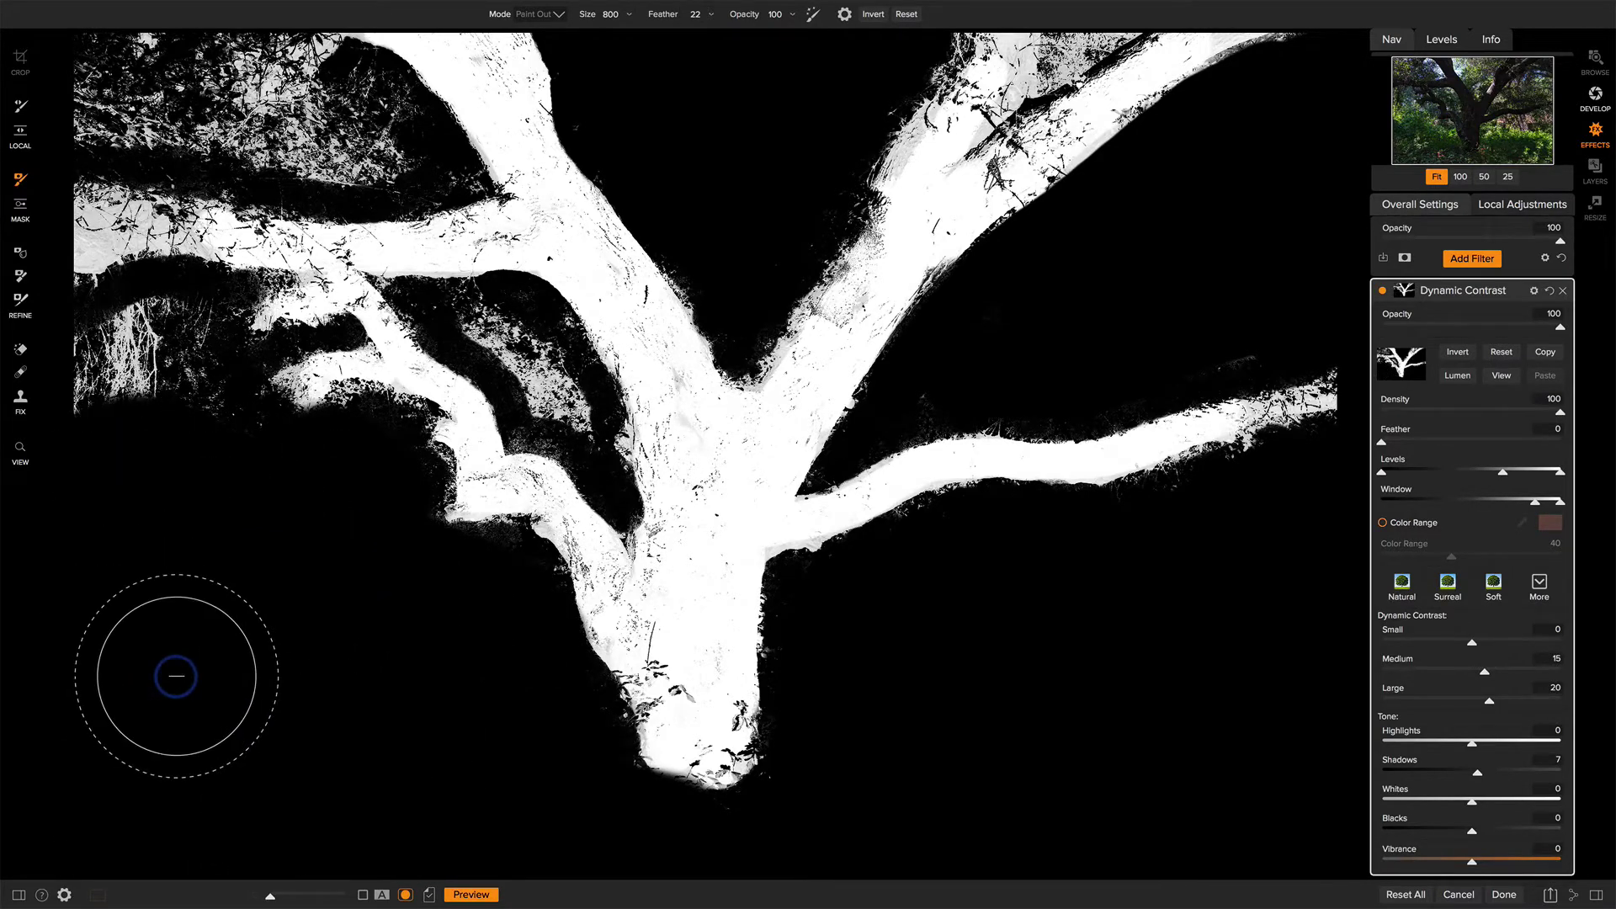
Step: Reduce the brush to 350 and paint out the remaining background below and above the upper left limb
key("bracketleft")
key("bracketleft")
key("bracketleft")
key("bracketleft")
key("bracketleft")
mouse_move(213, 434)
left_mouse_down()
mouse_move(208, 322)
mouse_move(134, 326)
mouse_move(97, 389)
left_mouse_up()
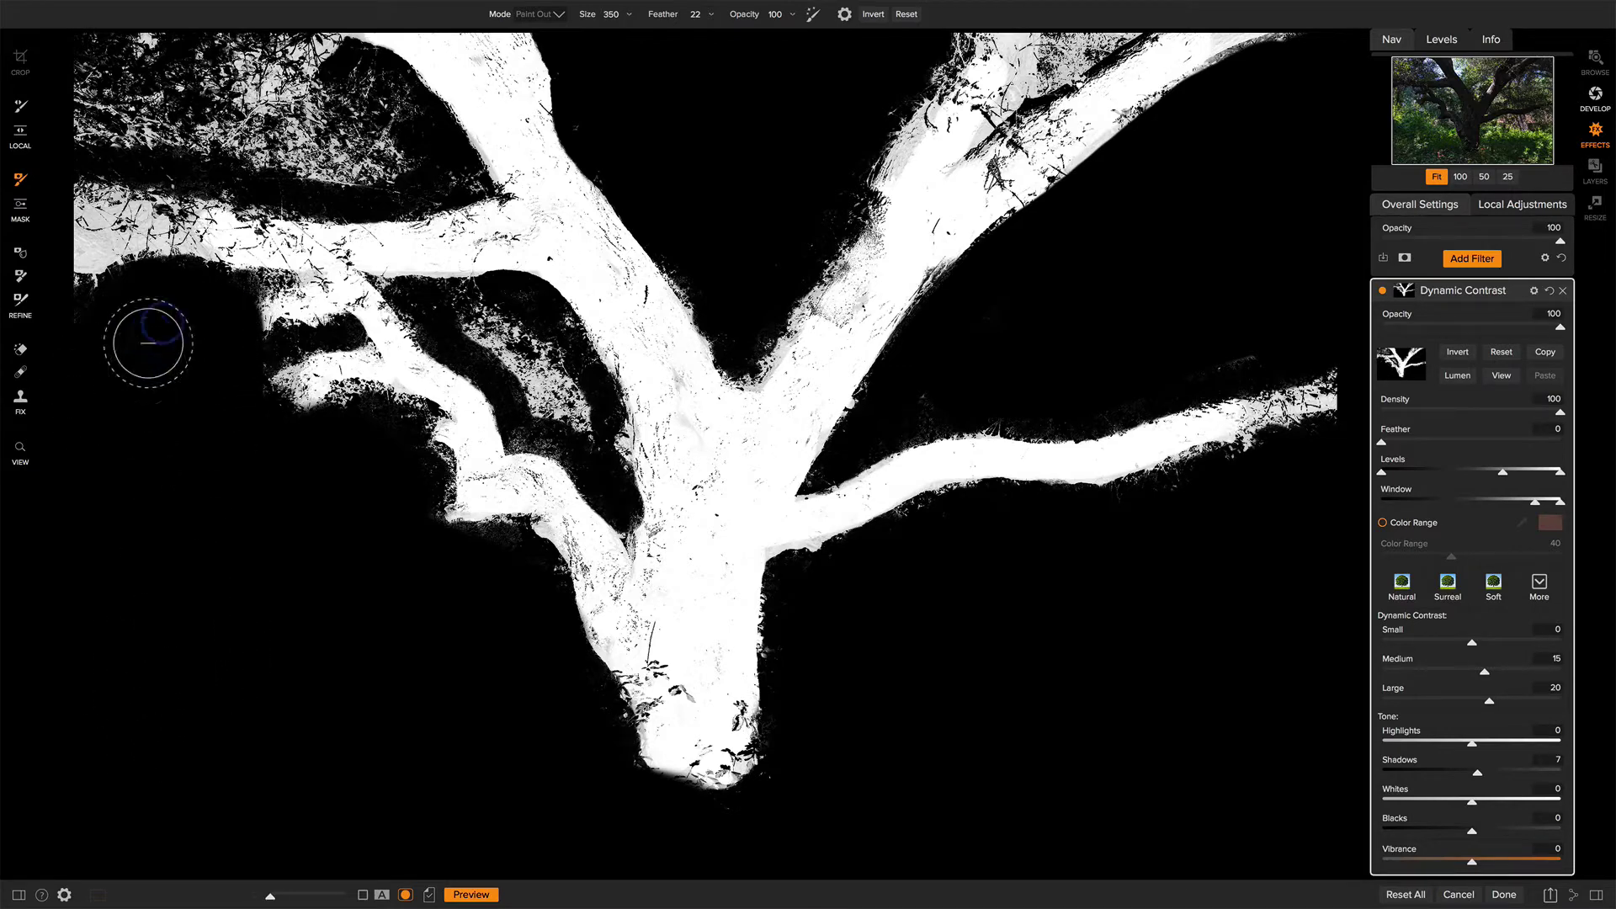
mouse_move(375, 169)
left_mouse_down()
mouse_move(361, 106)
mouse_move(318, 65)
mouse_move(90, 43)
mouse_move(325, 72)
left_mouse_up()
mouse_move(377, 148)
left_mouse_down()
mouse_move(22, 113)
mouse_move(277, 122)
mouse_move(358, 144)
left_mouse_up()
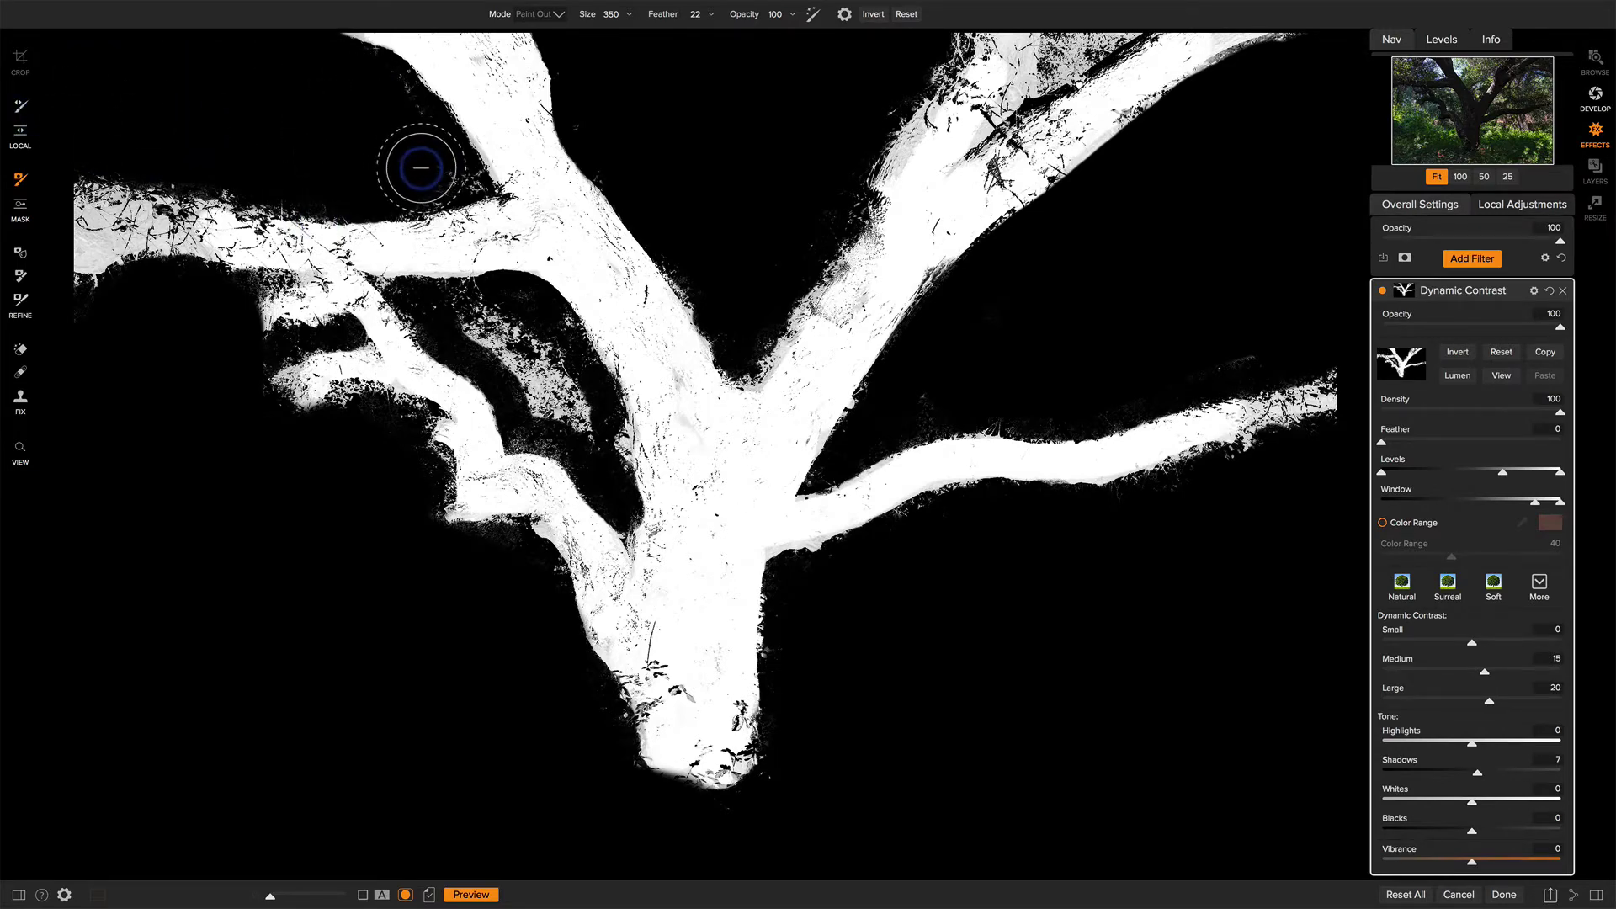
Step: Reduce the brush to 150 and clear the leftover background between the lower left branch and trunk and along the limb edges
key("bracketleft")
key("bracketleft")
key("bracketleft")
key("bracketleft")
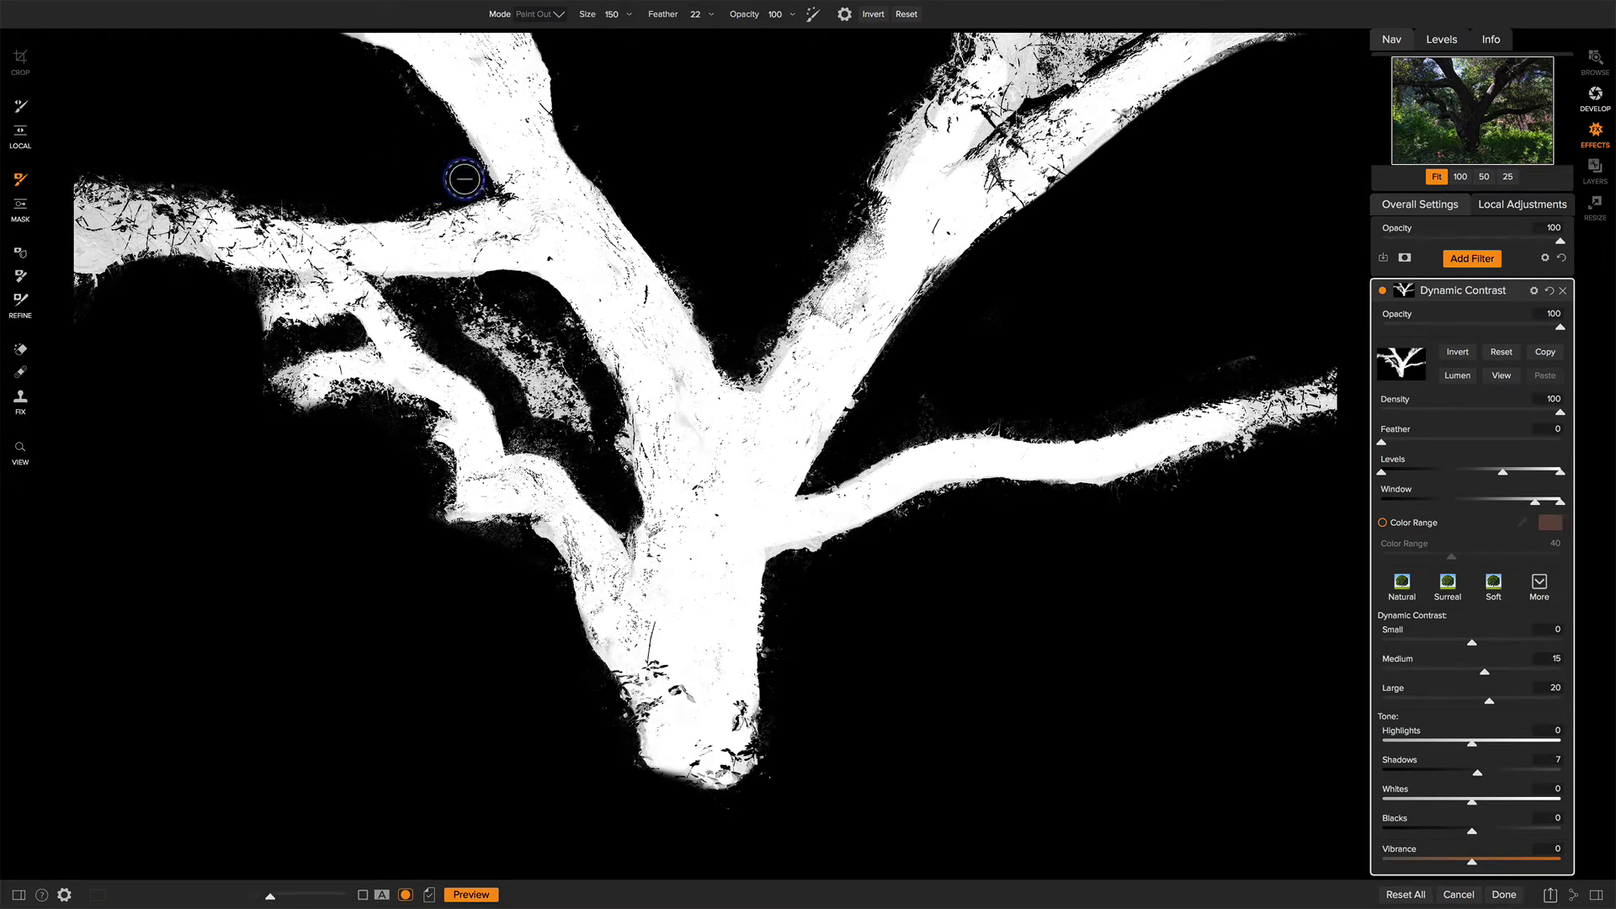
mouse_move(468, 305)
left_mouse_down()
mouse_move(532, 421)
mouse_move(589, 463)
mouse_move(565, 395)
mouse_move(491, 304)
mouse_move(521, 304)
mouse_move(563, 345)
left_mouse_up()
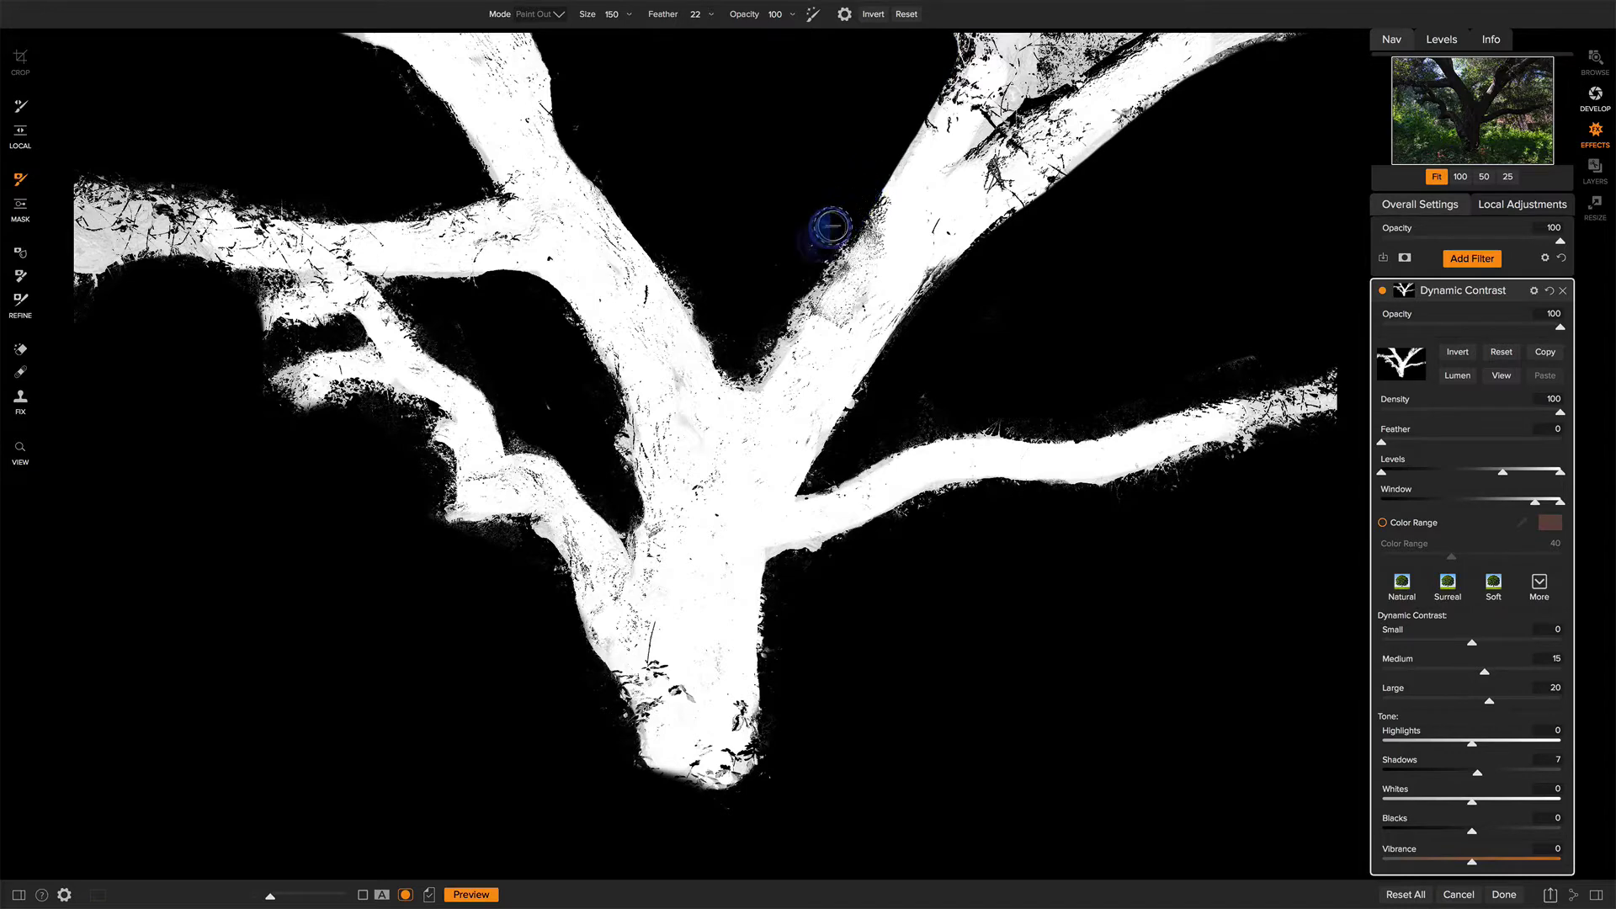
Step: Return to the photo view, compare Dynamic Contrast on and off, and set its Small amount to 9
key("ctrl+m")
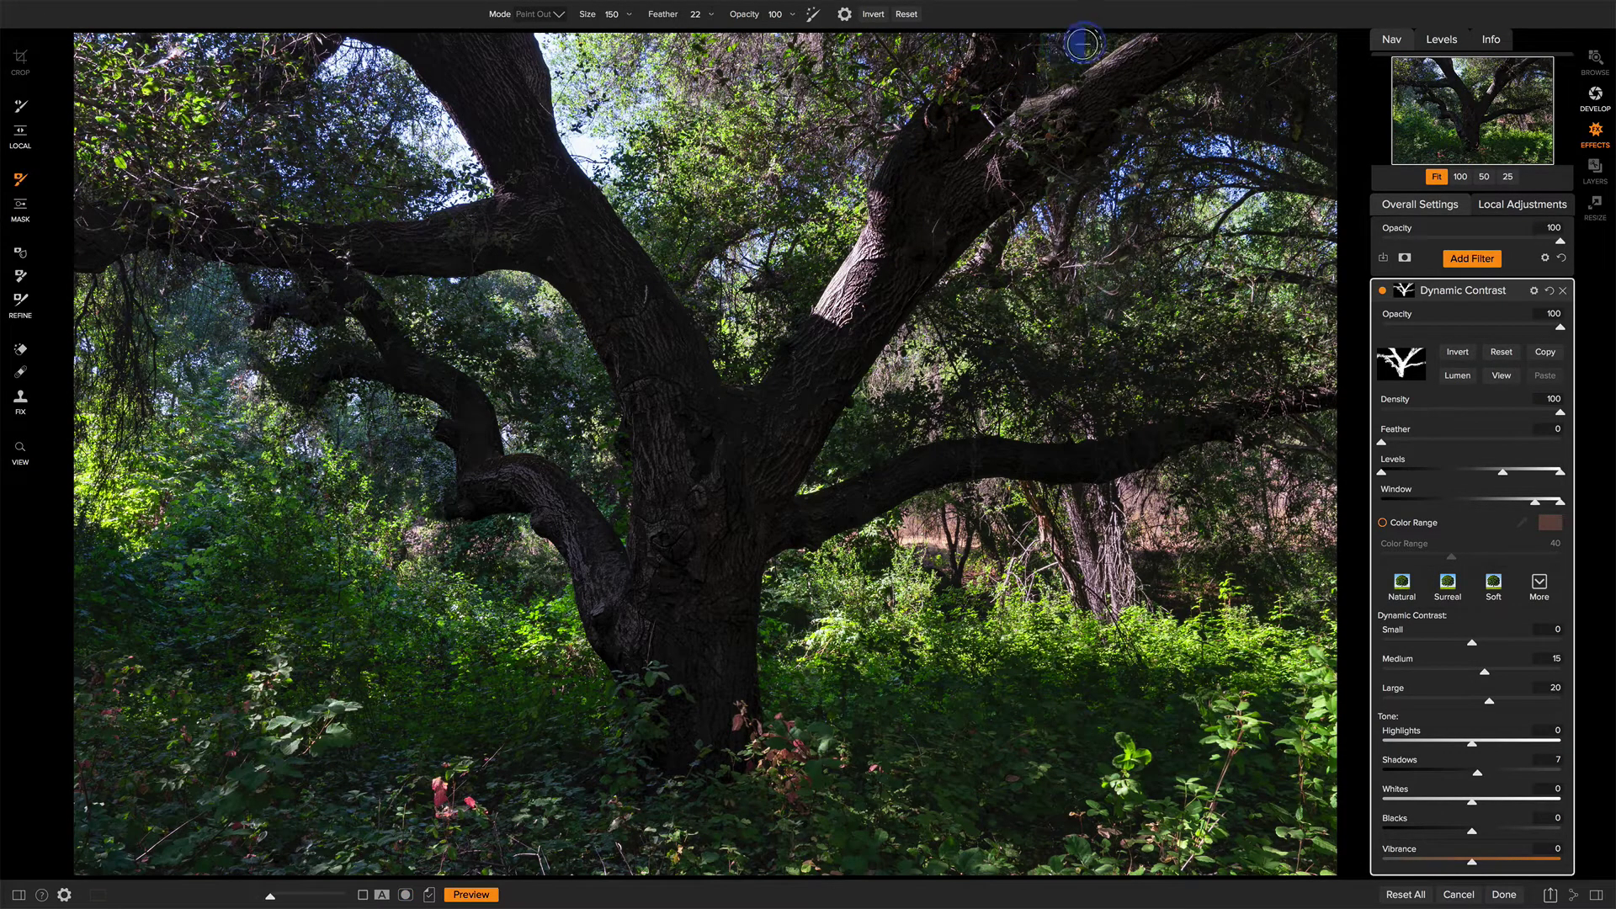
left_click(1382, 292)
left_click(1382, 291)
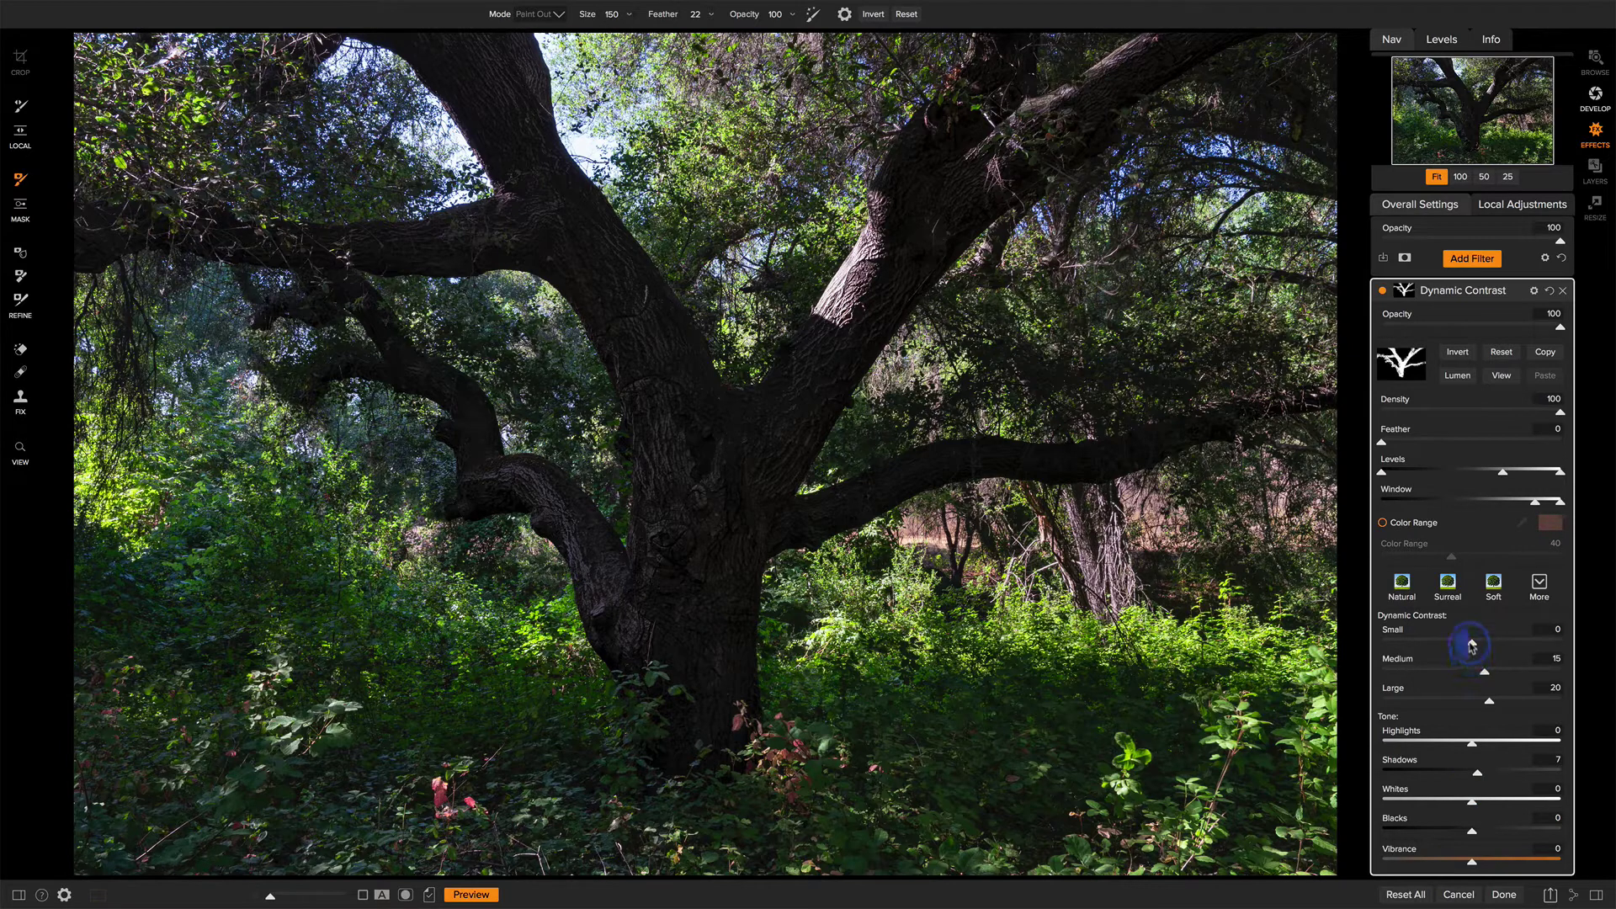
left_click_drag(1473, 645, 1479, 647)
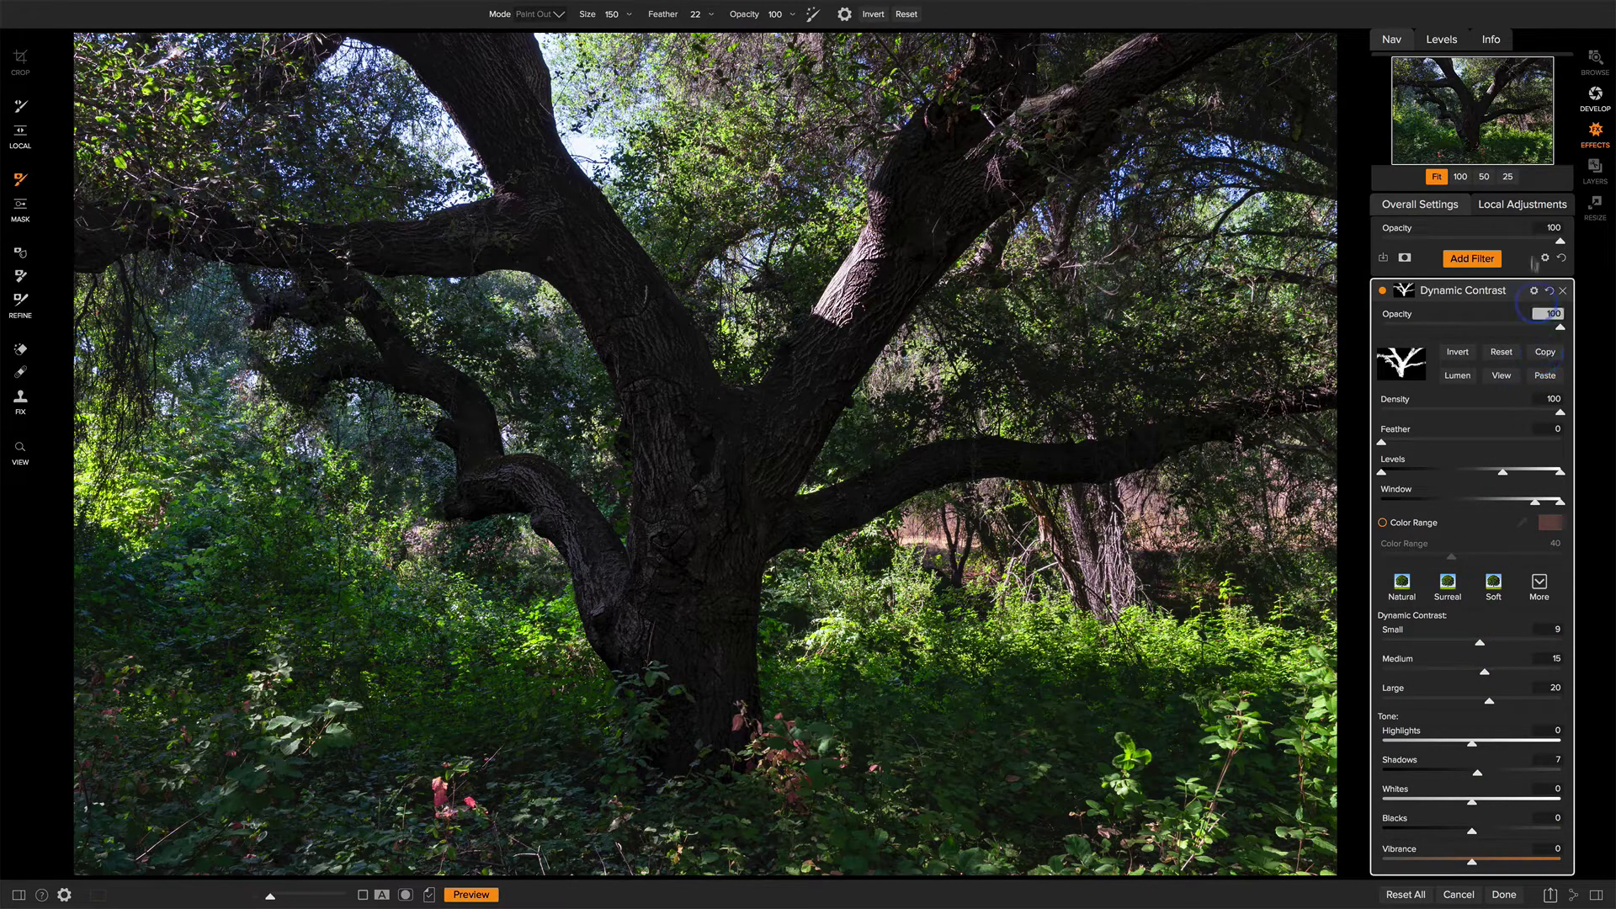
Step: Copy the Dynamic Contrast tree mask onto the local adjustment layer
left_click(1522, 205)
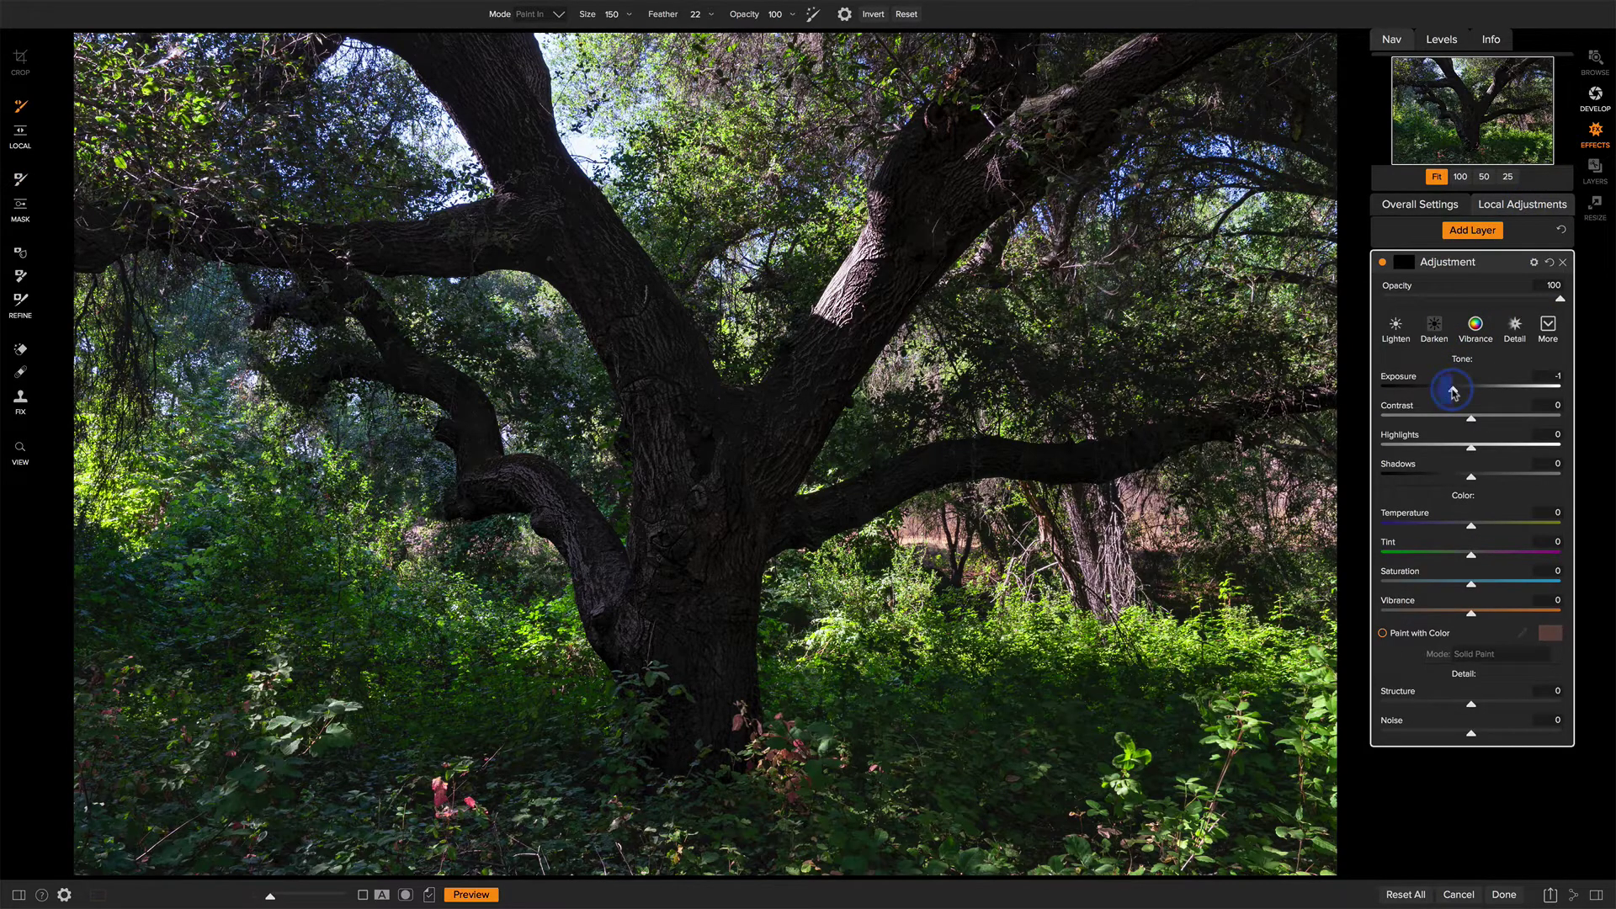
left_click(1404, 263)
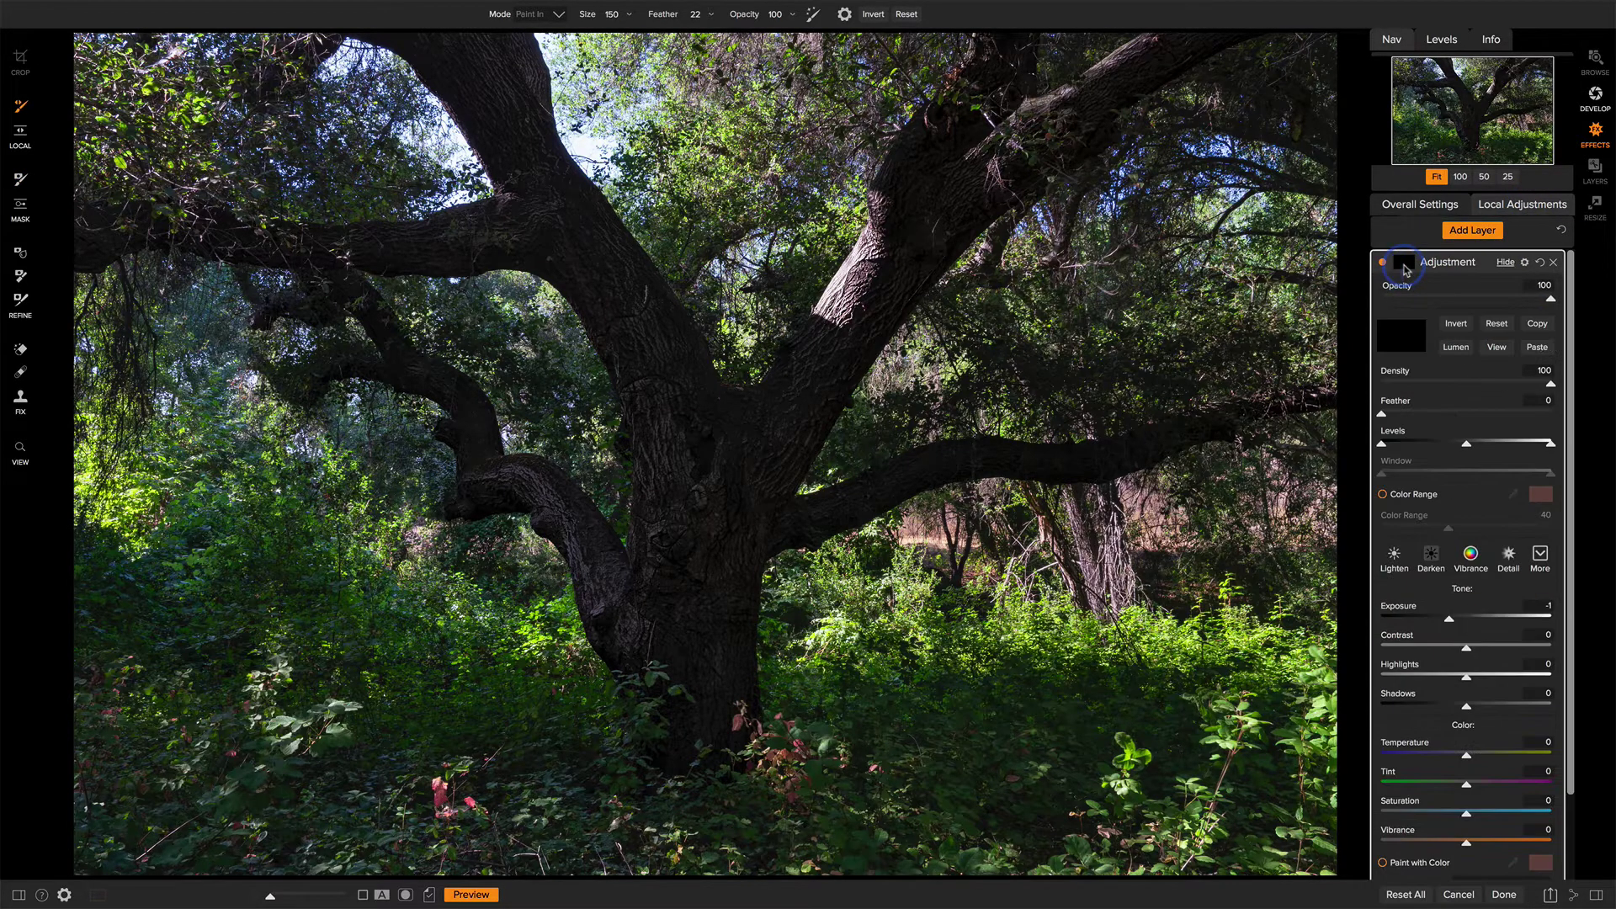
left_click(1537, 347)
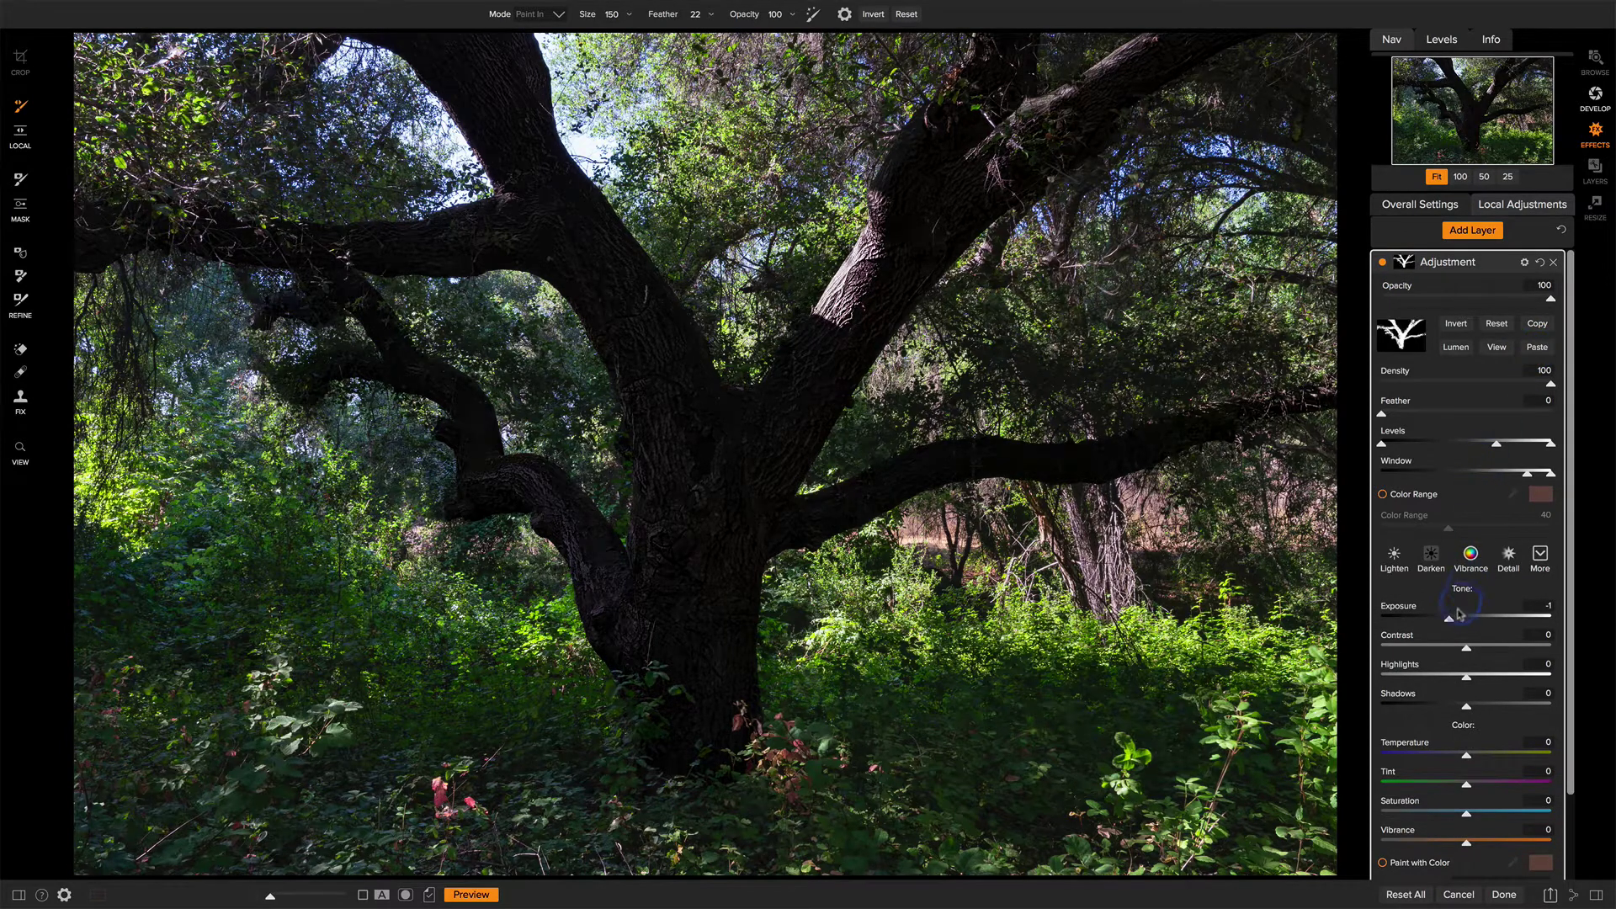
Step: Set the local adjustment's Exposure to 0.25 and Shadows to 12, and compare the tree with the layer on and off
left_click_drag(1448, 619, 1479, 621)
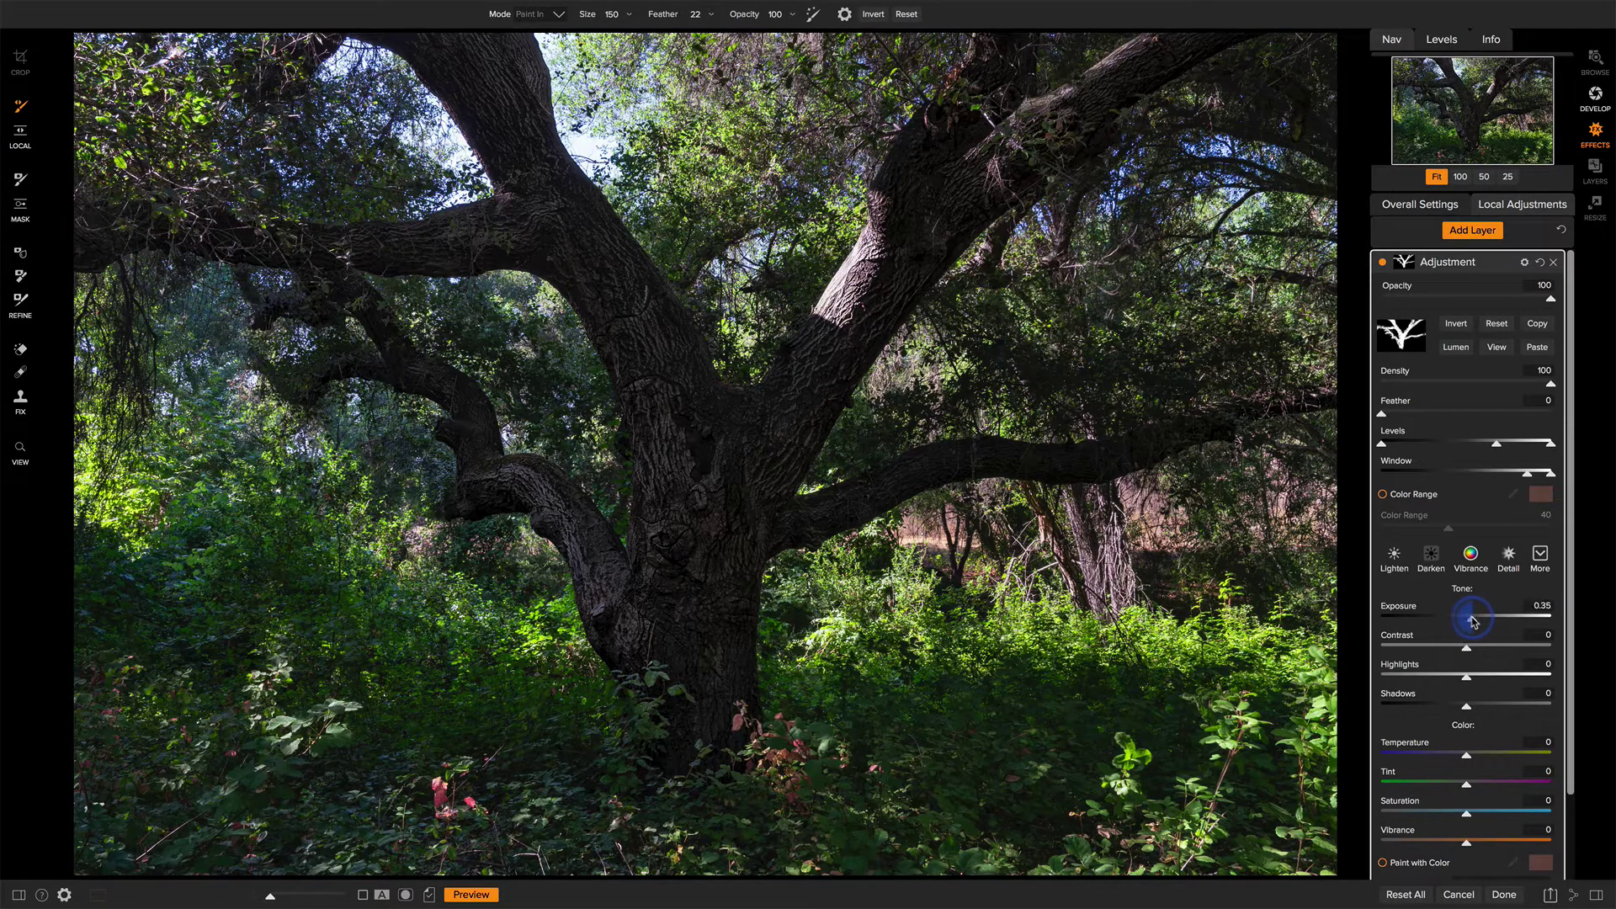
left_click_drag(1471, 621, 1471, 621)
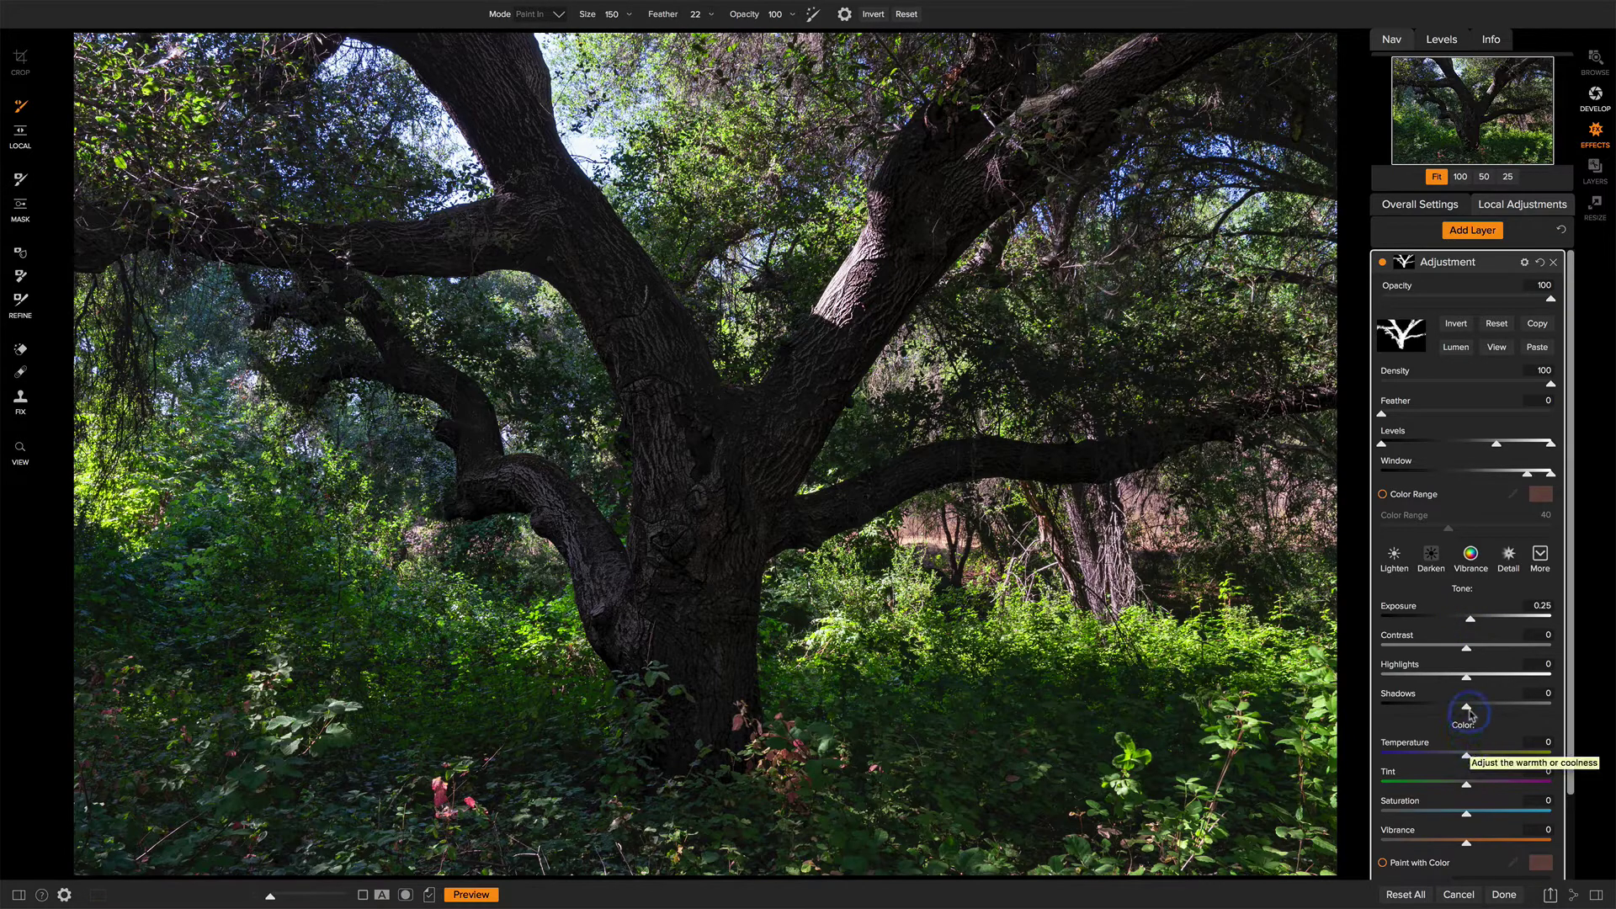
left_click_drag(1468, 707, 1476, 711)
left_click(1382, 264)
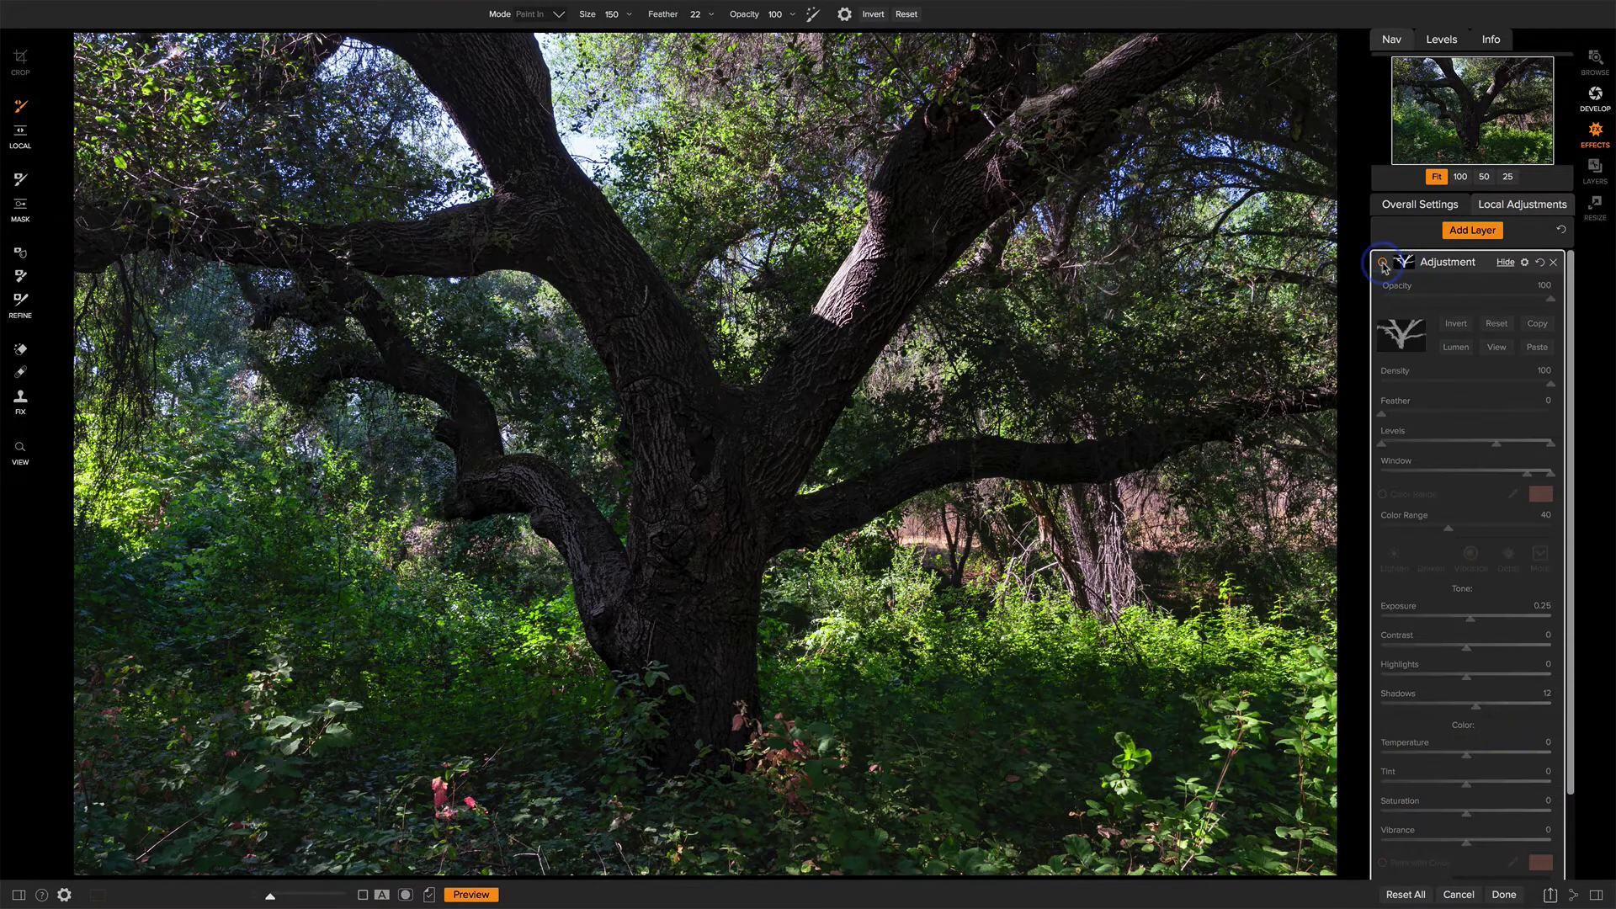
left_click(1382, 264)
left_click(1382, 264)
left_click(1382, 263)
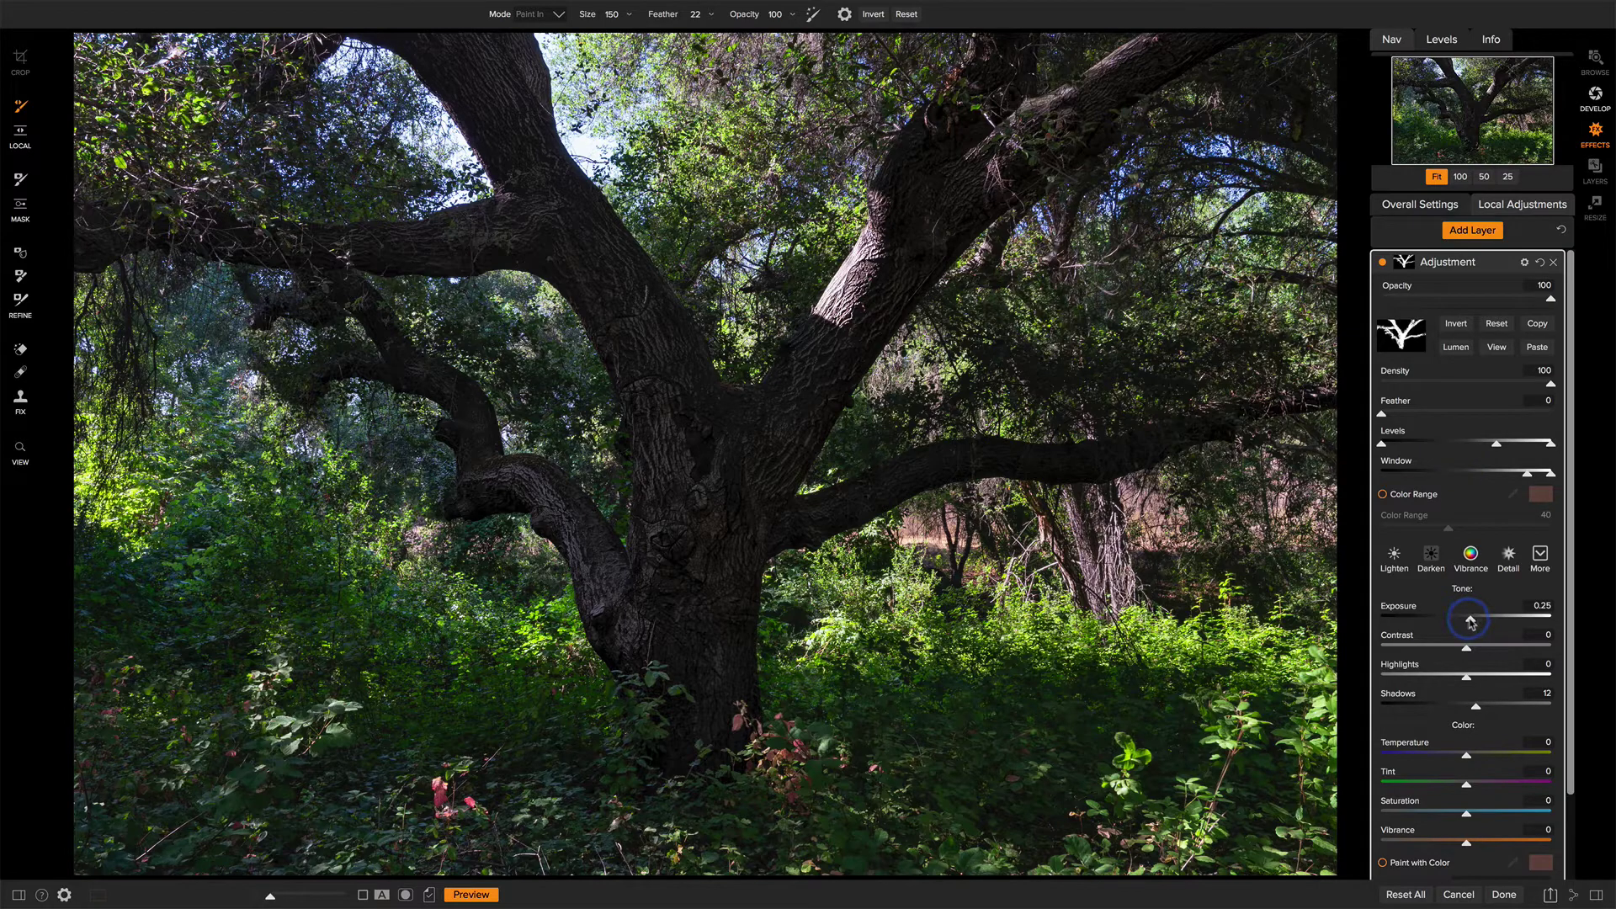
Step: Lower the local adjustment's Exposure to 0.1 and compare the result with the layer and the overall preview switched off
left_click_drag(1469, 619, 1469, 618)
left_click(1382, 262)
left_click(1382, 264)
key("p")
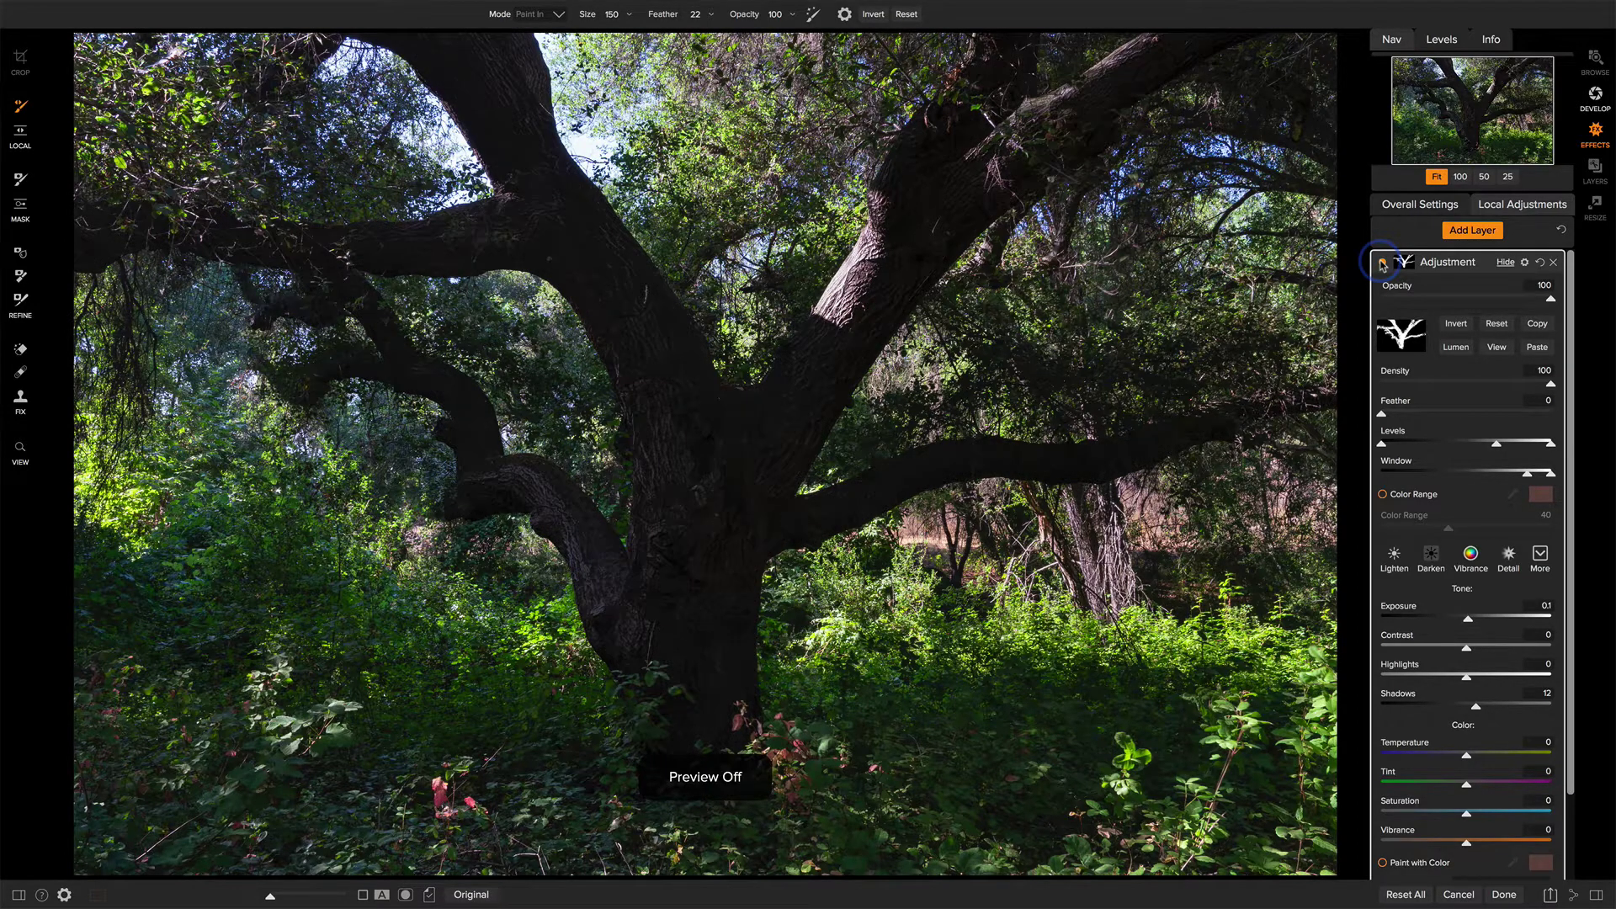
Step: Turn the overall preview back on and add a Glow filter in the overall settings
key("p")
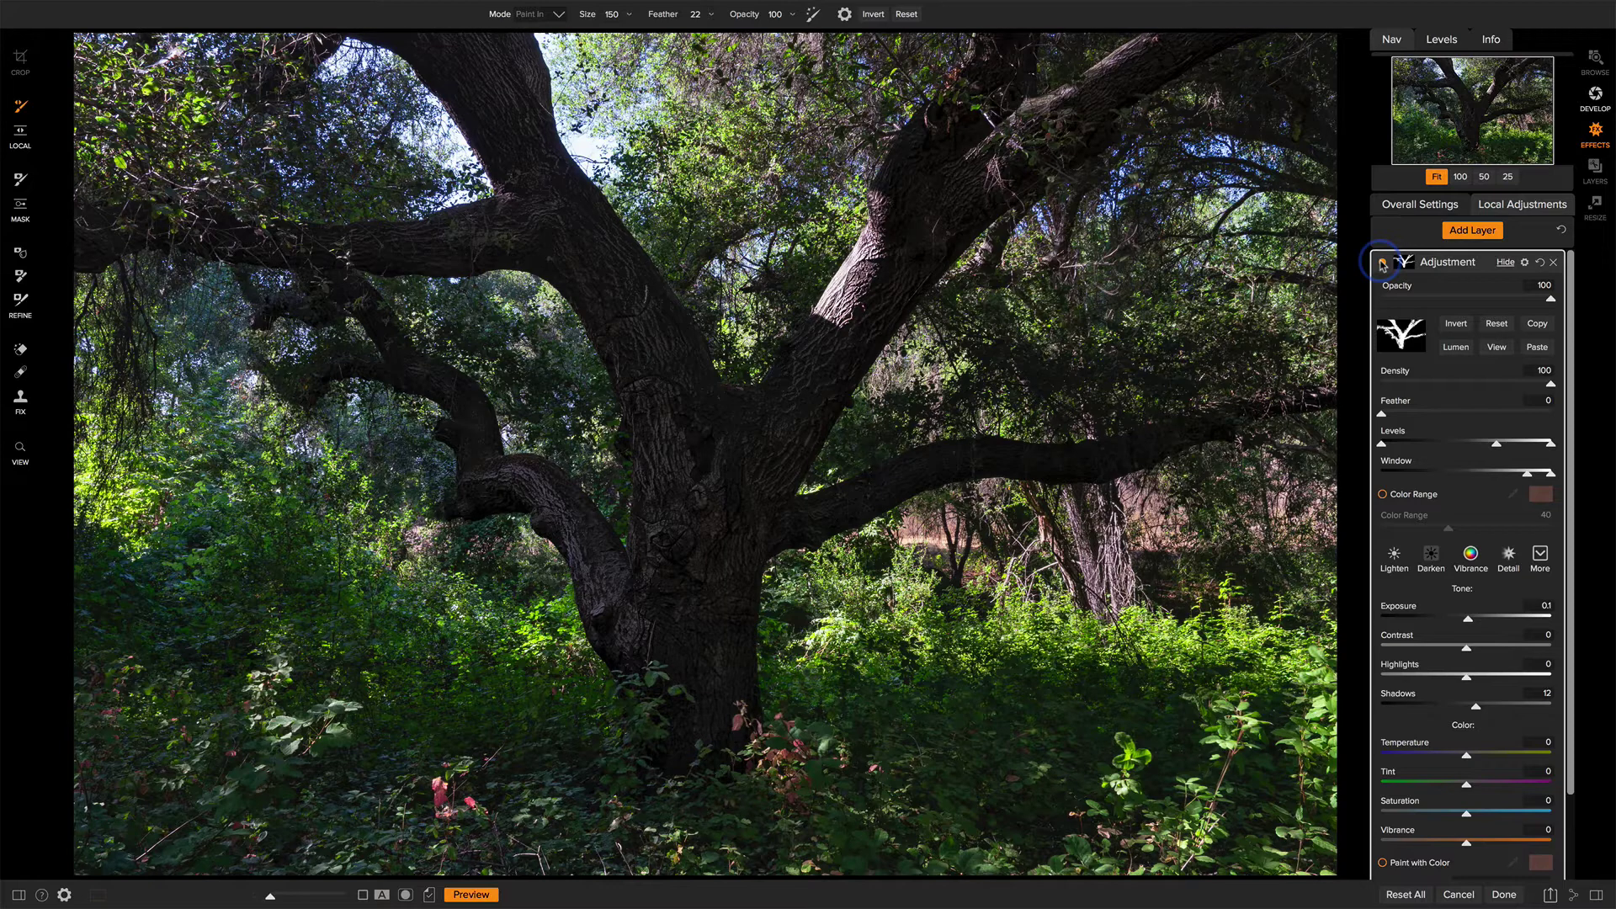
left_click(1423, 207)
left_click(1459, 259)
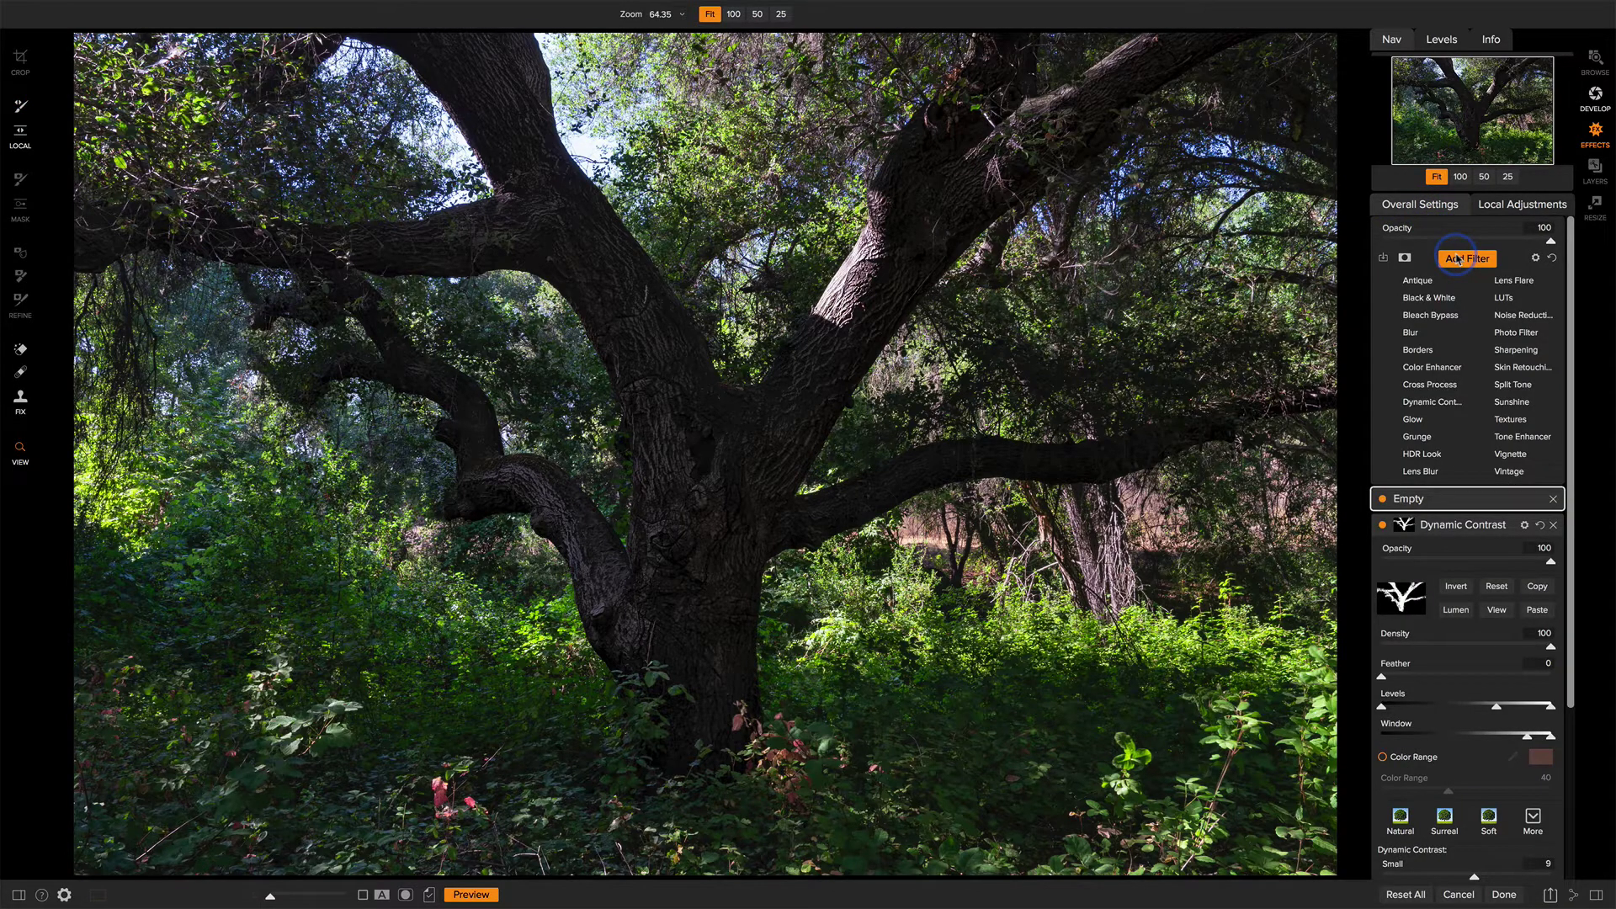
left_click(1415, 420)
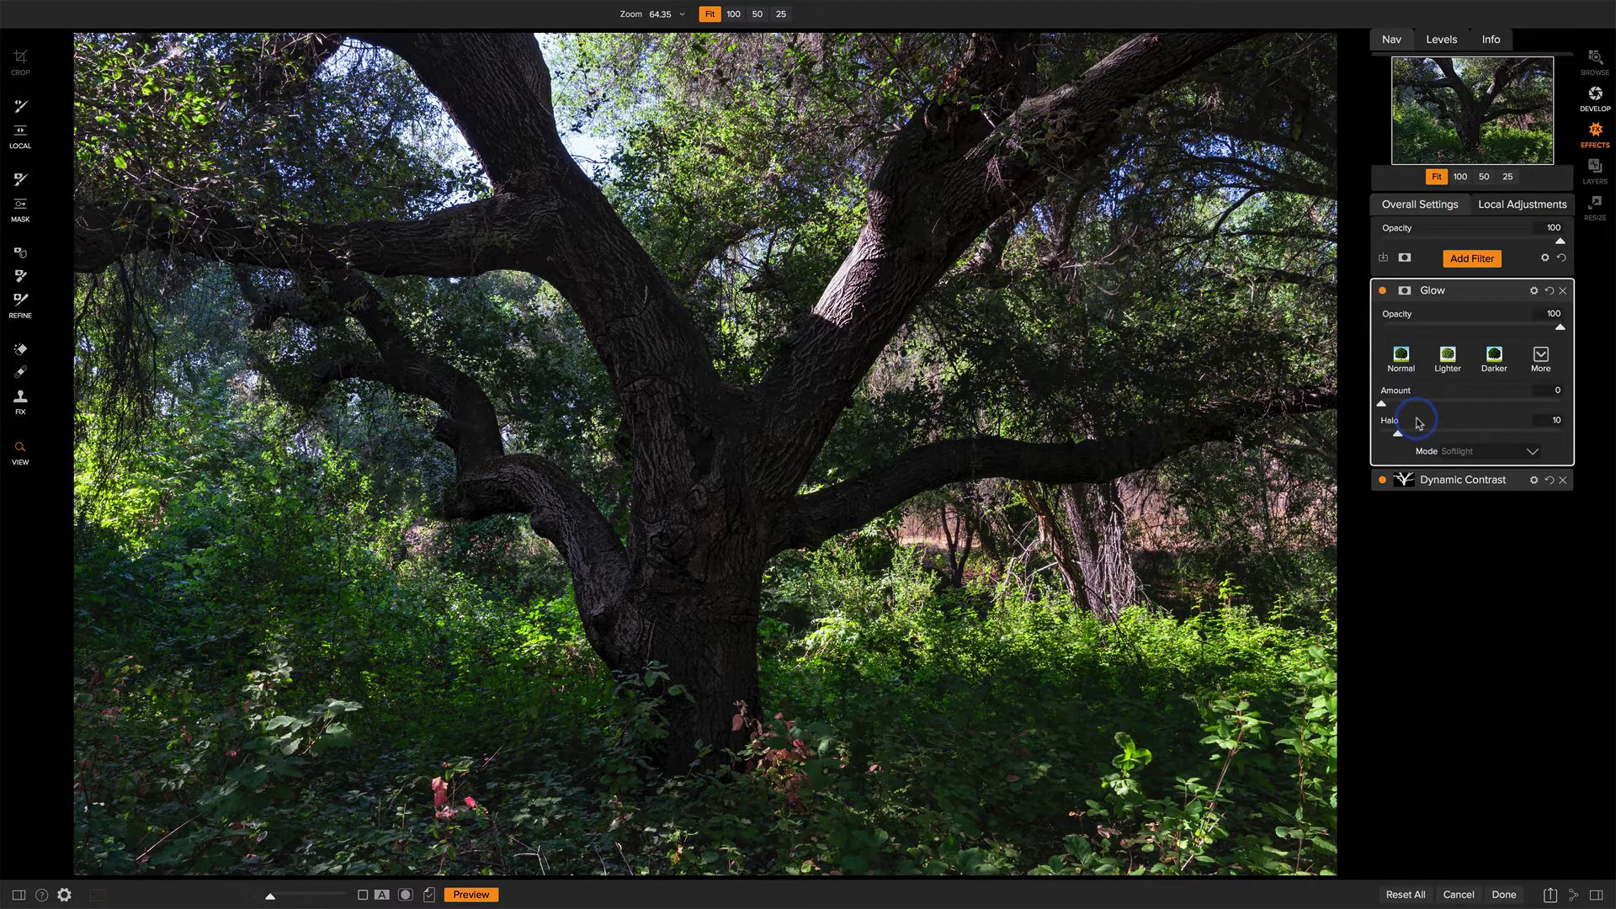
Step: Try Glow styles such as Orton Clean and Orton Hears a Who, and apply the Deep Forest style
left_click(1531, 312)
left_click(1541, 354)
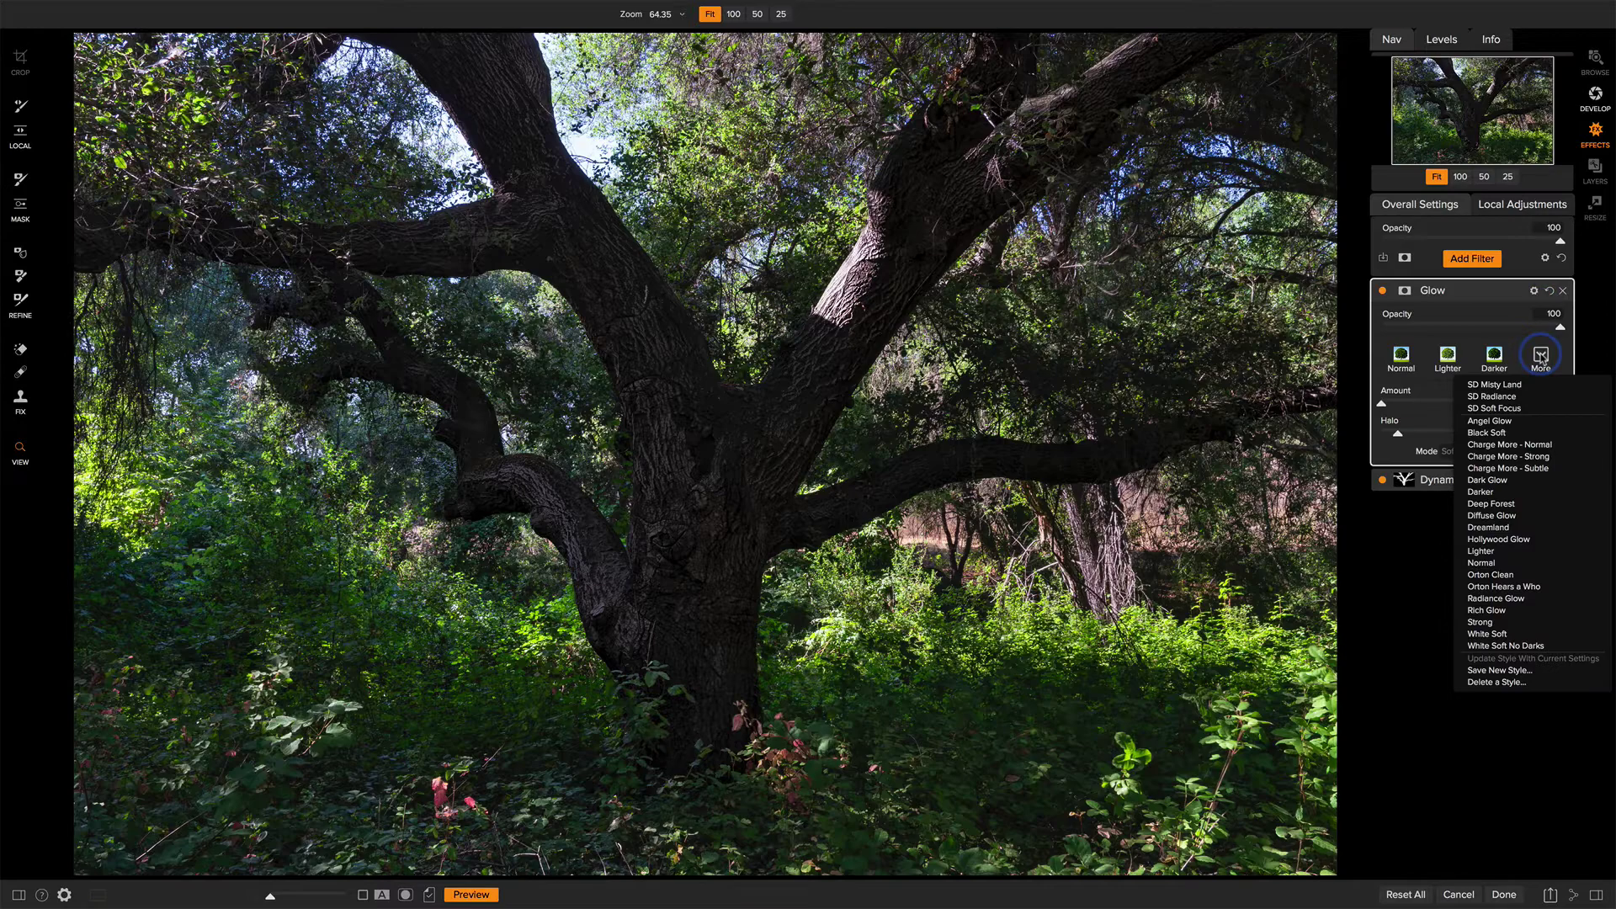
left_click(1503, 503)
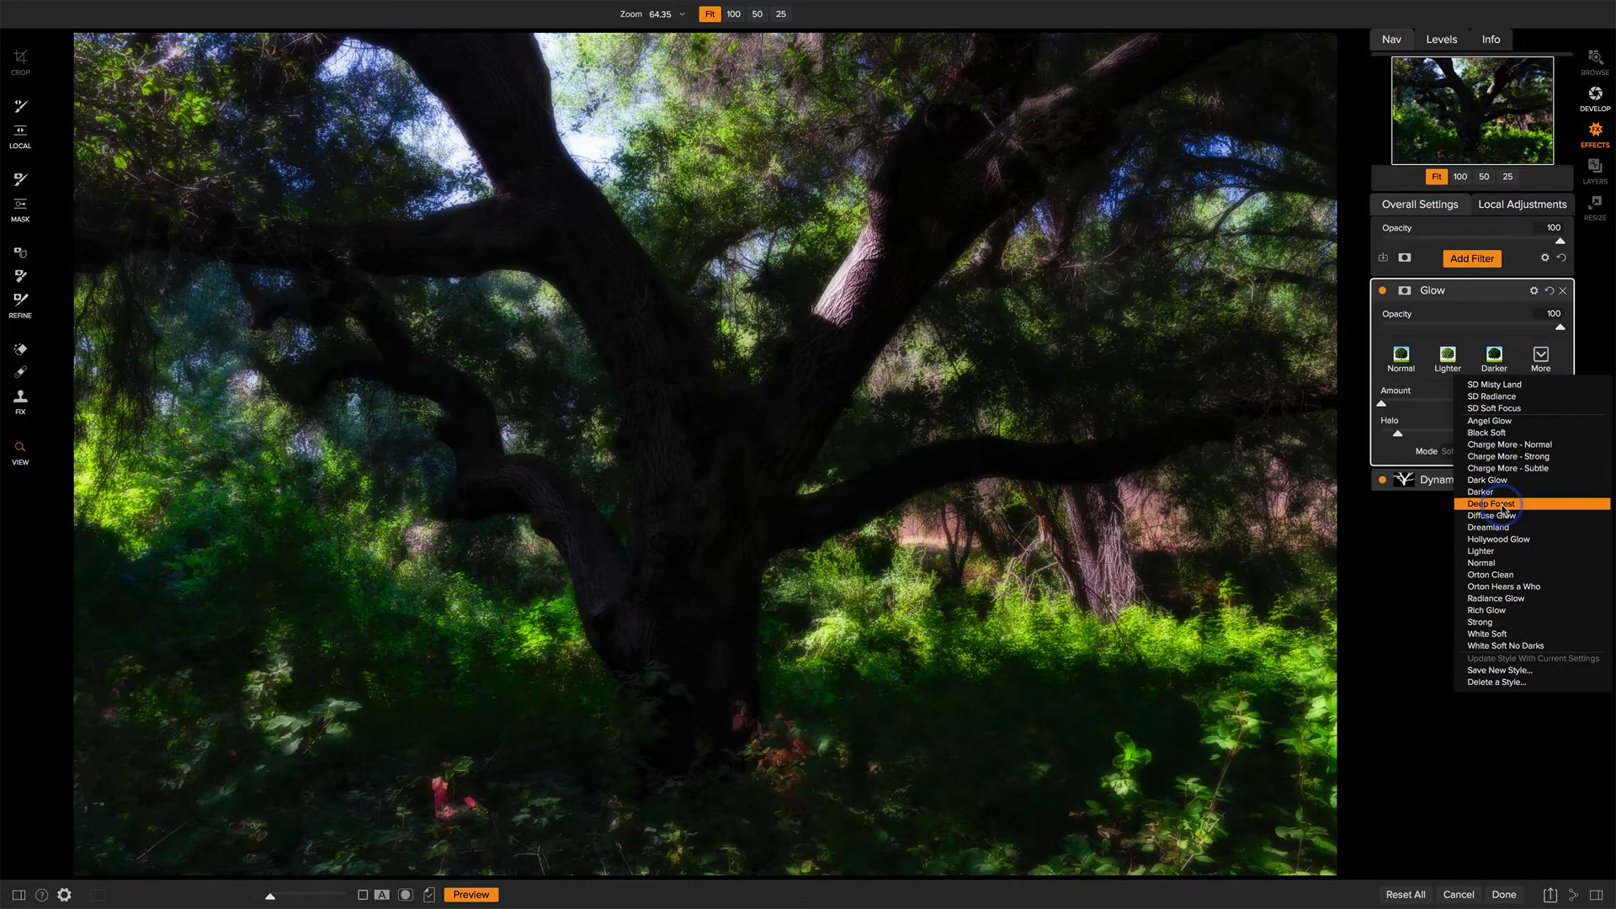
left_click(1502, 575)
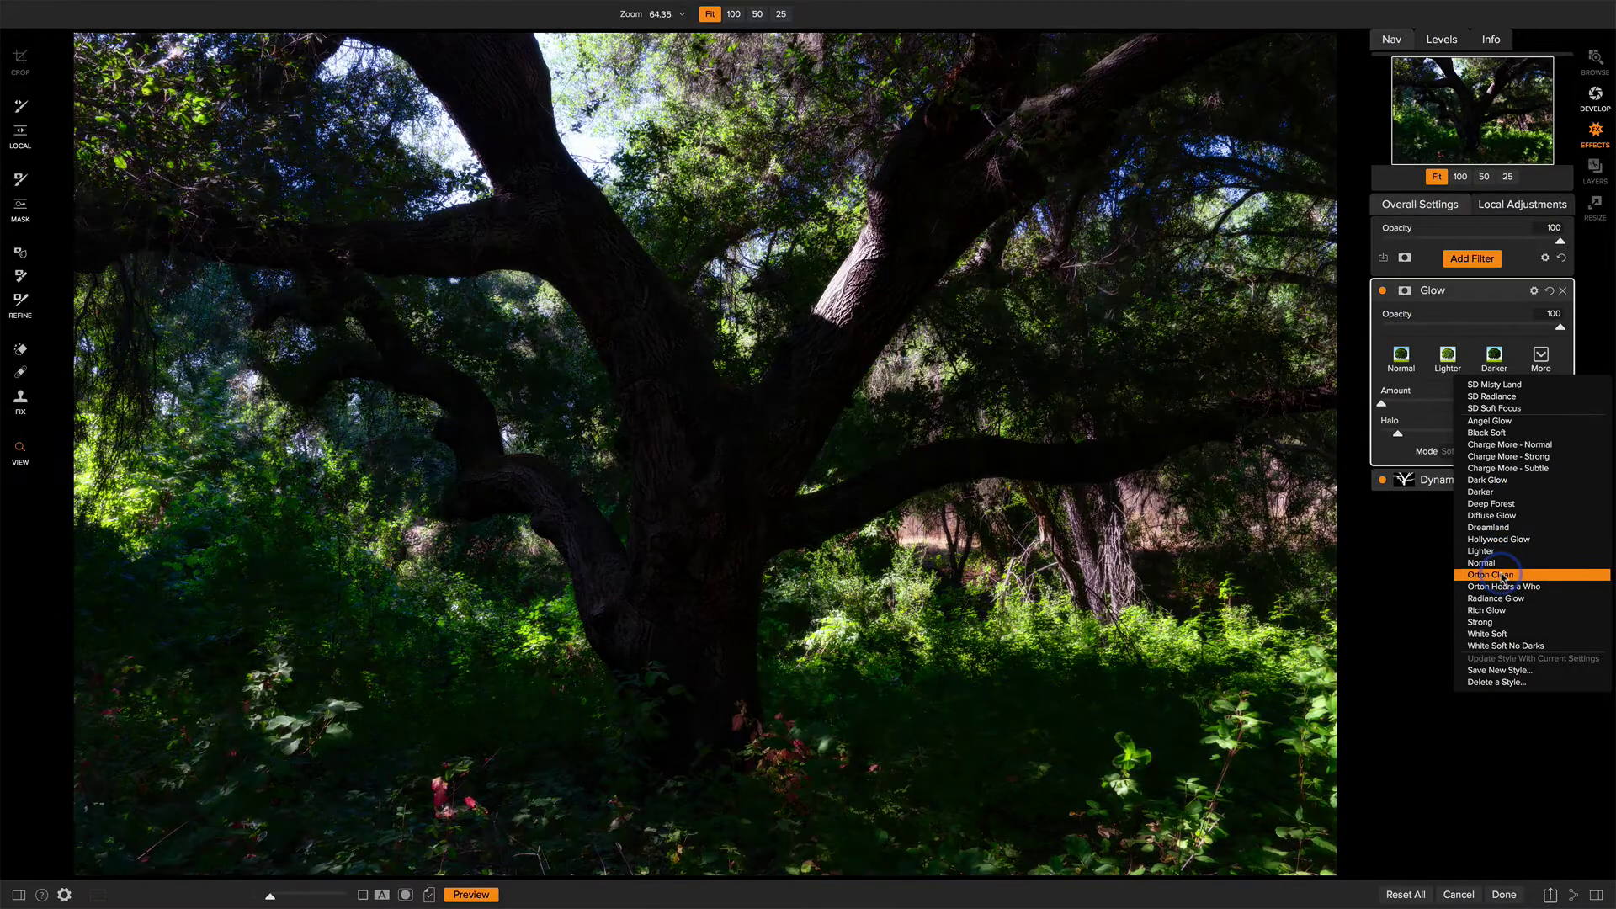
left_click(1503, 587)
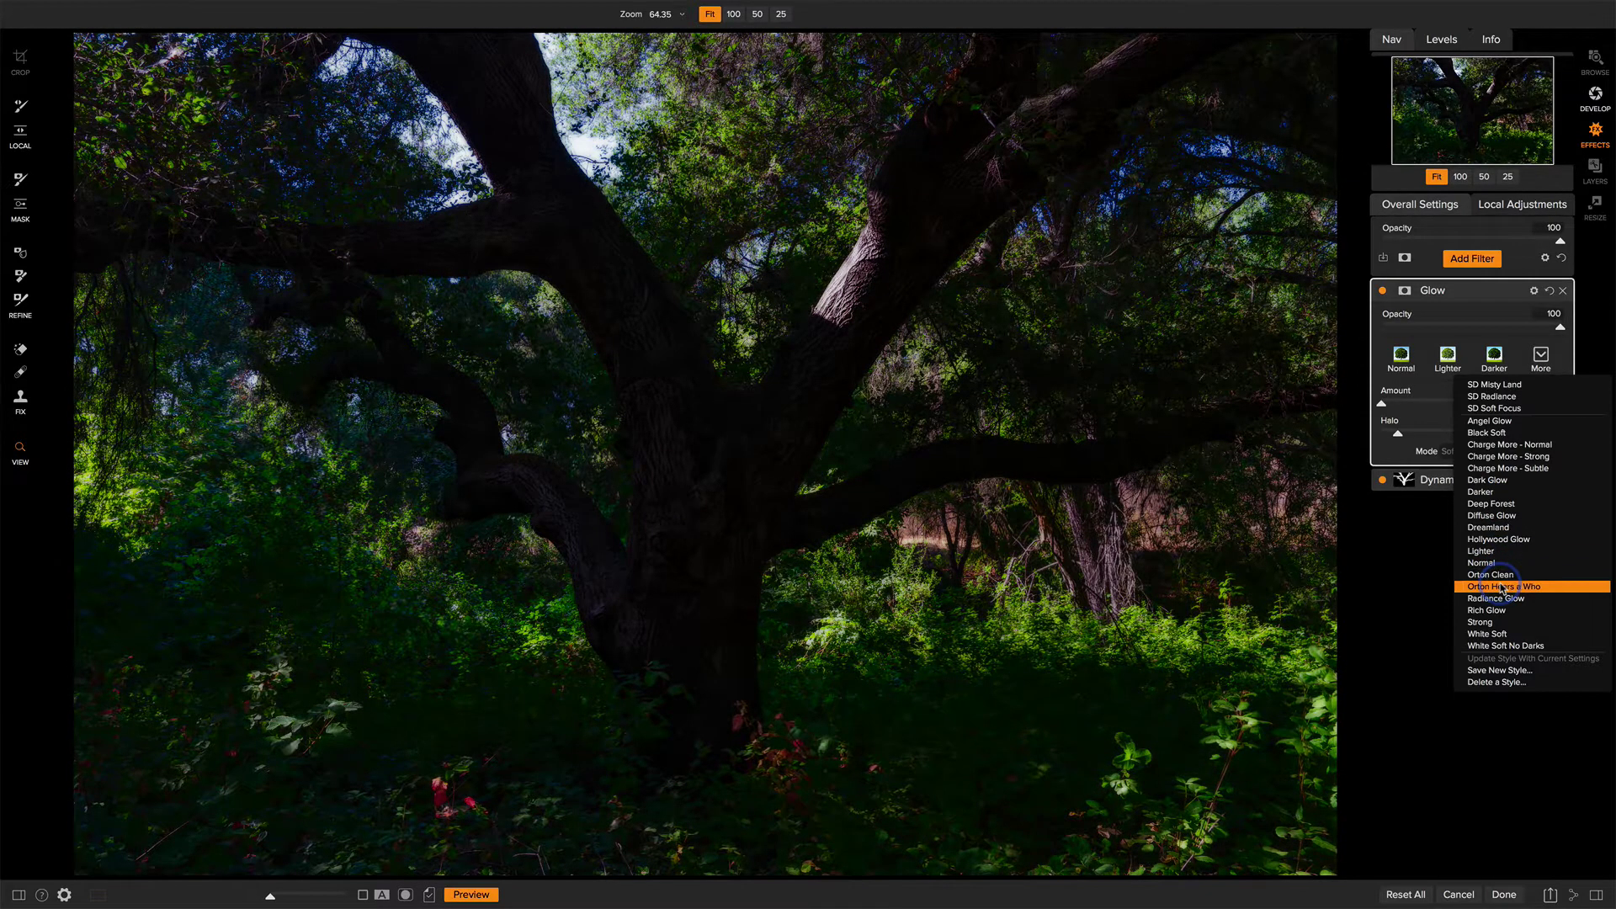
left_click(1502, 563)
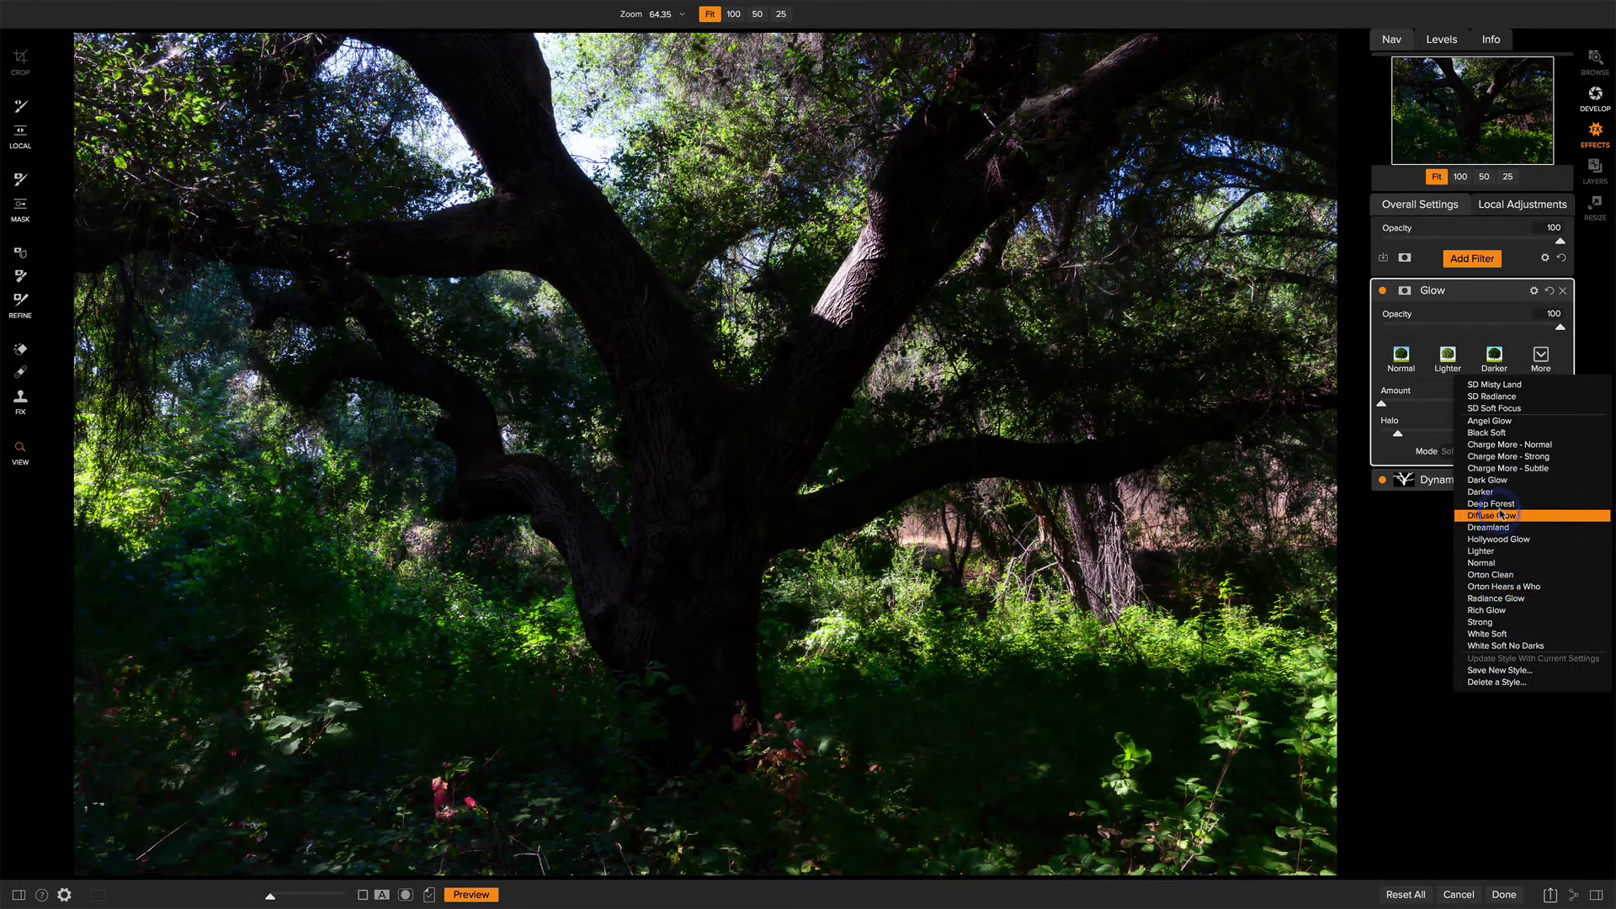
left_click(1503, 504)
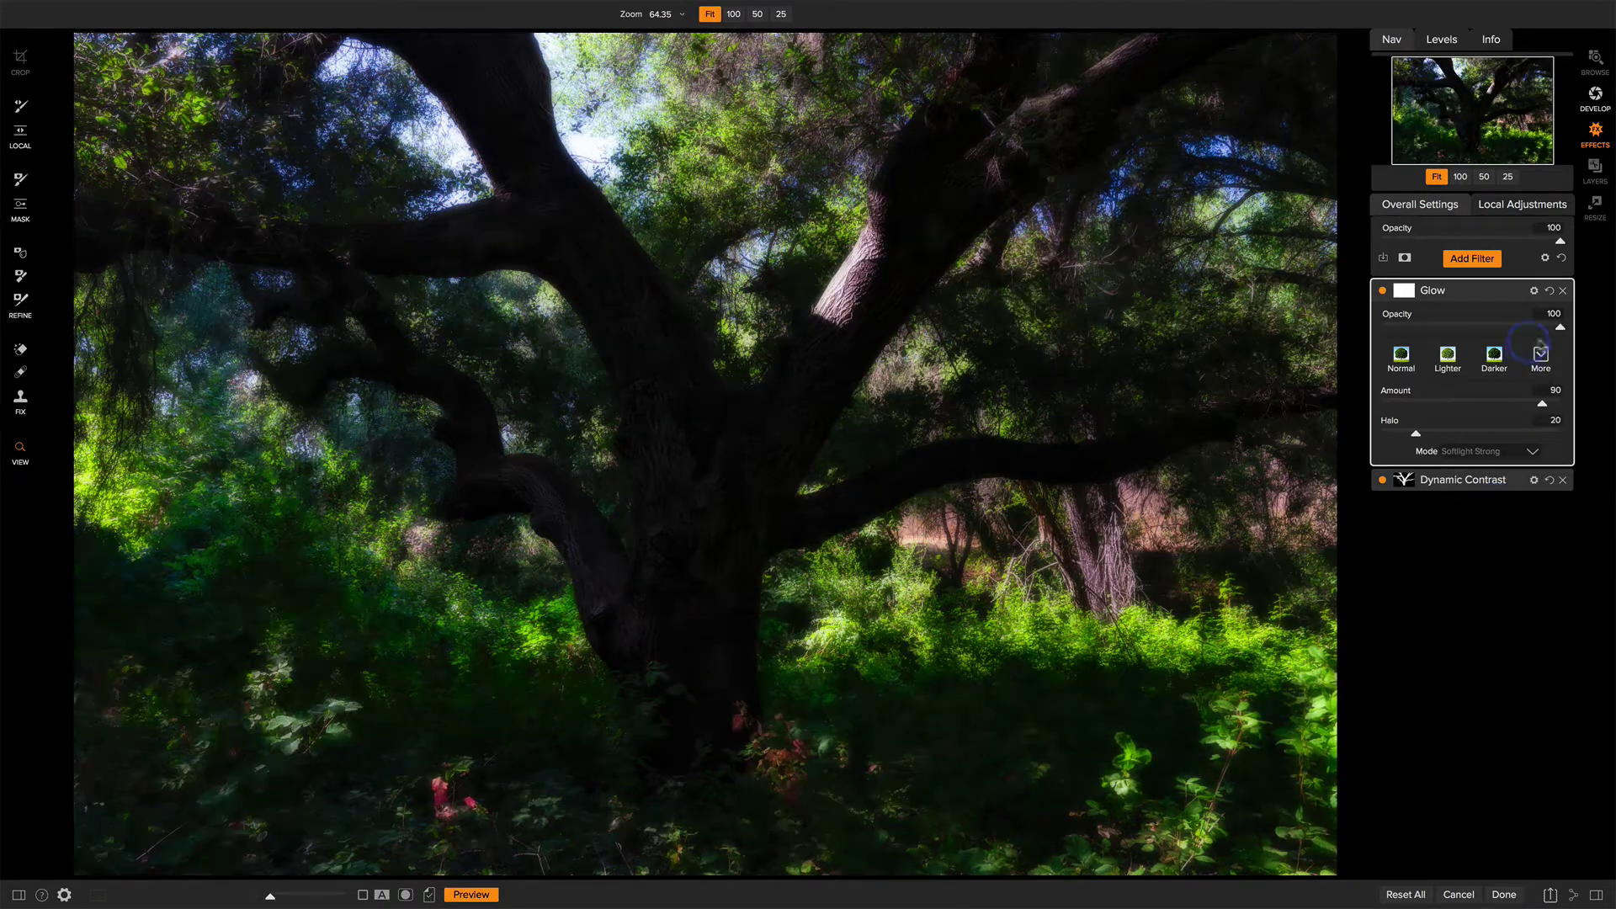
Step: Set the Glow opacity to 48 and give the filter an inverted copy of the tree mask
left_click_drag(1560, 328, 1468, 327)
left_click(1401, 291)
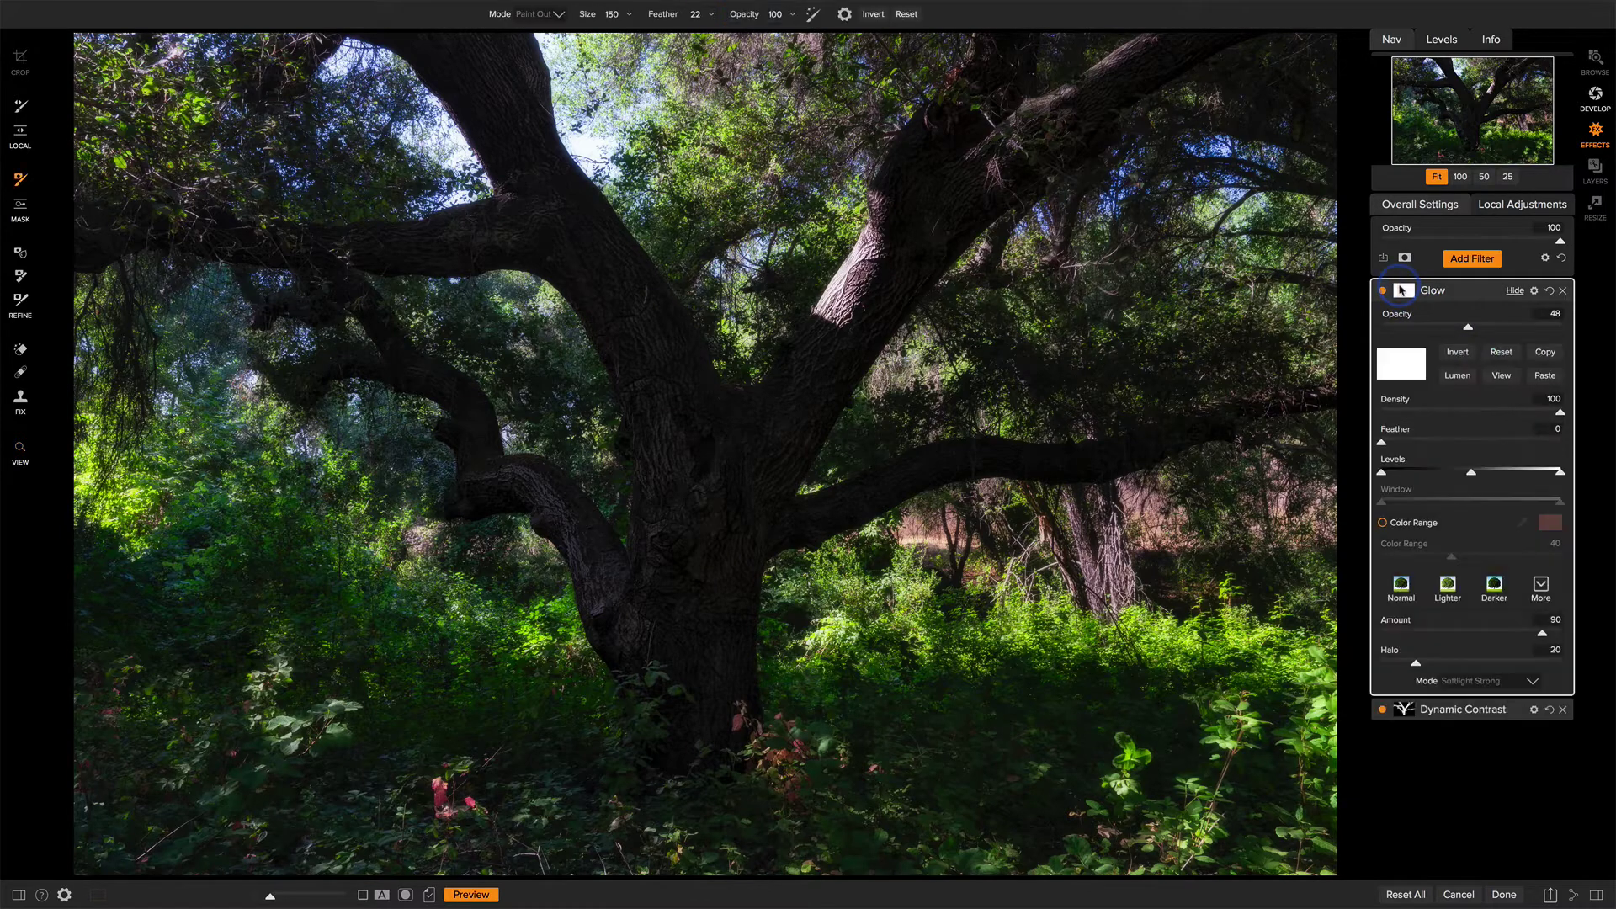
left_click(1543, 377)
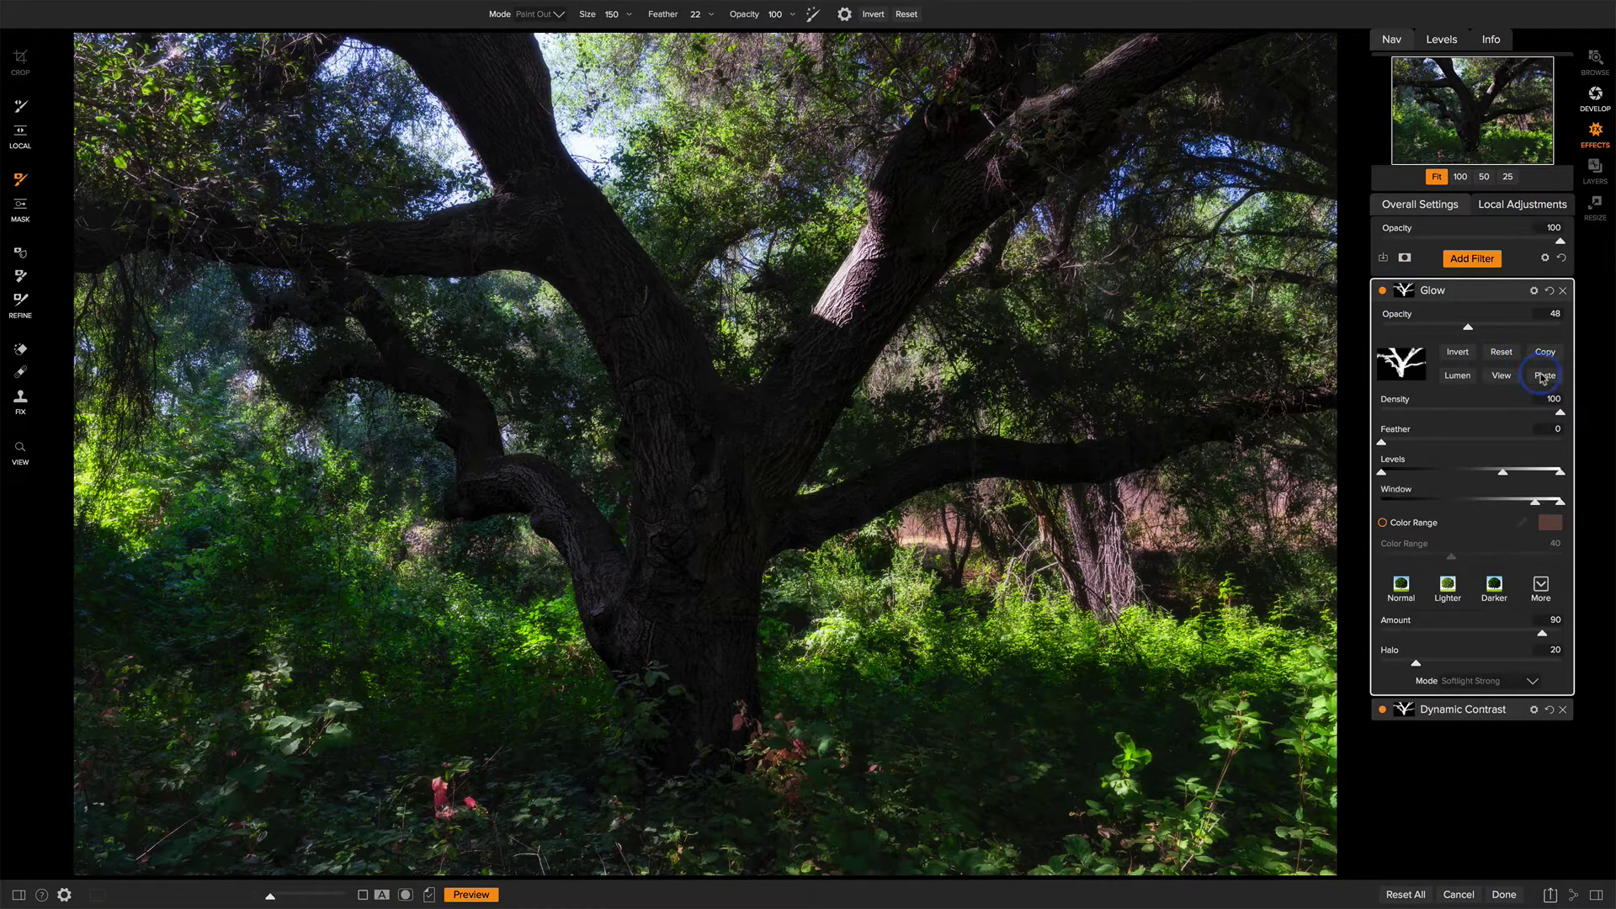
left_click(1459, 353)
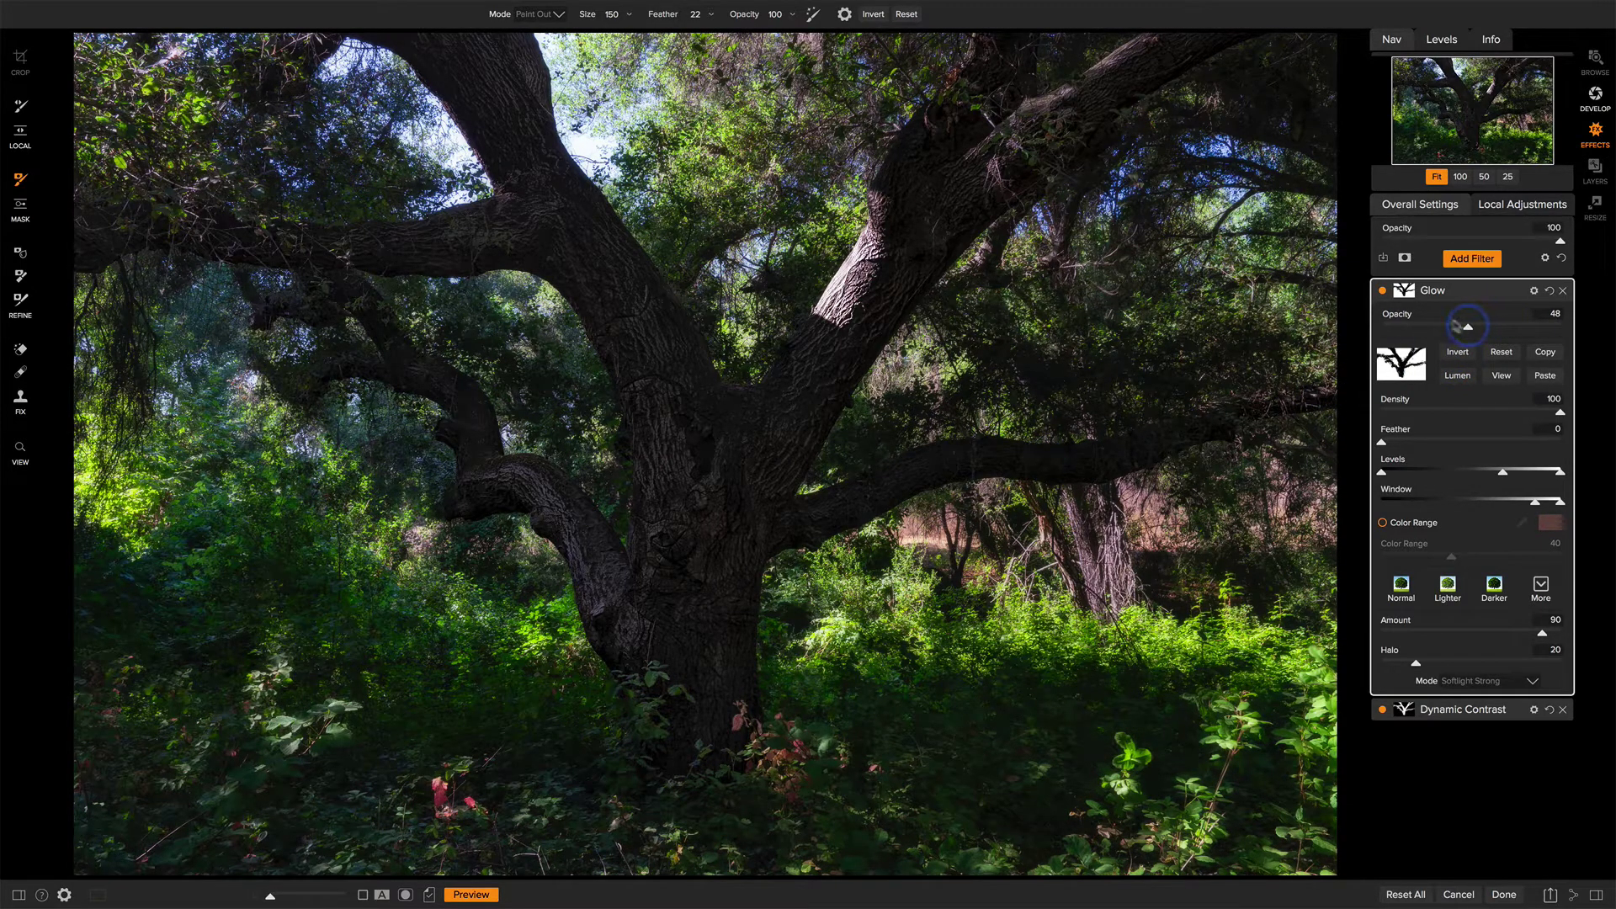
Step: Compare the Glow filter on and off, and set its opacity to 39 and its mask Feather to 16
left_click(1382, 291)
left_click(1382, 292)
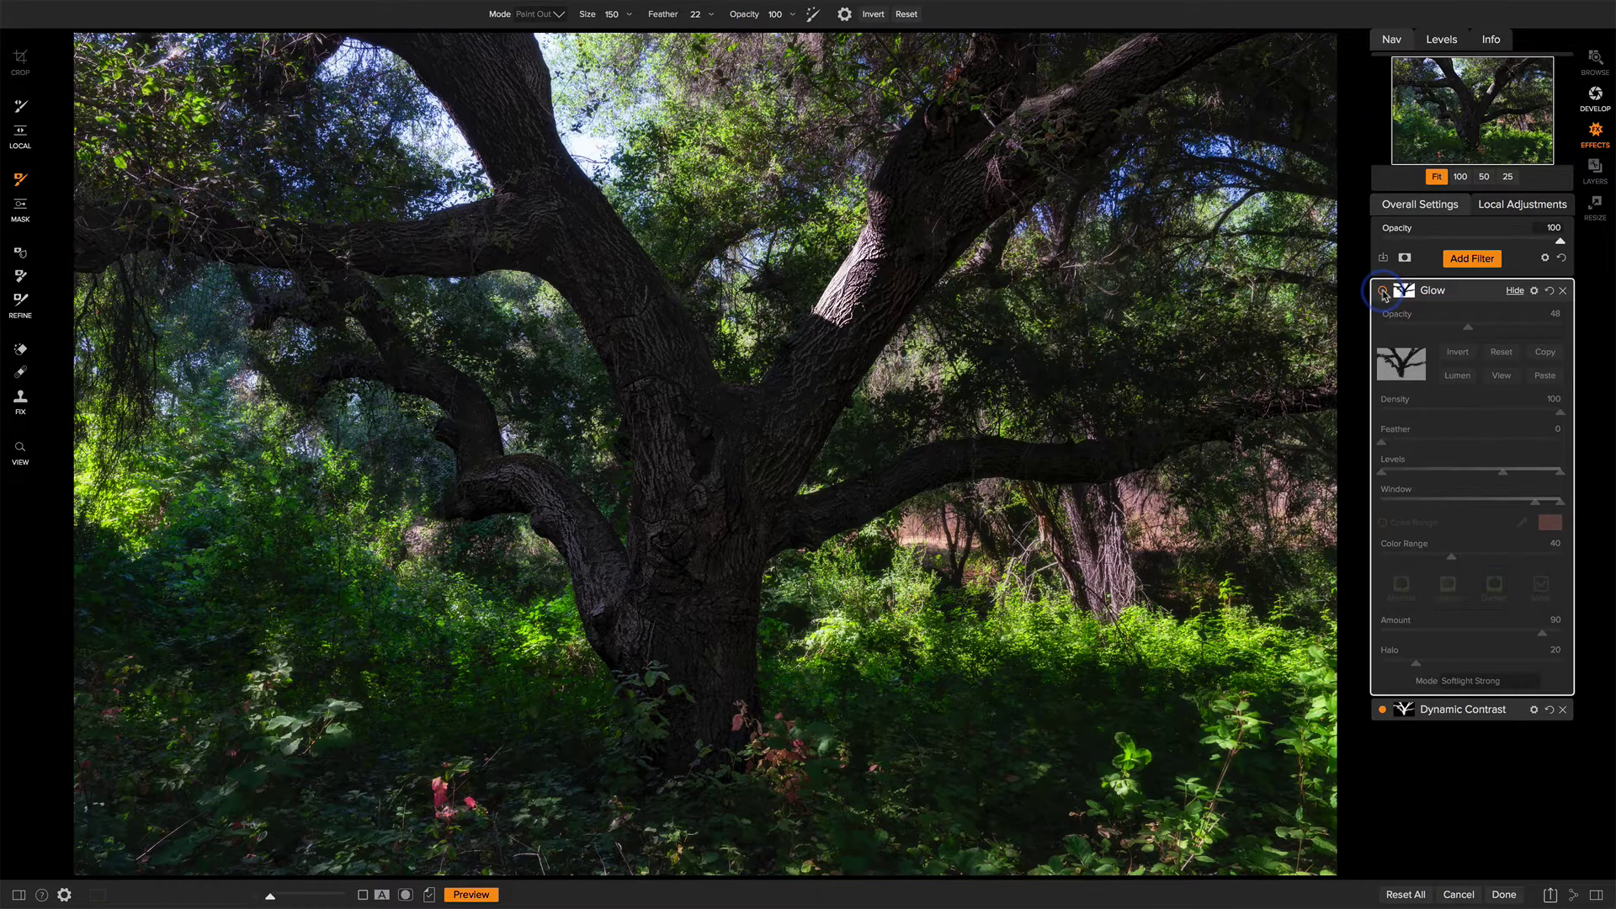
left_click(1382, 291)
left_click(1382, 291)
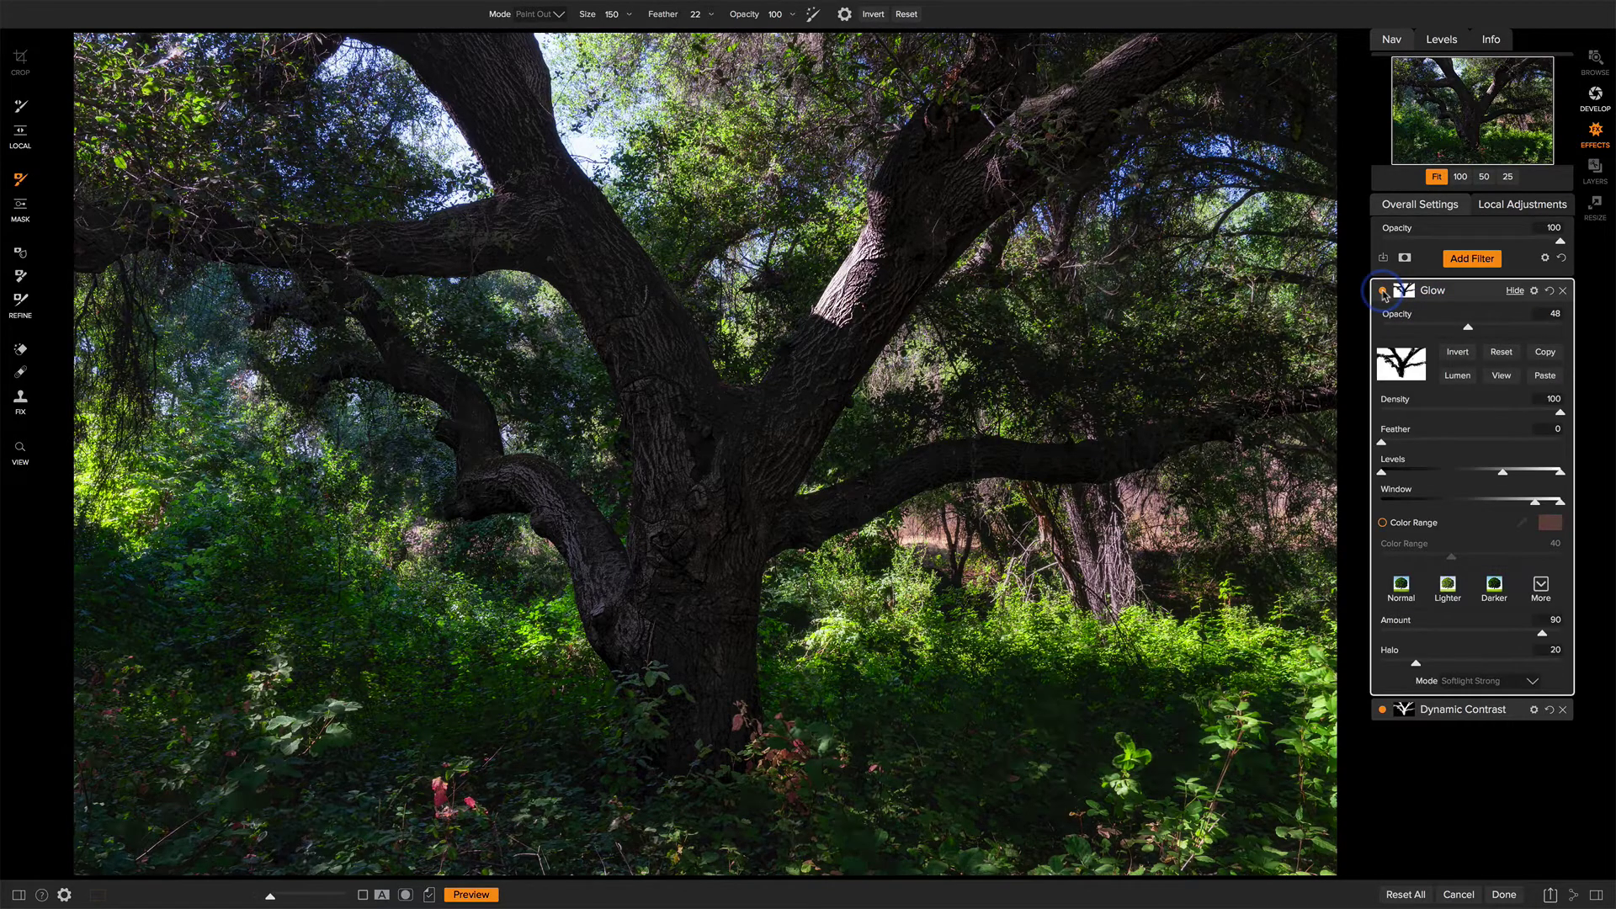
left_click_drag(1466, 328, 1452, 327)
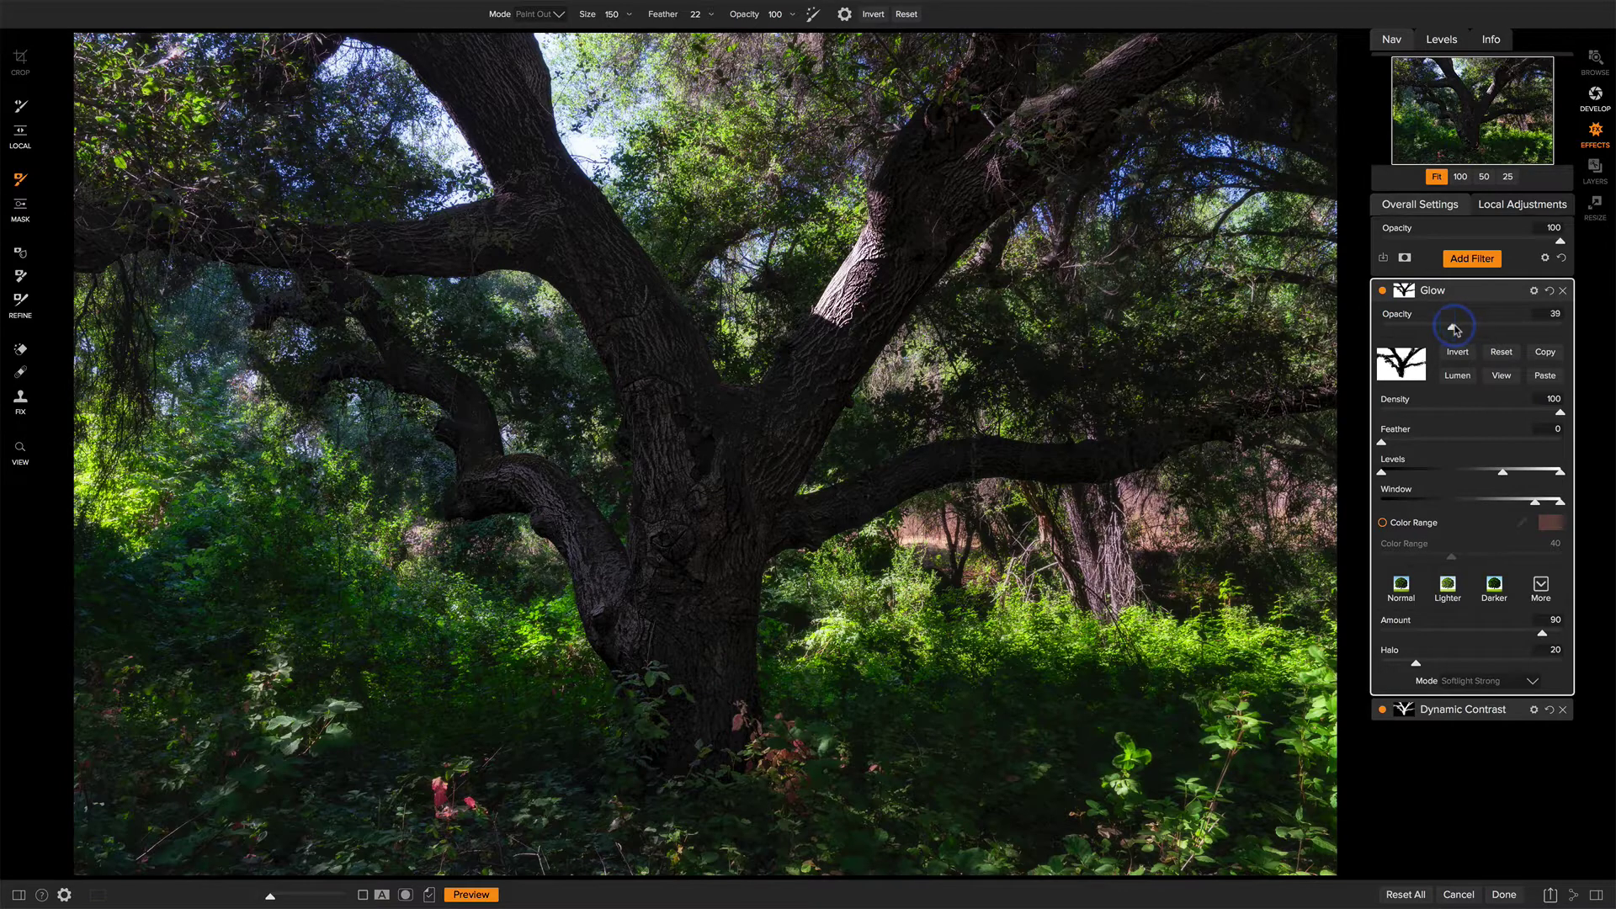
left_click(1411, 442)
Step: Compare the photo with the Glow filter off and on, and with the overall preview off and on
left_click(1382, 290)
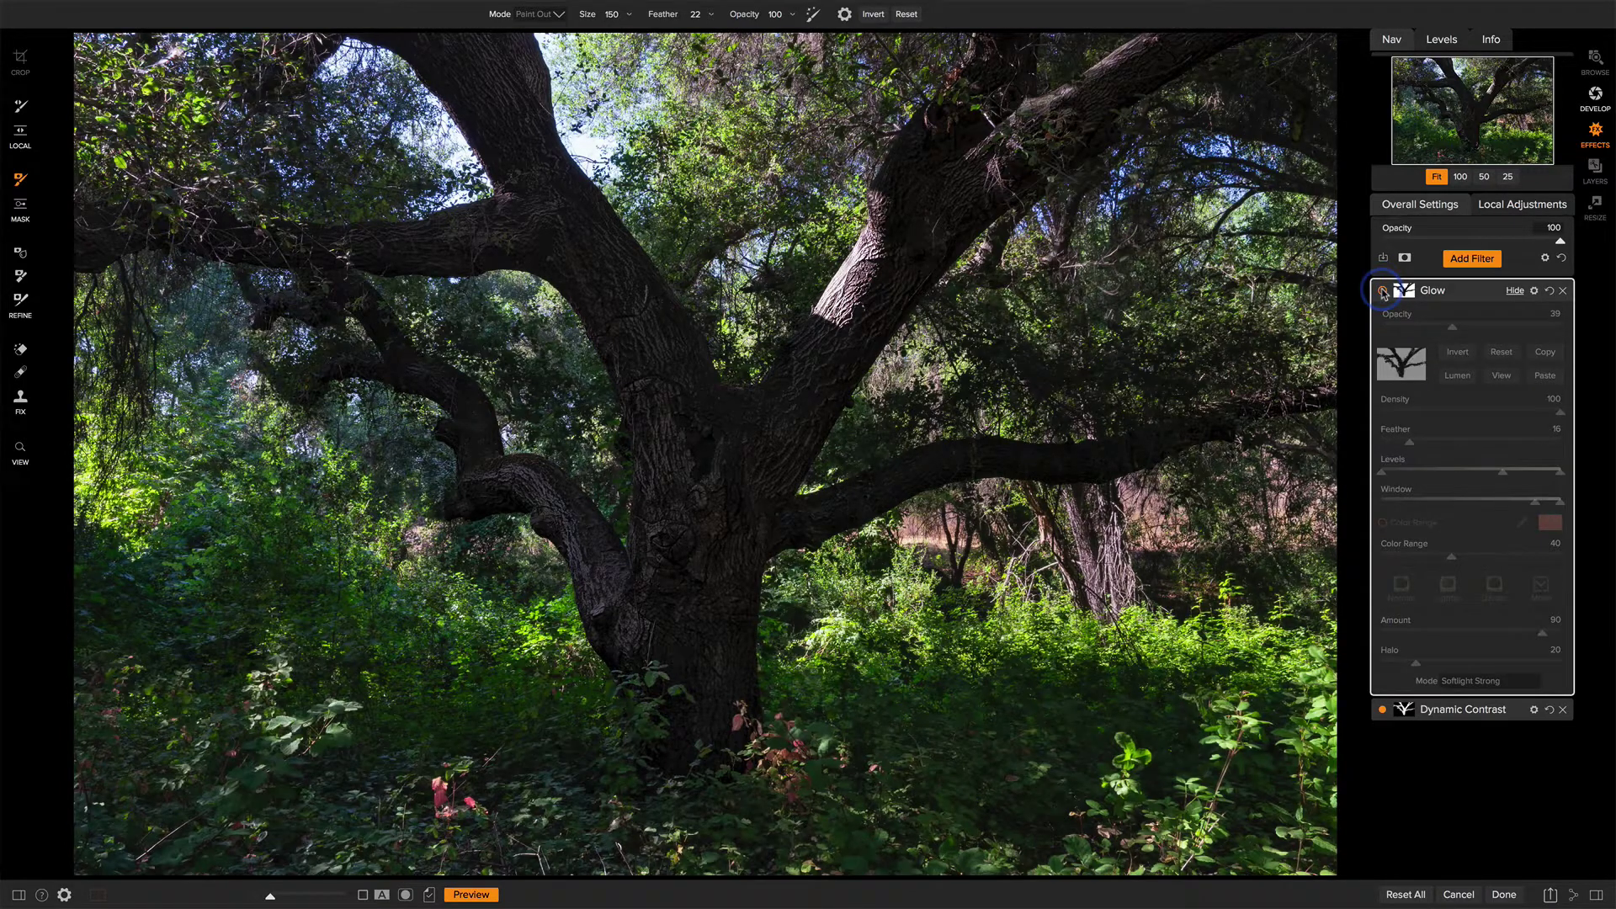
left_click(1382, 291)
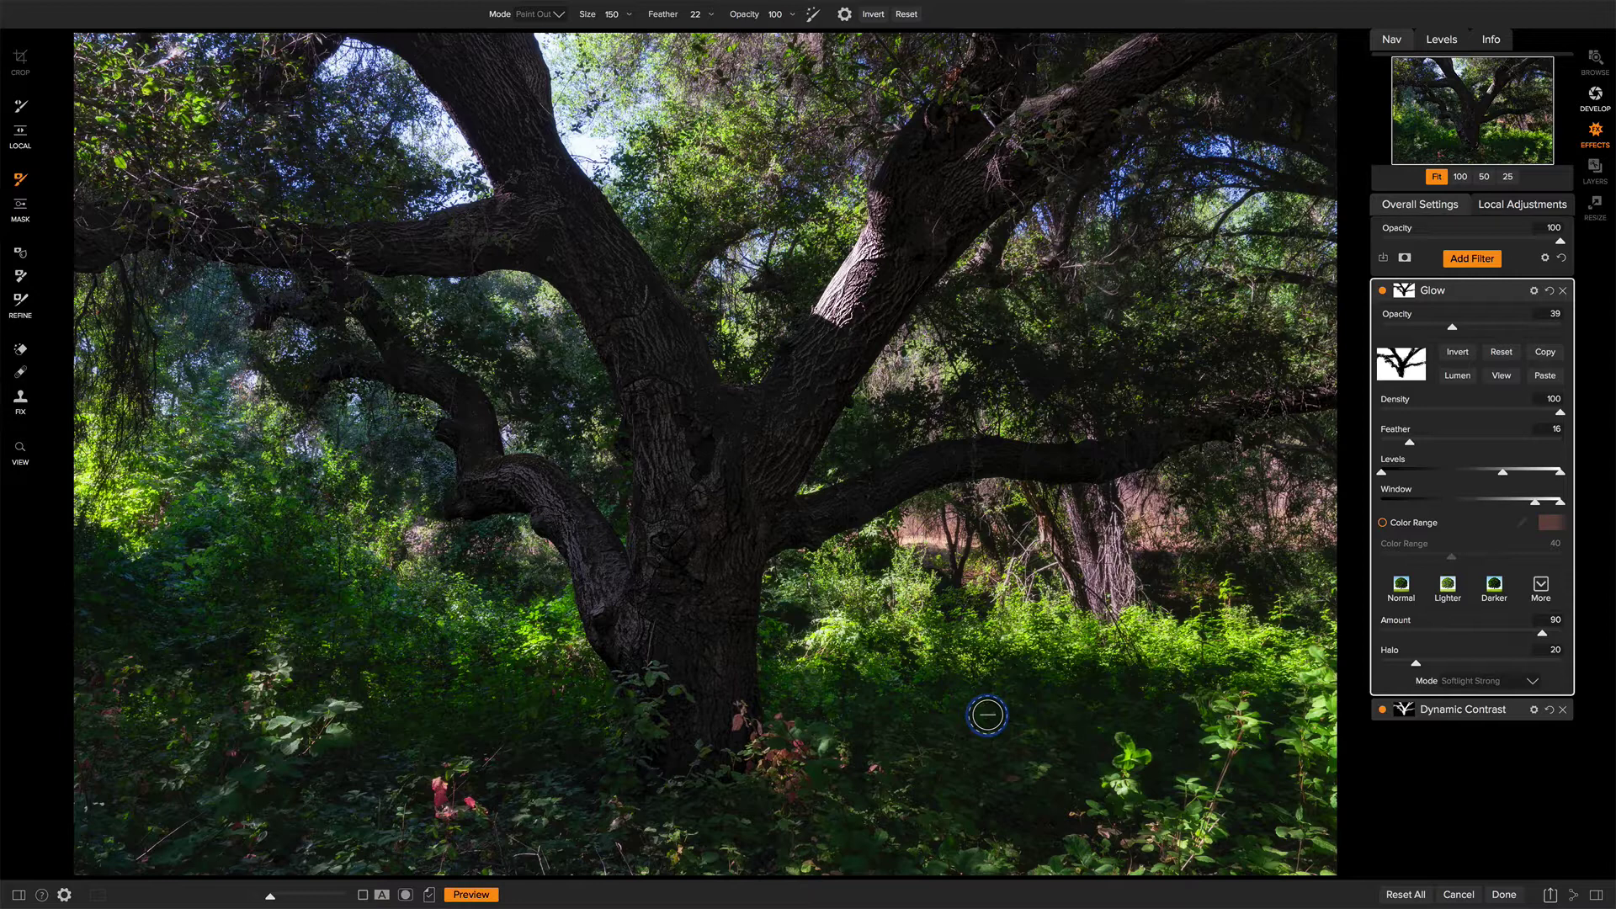
key("p")
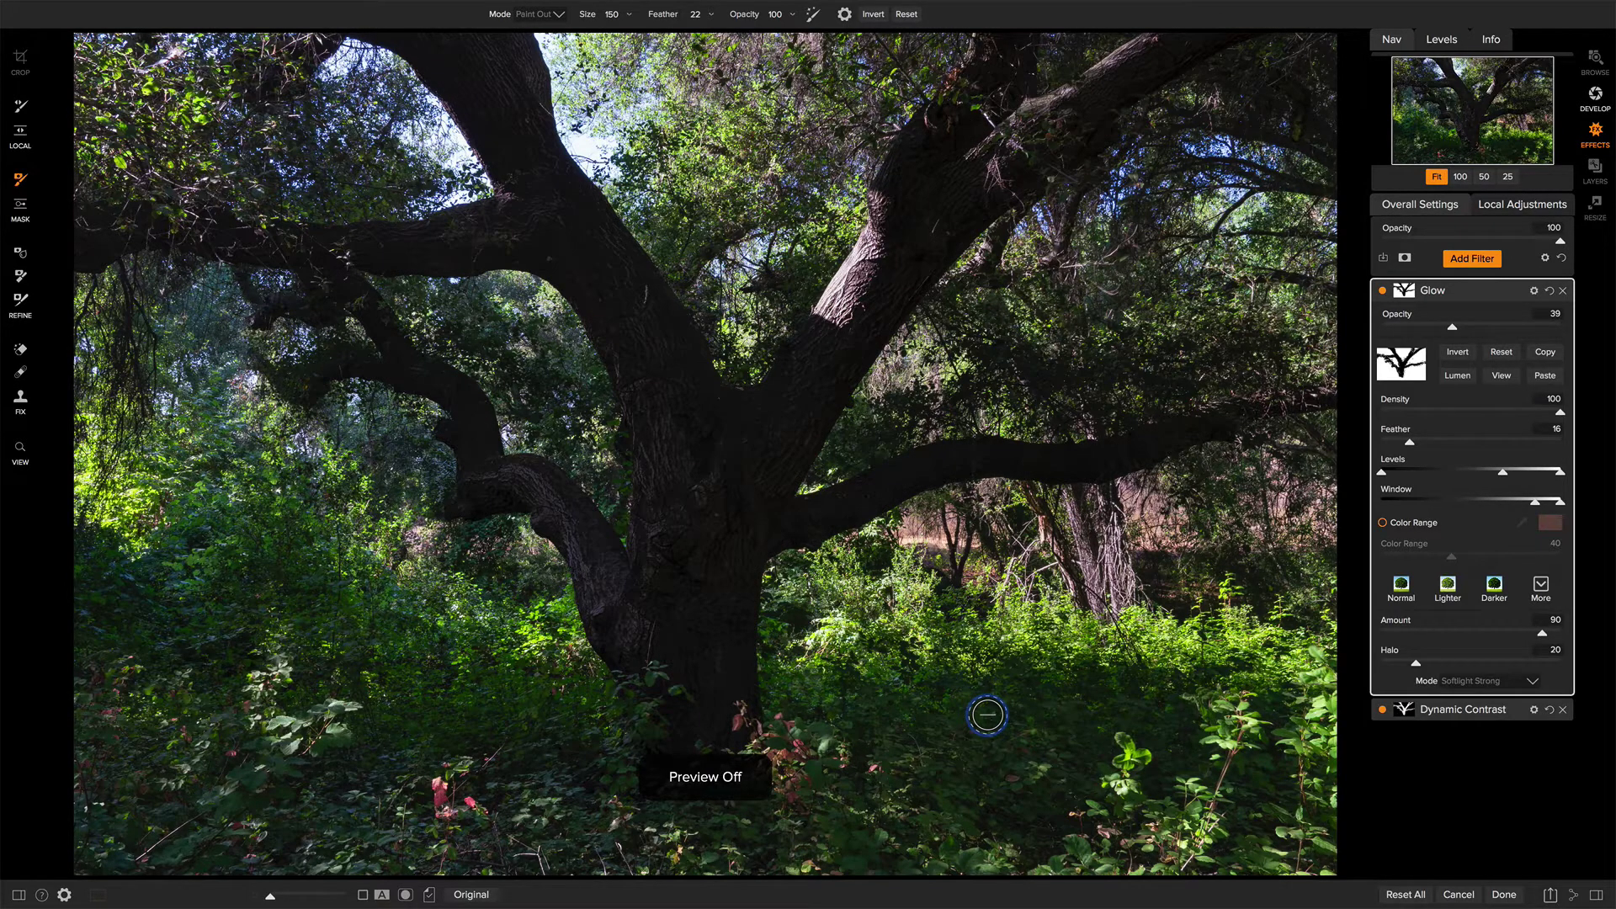
key("p")
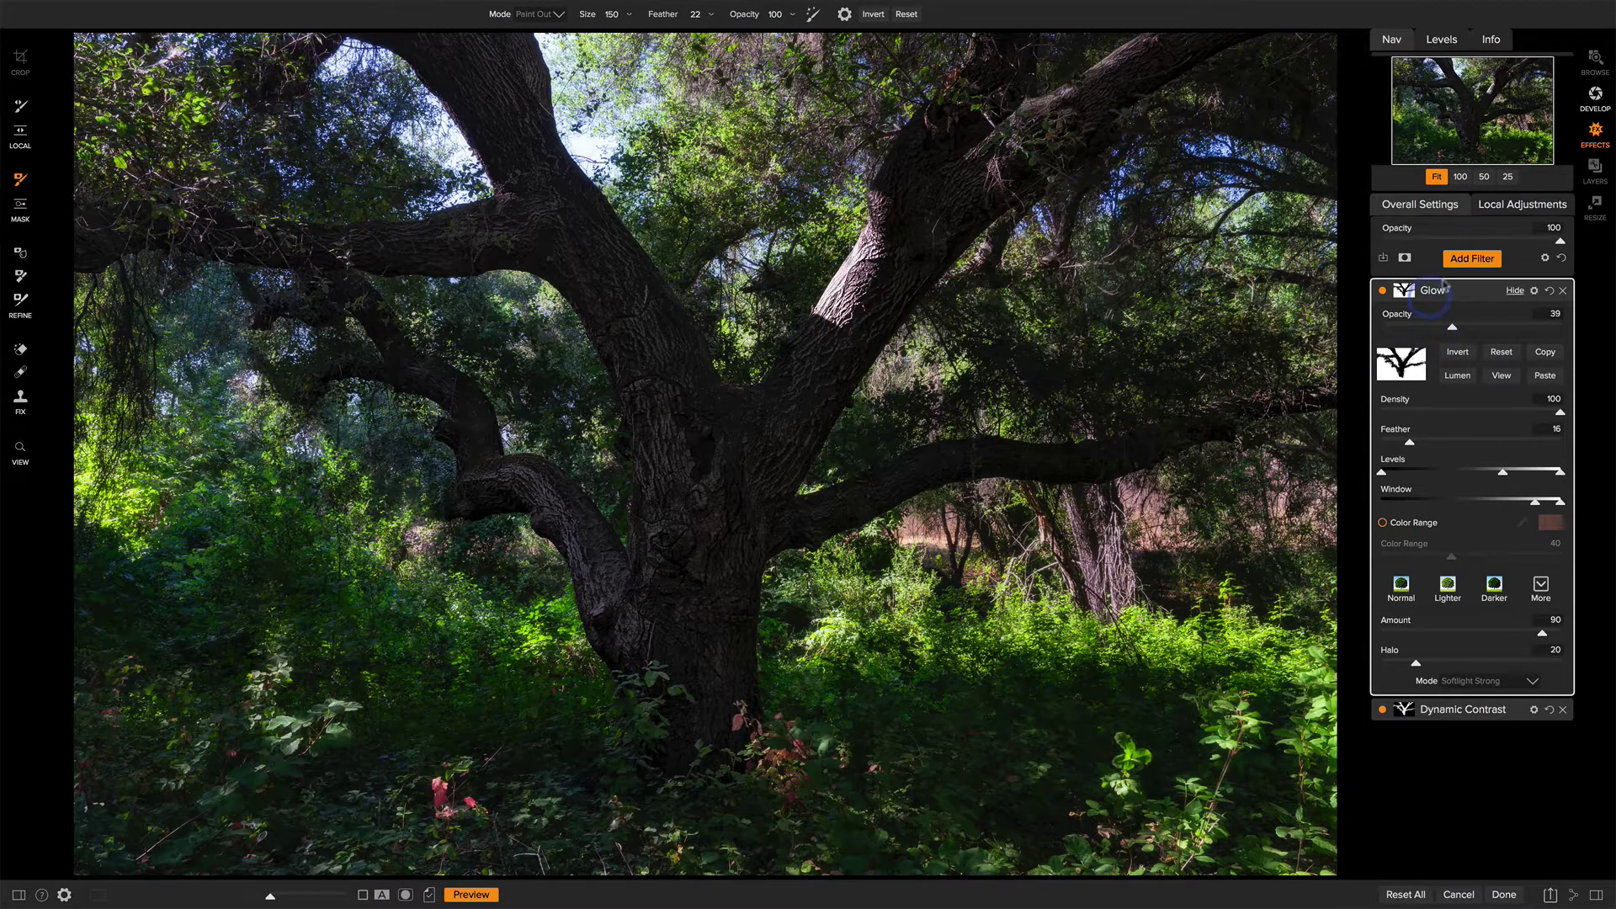
Step: Add a Tone Enhancer filter and paste the tree mask into it
left_click(1462, 261)
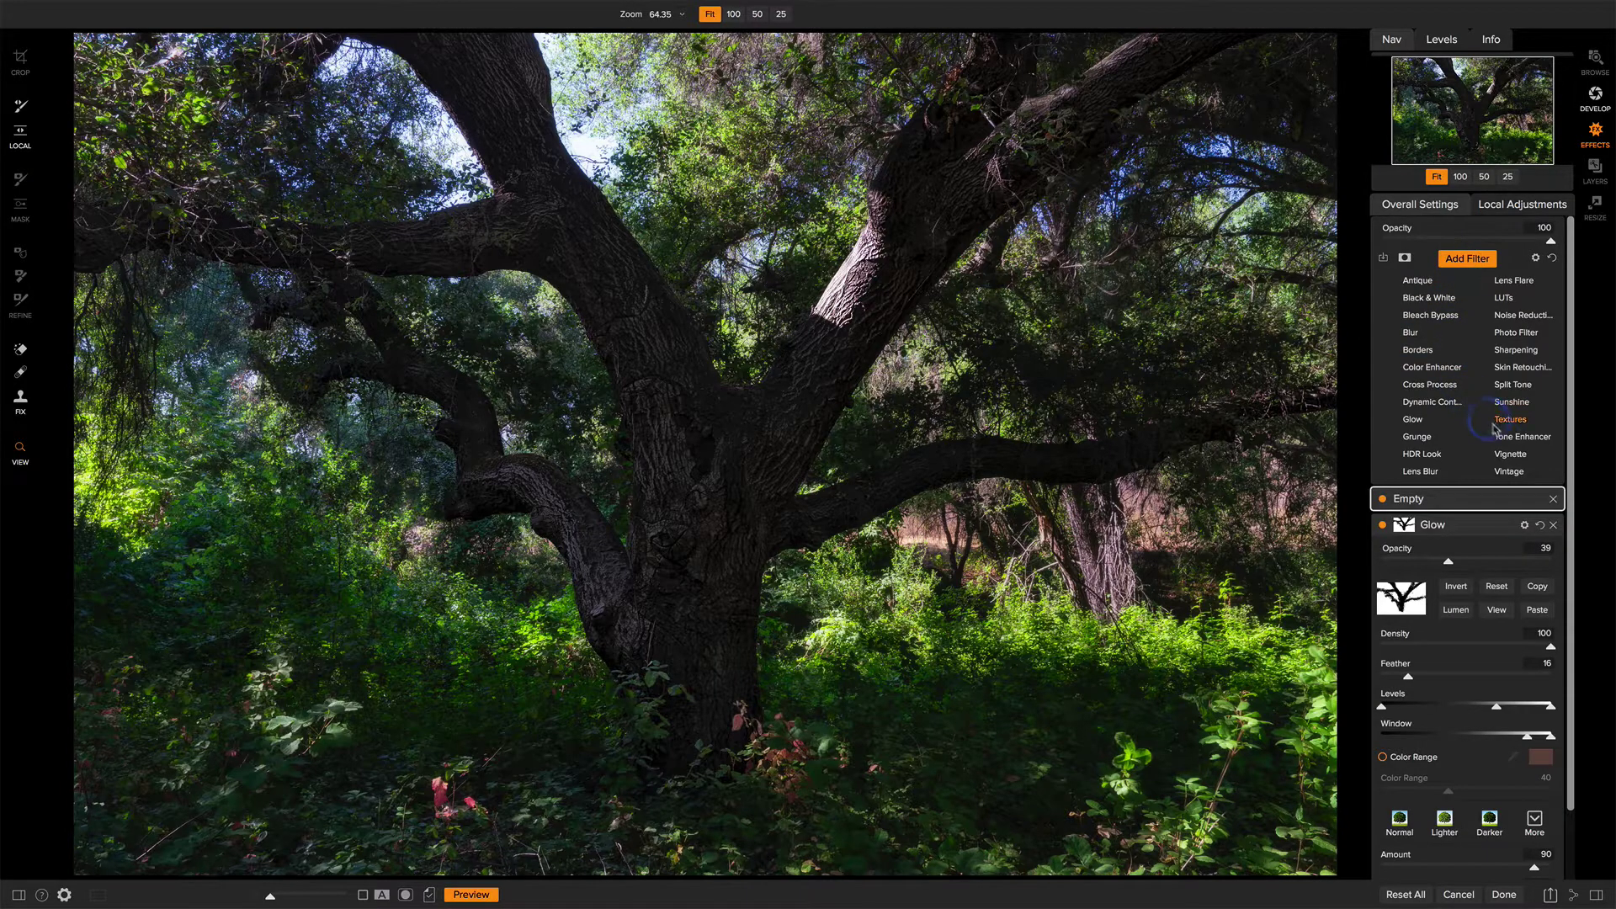
left_click(1503, 438)
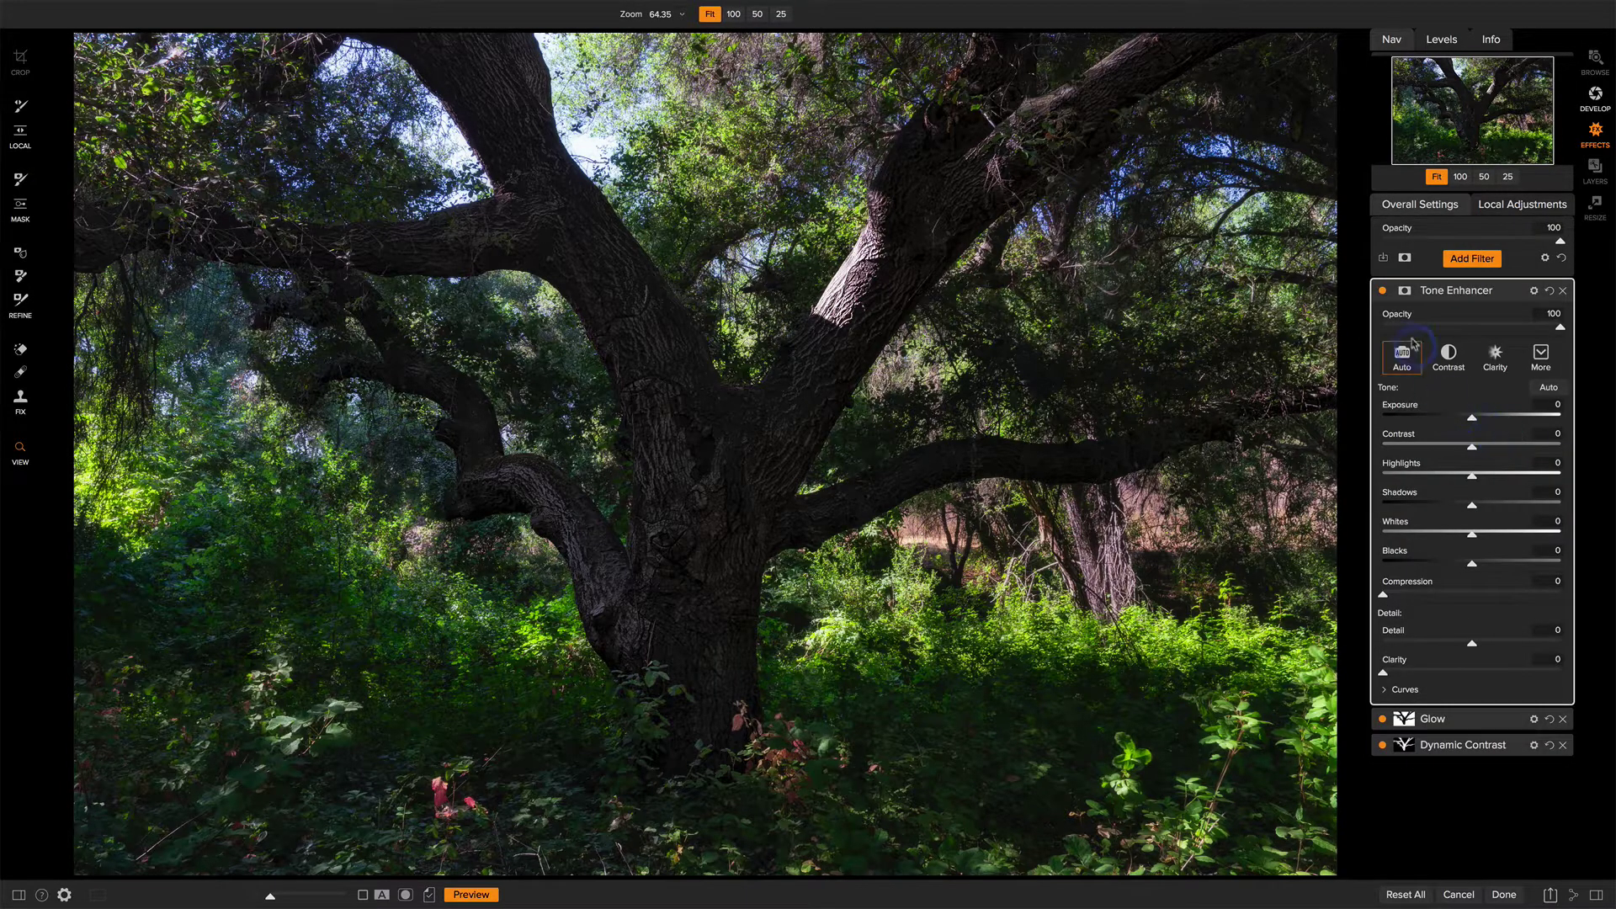
left_click(1407, 292)
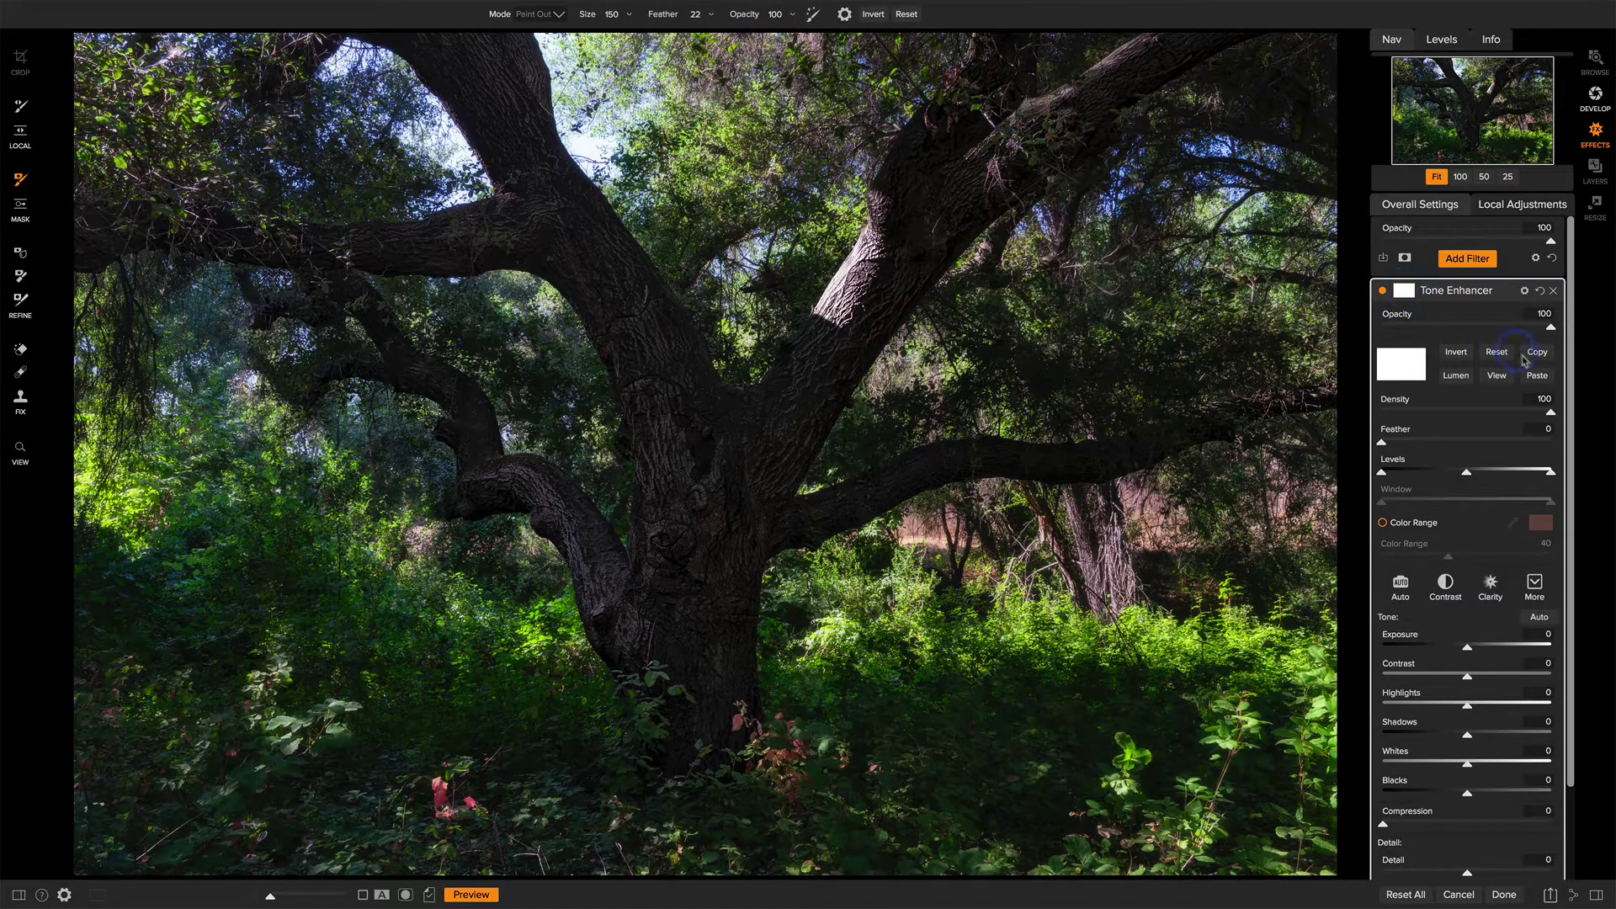
left_click(1534, 378)
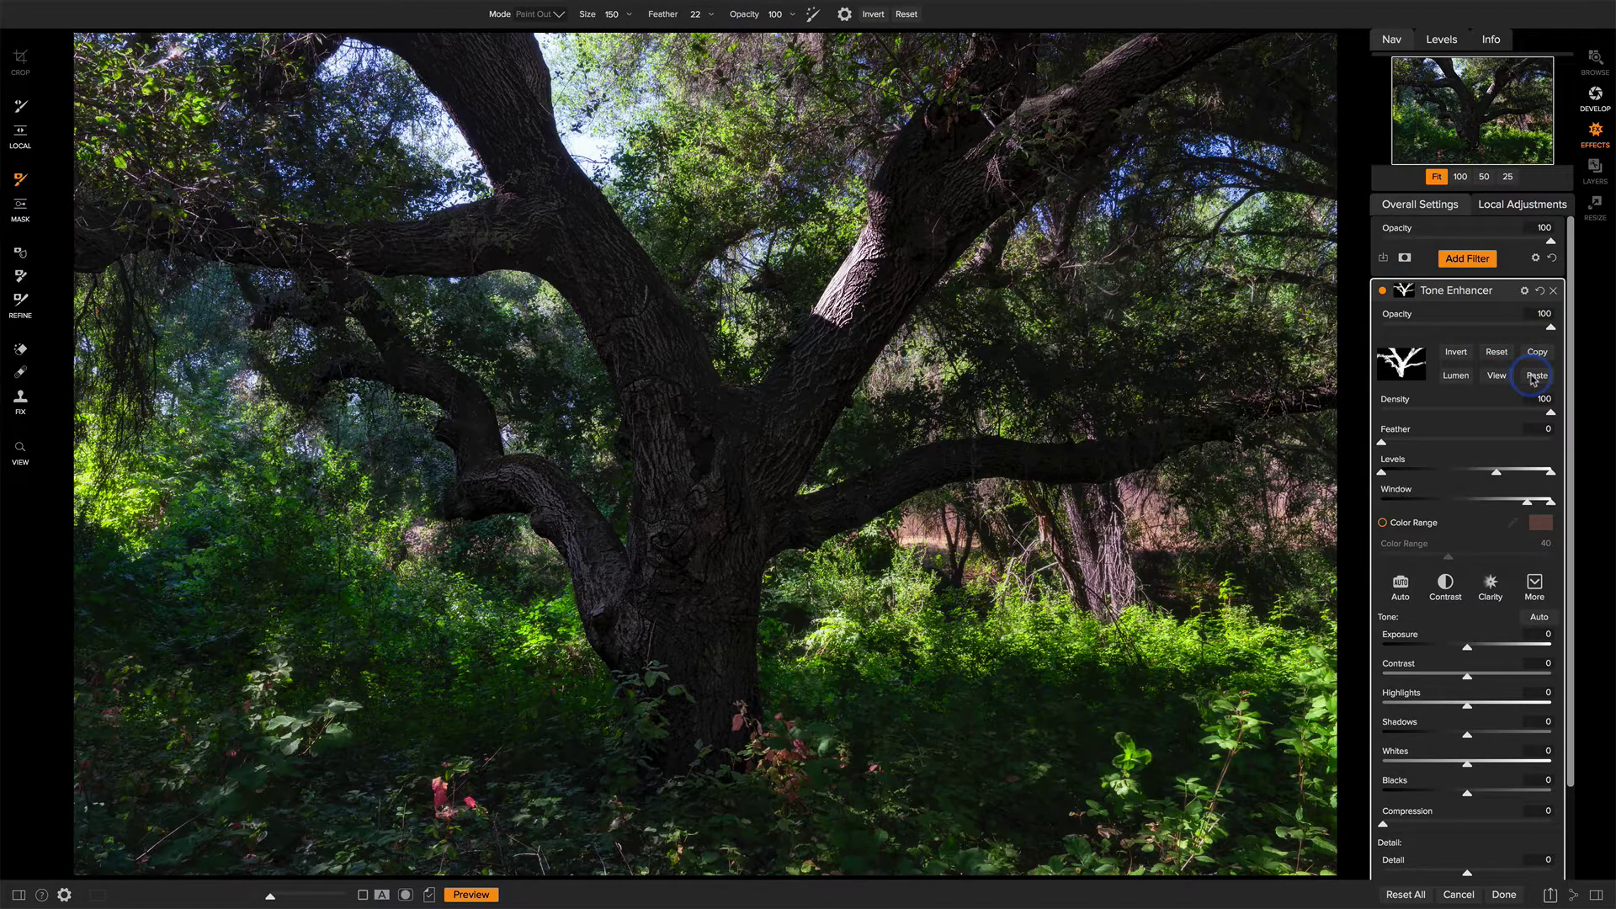
Step: Try the Tone Enhancer's Clarity on the tree, and set Detail and Highlights to 8 each
scroll(1457, 589, "down", 2)
left_click(1429, 761)
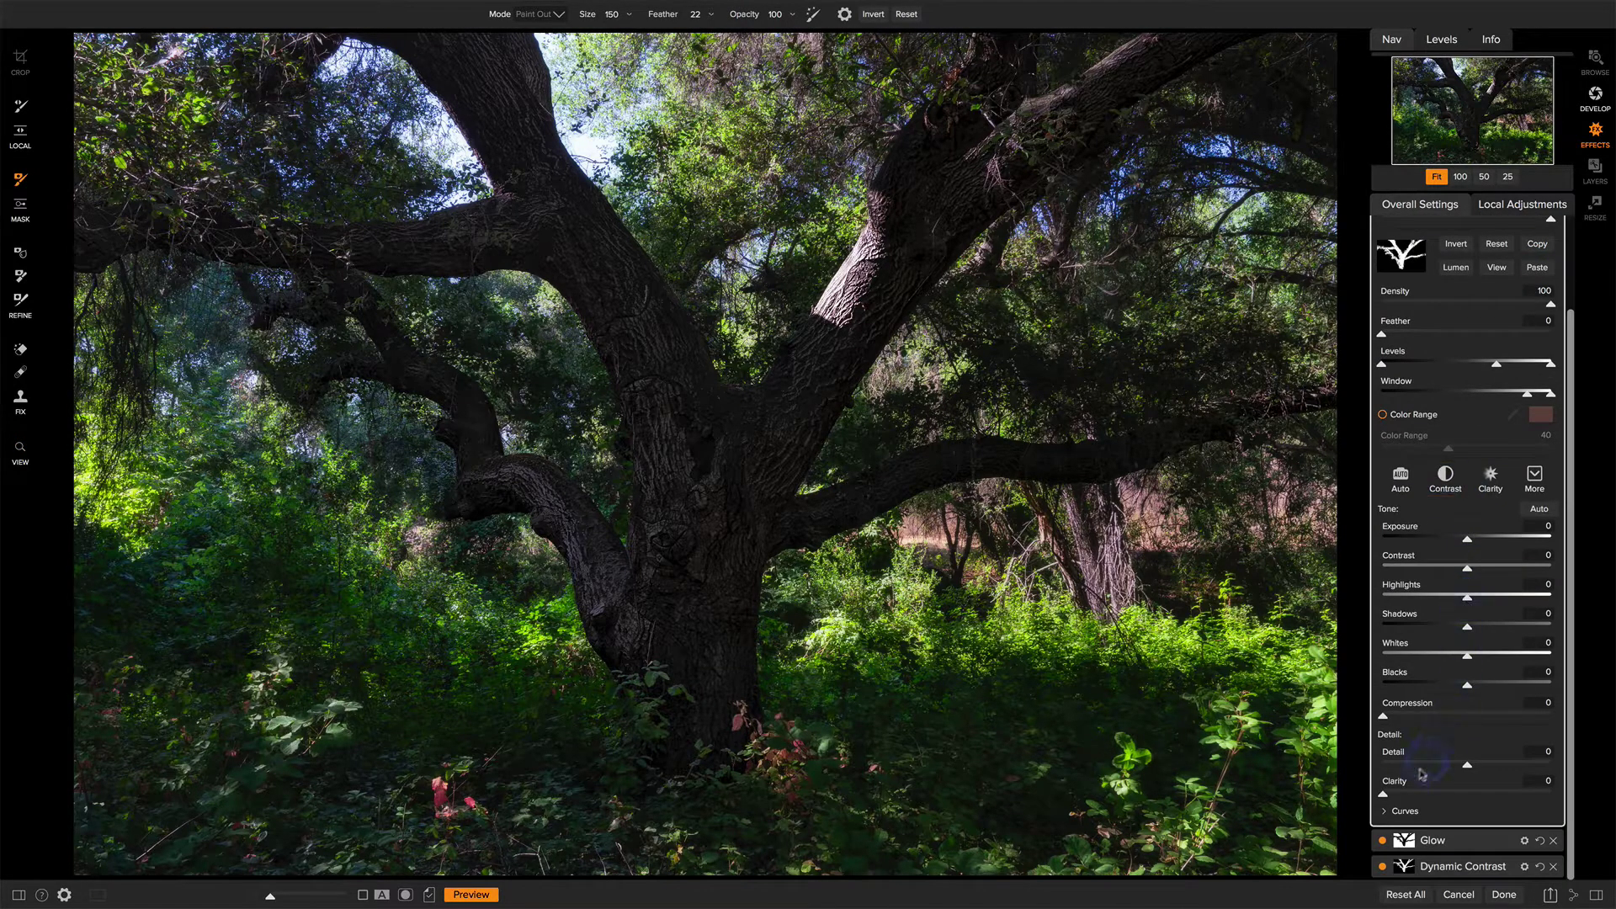
left_click(1410, 793)
left_click_drag(1407, 794, 1368, 793)
left_click(1486, 766)
left_click_drag(1488, 763, 1481, 764)
left_click_drag(1479, 572, 1469, 571)
scroll(1437, 294, "up", 3)
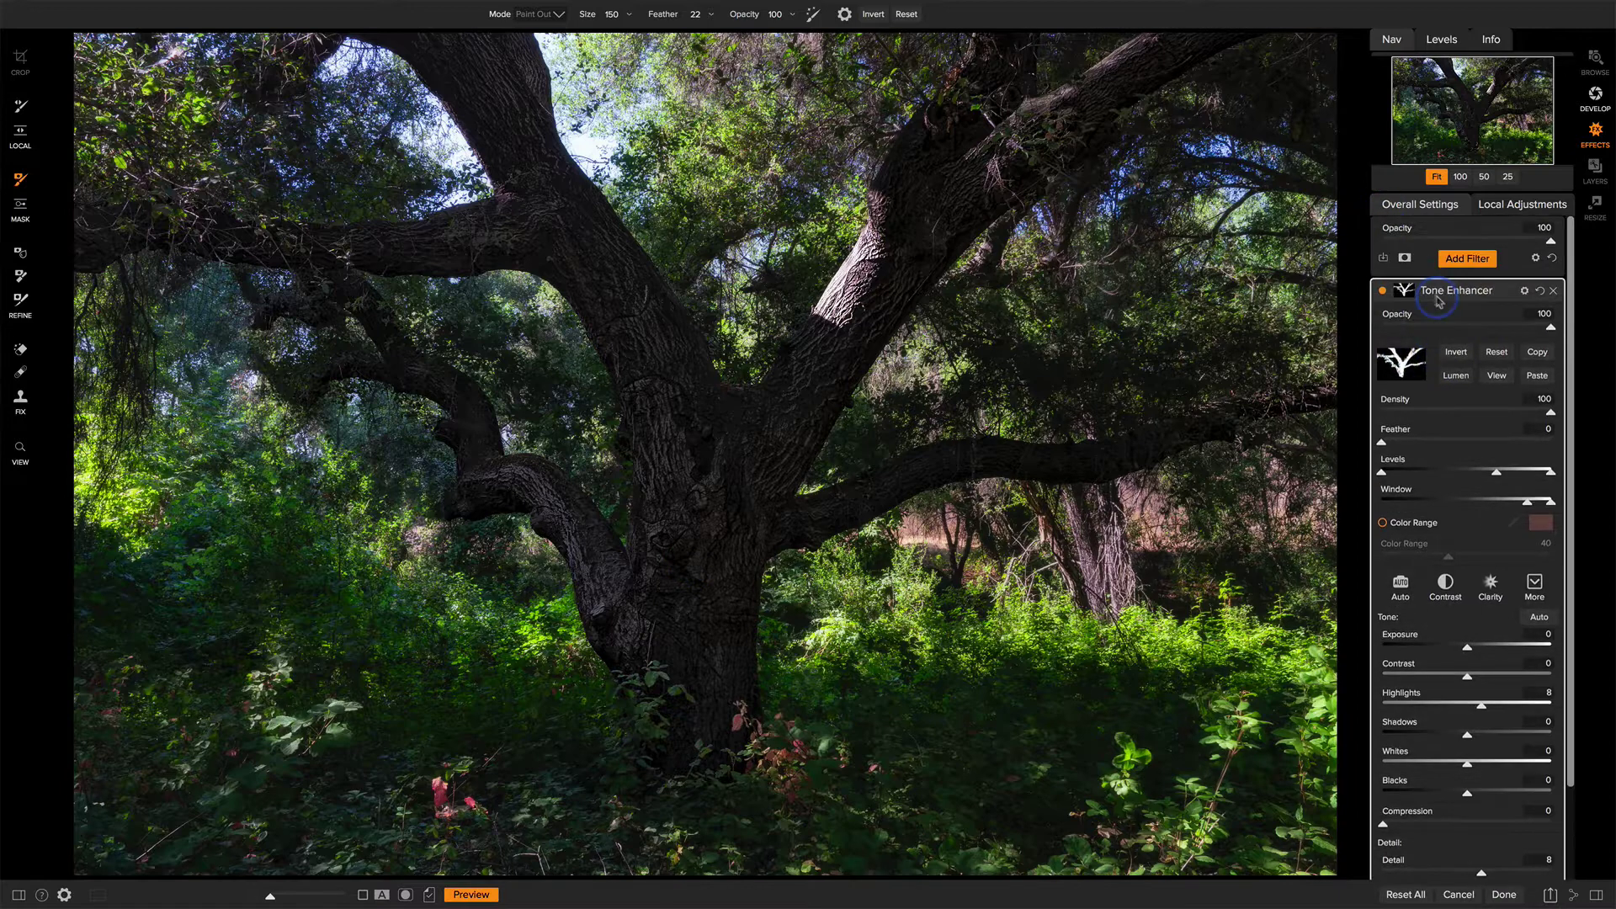
Step: Set the Tone Enhancer's Detail to 12 and Clarity to 9, comparing the tree with the filter on and off
left_click(1382, 291)
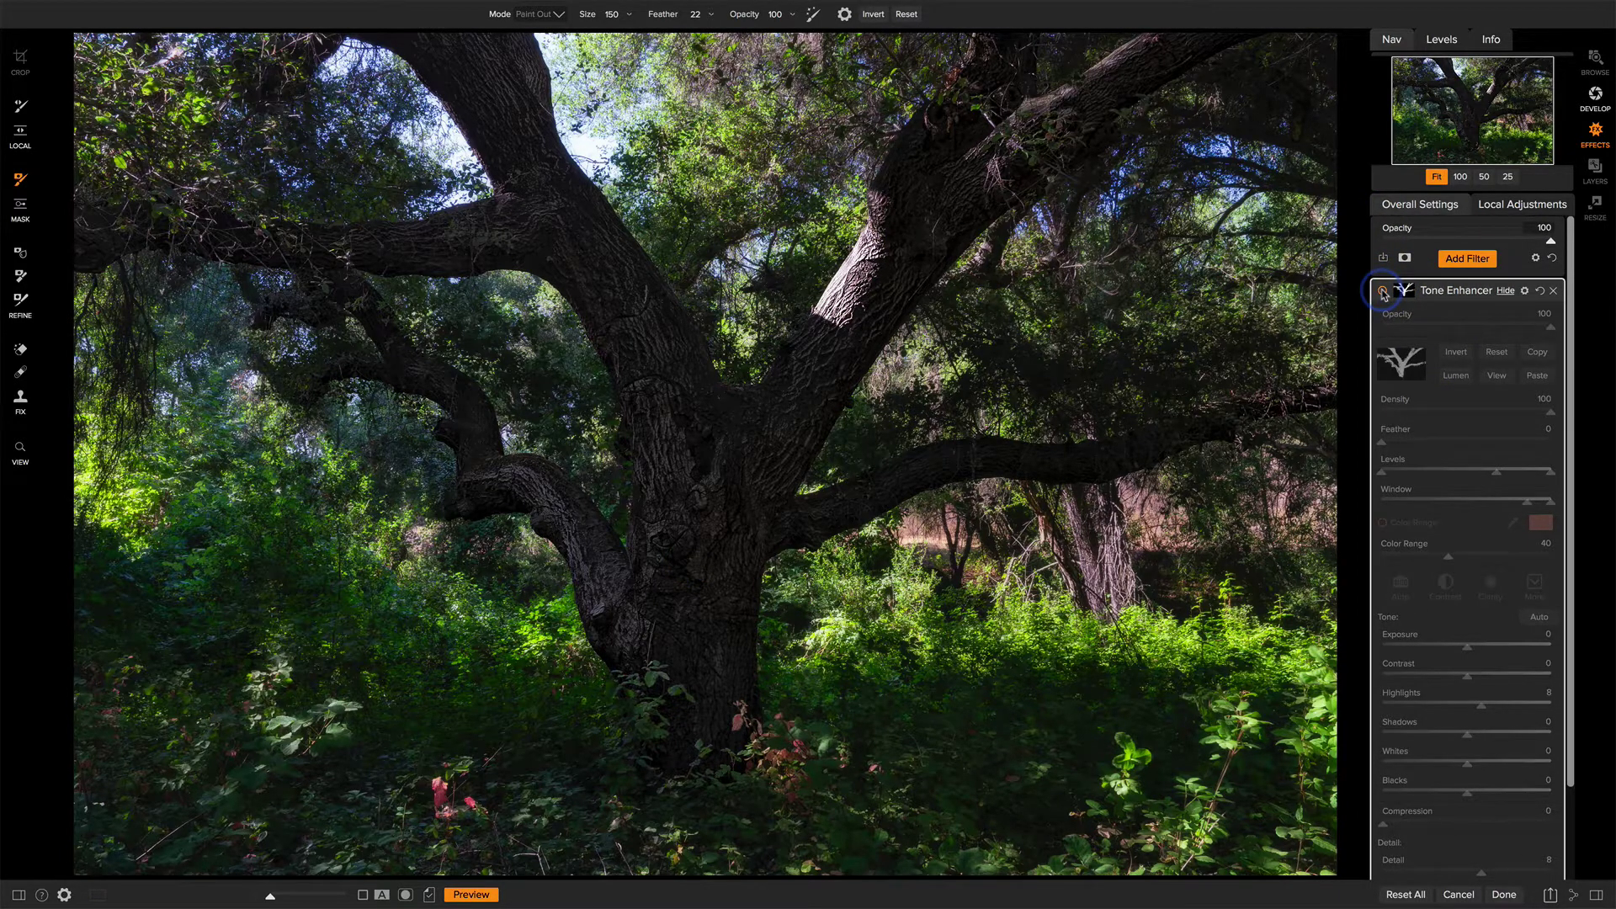
left_click(1383, 291)
scroll(1466, 581, "down", 3)
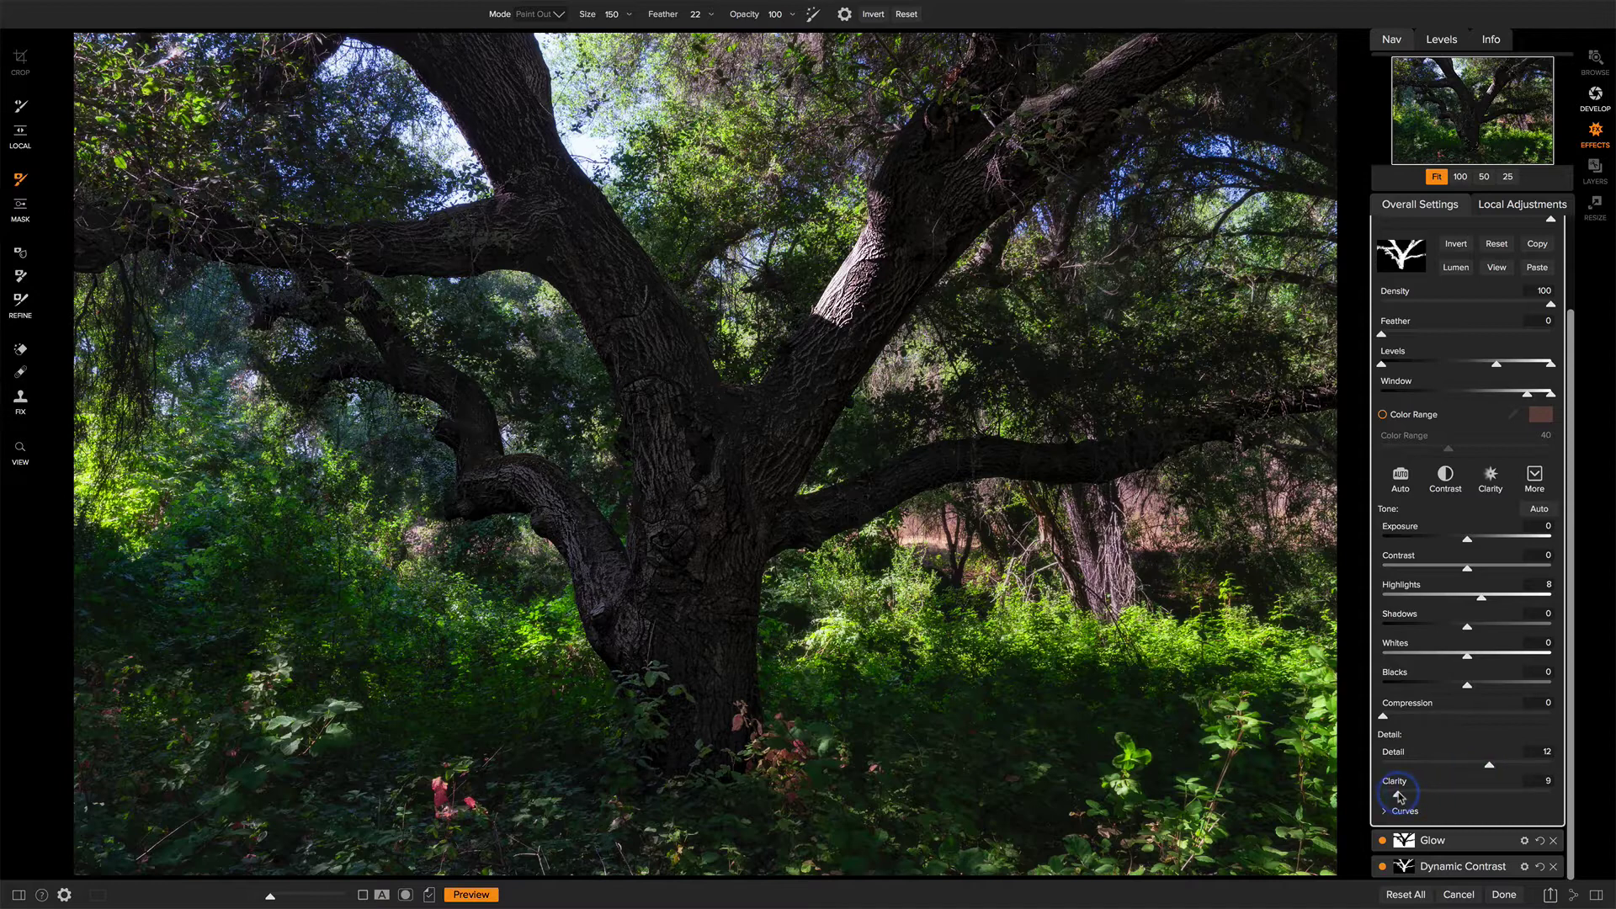
scroll(1464, 397, "up", 3)
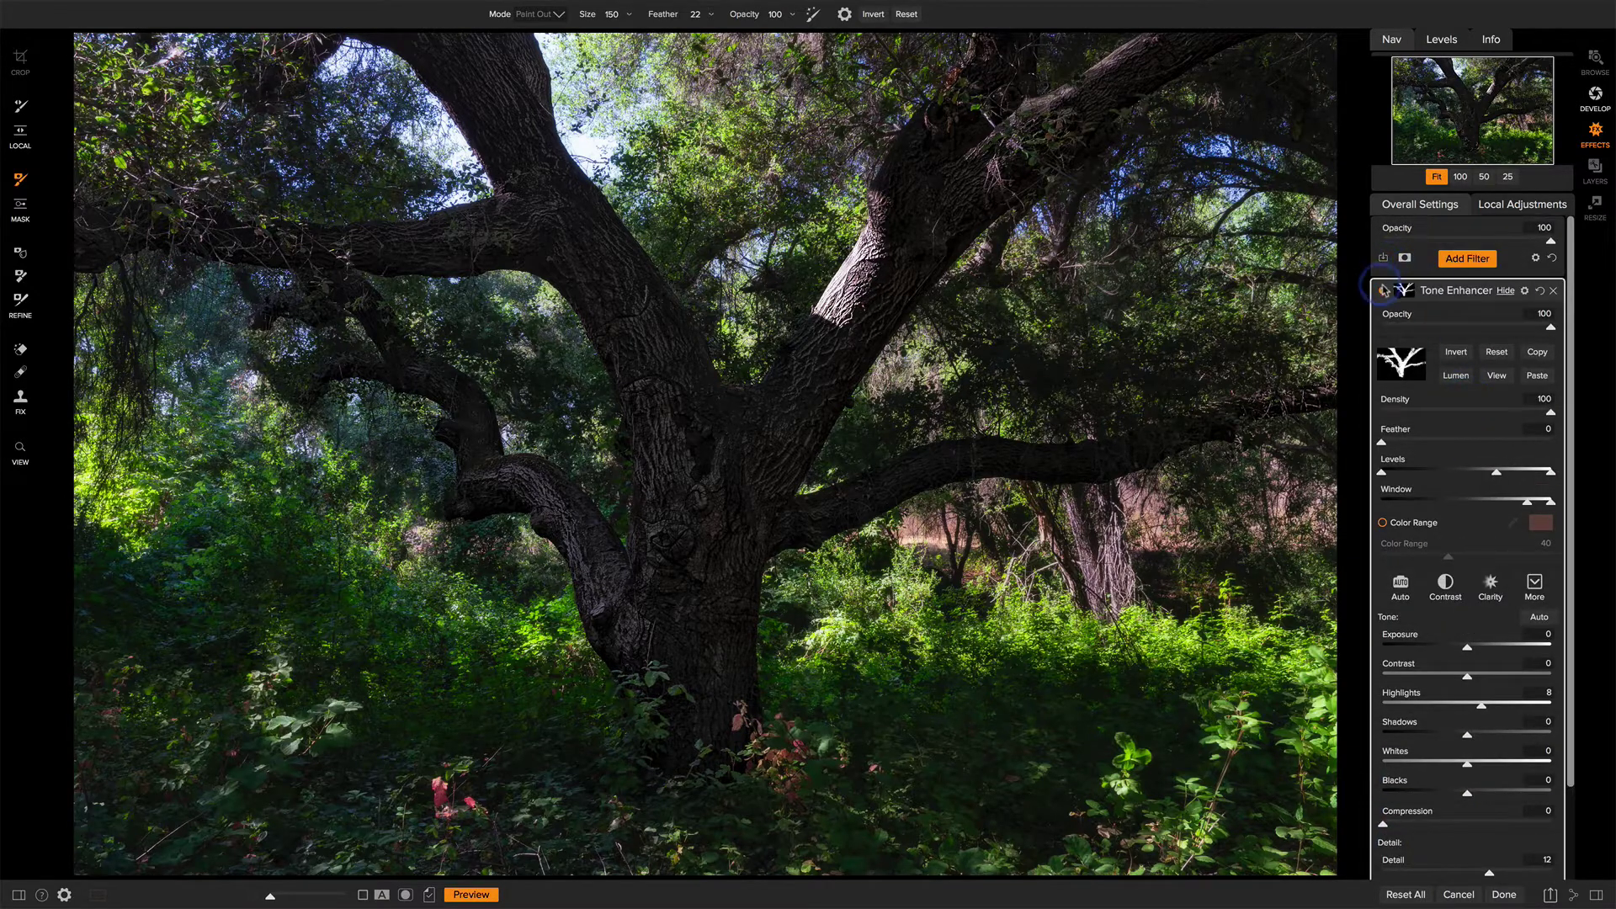
left_click(1383, 291)
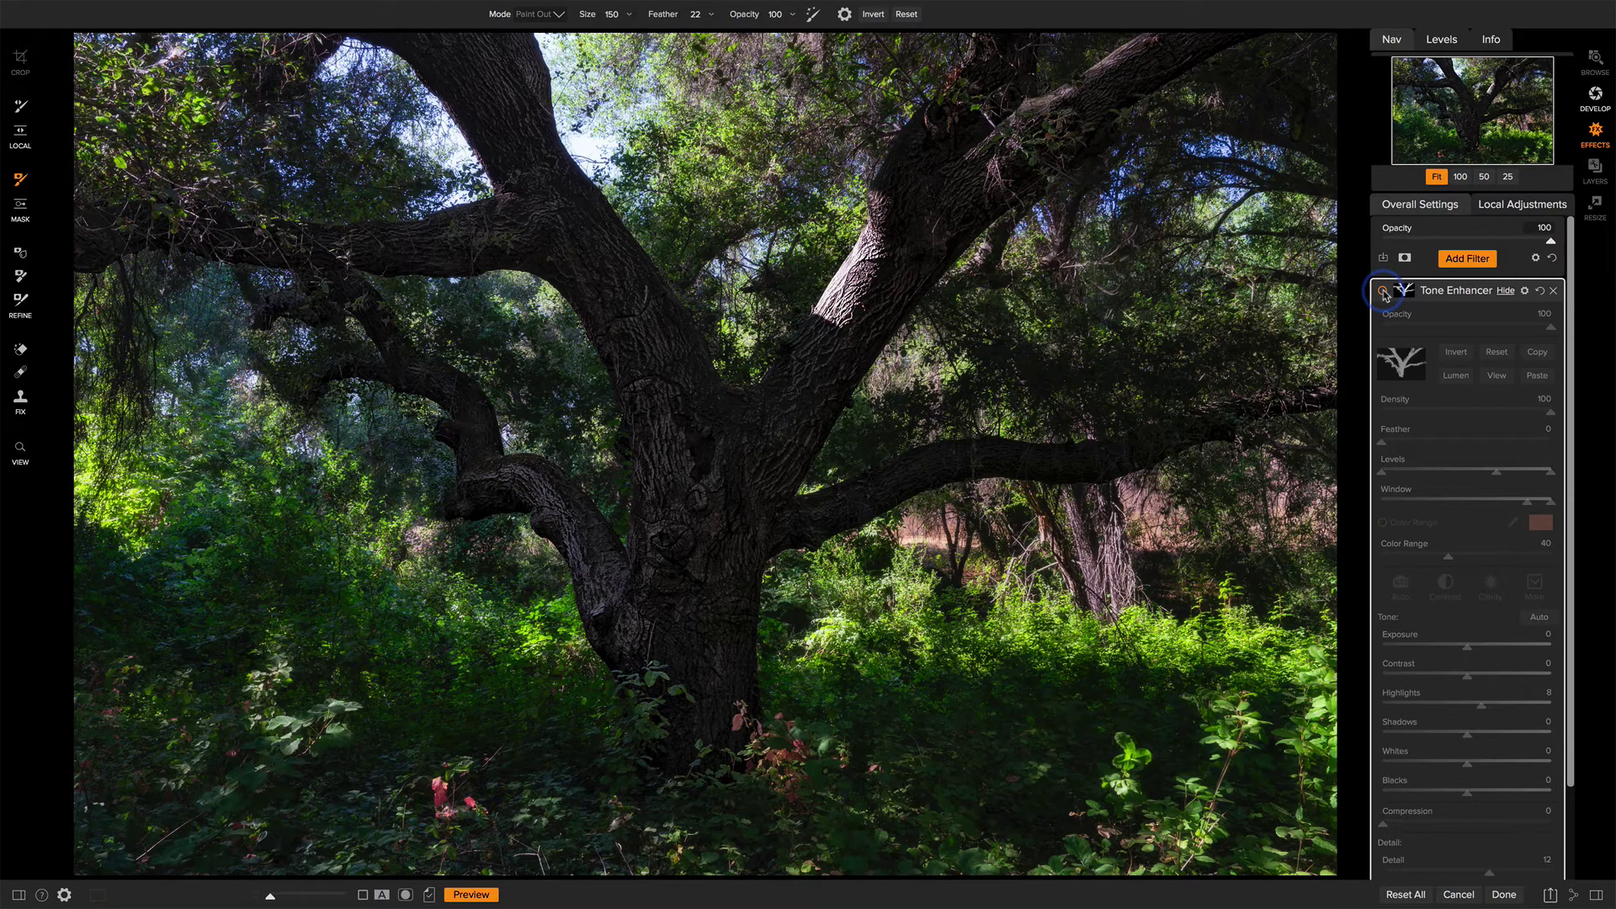
left_click(1383, 291)
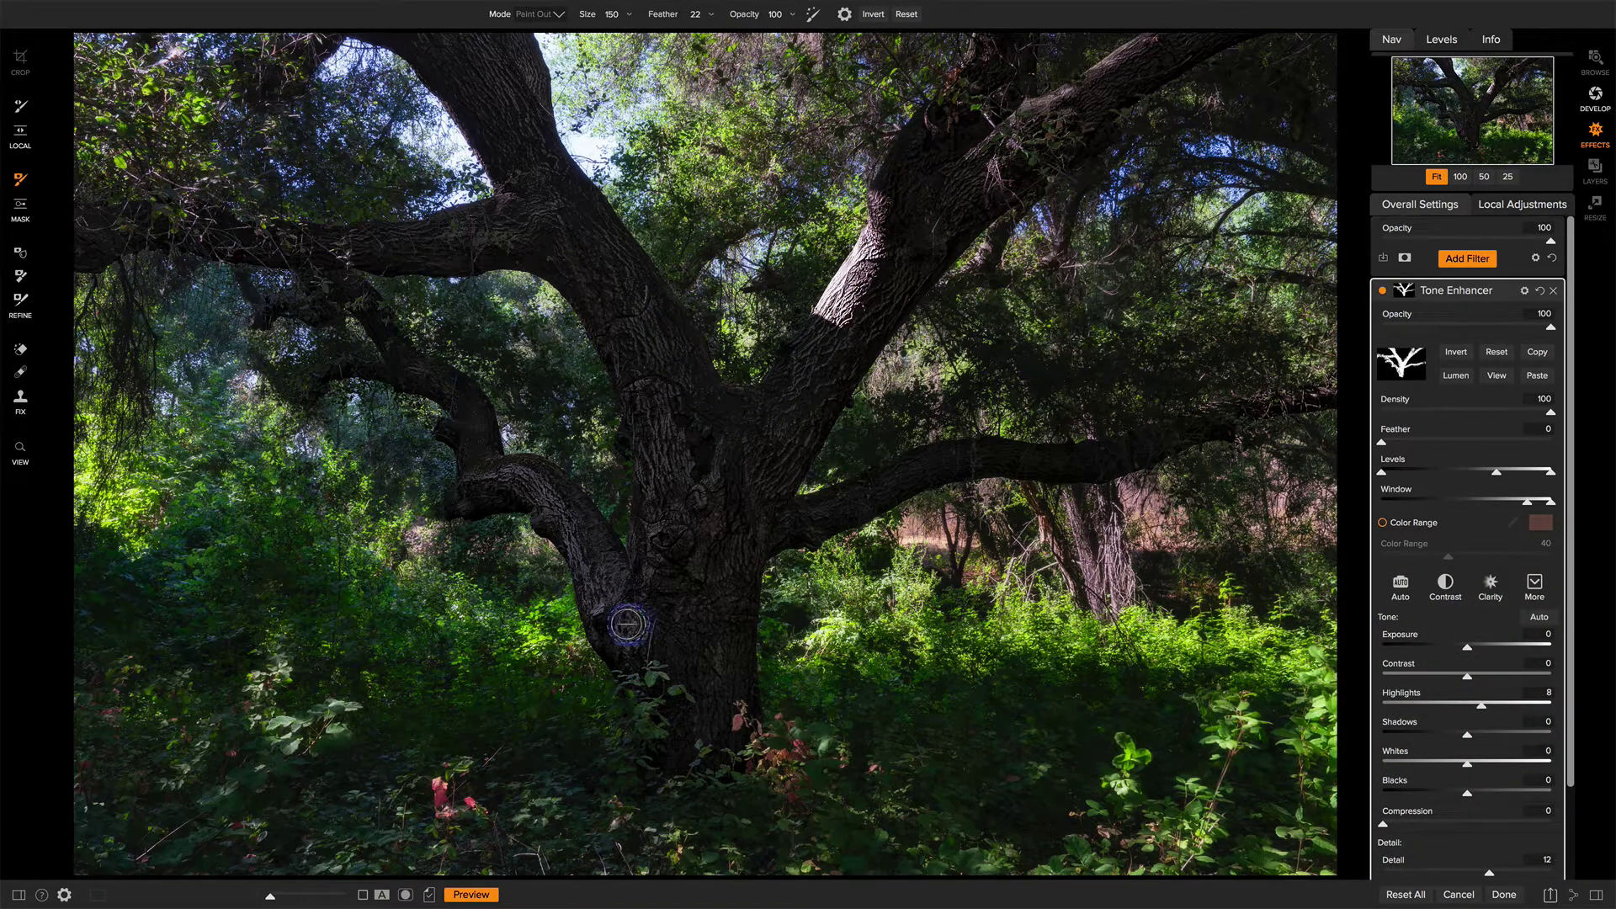
Step: Raise the Exposure of the tree's local adjustment layer slightly
left_click(1516, 204)
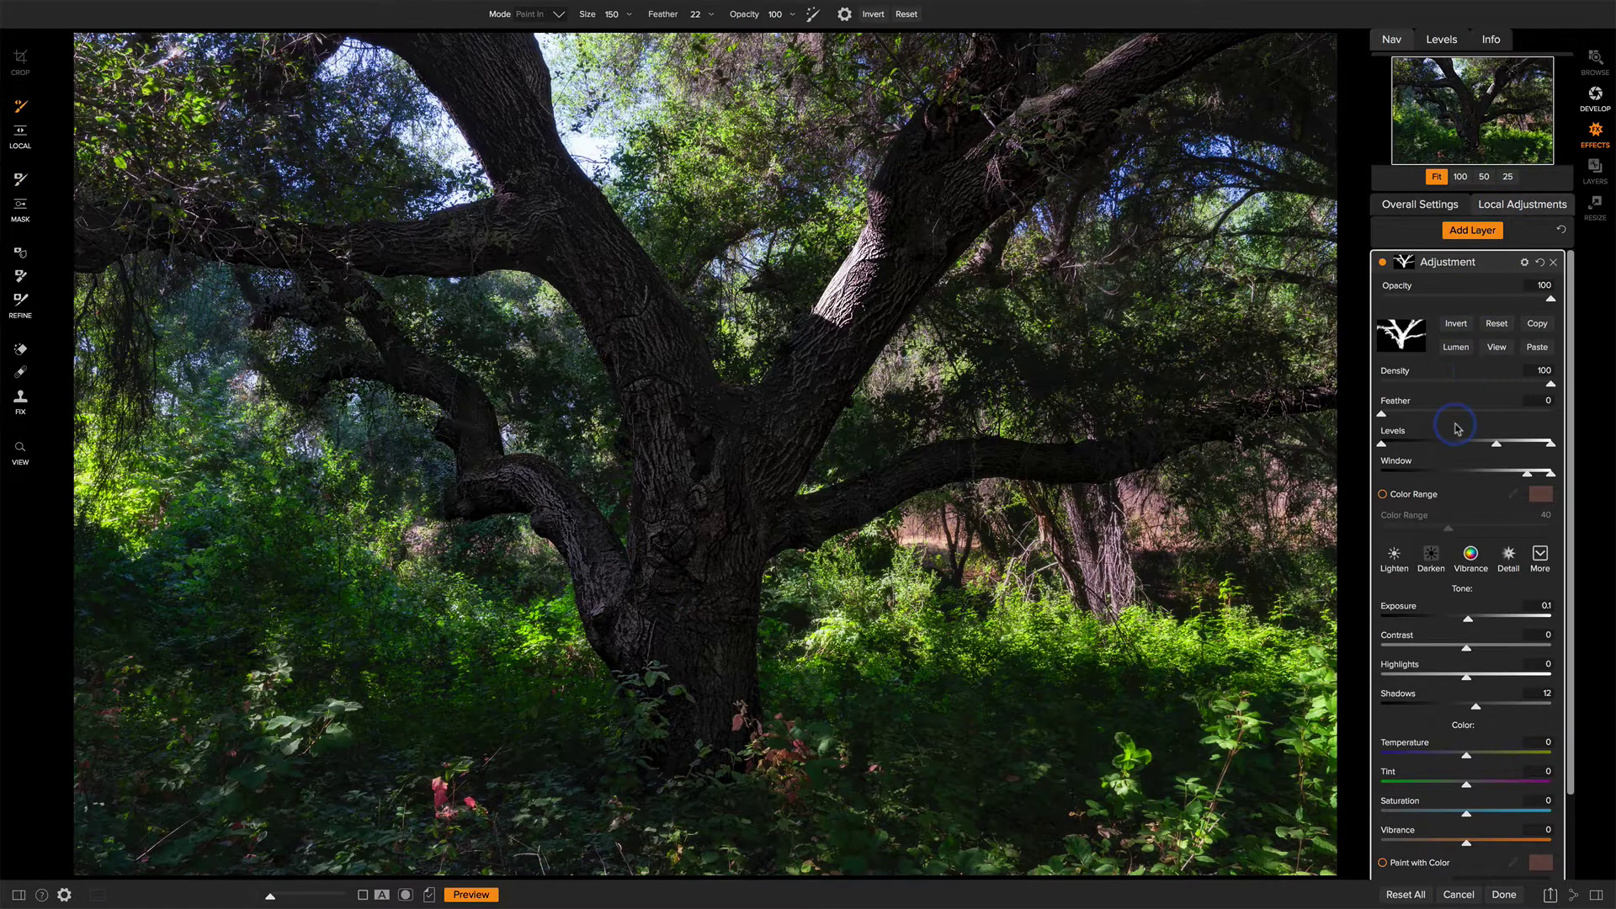
left_click(1469, 623)
left_click_drag(1470, 623, 1472, 624)
Step: Add a Vignette filter in the overall settings and apply its Strong preset
left_click(1421, 205)
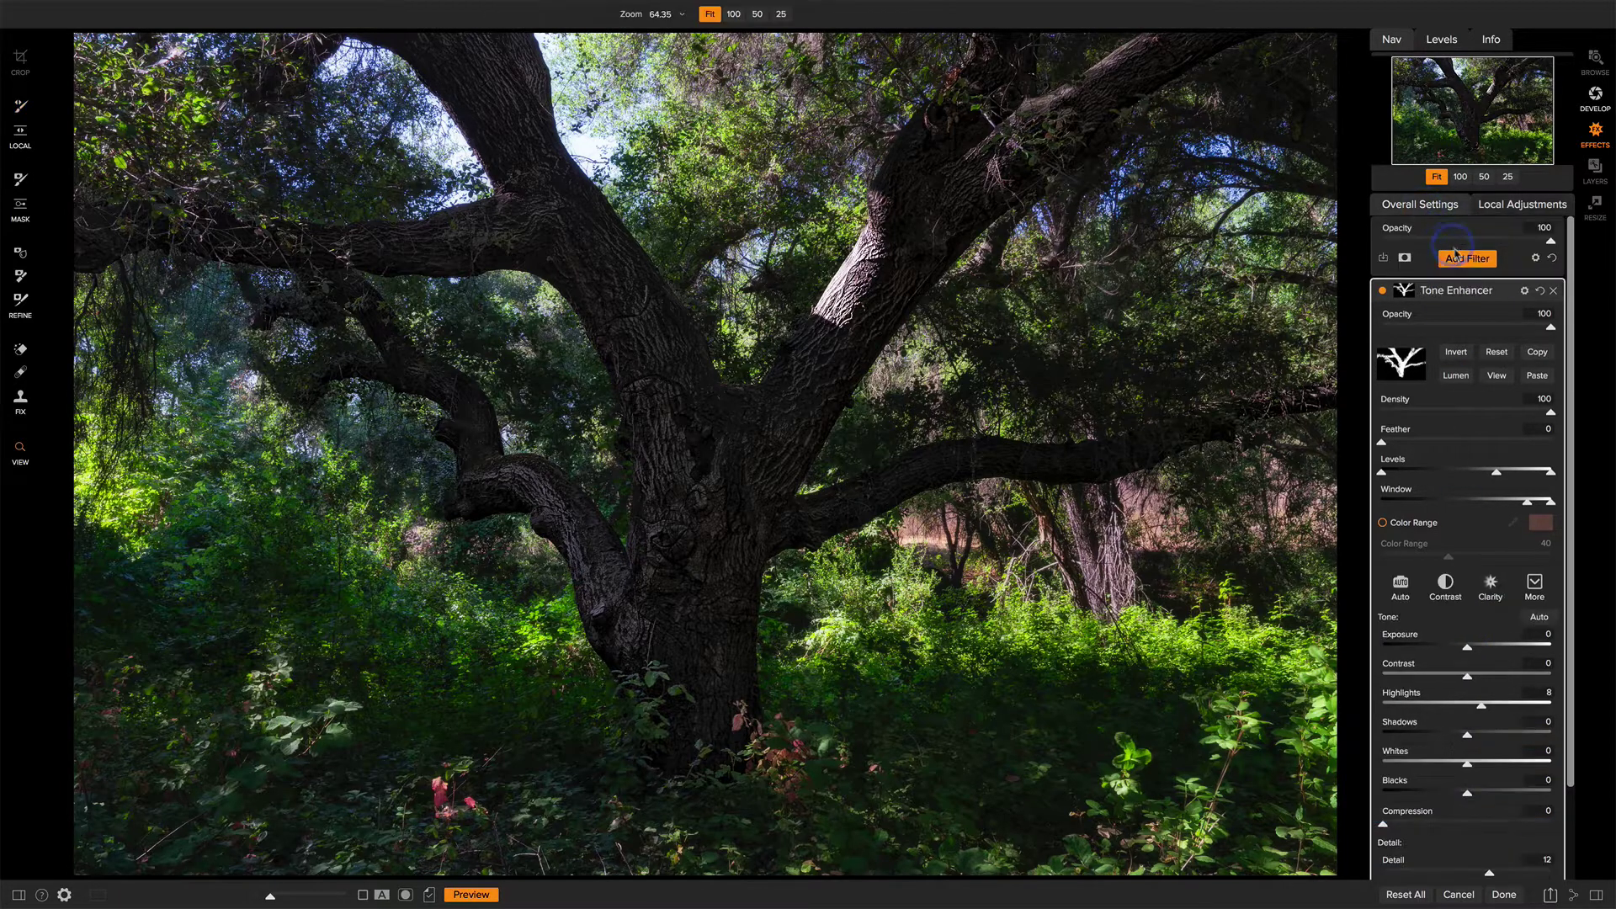
left_click(1457, 259)
left_click(1512, 456)
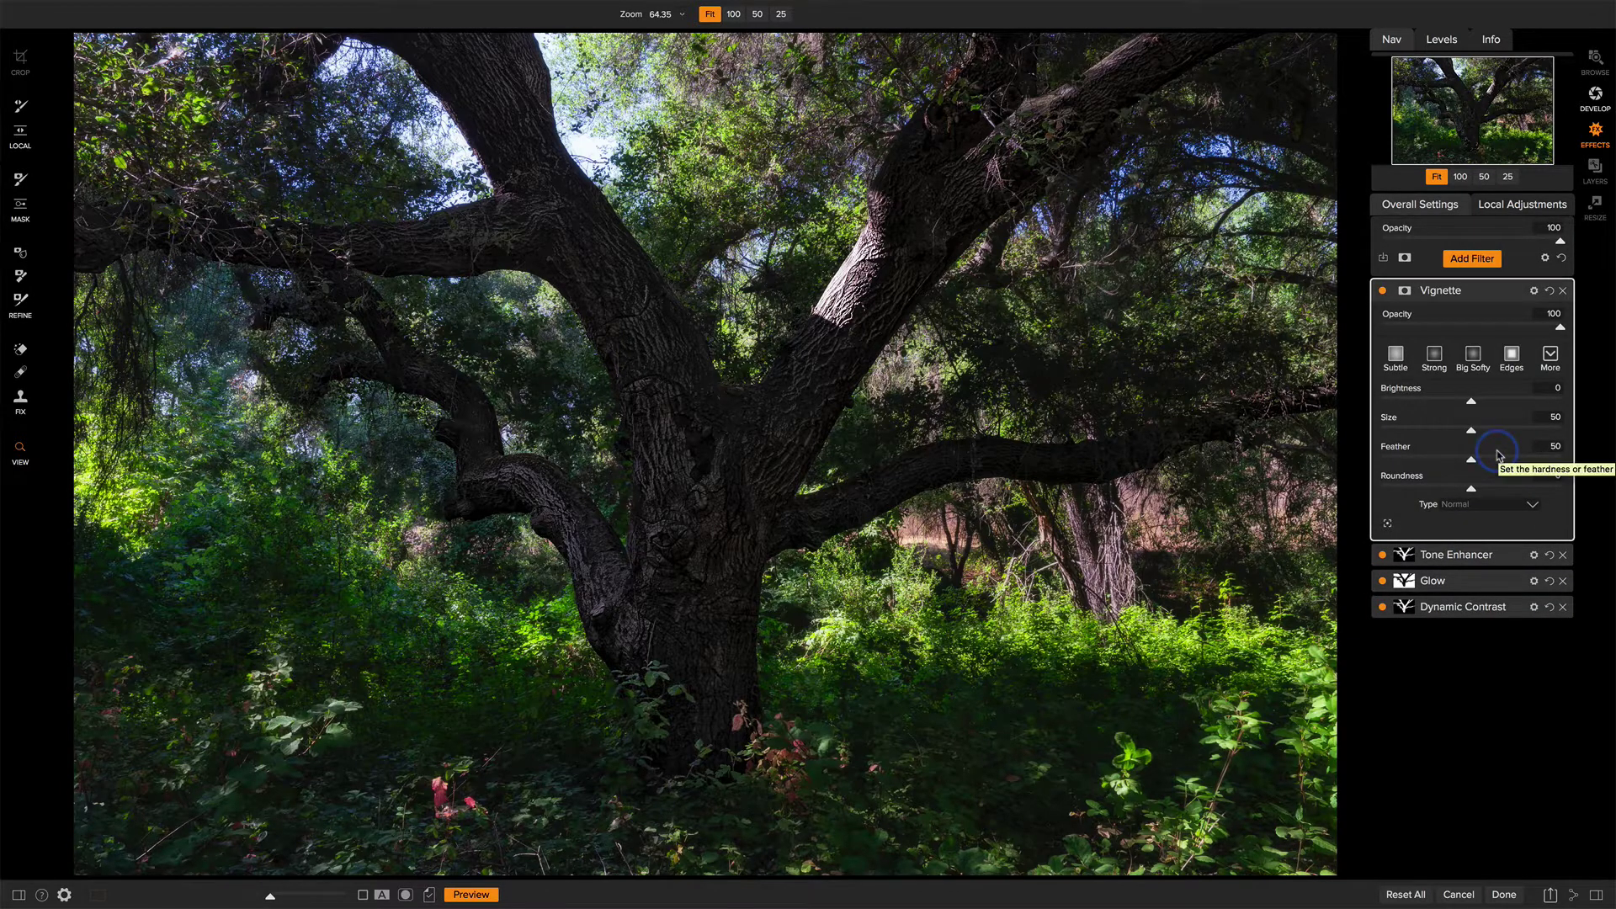
left_click(1434, 353)
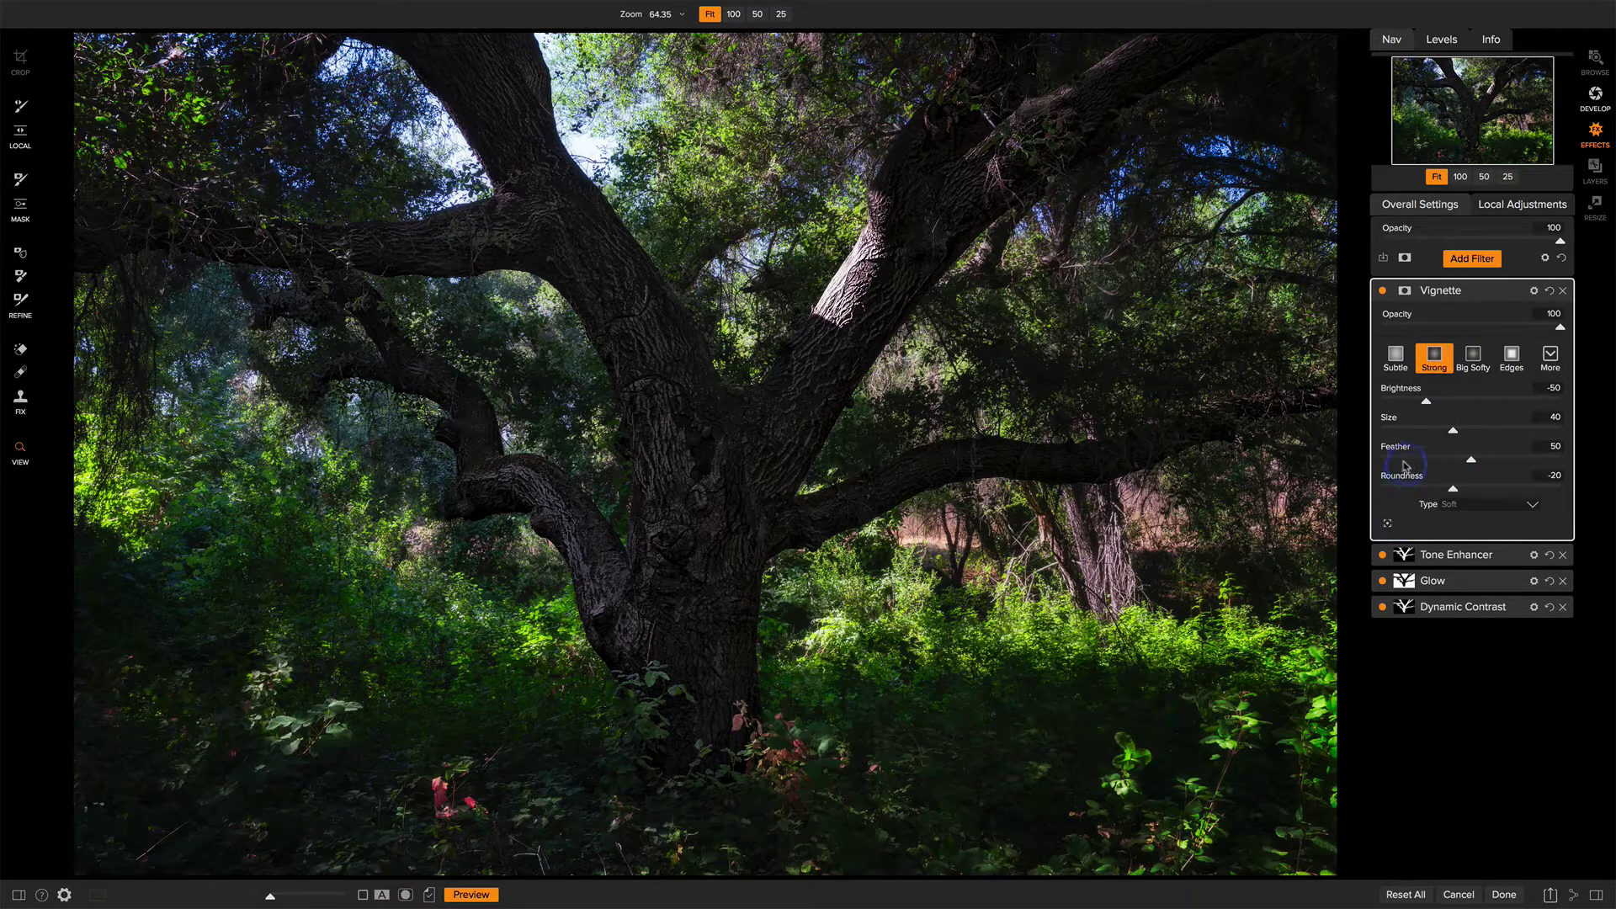
Step: Center the vignette on the tree trunk, set its Feather to 63, and compare the photo with the filter off and on
left_click(1388, 525)
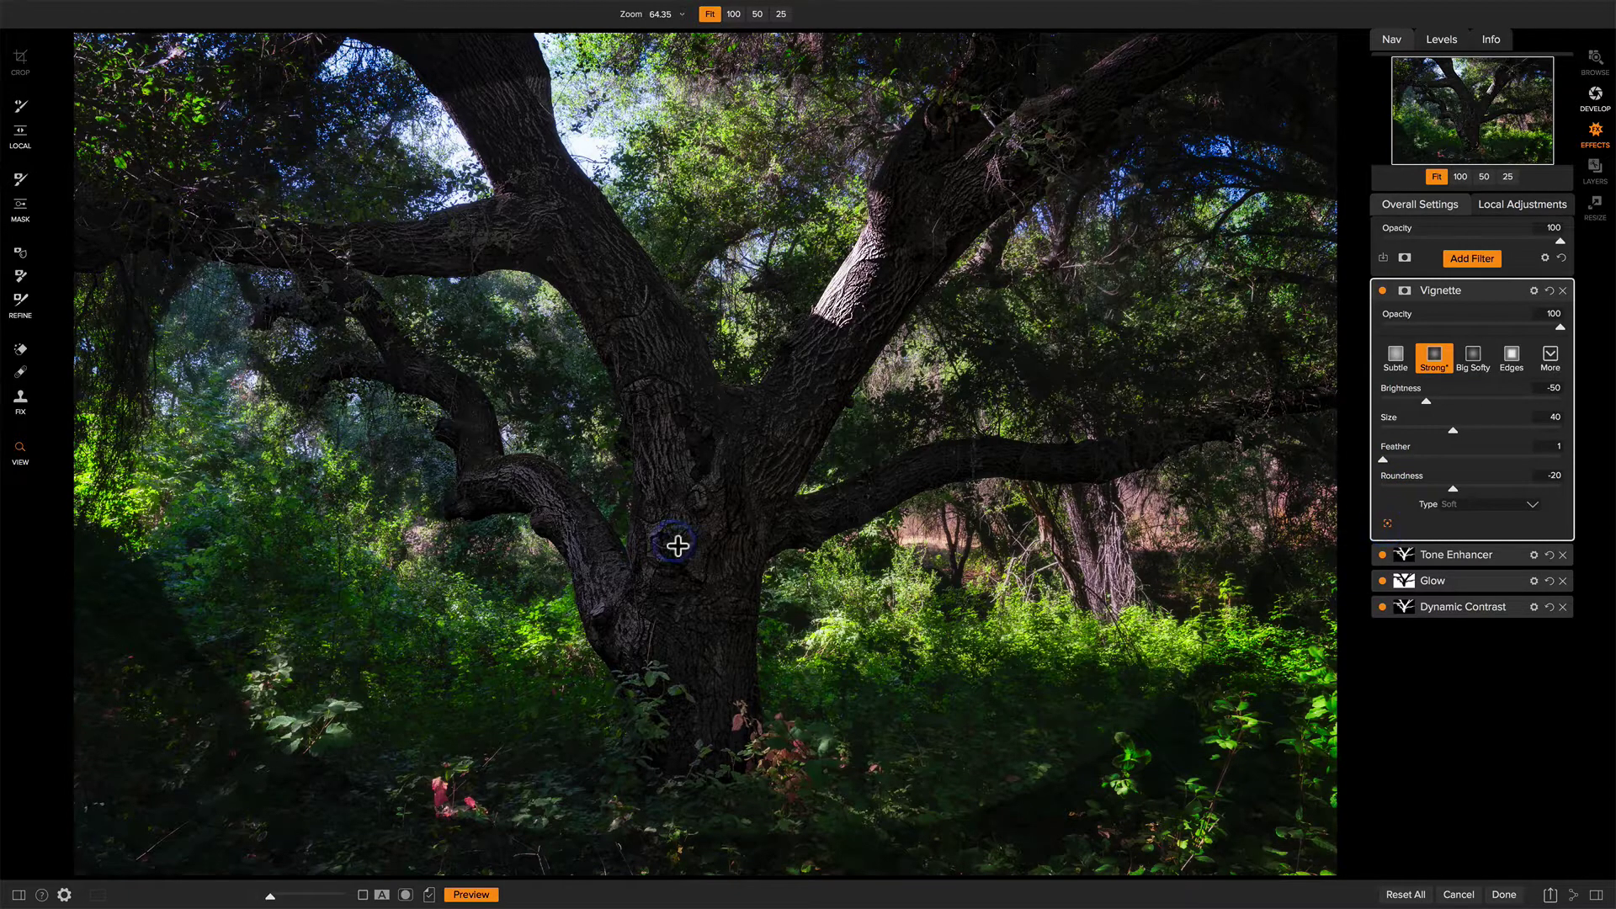
left_click(631, 447)
mouse_move(631, 447)
left_mouse_down()
mouse_move(714, 465)
mouse_move(737, 544)
mouse_move(705, 541)
left_mouse_up()
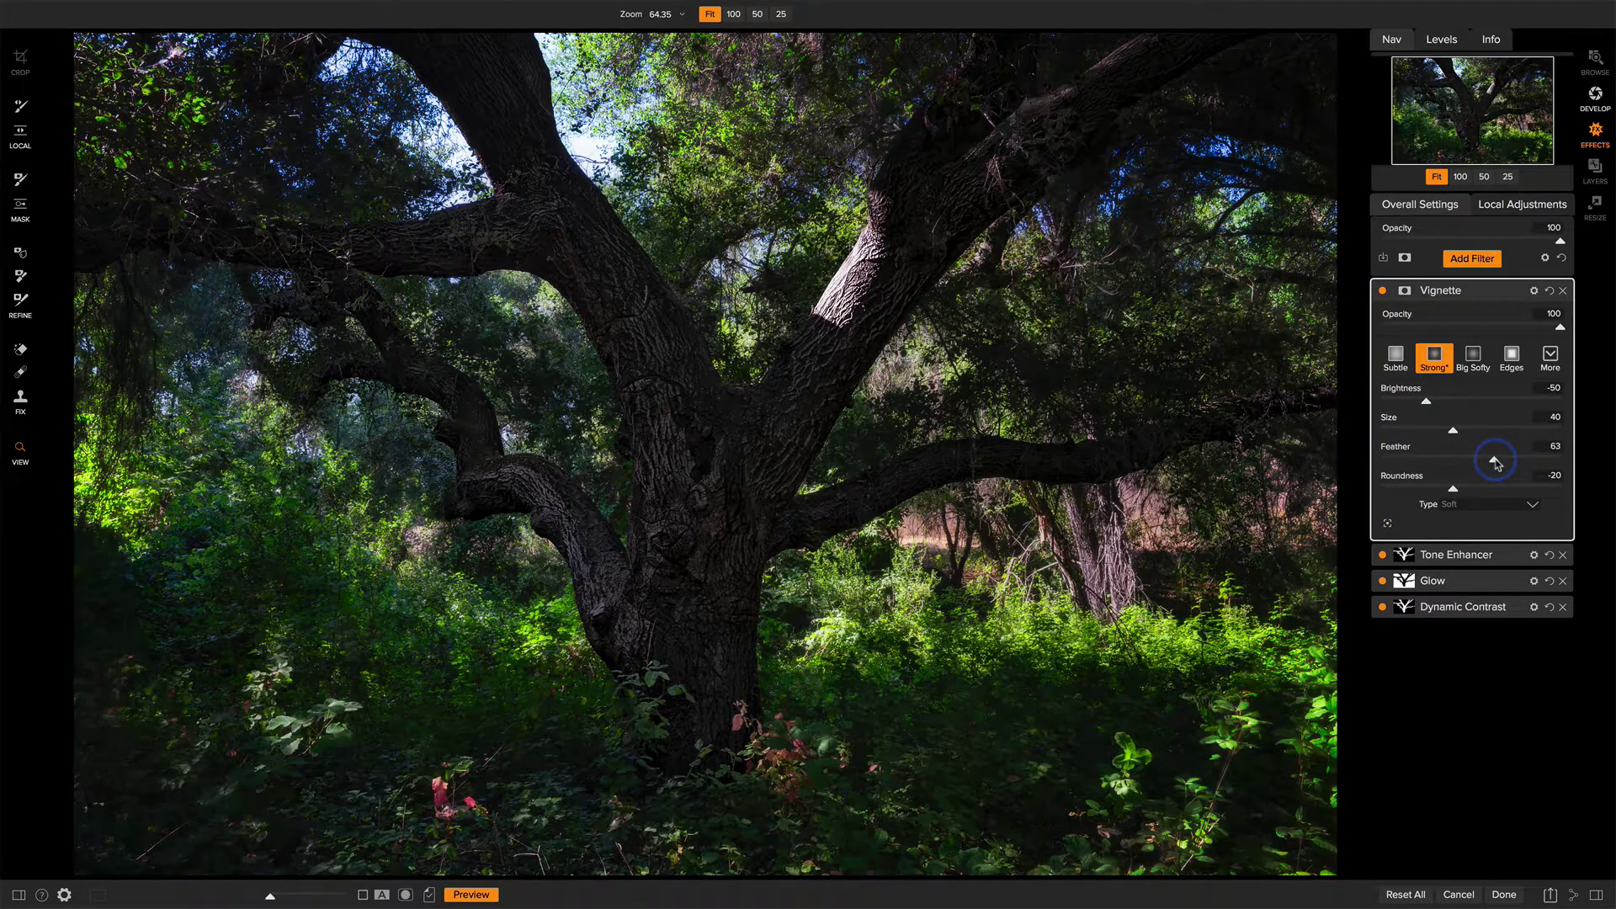
left_click(1382, 292)
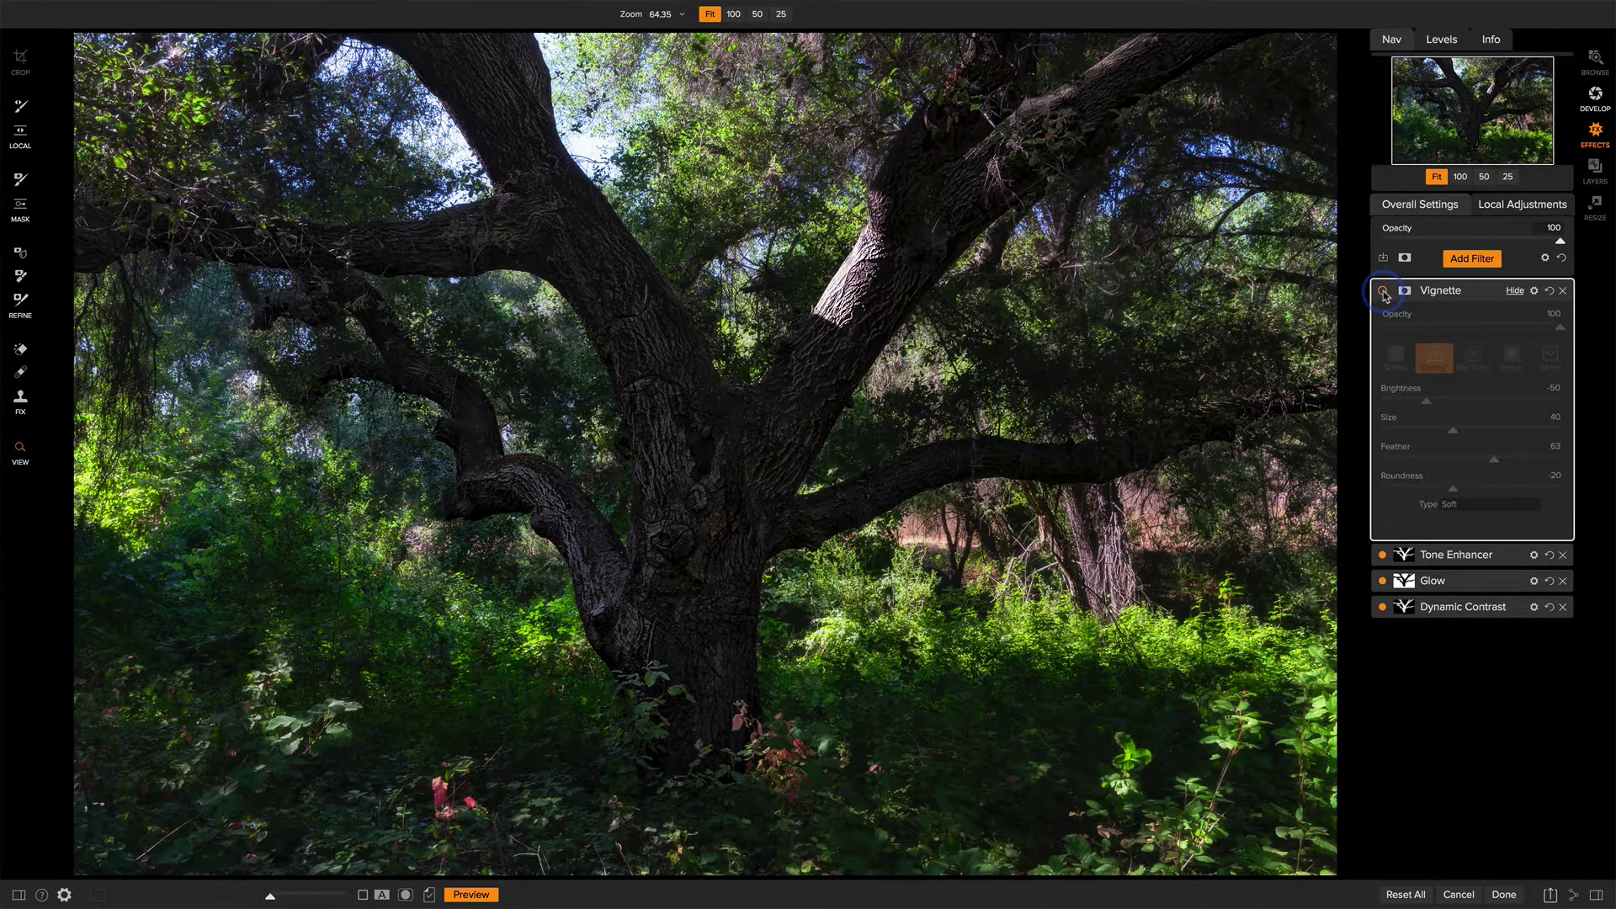
left_click(1383, 292)
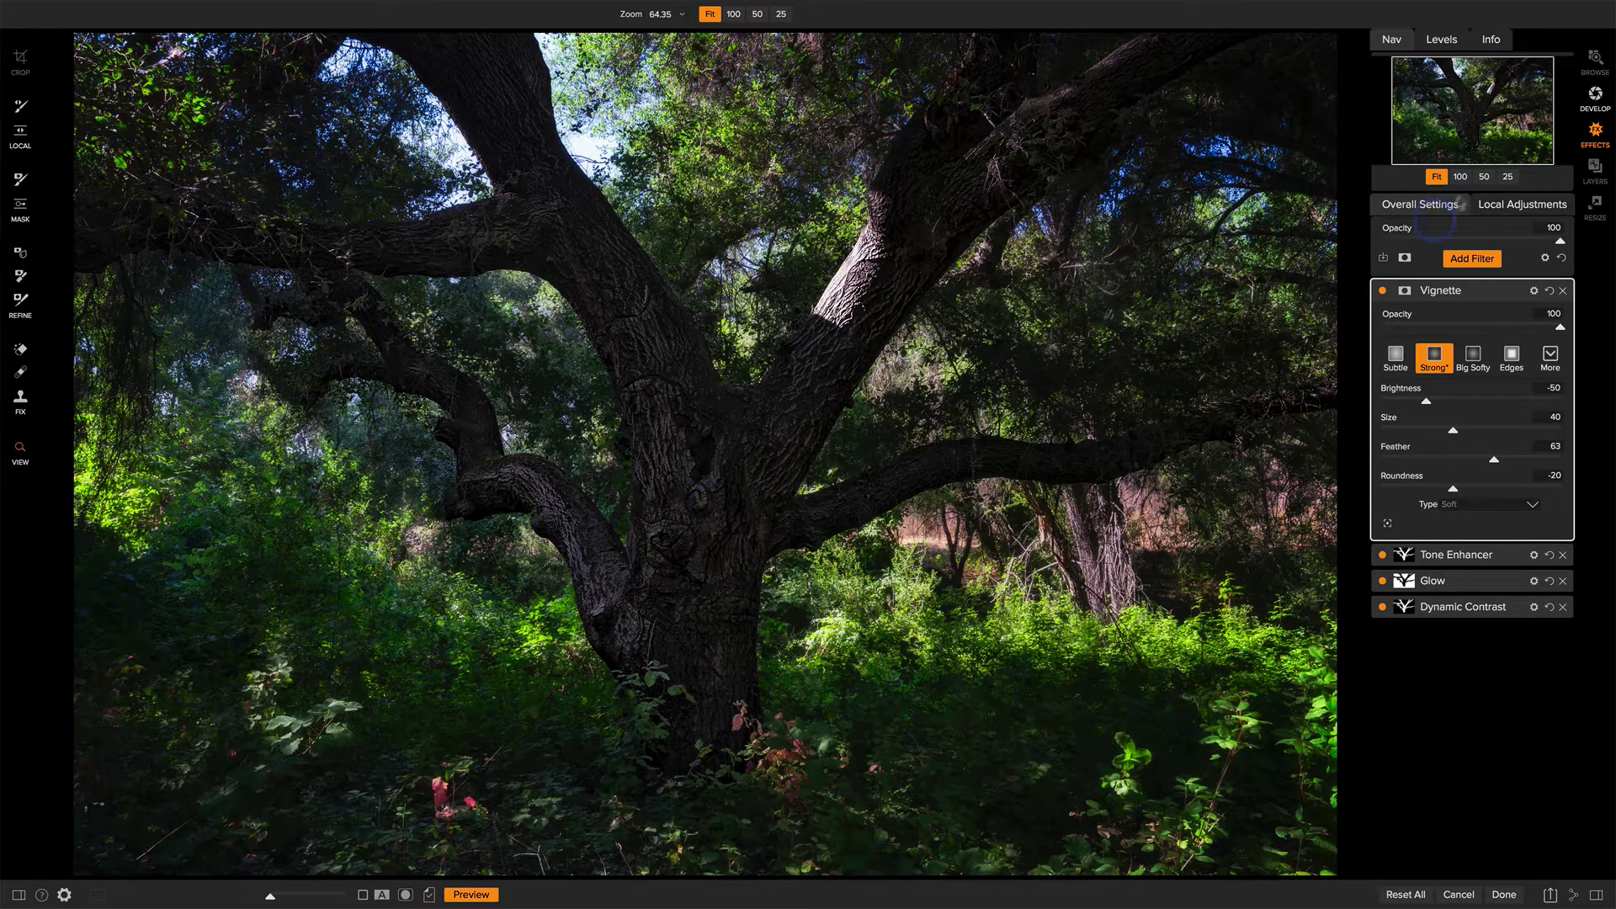
Step: Add a new local adjustment layer with the Lighten preset and set its Opacity to 26
left_click(1502, 204)
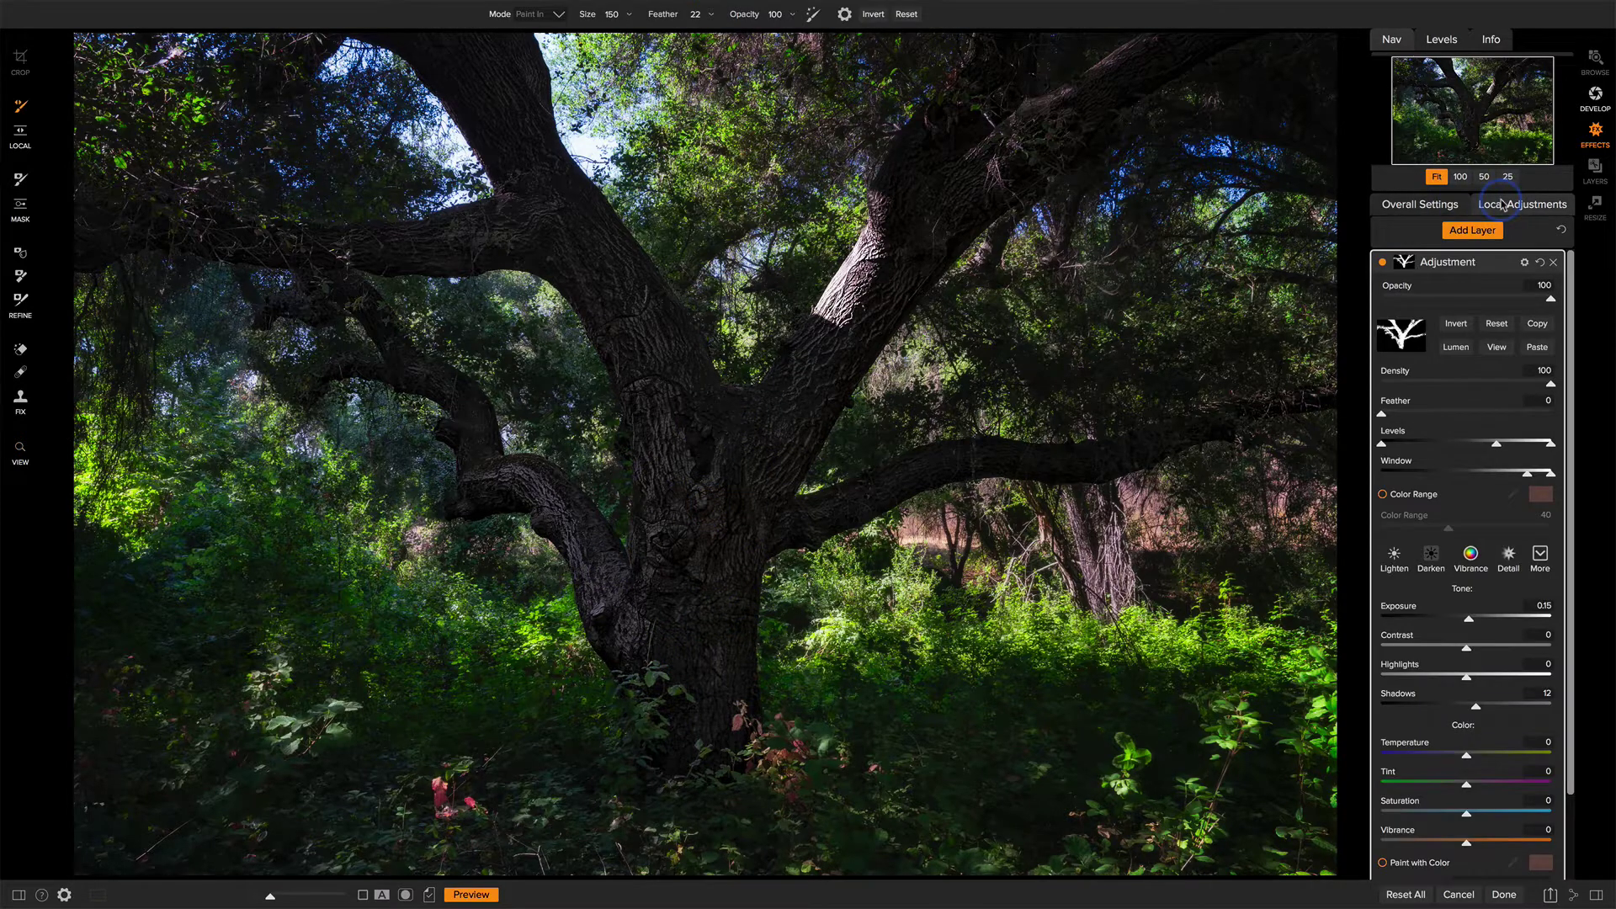
left_click(1473, 229)
left_click(1486, 394)
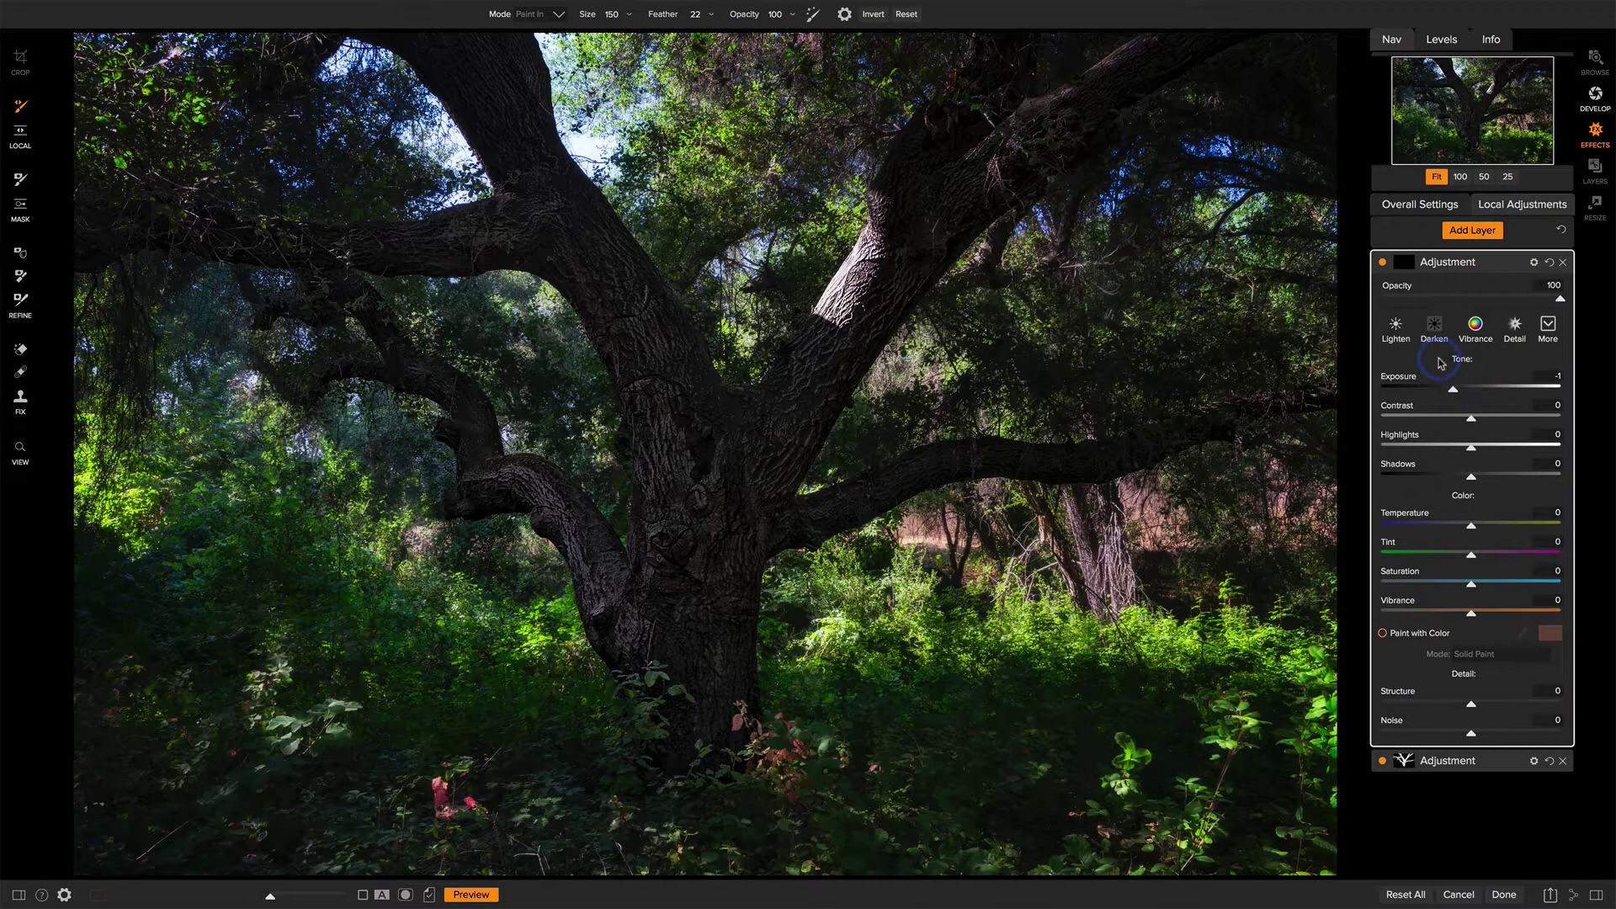
left_click(1395, 329)
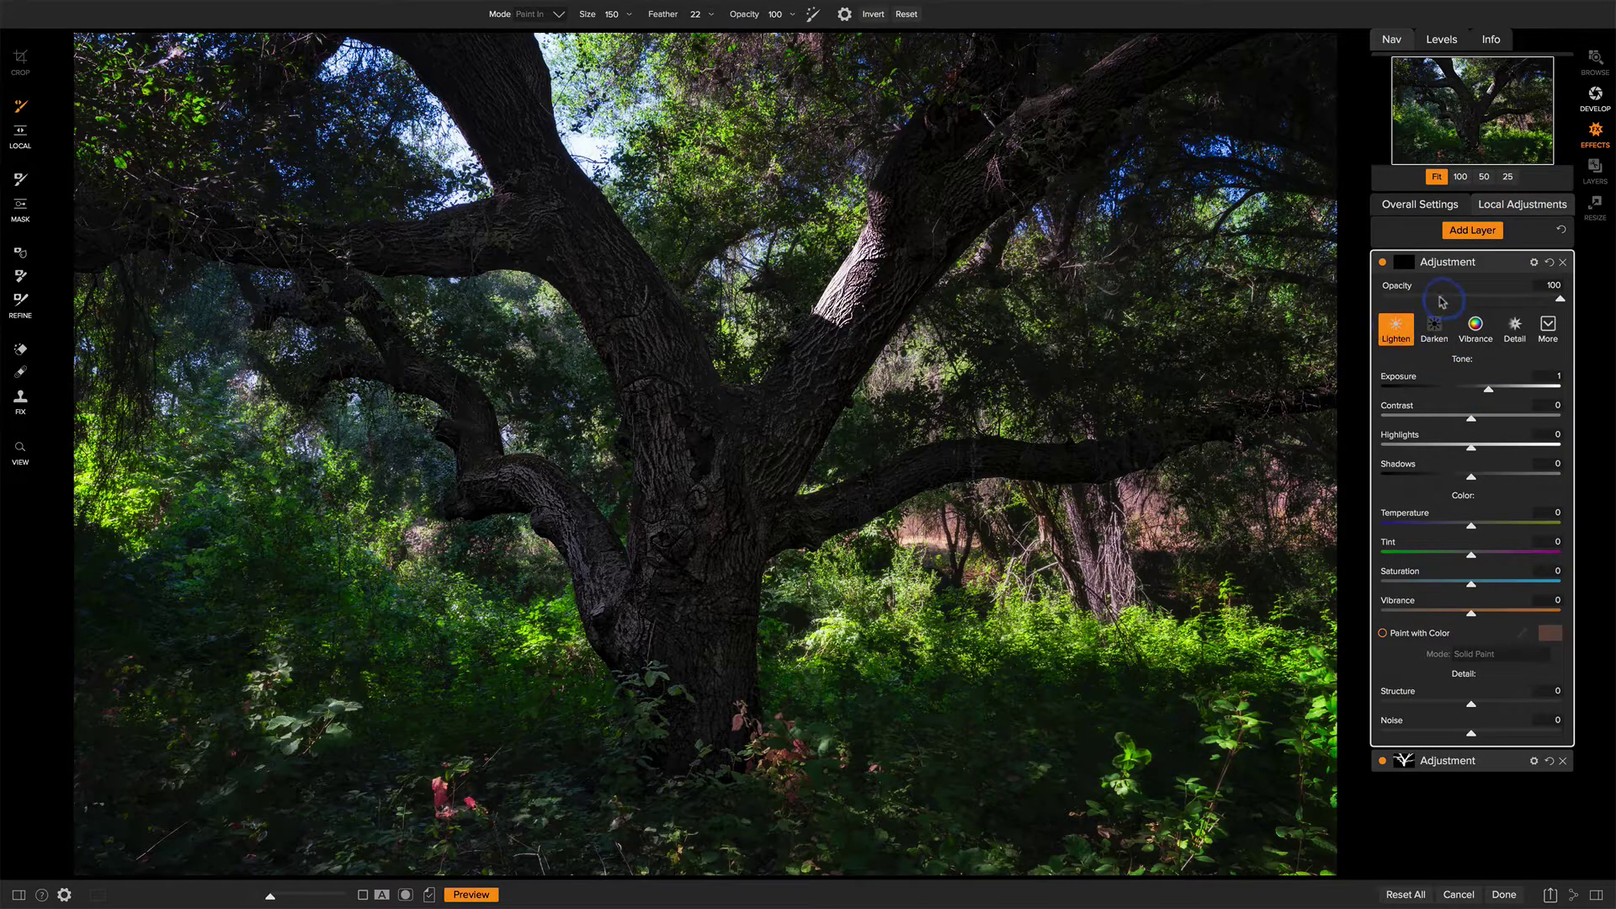
left_click(1430, 299)
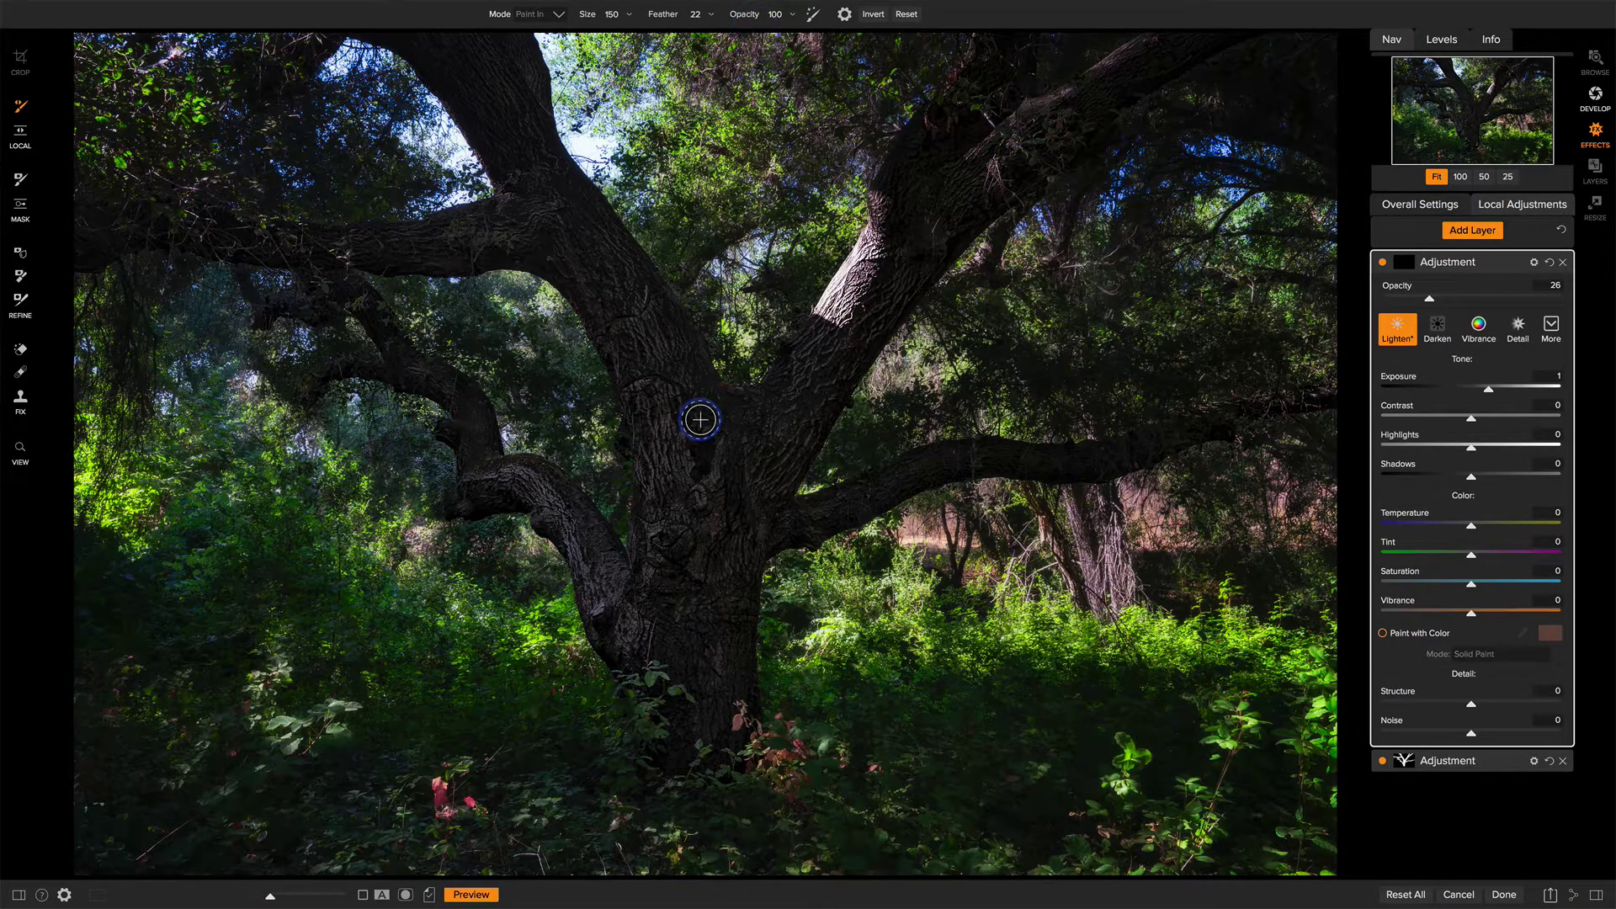
Step: Paint the lightening down the tree trunk with a size 250, feather 47 brush, comparing the layer off and on
scroll(700, 420, "up", 10)
scroll(701, 420, "up", 4)
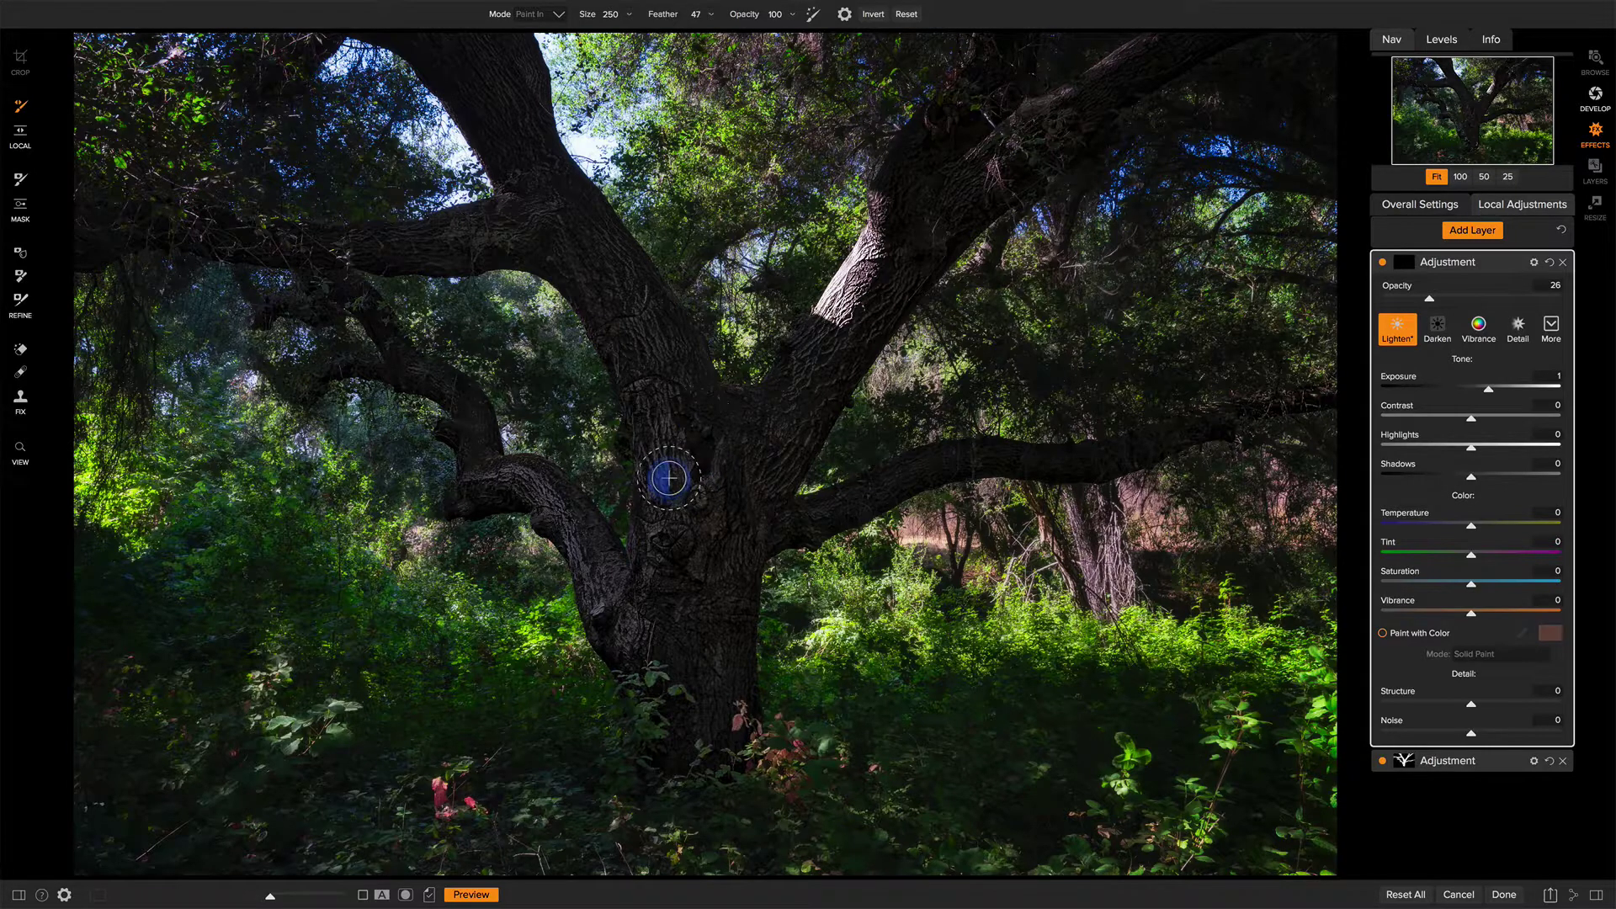
mouse_move(669, 478)
left_mouse_down()
mouse_move(652, 622)
mouse_move(758, 477)
mouse_move(721, 565)
mouse_move(723, 642)
mouse_move(695, 662)
mouse_move(706, 670)
mouse_move(693, 432)
mouse_move(676, 553)
mouse_move(628, 590)
mouse_move(587, 572)
mouse_move(655, 600)
mouse_move(678, 637)
mouse_move(723, 524)
mouse_move(766, 530)
mouse_move(703, 663)
left_mouse_up()
left_click(1382, 262)
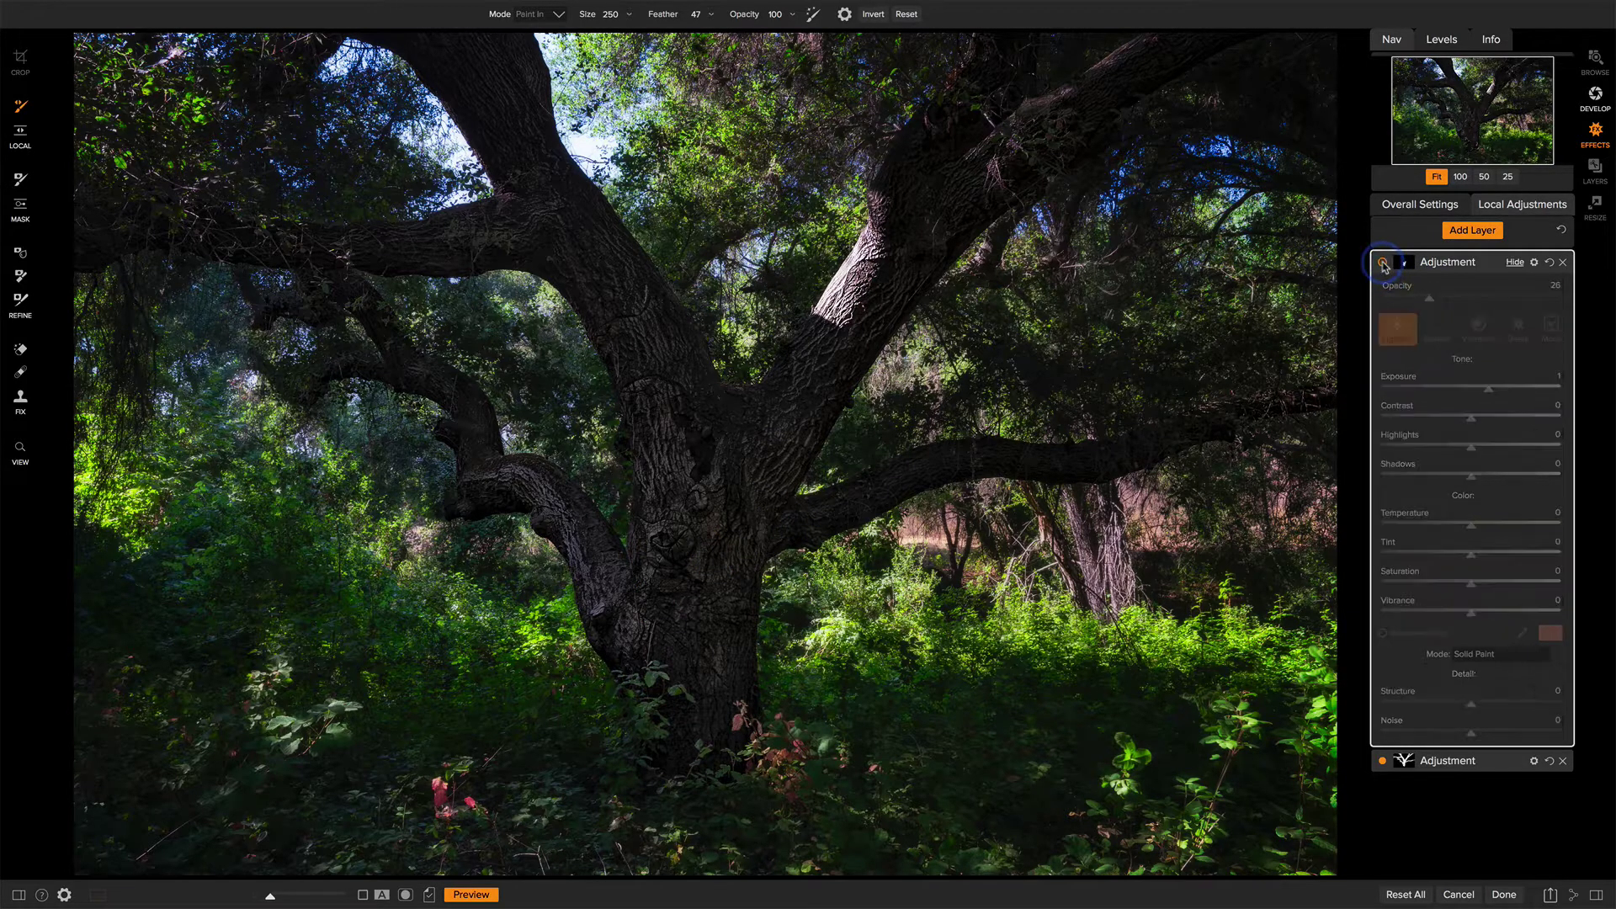
left_click(1382, 262)
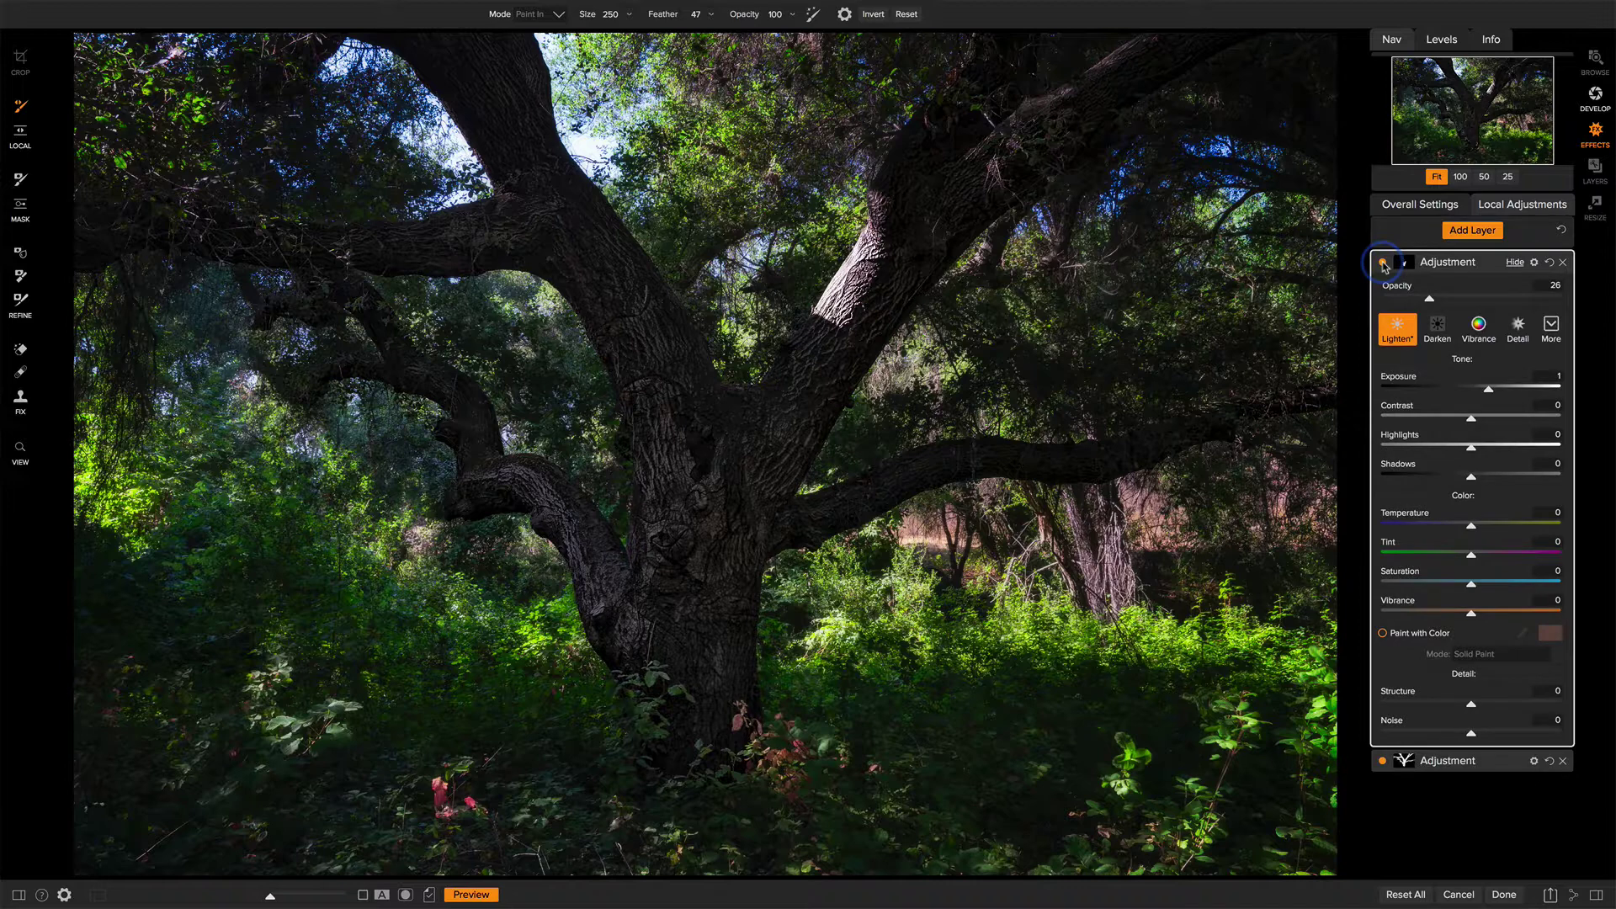
Step: Set the trunk layer's Exposure to 0.55 and compare the result with the layer off and with the original photo
left_click_drag(1486, 390, 1486, 390)
left_click(1382, 262)
left_click(1382, 262)
key("backslash")
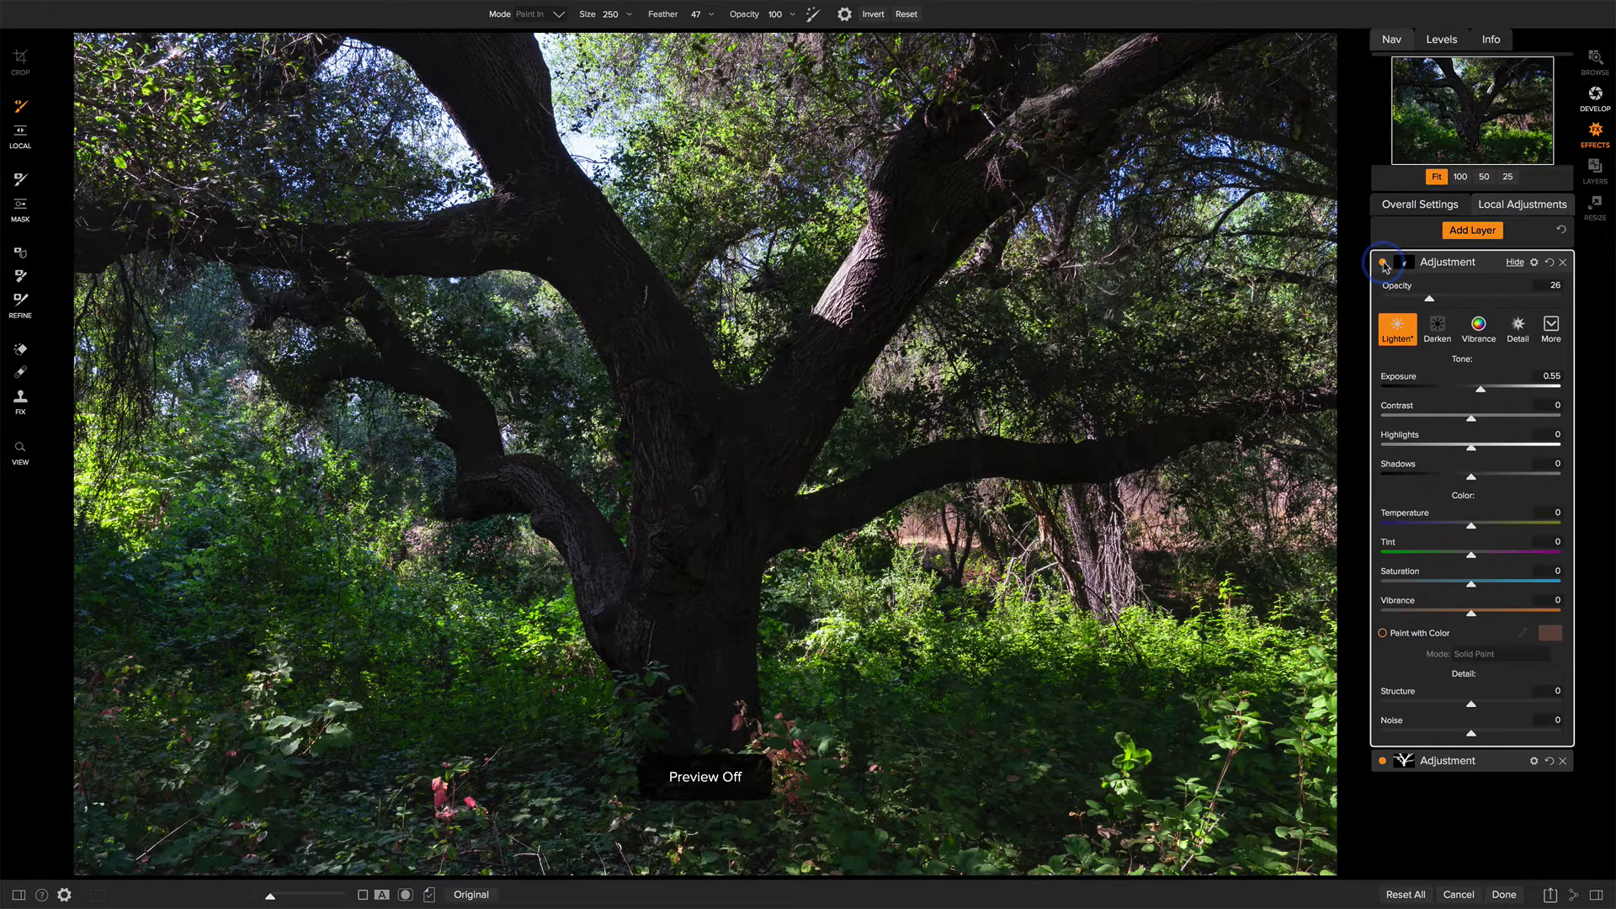
key("backslash")
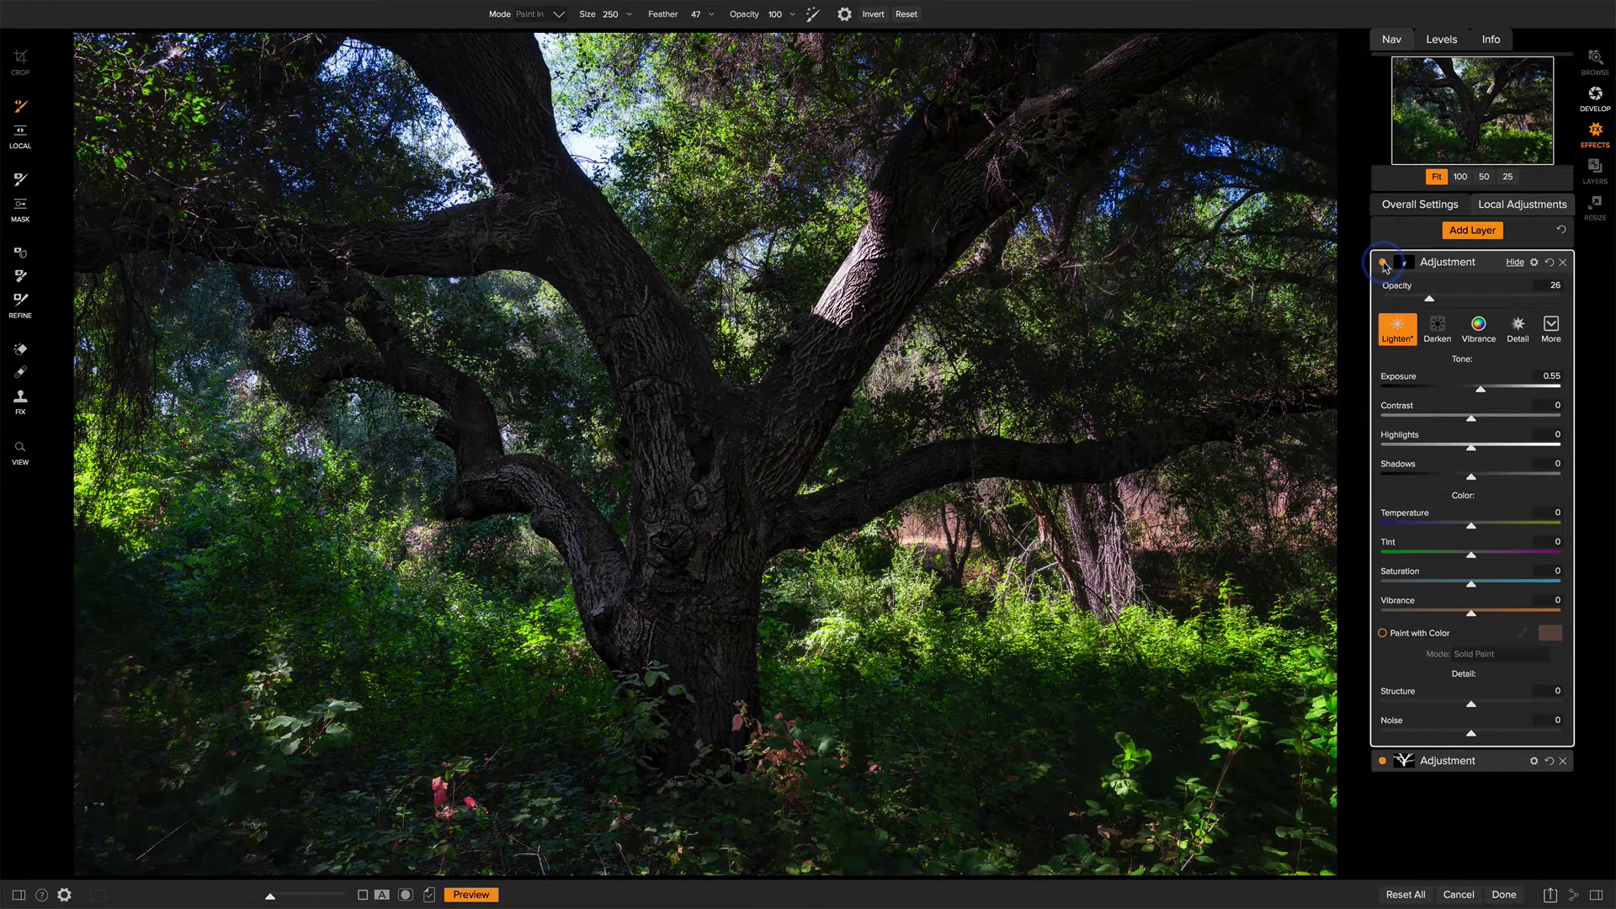